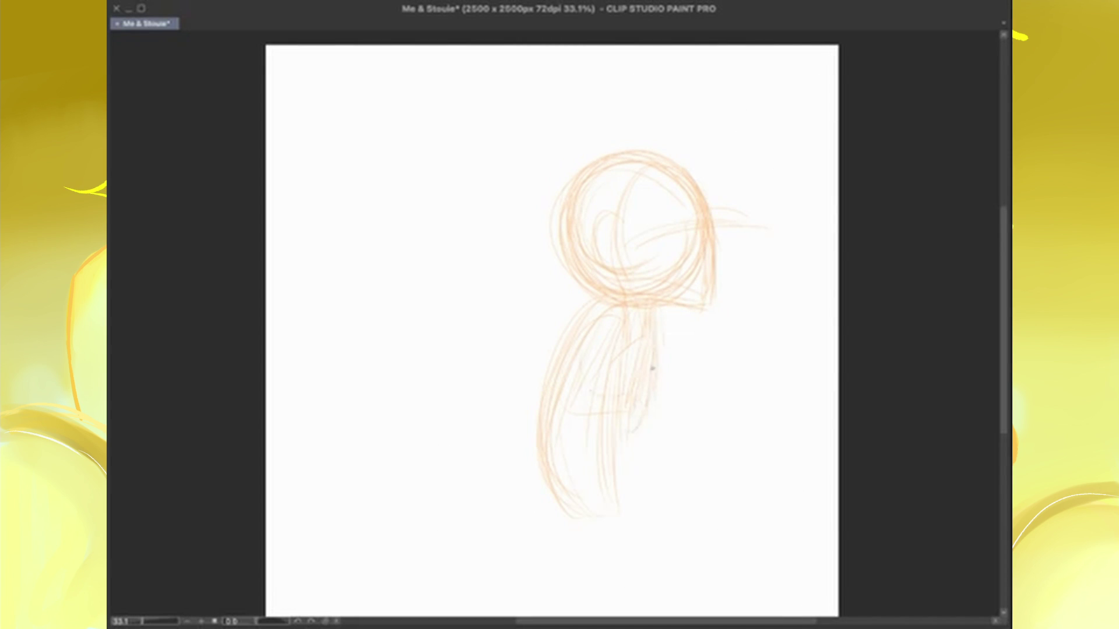
Sketch the seated figure's torso, reaching arm, bent legs and a ground line in orange beneath the head circle
mouse_move(652, 367)
mouse_down()
mouse_move(670, 387)
mouse_move(654, 380)
mouse_move(664, 357)
mouse_up()
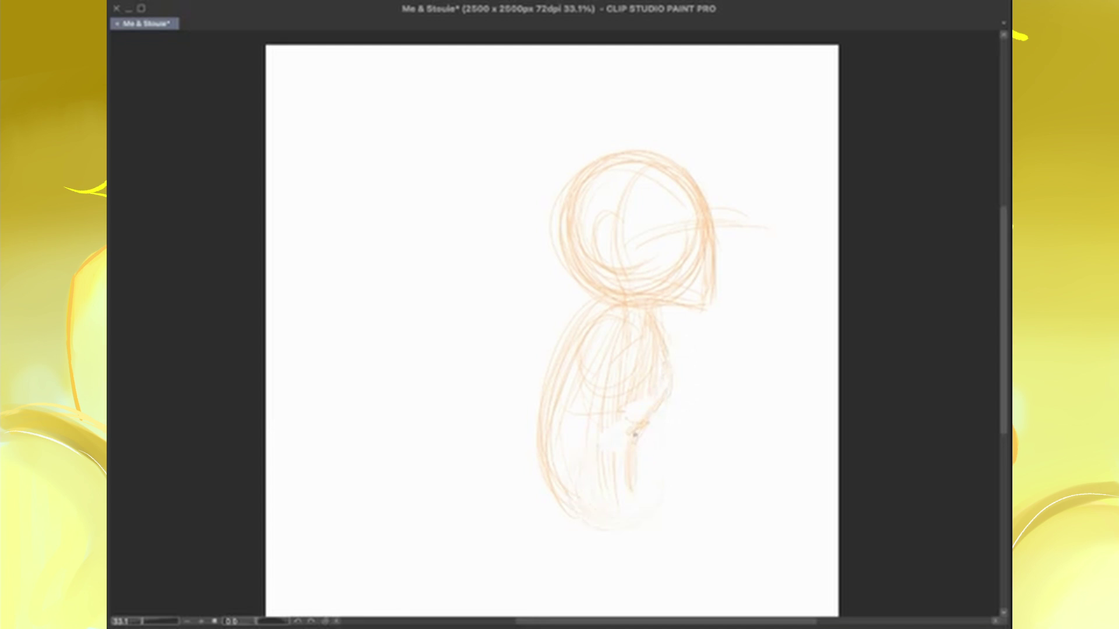
mouse_move(634, 434)
mouse_down()
mouse_move(669, 497)
mouse_move(705, 361)
mouse_move(641, 382)
mouse_move(725, 373)
mouse_move(763, 387)
mouse_move(753, 309)
mouse_move(699, 466)
mouse_move(767, 464)
mouse_move(664, 327)
mouse_move(775, 327)
mouse_move(742, 253)
mouse_move(762, 265)
mouse_move(783, 326)
mouse_move(771, 454)
mouse_move(746, 482)
mouse_move(276, 481)
mouse_up()
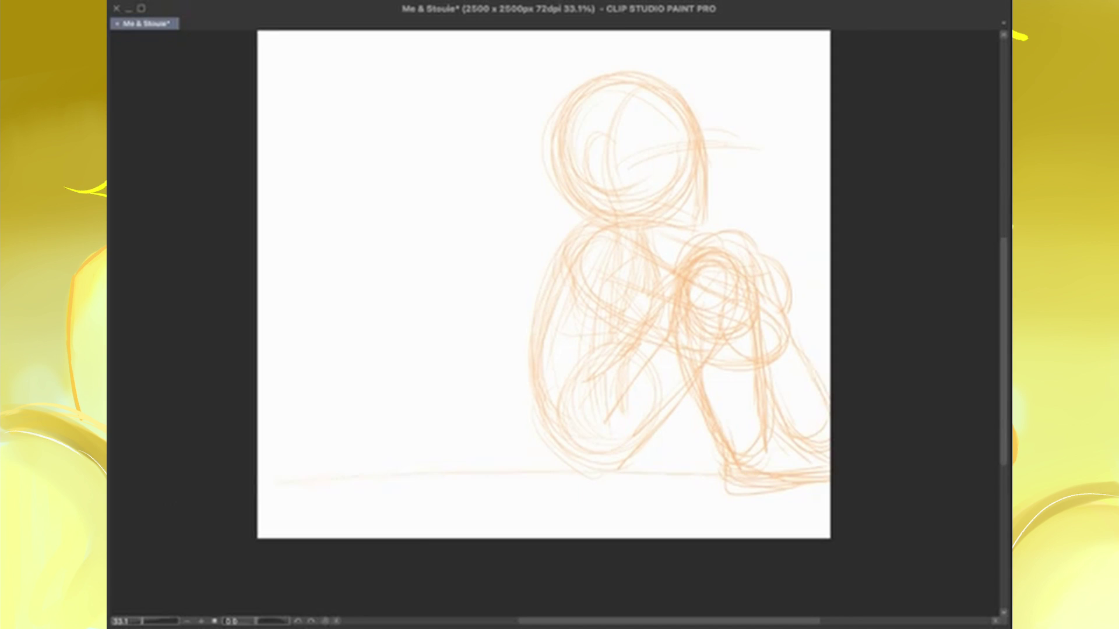
mouse_move(712, 201)
mouse_down()
mouse_move(734, 269)
mouse_move(739, 257)
mouse_up()
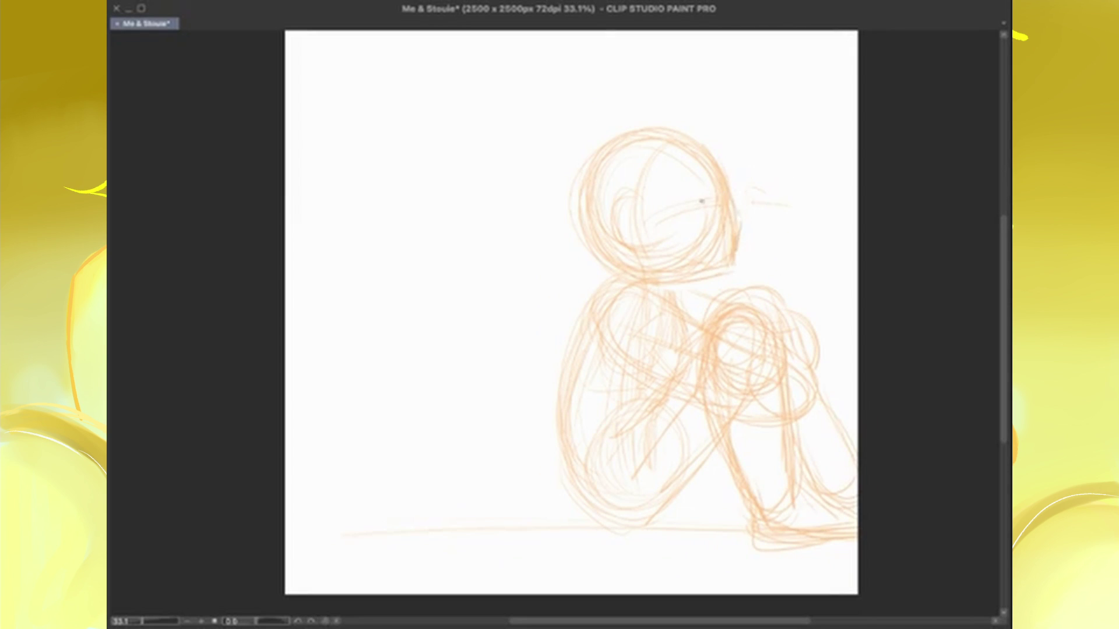
Rough in the seated figure's eye, swept bangs and back hair in orange, and clean up the knee circle
drag(702, 201, 703, 200)
drag(699, 198, 696, 228)
mouse_move(659, 158)
mouse_down()
mouse_move(725, 191)
mouse_move(650, 156)
mouse_move(690, 169)
mouse_move(664, 165)
mouse_up()
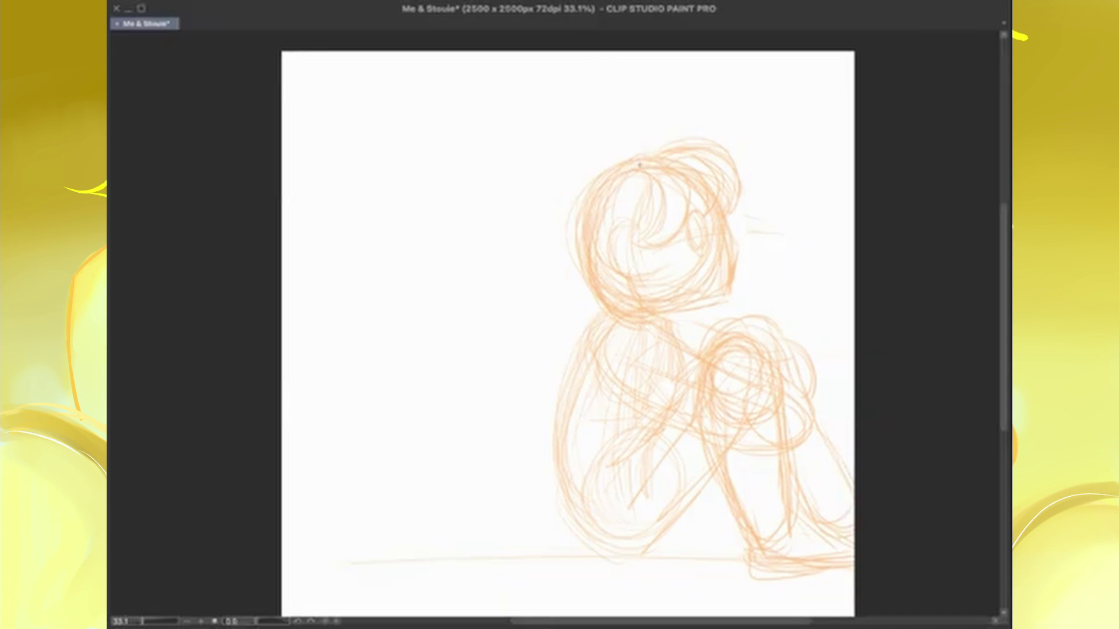
mouse_move(582, 286)
mouse_down()
mouse_move(527, 367)
mouse_move(539, 375)
mouse_up()
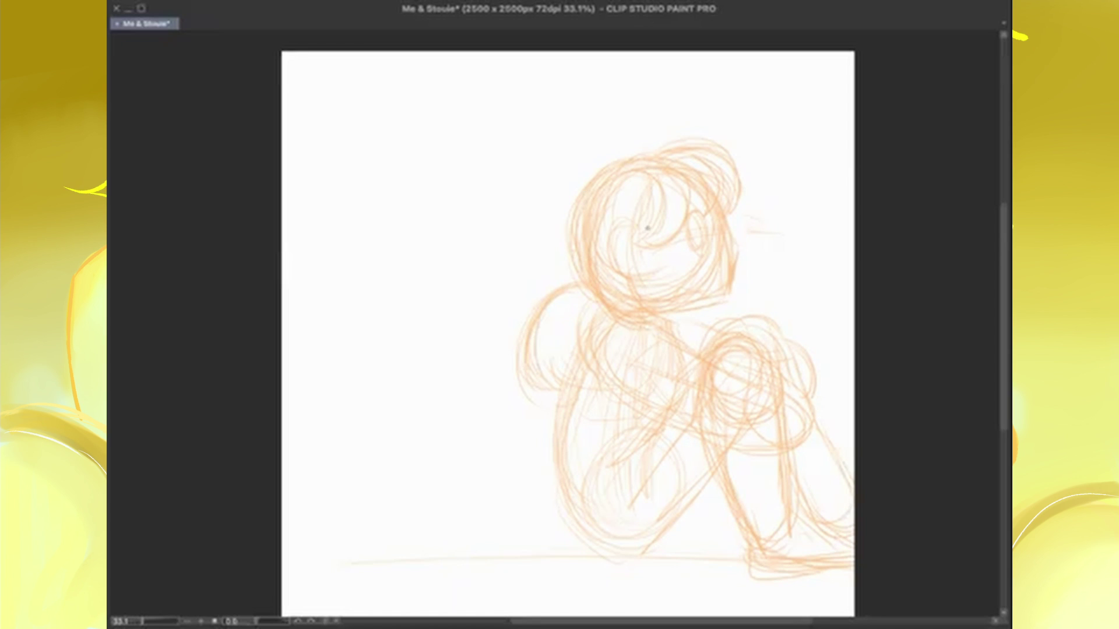
mouse_move(568, 334)
mouse_down()
mouse_move(641, 318)
mouse_move(550, 324)
mouse_up()
drag(721, 445, 724, 418)
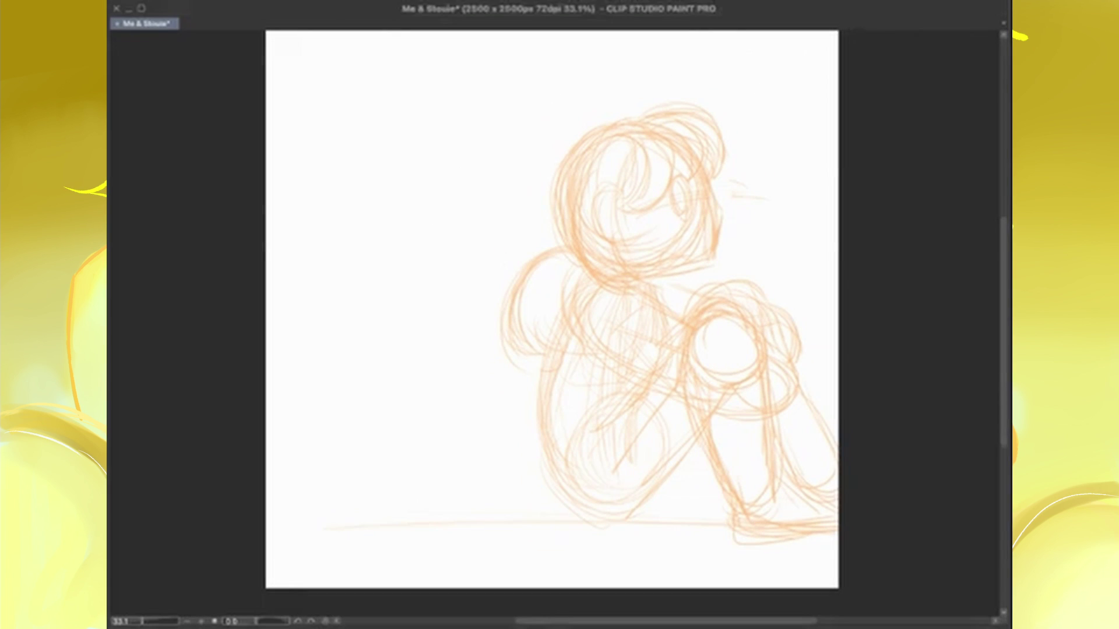
Lasso the seated figure, move a copy to the left half of the canvas, flip it horizontally and deselect it
drag(966, 419, 961, 430)
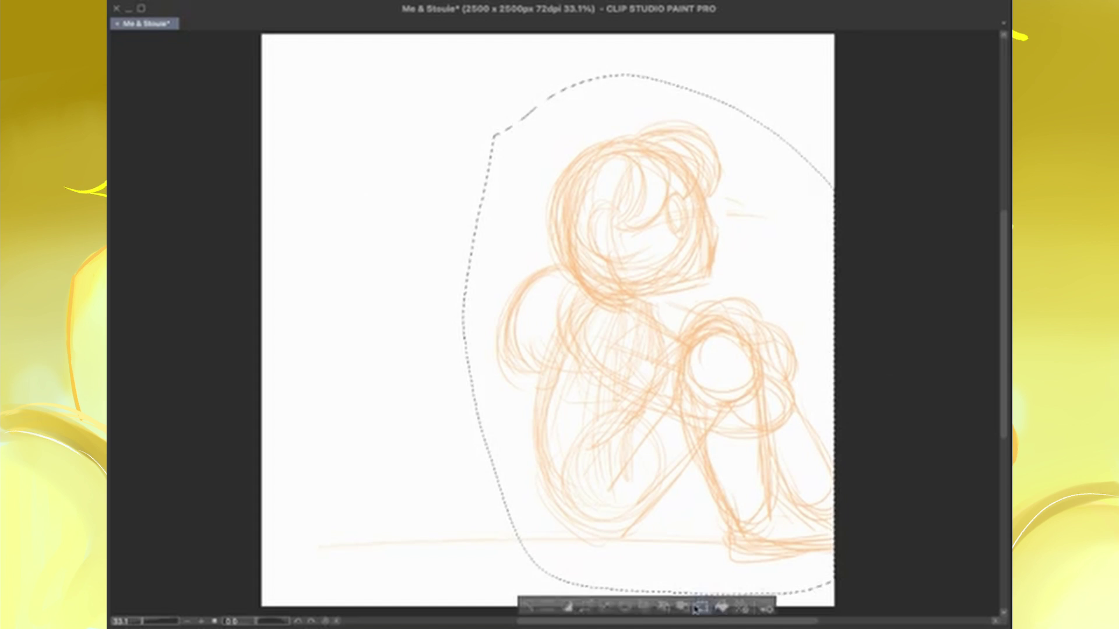
key(ctrl+t)
mouse_move(773, 330)
mouse_down()
mouse_move(521, 318)
mouse_move(554, 317)
mouse_up()
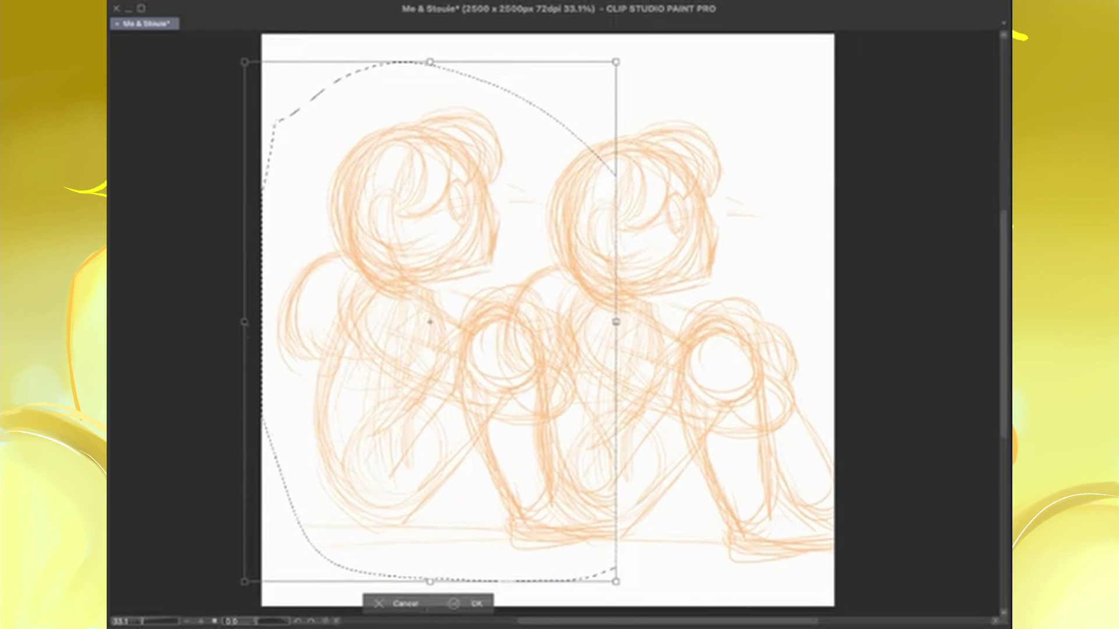
key(ctrl+shift+h)
key(Return)
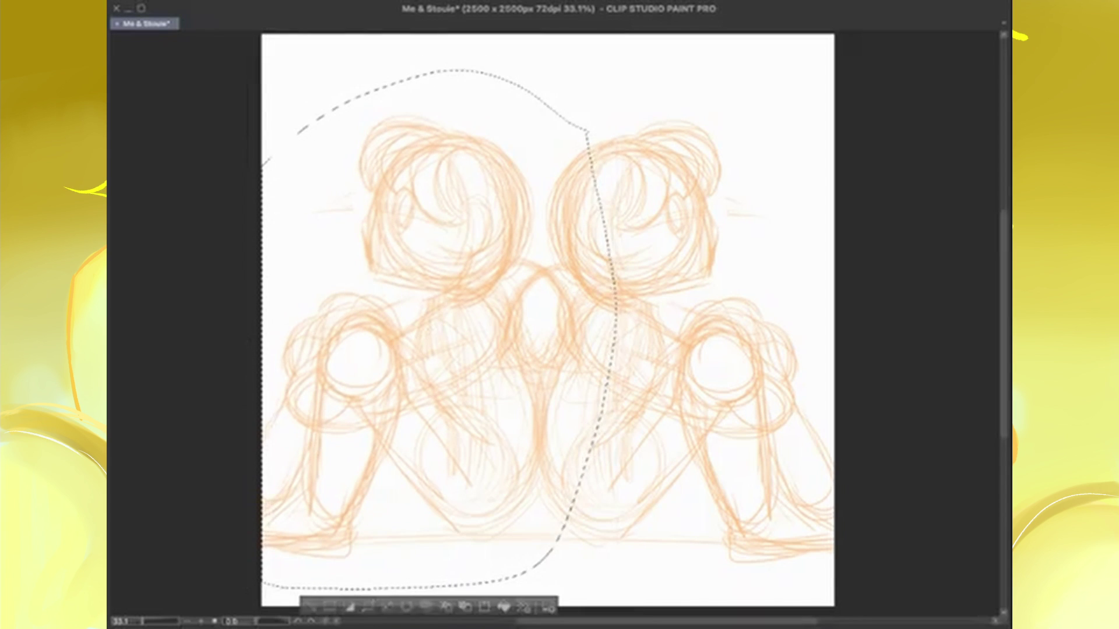
key(ctrl+d)
Replace the left figure's forelock with curled bangs and sketch long flowing hair down its back in orange
mouse_move(406, 227)
mouse_down()
mouse_move(452, 252)
mouse_move(485, 235)
mouse_up()
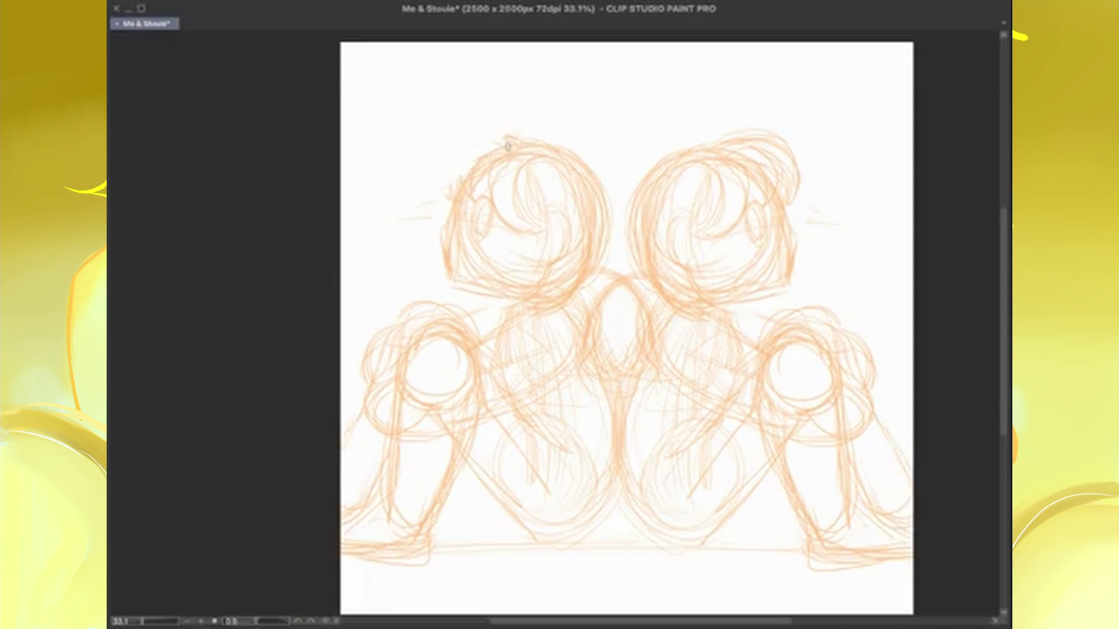
drag(507, 137, 422, 193)
drag(496, 169, 524, 248)
mouse_move(531, 160)
mouse_down()
mouse_move(548, 233)
mouse_move(542, 337)
mouse_up()
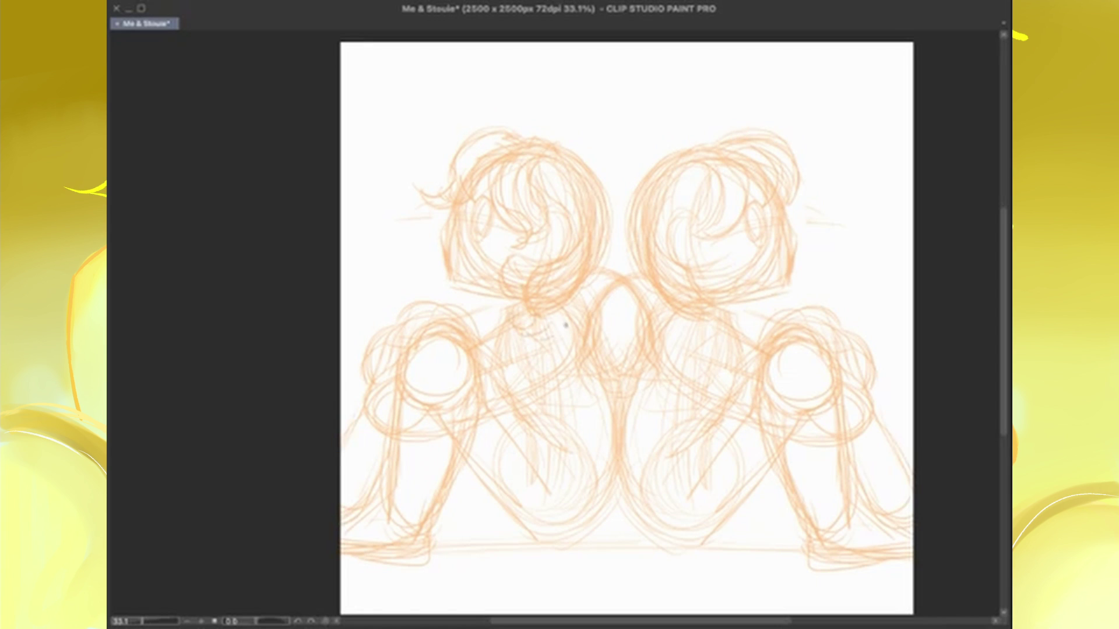
mouse_move(588, 172)
mouse_down()
mouse_move(641, 420)
mouse_move(554, 443)
mouse_up()
drag(548, 350, 623, 309)
Sketch a flower cluster with pointed leaves across the top and back of the left figure's head in orange
drag(529, 125, 563, 189)
drag(515, 92, 532, 125)
drag(537, 125, 545, 61)
mouse_move(570, 84)
mouse_down()
mouse_move(547, 127)
mouse_move(576, 148)
mouse_up()
drag(542, 169, 572, 203)
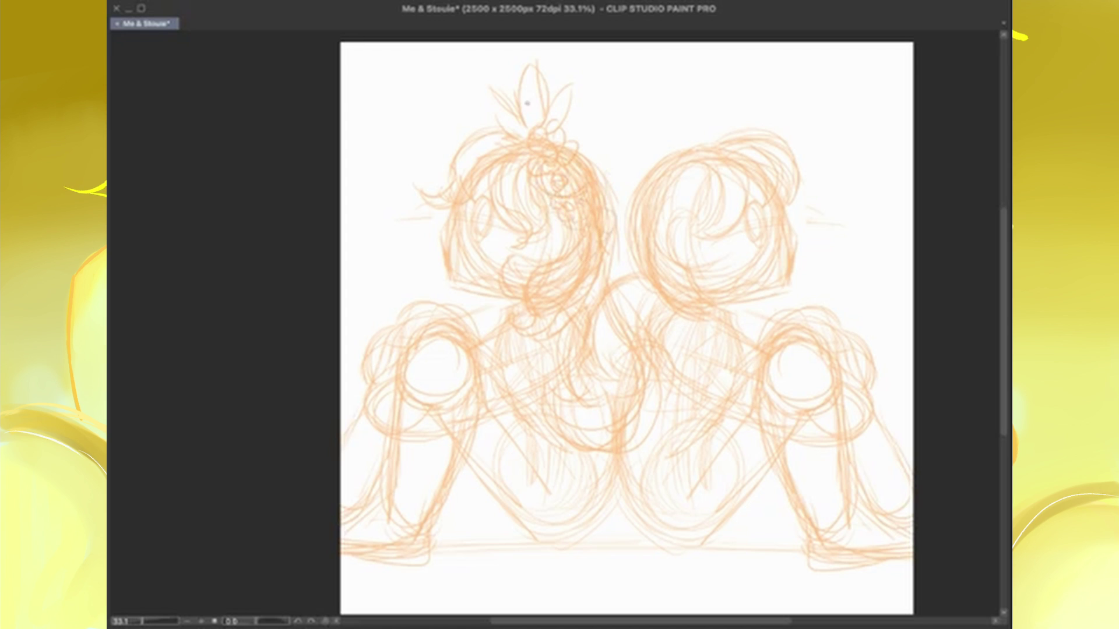
drag(526, 103, 542, 64)
mouse_move(548, 129)
mouse_down()
mouse_move(568, 87)
mouse_move(610, 113)
mouse_up()
drag(598, 181, 644, 192)
drag(638, 204, 609, 239)
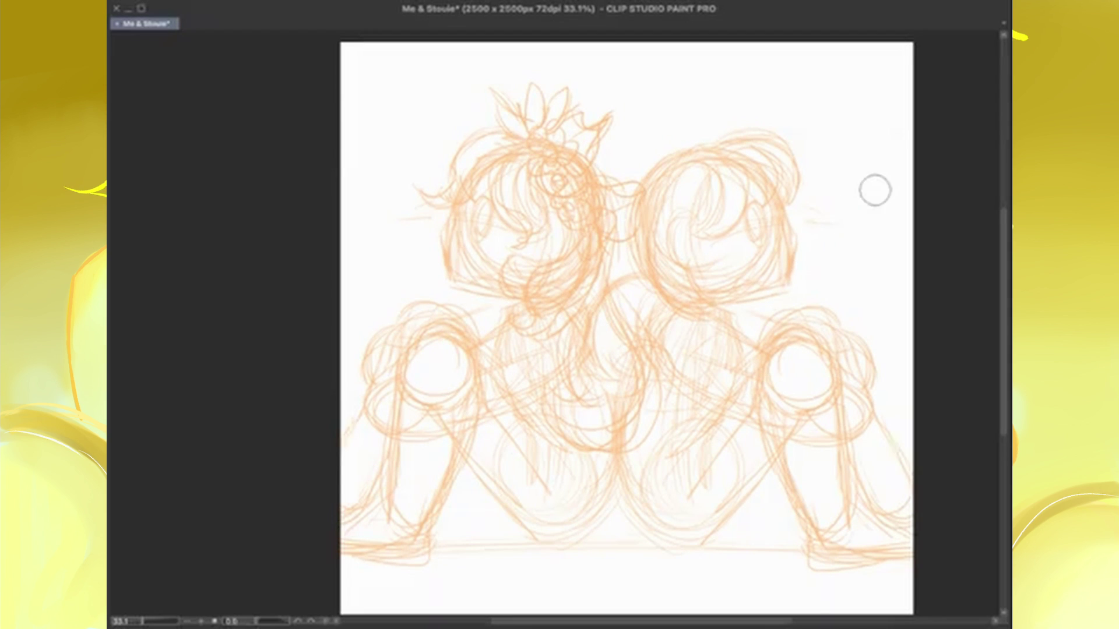
drag(775, 316, 799, 319)
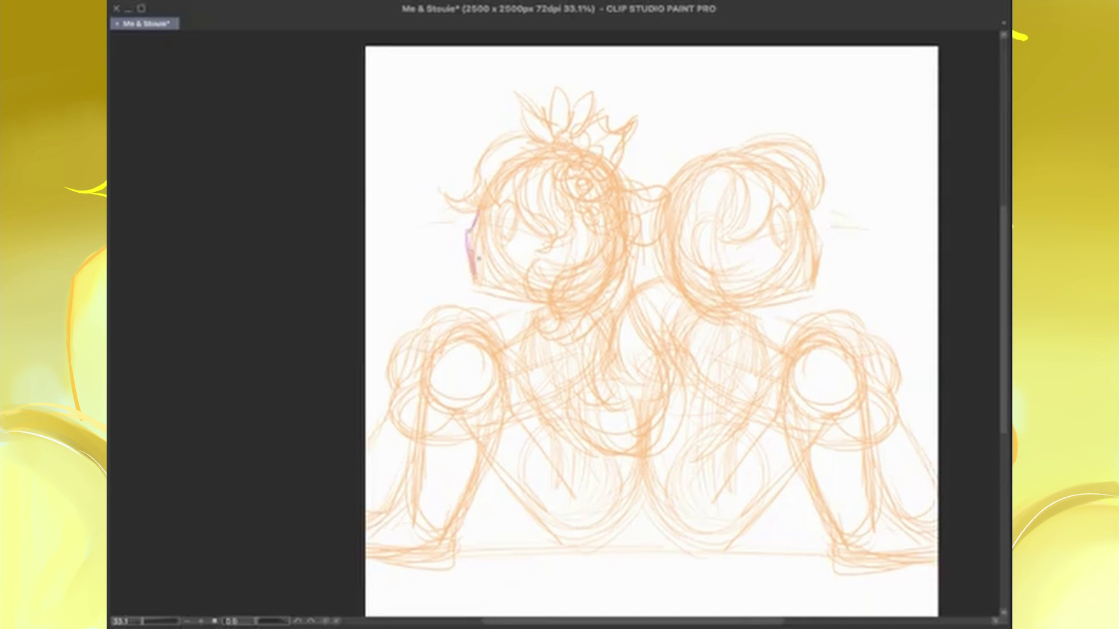
Refine the left figure's face profile, eye, bangs and side locks in purple over the orange rough
drag(473, 256, 539, 300)
drag(494, 216, 526, 237)
drag(513, 211, 514, 209)
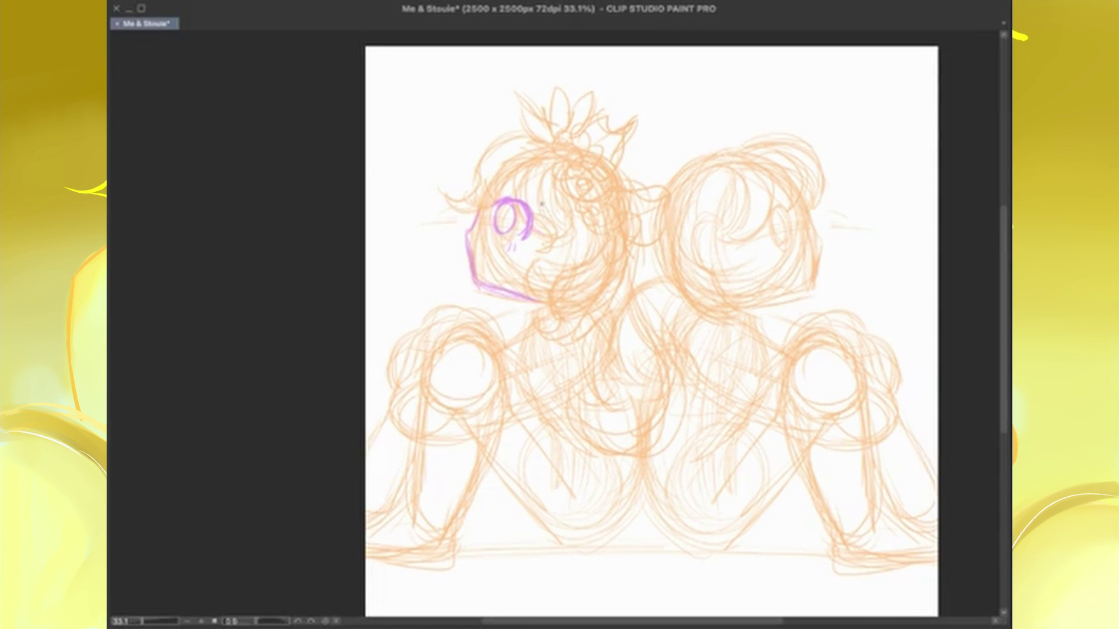
mouse_move(521, 133)
mouse_down()
mouse_move(444, 185)
mouse_move(493, 201)
mouse_up()
mouse_move(536, 149)
mouse_down()
mouse_move(498, 201)
mouse_move(574, 244)
mouse_move(553, 309)
mouse_up()
drag(597, 215, 539, 332)
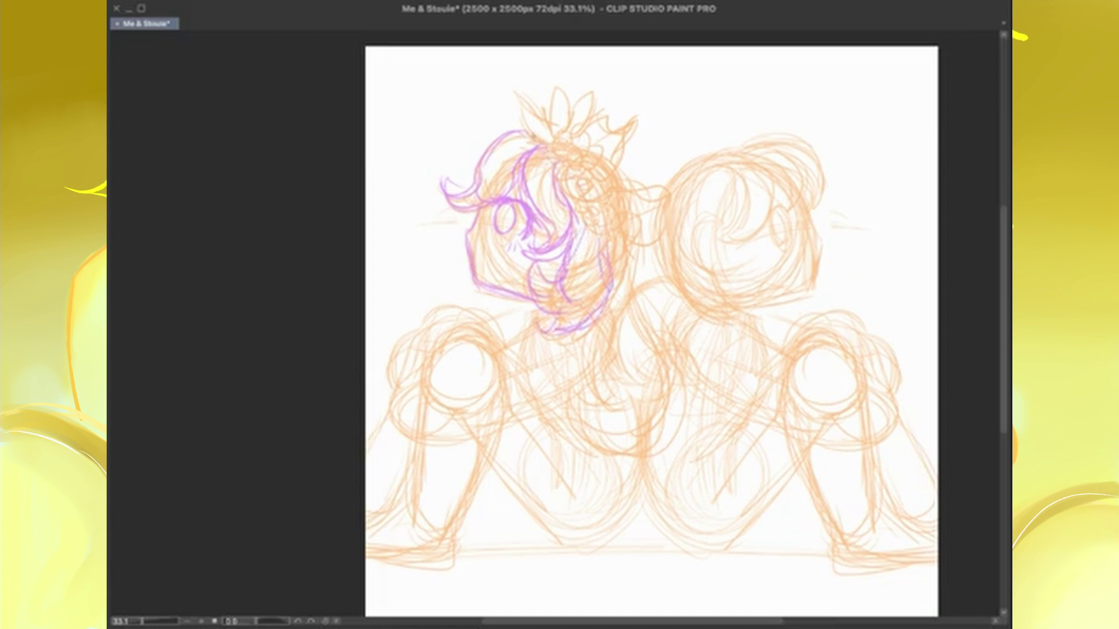
Trace the left figure's long back hair in purple down to its rounded end
drag(641, 247, 630, 321)
drag(577, 338, 679, 408)
drag(644, 251, 668, 313)
Trace the left figure's legs, foot, lower body and near arm in purple
drag(443, 350, 495, 402)
drag(431, 361, 367, 533)
key(ctrl+z)
key(ctrl+z)
drag(499, 469, 562, 553)
drag(367, 548, 467, 562)
drag(529, 530, 639, 456)
drag(492, 348, 554, 317)
drag(568, 401, 438, 444)
drag(419, 333, 390, 389)
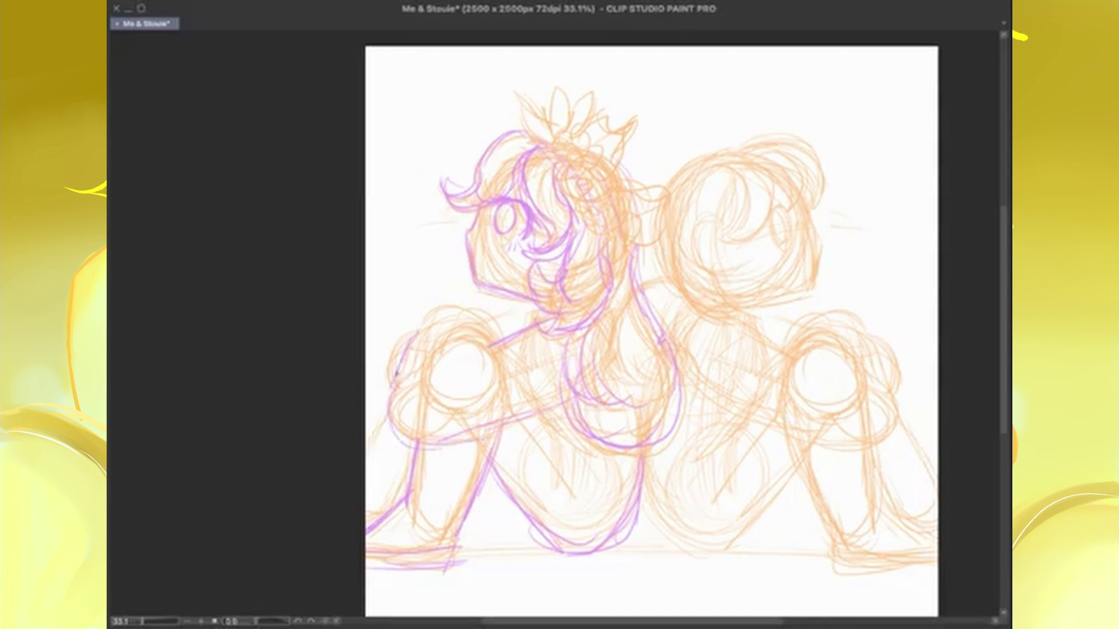
Outline the left figure's knee circle, far leg and far arm wrapped around the knees in purple
drag(446, 309, 381, 408)
drag(386, 414, 367, 459)
drag(498, 329, 431, 408)
drag(460, 347, 443, 402)
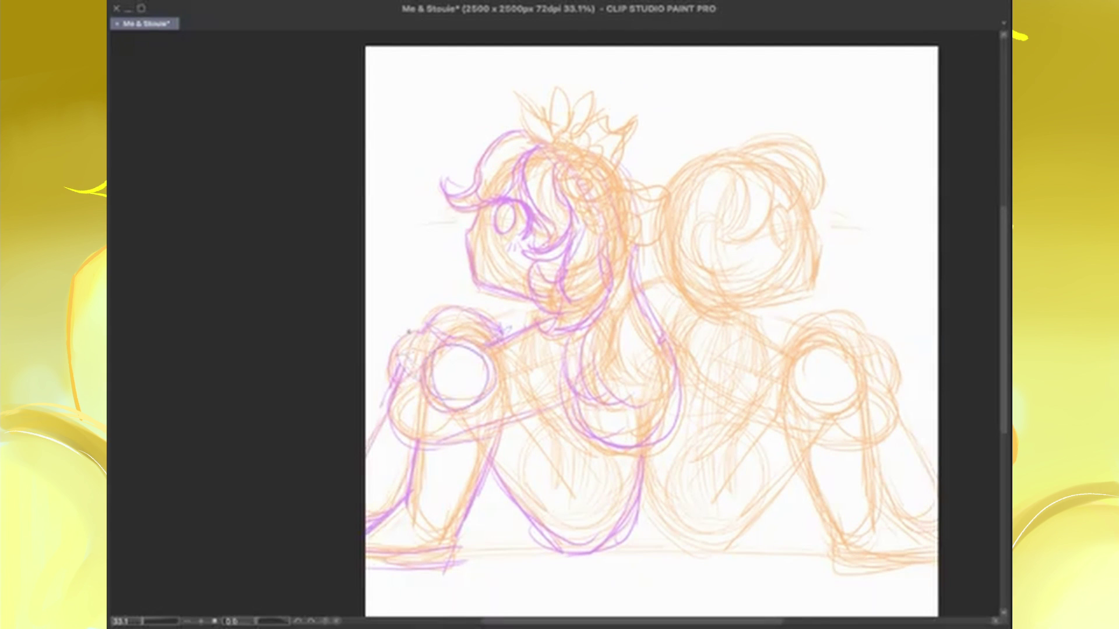
drag(417, 326, 390, 399)
drag(536, 300, 408, 332)
Refine the left figure's flower headpiece in purple with leaves, blossoms and curled tips behind the head
drag(551, 82, 527, 125)
drag(571, 84, 594, 186)
drag(582, 145, 618, 236)
drag(612, 181, 664, 204)
drag(609, 239, 650, 256)
drag(618, 160, 637, 183)
drag(645, 148, 651, 184)
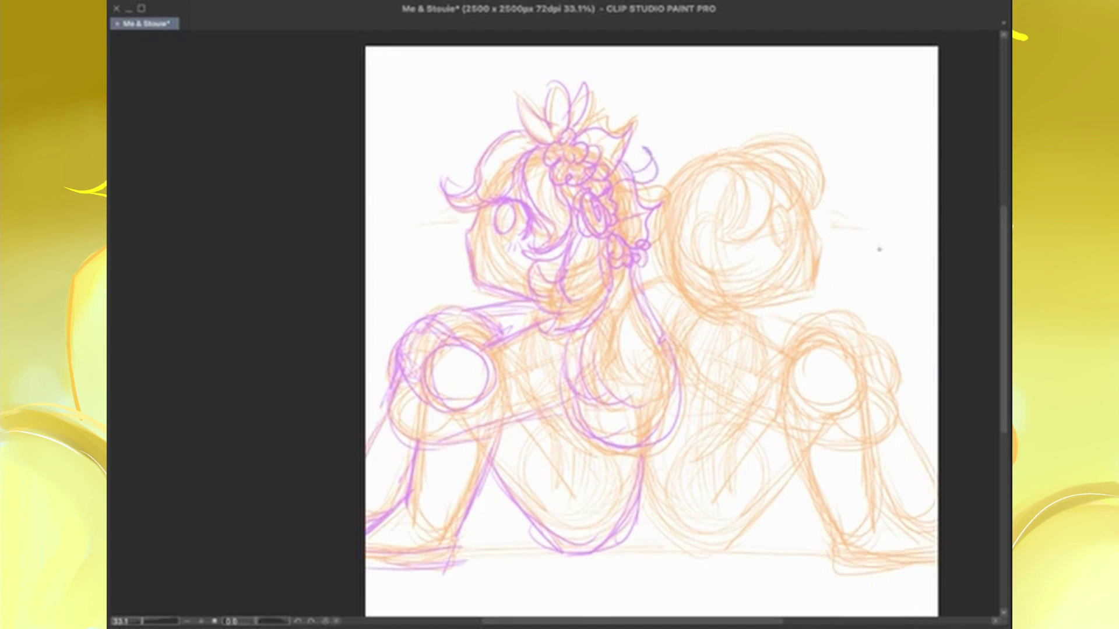
Trace the right figure's face profile, upper eye area and swept bangs in red
mouse_move(810, 209)
mouse_down()
mouse_move(817, 285)
mouse_move(746, 313)
mouse_up()
key(ctrl+z)
key(ctrl+z)
drag(739, 198, 823, 195)
drag(748, 157, 729, 216)
mouse_move(772, 152)
mouse_down()
mouse_move(711, 236)
mouse_move(798, 207)
mouse_up()
mouse_move(799, 203)
mouse_down()
mouse_move(751, 250)
mouse_move(771, 211)
mouse_up()
key(ctrl+z)
Refine the right figure's eye and eyelashes in red
mouse_move(757, 247)
mouse_down()
mouse_move(758, 221)
mouse_move(755, 253)
mouse_up()
key(ctrl+z)
key(ctrl+z)
key(ctrl+z)
drag(801, 201, 758, 251)
drag(783, 210, 780, 241)
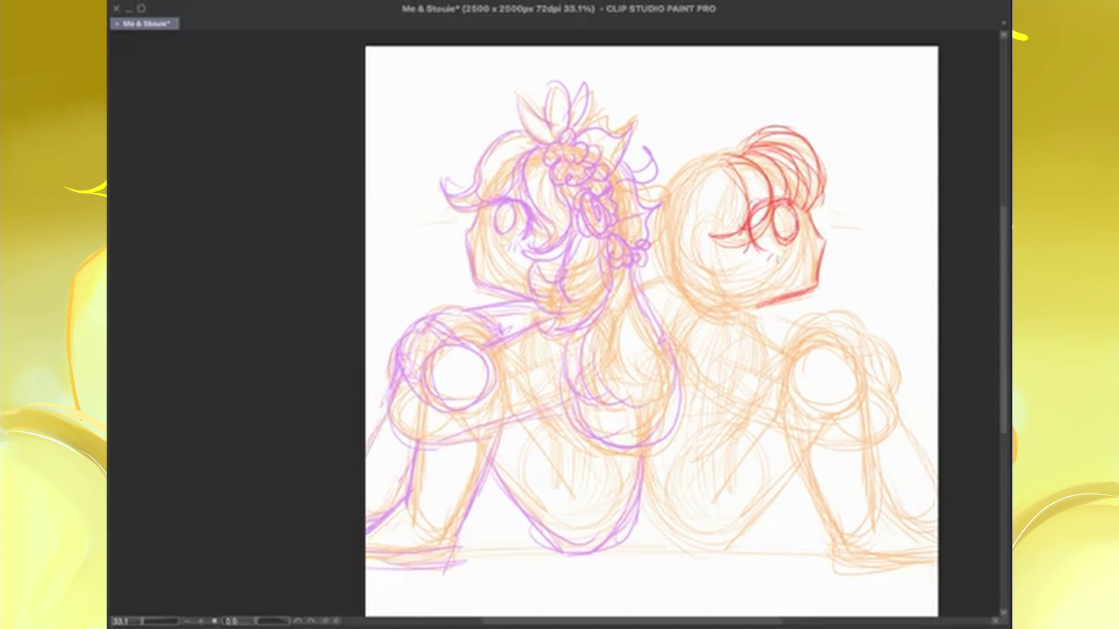
Trace the right figure's rounded back hair and side locks around the ear in red
drag(728, 149, 693, 300)
drag(676, 174, 751, 321)
drag(717, 224, 699, 277)
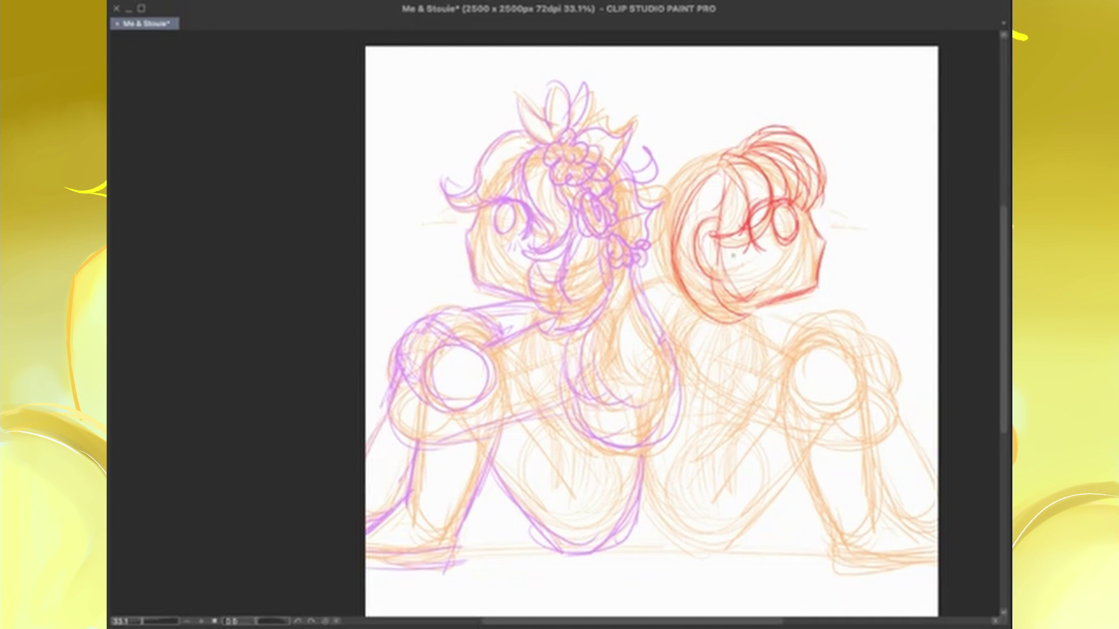
drag(722, 172, 758, 297)
mouse_move(726, 146)
mouse_down()
mouse_move(655, 273)
mouse_move(635, 390)
mouse_up()
Draw the right figure's gathered hair behind the neck in red
drag(618, 292, 670, 390)
drag(658, 288, 688, 379)
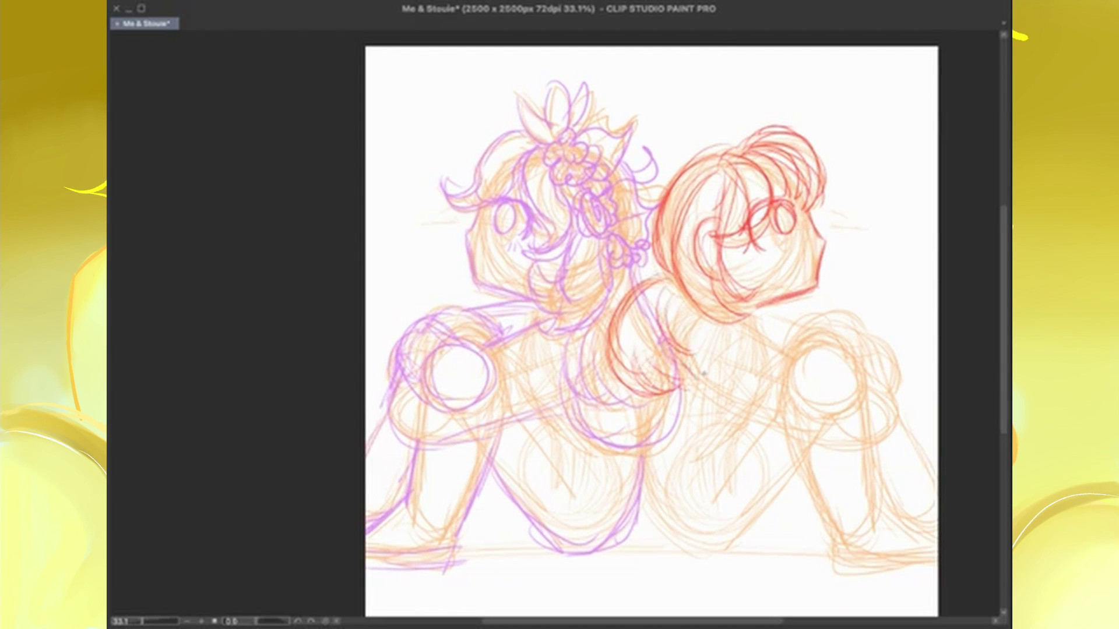
drag(671, 268, 617, 320)
mouse_move(673, 257)
mouse_down()
mouse_move(635, 291)
mouse_move(653, 384)
mouse_up()
Trace the right figure's lower body, near arm and knee circle in red
drag(641, 443, 723, 553)
drag(804, 455, 697, 556)
drag(679, 315, 822, 443)
drag(716, 317, 816, 407)
drag(781, 350, 894, 457)
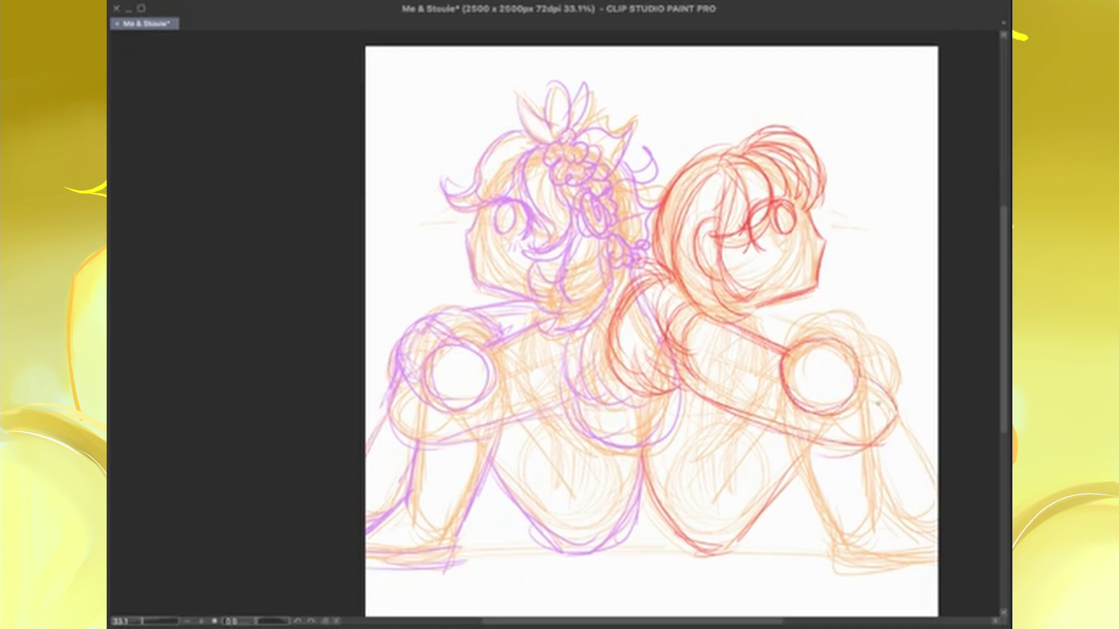
Outline the right figure's legs, feet and far arm around the knees in red
drag(792, 384, 891, 539)
drag(821, 501, 935, 580)
drag(898, 411, 937, 498)
drag(836, 548, 937, 566)
drag(755, 318, 877, 353)
mouse_move(833, 335)
mouse_down()
mouse_move(906, 414)
mouse_move(897, 391)
mouse_up()
drag(813, 338, 877, 327)
drag(886, 347, 900, 402)
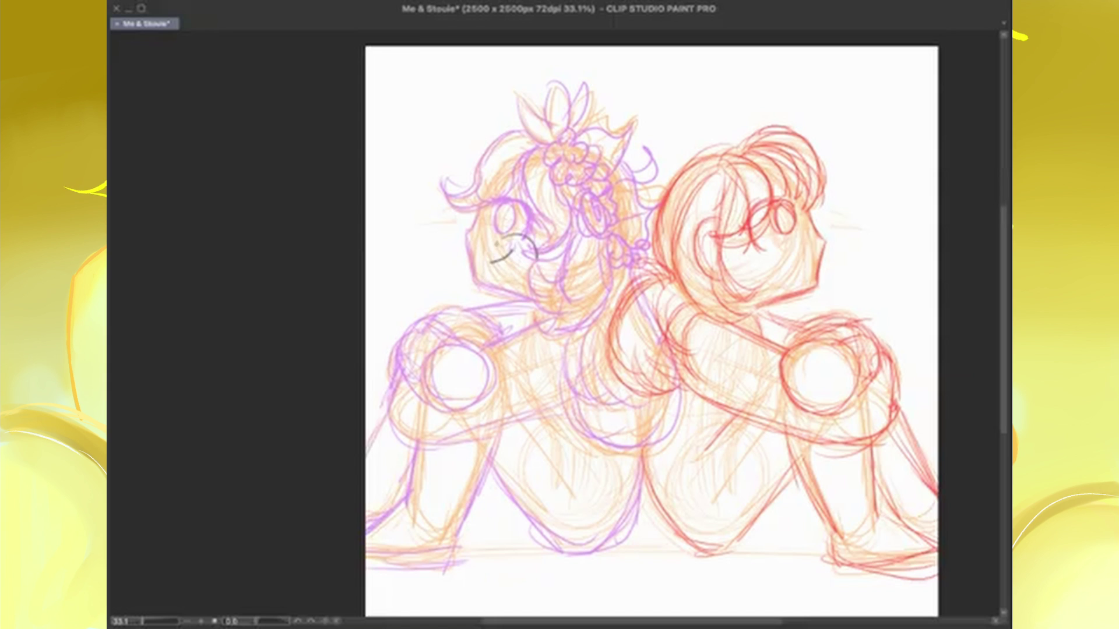
Add grey brow marks and cheek blush lines to both faces and a small mouth to the right figure
scroll(495, 279, down, 1)
scroll(555, 281, up, 2)
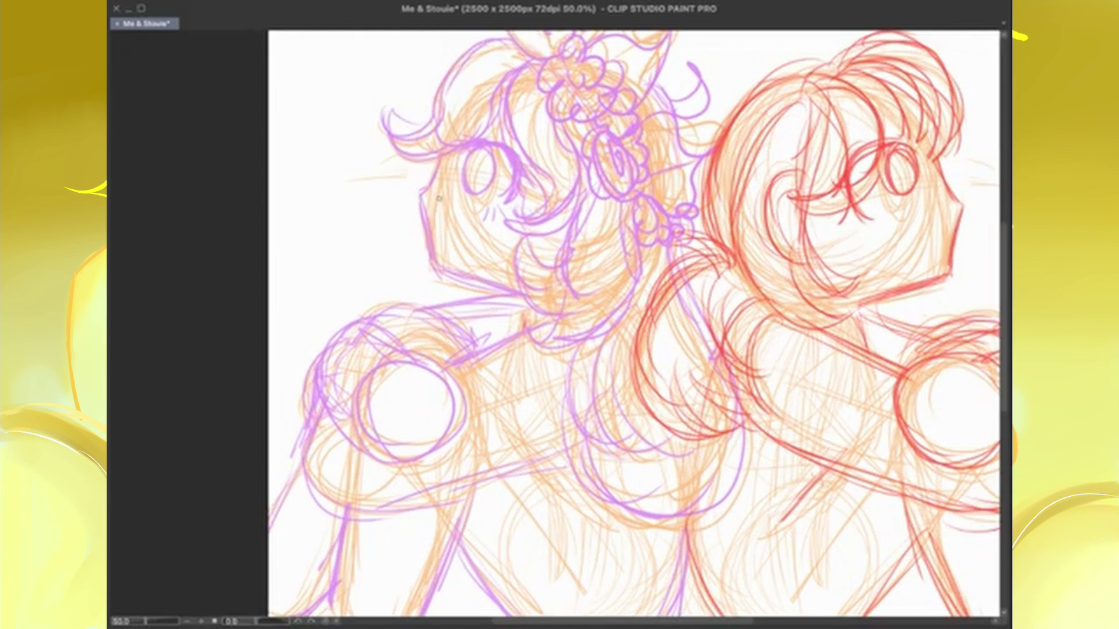
drag(438, 182, 446, 166)
drag(513, 209, 537, 192)
drag(939, 234, 858, 298)
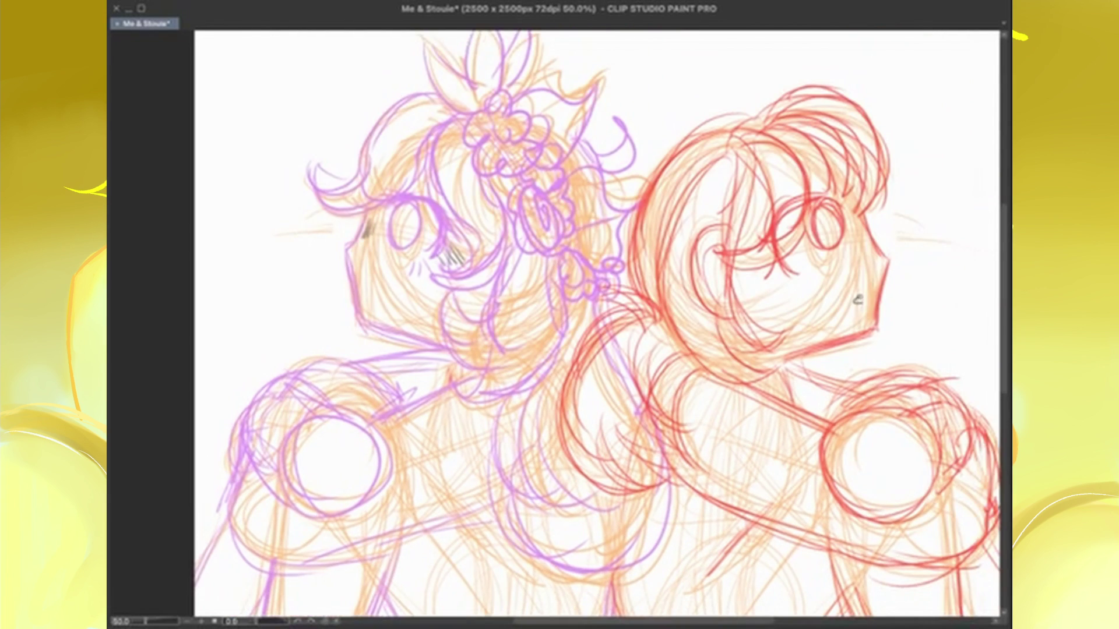
drag(760, 271, 784, 288)
Draw a small oval open mouth in grey on the left figure's face, redoing the strokes until it fits
key(ctrl+minus)
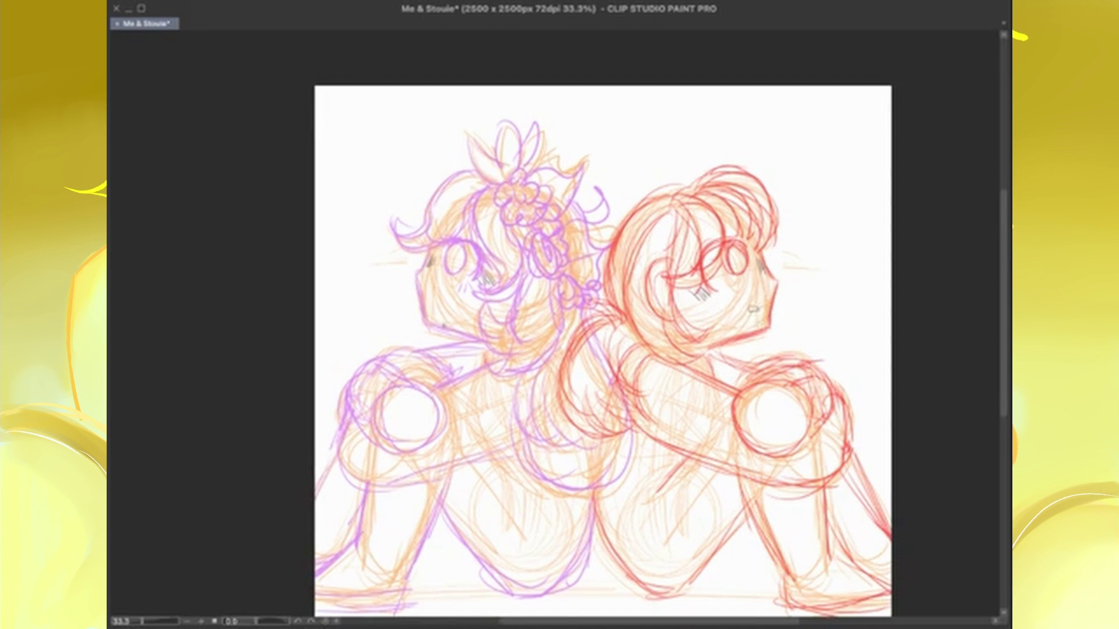
drag(428, 306, 446, 299)
drag(433, 304, 458, 293)
key(ctrl+z)
key(ctrl+z)
click(453, 287)
key(ctrl+z)
drag(435, 293, 436, 293)
drag(603, 350, 618, 301)
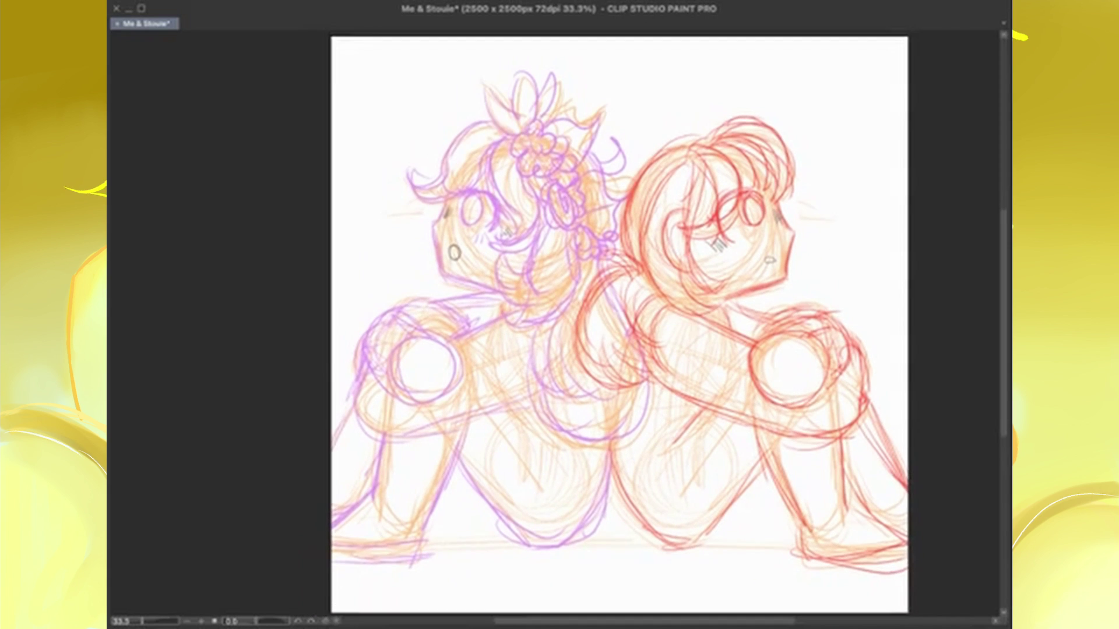
Sketch the left figure's clothing in green along the sleeves, lower legs and hips
drag(394, 447, 521, 409)
drag(469, 416, 511, 392)
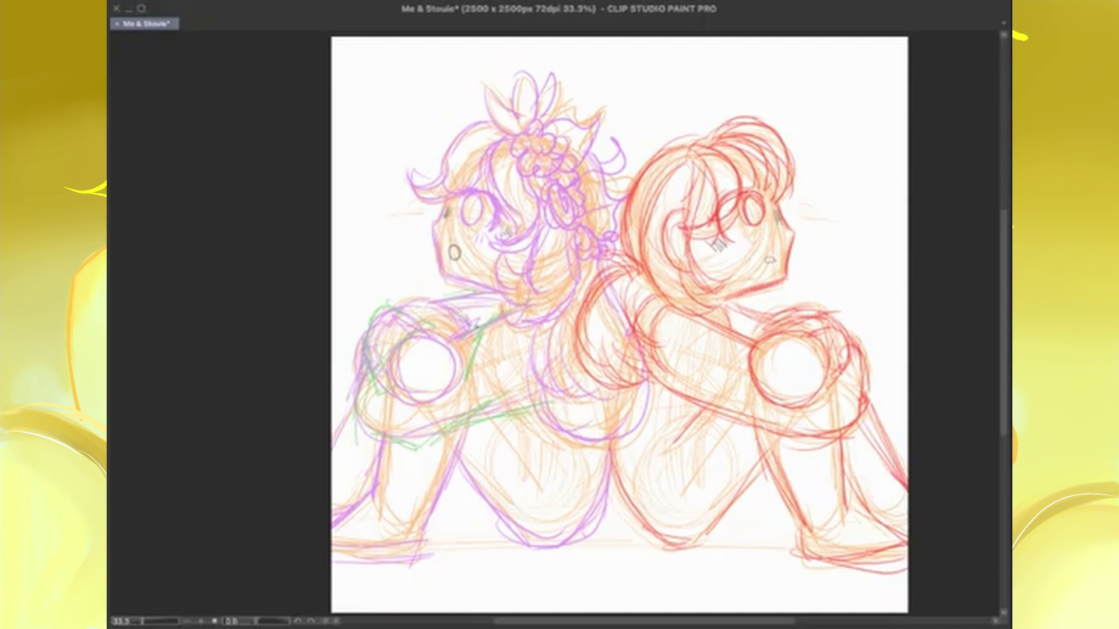
drag(380, 447, 458, 552)
drag(348, 482, 372, 505)
drag(490, 507, 583, 551)
drag(600, 462, 600, 538)
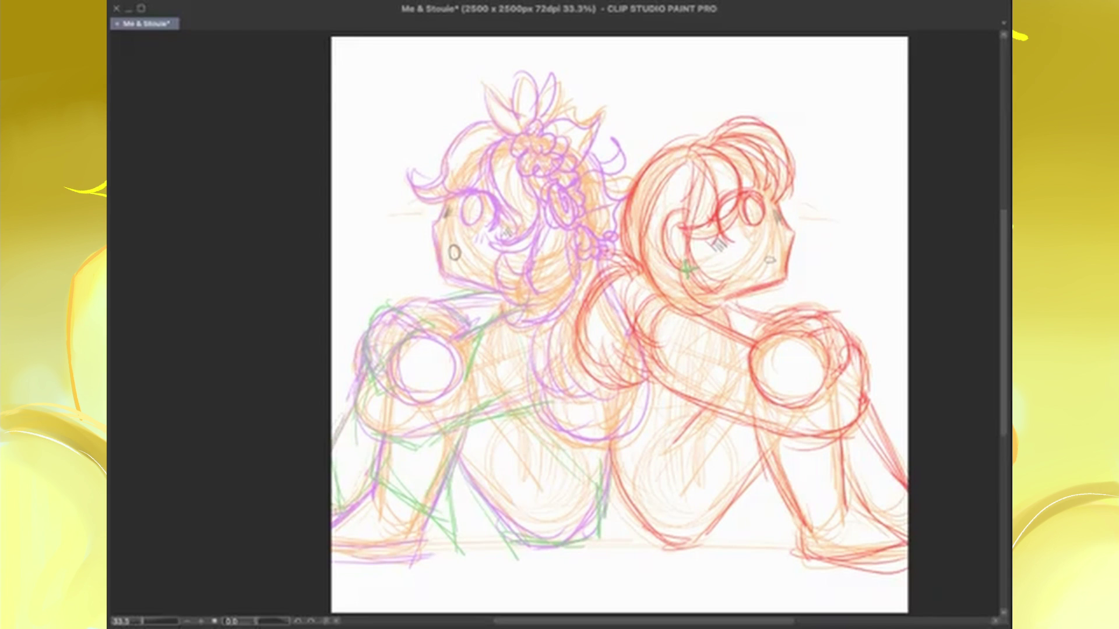
Sketch green details near the right figure's eye, and add the collar, shoulder folds and hip fabric in green
drag(690, 214, 707, 214)
drag(692, 432, 647, 551)
drag(612, 478, 629, 551)
drag(621, 279, 618, 341)
drag(644, 330, 729, 288)
drag(618, 309, 626, 353)
drag(725, 300, 739, 332)
drag(612, 477, 613, 502)
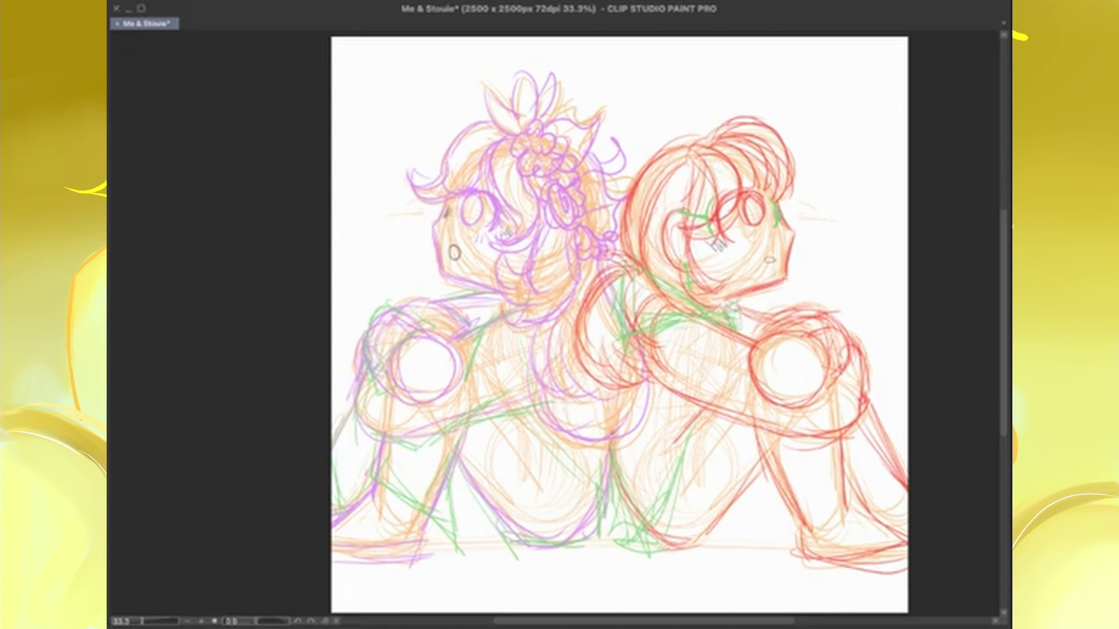
Extend the right figure's green clothing lines over the torso, thigh and lower-leg cuff
drag(685, 397, 747, 424)
mouse_move(732, 320)
mouse_down()
mouse_move(746, 390)
mouse_move(699, 542)
mouse_up()
drag(798, 430, 698, 545)
drag(854, 464, 802, 539)
drag(861, 502, 904, 484)
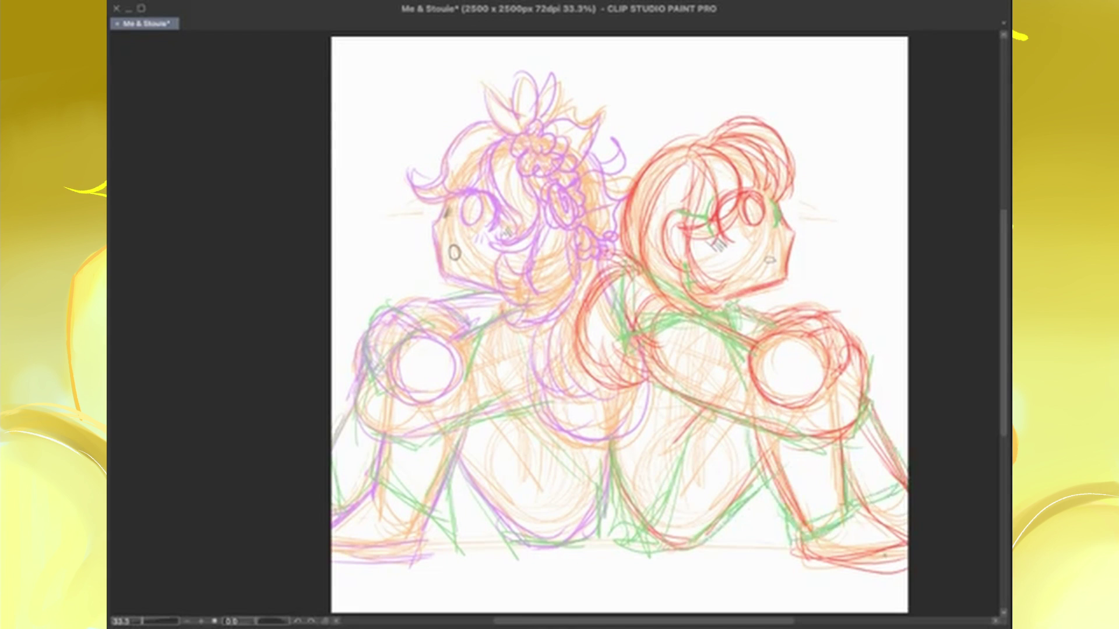
Sketch the right figure's shoes and ankle folds in green
scroll(619, 326, down, 3)
drag(804, 470, 862, 445)
mouse_move(813, 444)
mouse_down()
mouse_move(892, 437)
mouse_move(885, 384)
mouse_up()
drag(834, 469, 889, 460)
drag(865, 428, 906, 402)
scroll(620, 327, up, 3)
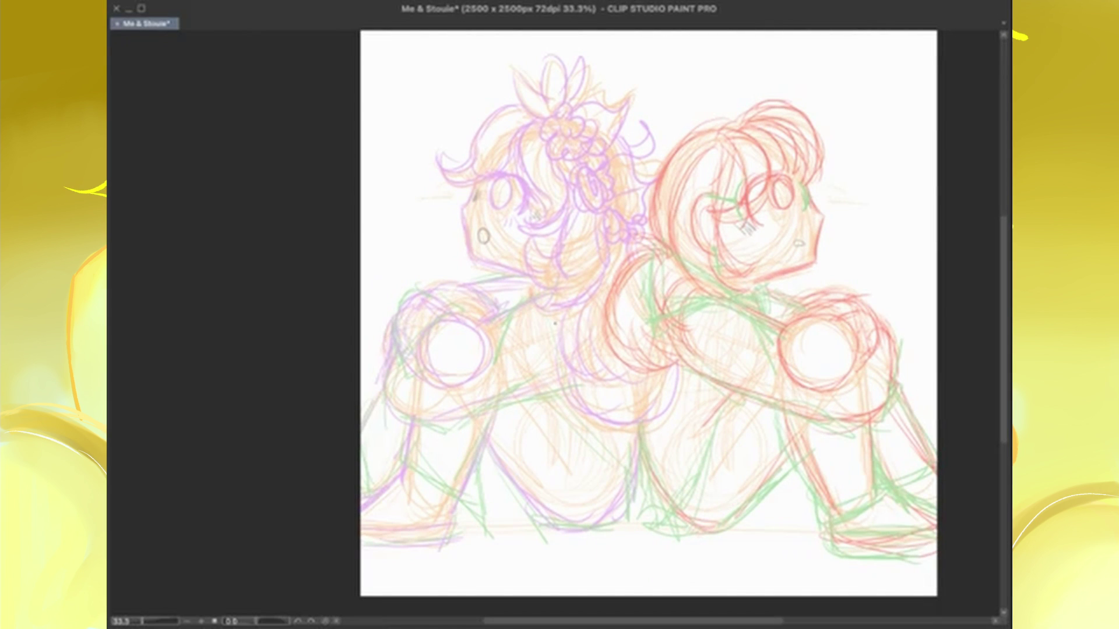
Ink the right figure's face profile in black from the forehead over the nose and chin along the jaw
key(ctrl+plus)
key(ctrl+plus)
drag(644, 227, 685, 291)
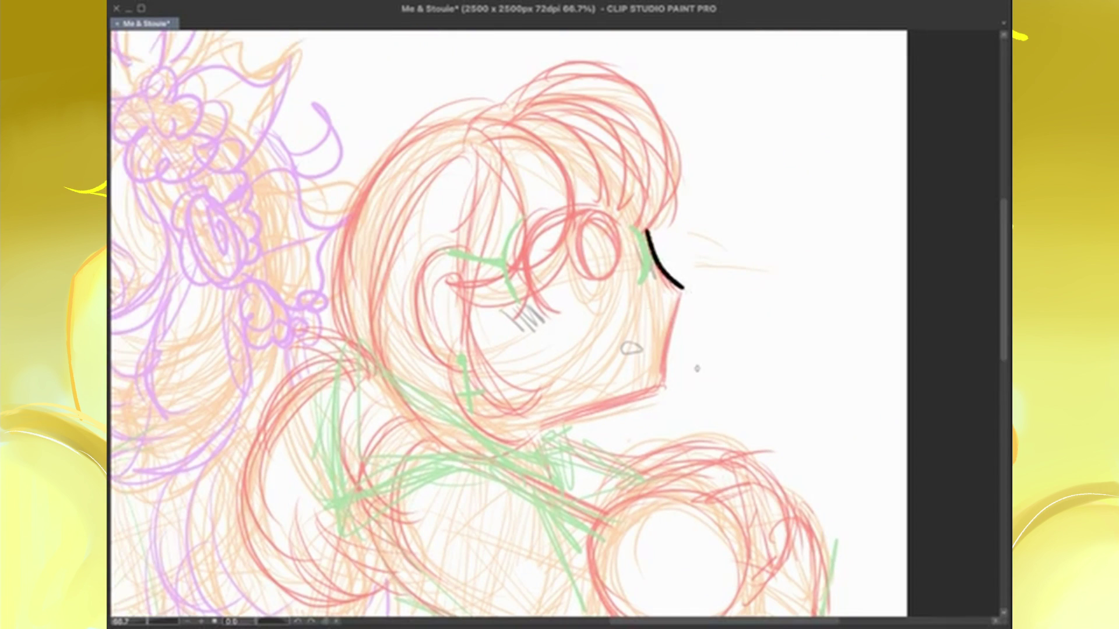
key(ctrl+plus)
mouse_move(707, 216)
mouse_down()
mouse_move(728, 430)
mouse_move(558, 491)
mouse_up()
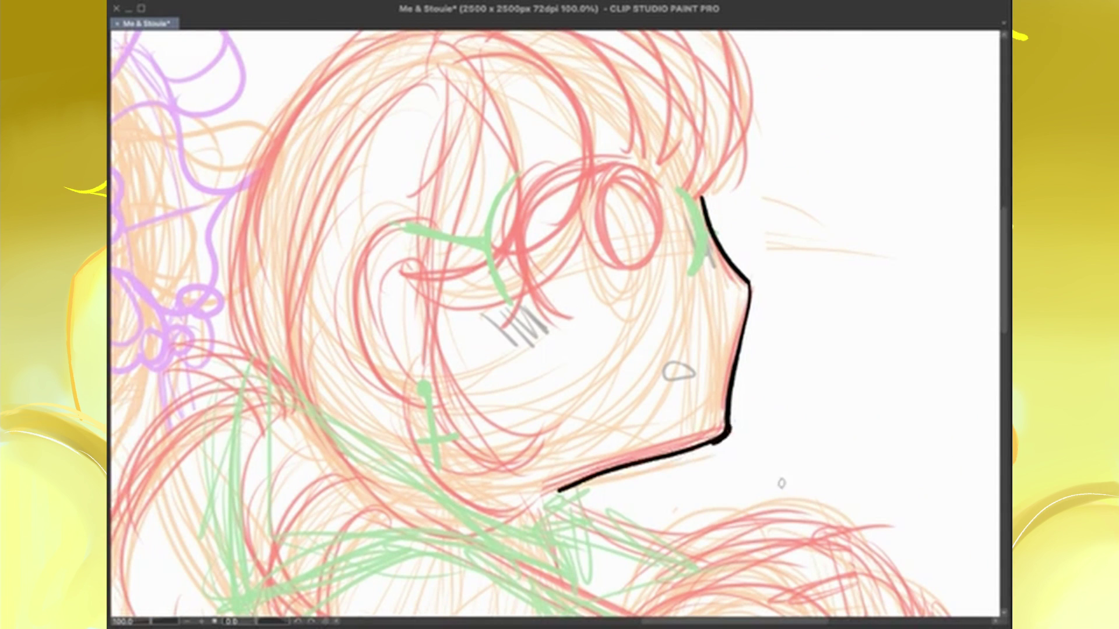
Ink the facing-right figure's small rounded mouth in black over the grey mouth sketch
drag(752, 484, 997, 400)
drag(915, 288, 935, 295)
drag(848, 205, 779, 233)
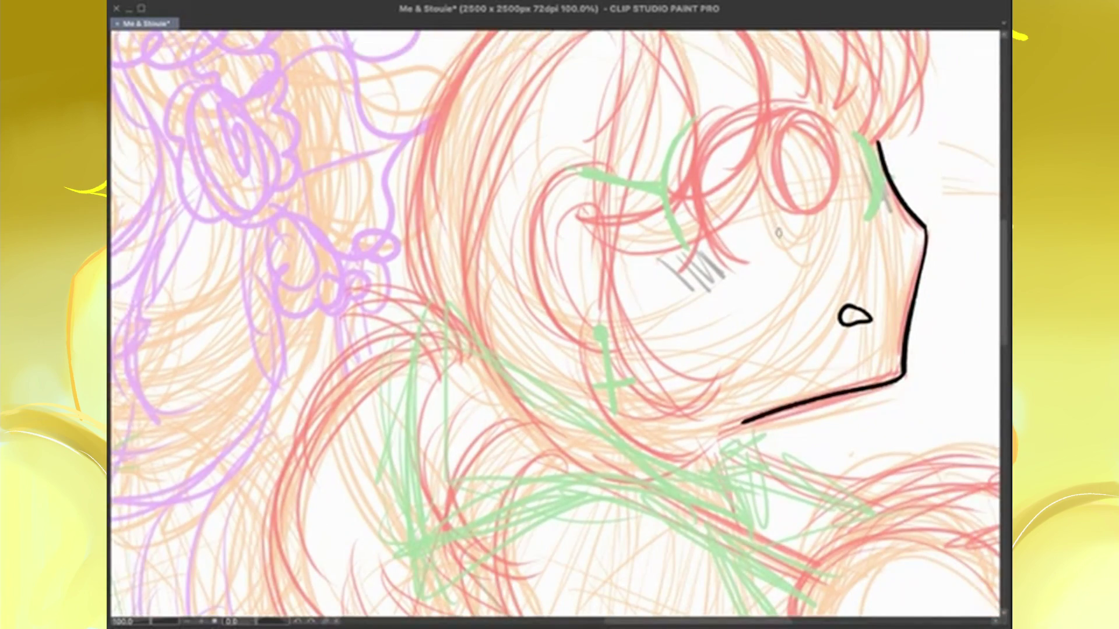
scroll(741, 247, down, 3)
scroll(779, 175, up, 3)
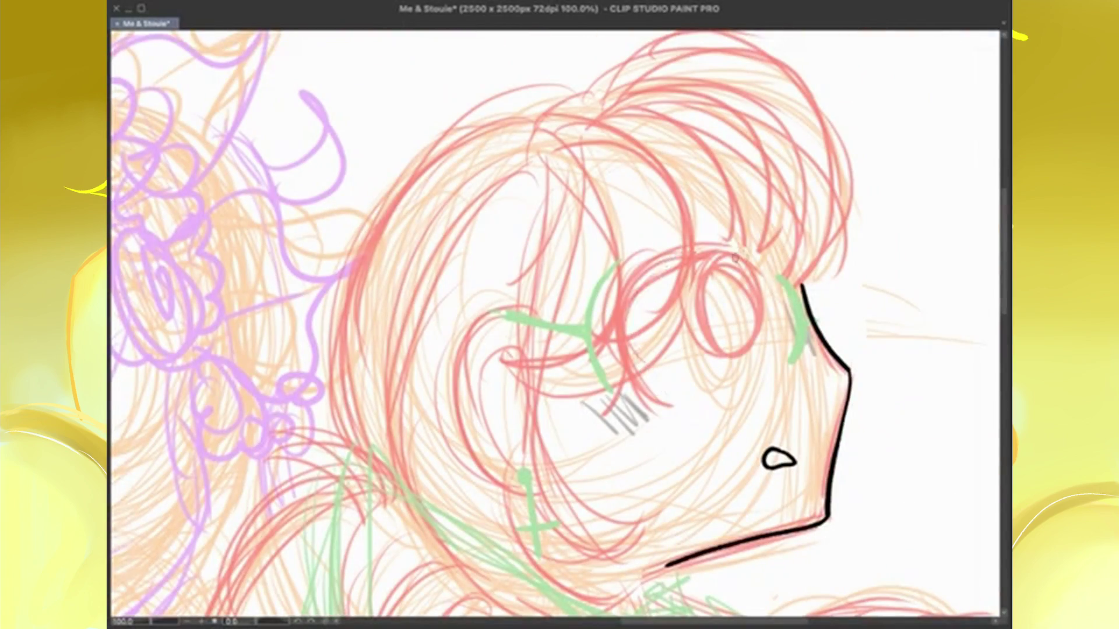
Ink the figure's thick curved upper eyelid in black and add pointed lashes at its outer corner
drag(754, 269, 673, 418)
mouse_move(638, 384)
mouse_down()
mouse_move(655, 265)
mouse_move(617, 317)
mouse_up()
drag(670, 257, 613, 344)
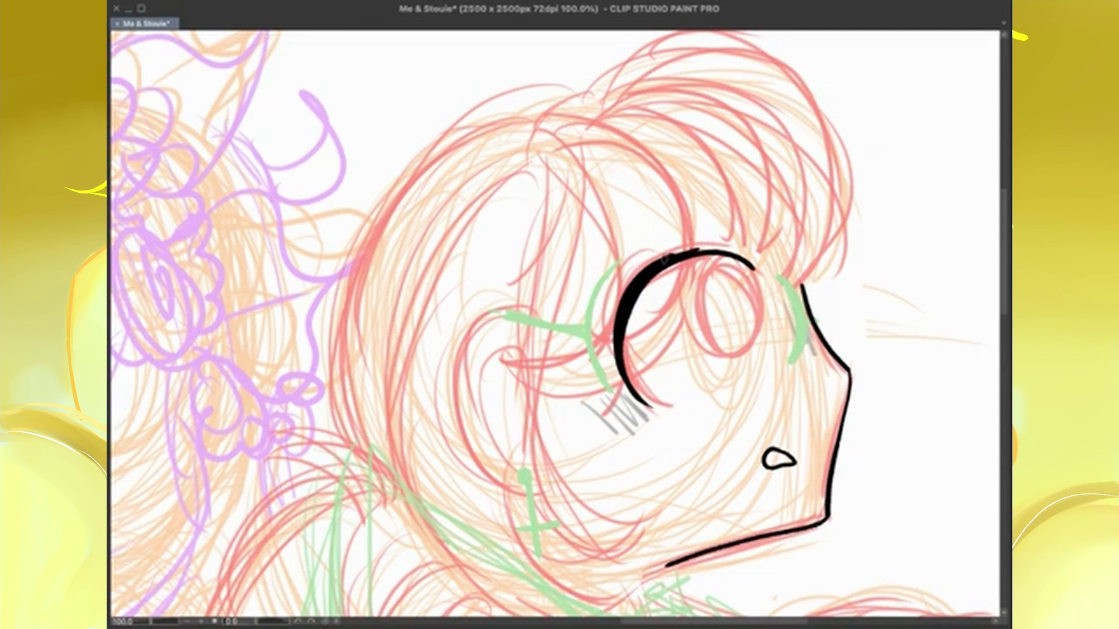
drag(619, 356, 601, 416)
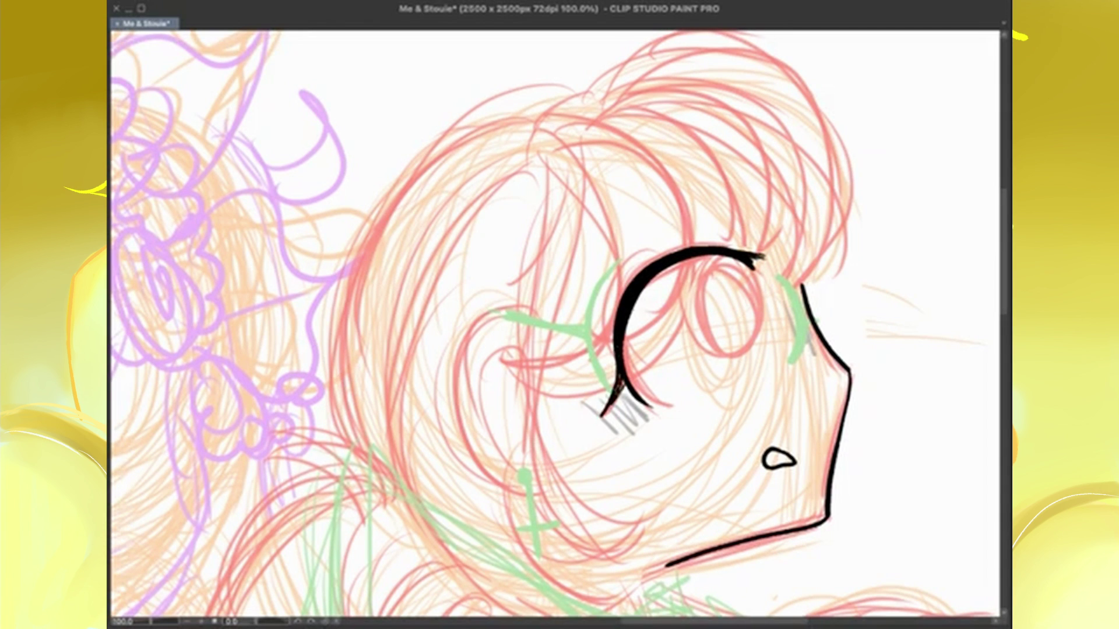
drag(632, 378, 623, 422)
drag(613, 358, 585, 388)
Ink the oval iris and add fine black hatching on the cheek below the lashes and beside the nose bridge
mouse_move(712, 257)
mouse_down()
mouse_move(706, 346)
mouse_move(754, 264)
mouse_up()
key(ctrl+z)
drag(585, 403, 619, 438)
drag(617, 394, 649, 431)
drag(788, 311, 814, 357)
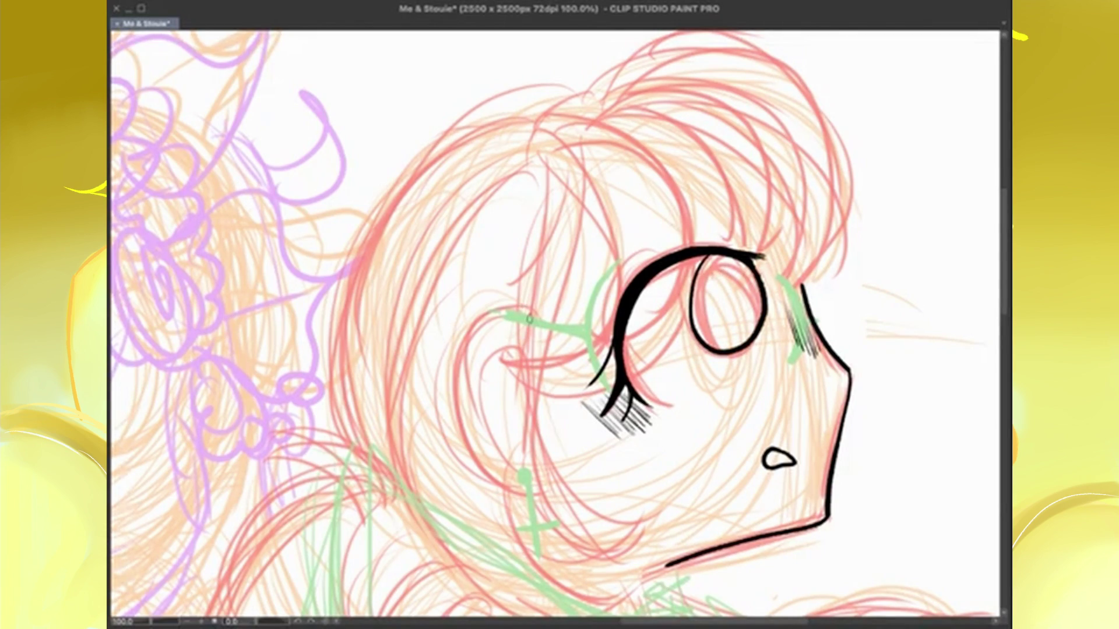
Ink the ear's outer curve and inner folds, and outline the cross earring hanging from its lobe
drag(529, 319, 522, 495)
mouse_move(529, 319)
mouse_down()
mouse_move(589, 331)
mouse_move(523, 201)
mouse_up()
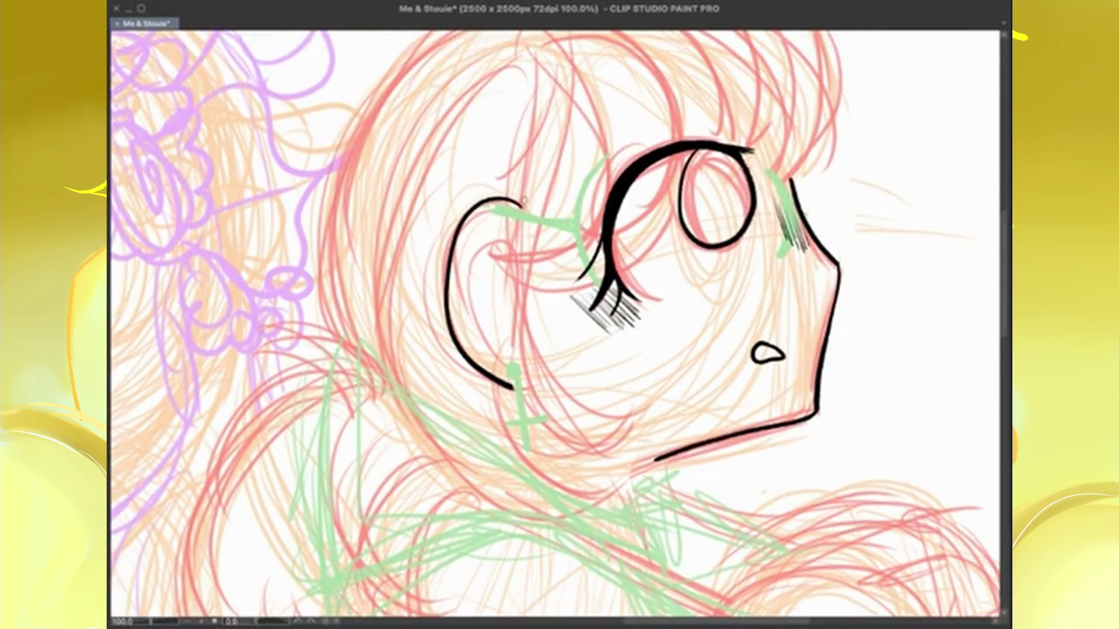
drag(468, 256, 502, 356)
drag(470, 252, 500, 283)
mouse_move(505, 380)
mouse_down()
mouse_move(536, 386)
mouse_move(552, 410)
mouse_move(527, 415)
mouse_up()
scroll(553, 326, up, 5)
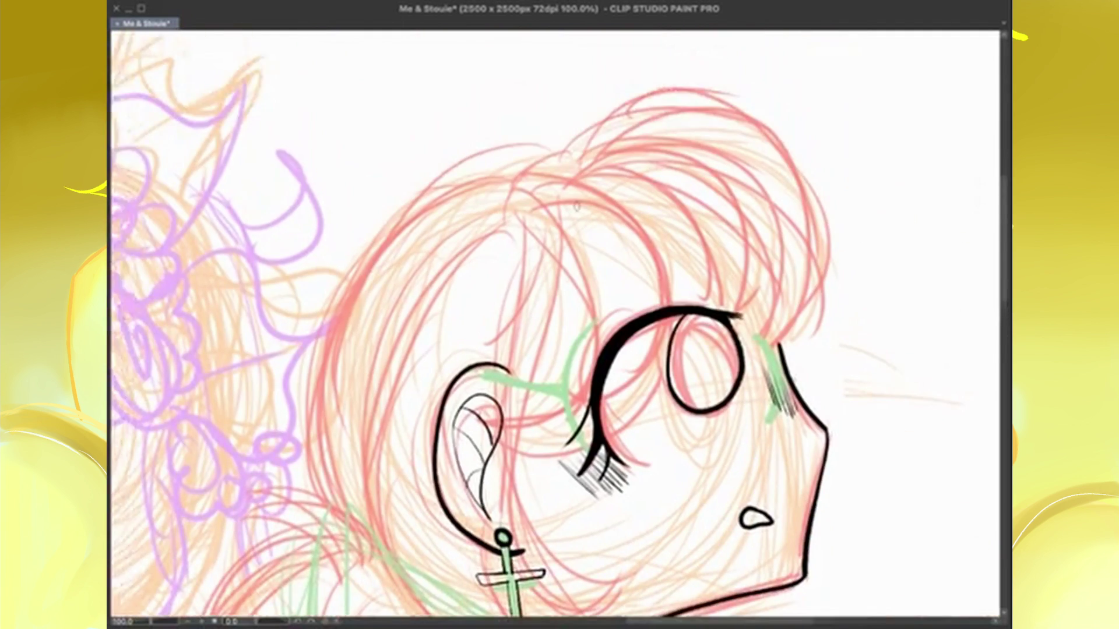
Flip the canvas view horizontally and ink the swept fringe with its outer contour and inner strands up to the parting
key(h)
drag(528, 157, 356, 338)
drag(507, 148, 335, 333)
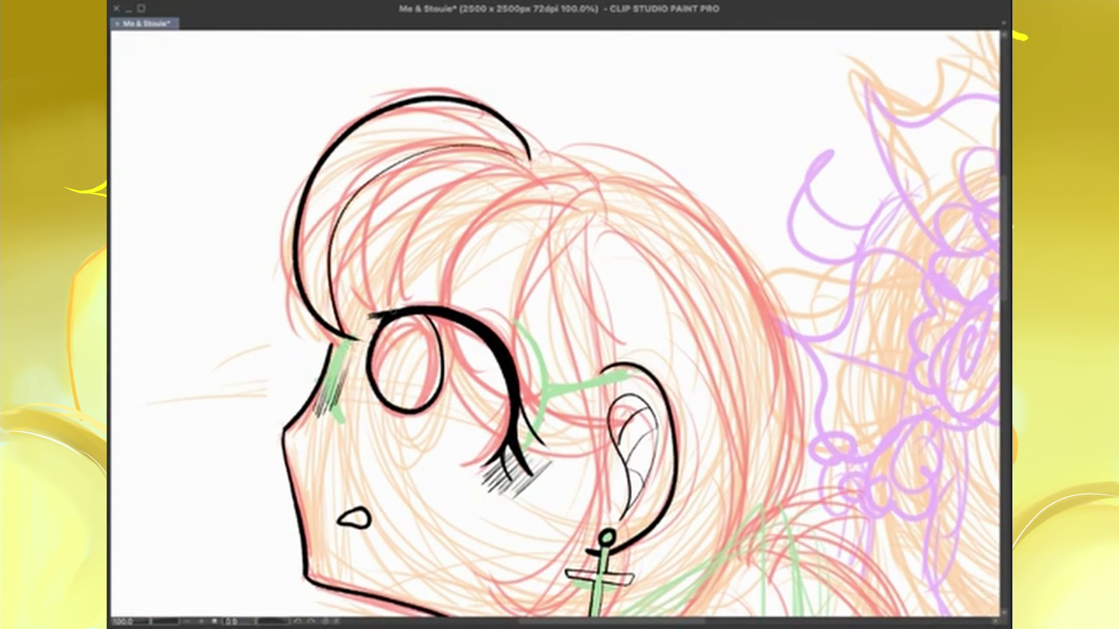
drag(470, 177, 373, 306)
drag(448, 142, 377, 301)
mouse_move(431, 197)
mouse_down()
mouse_move(409, 299)
mouse_move(580, 175)
mouse_up()
drag(501, 114, 578, 174)
Ink the side hair strands running from the parting past the eye to the ear
drag(574, 177, 609, 437)
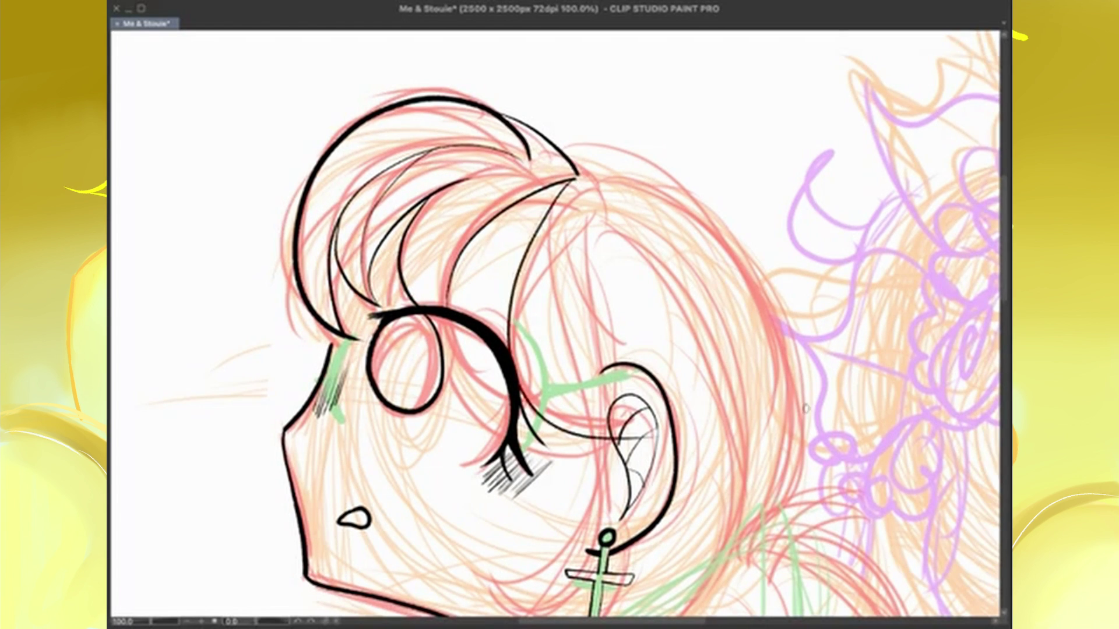
mouse_move(574, 180)
mouse_down()
mouse_move(533, 283)
mouse_move(656, 437)
mouse_up()
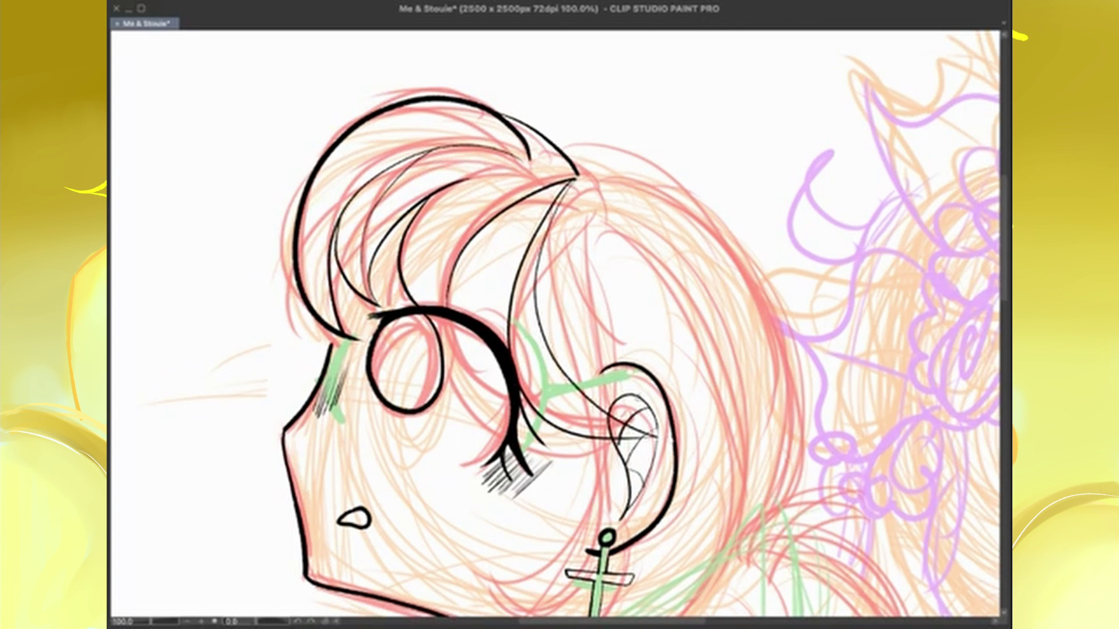
drag(531, 201, 498, 336)
key(ctrl+z)
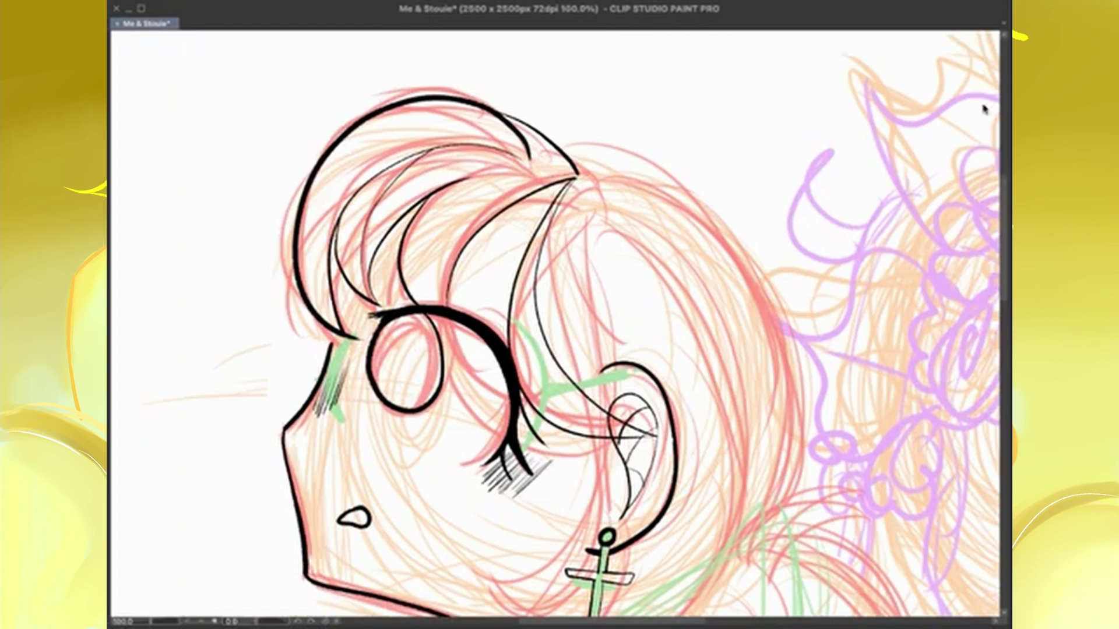
drag(505, 220, 472, 342)
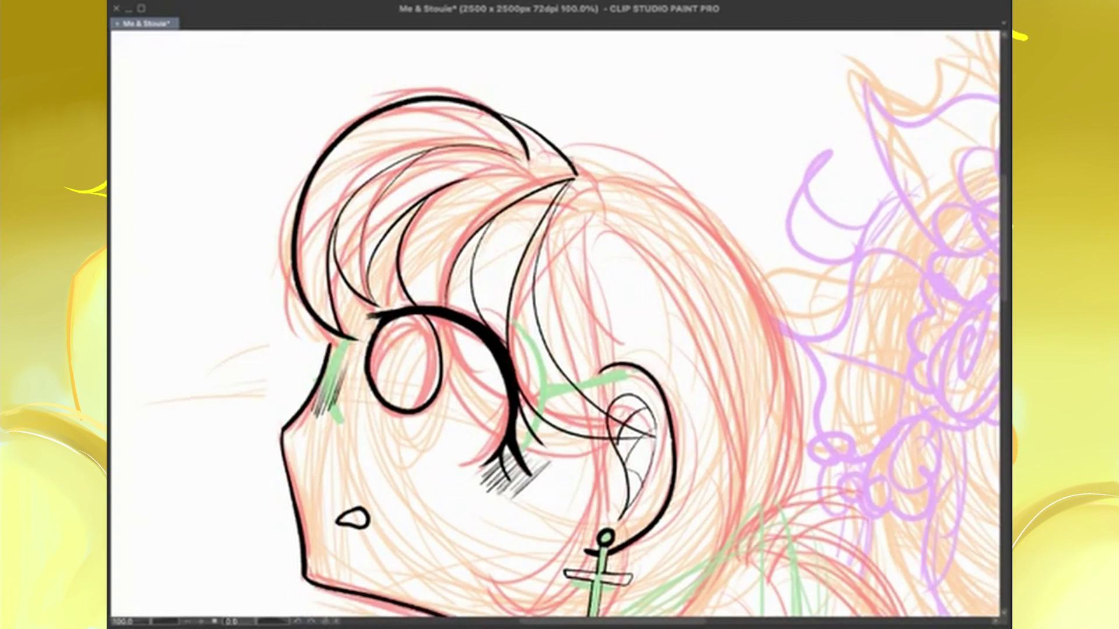
Ink the back of the head, the curled locks over the cheek and the long strands around the ear
mouse_move(646, 205)
mouse_down()
mouse_move(870, 75)
mouse_move(516, 60)
mouse_up()
mouse_move(463, 405)
mouse_down()
mouse_move(341, 376)
mouse_move(464, 291)
mouse_up()
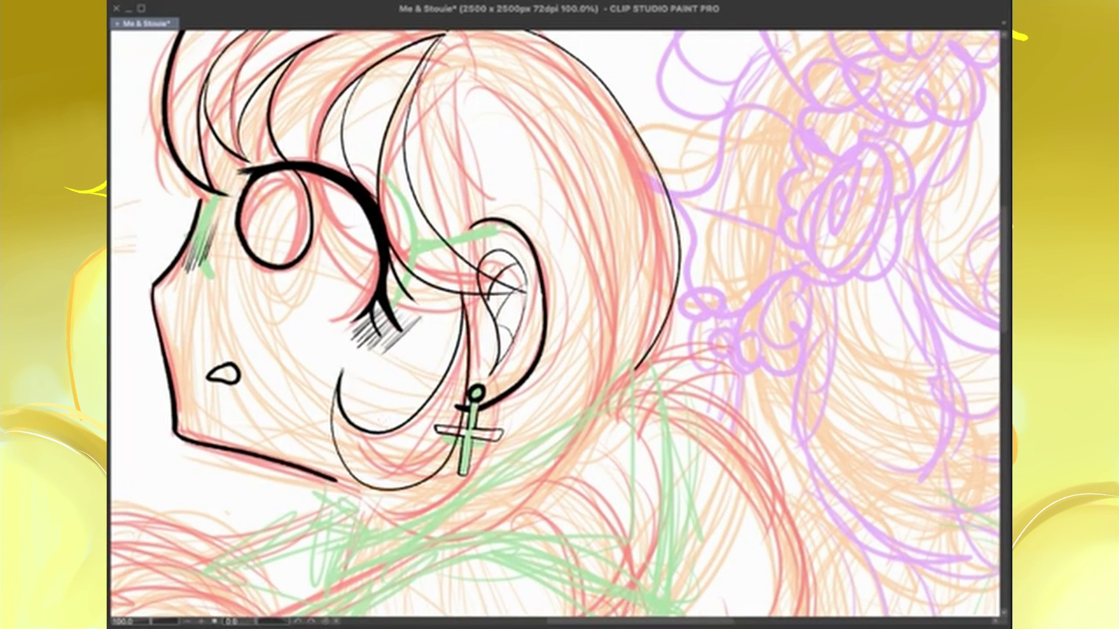
drag(418, 88, 455, 250)
mouse_move(458, 71)
mouse_down()
mouse_move(479, 272)
mouse_move(470, 376)
mouse_move(364, 501)
mouse_up()
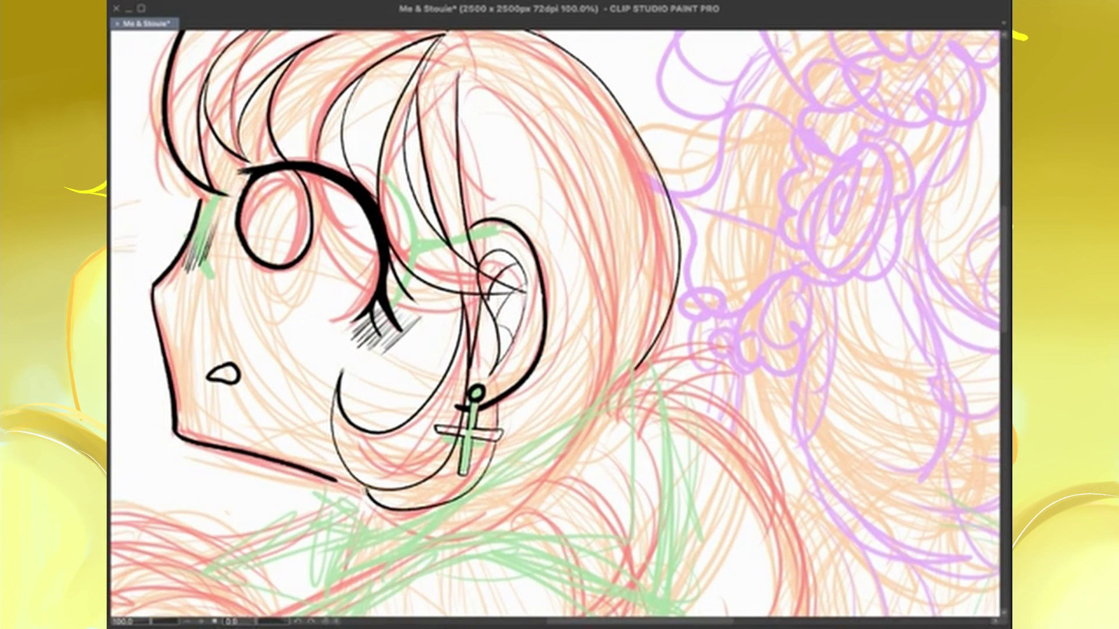
drag(580, 344, 367, 501)
key(ctrl+minus)
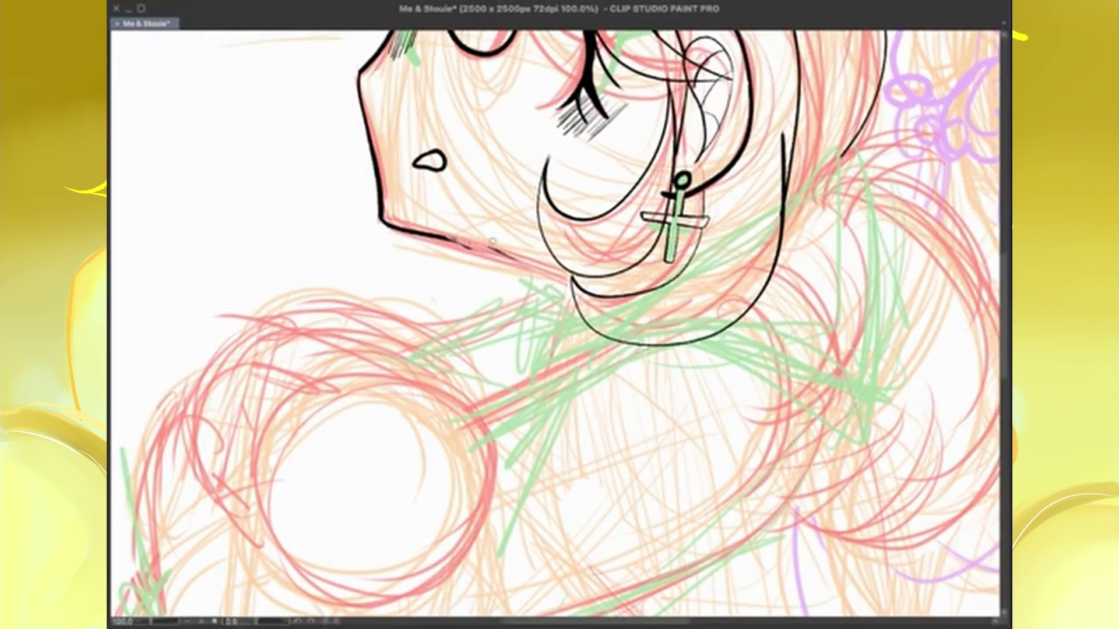
Ink the pointed collar with its folds, the hair tie and the curved ponytail behind it
key(ctrl+0)
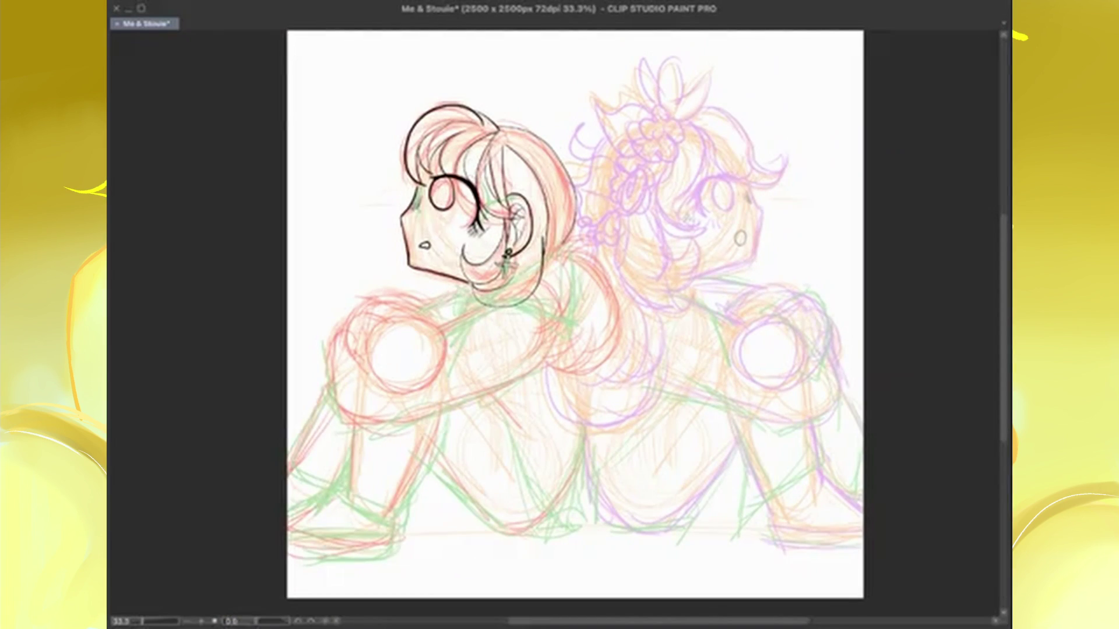
key(ctrl+plus)
key(ctrl+plus)
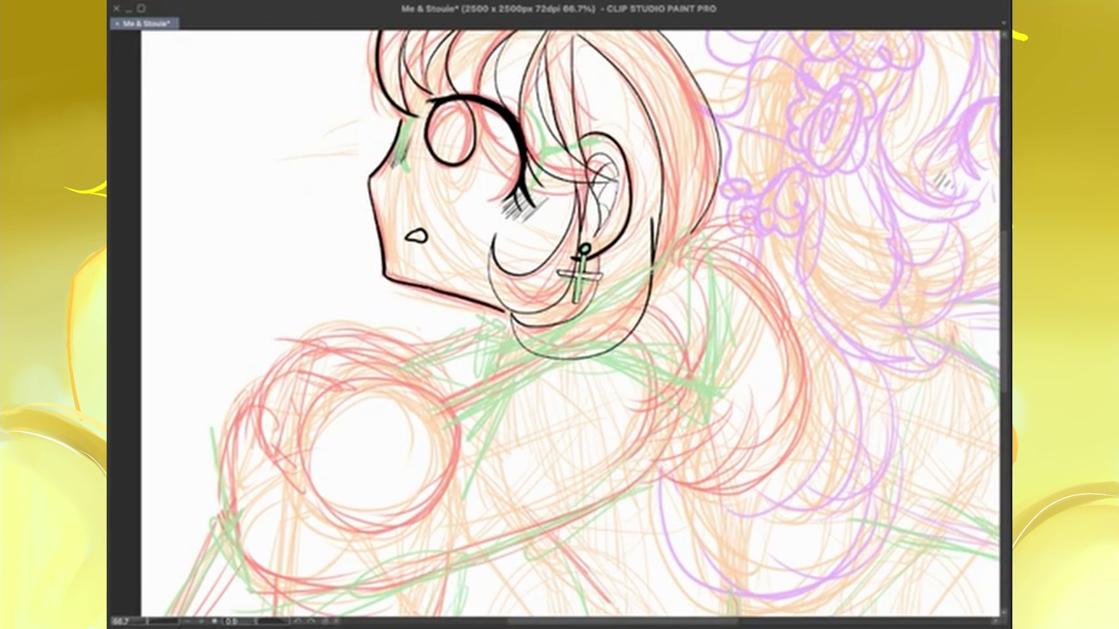
mouse_move(652, 263)
mouse_down()
mouse_move(539, 359)
mouse_move(725, 244)
mouse_move(562, 351)
mouse_move(491, 382)
mouse_up()
mouse_move(588, 310)
mouse_down()
mouse_move(767, 220)
mouse_move(807, 402)
mouse_move(752, 493)
mouse_up()
mouse_move(810, 373)
mouse_down()
mouse_move(679, 463)
mouse_move(696, 494)
mouse_up()
drag(722, 390, 664, 460)
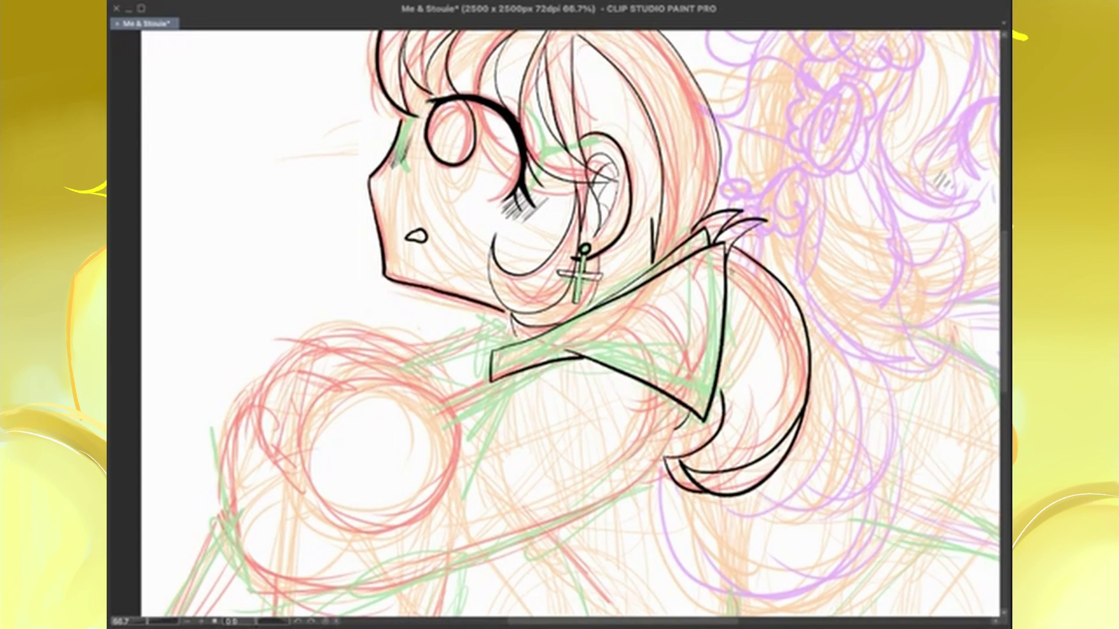
drag(728, 269, 723, 473)
mouse_move(559, 350)
mouse_down()
mouse_move(567, 280)
mouse_move(511, 439)
mouse_move(562, 449)
mouse_move(600, 114)
mouse_up()
Ink the underside of the thigh, the torso's front line and the lower back down to the seat
mouse_move(455, 428)
mouse_down()
mouse_move(511, 493)
mouse_move(633, 562)
mouse_up()
drag(758, 344, 762, 531)
mouse_move(577, 285)
mouse_down()
mouse_move(634, 437)
mouse_move(696, 528)
mouse_up()
drag(643, 561, 763, 529)
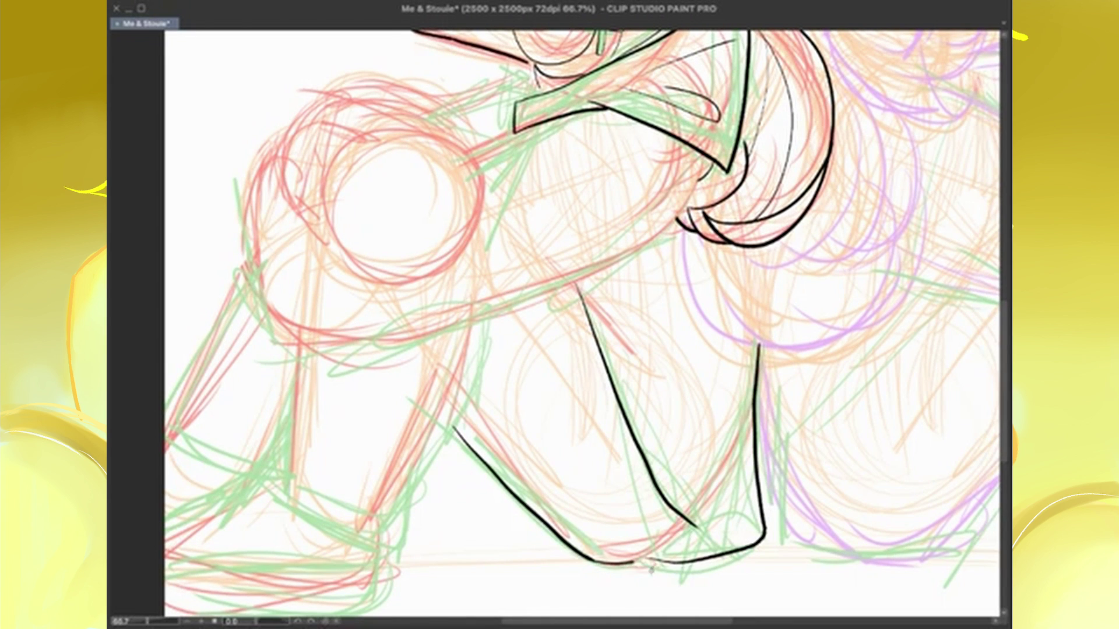
drag(633, 562, 688, 524)
Ink both sides of the lower trouser leg and the flared cuff edge above the shoe
drag(491, 313, 365, 541)
key(ctrl+z)
drag(491, 314, 406, 560)
mouse_move(298, 358)
mouse_down()
mouse_move(265, 475)
mouse_move(406, 560)
mouse_up()
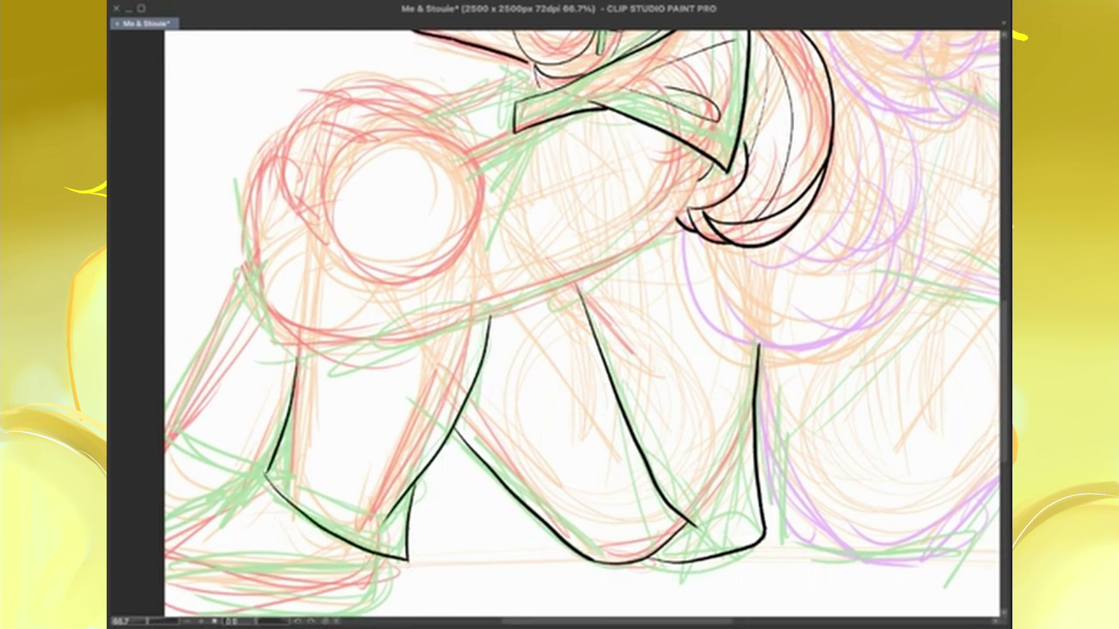
Ink the front of the neck as a short bold line from the jaw toward the collar
mouse_move(559, 291)
mouse_down()
mouse_move(561, 486)
mouse_move(705, 455)
mouse_up()
scroll(658, 326, up, 5)
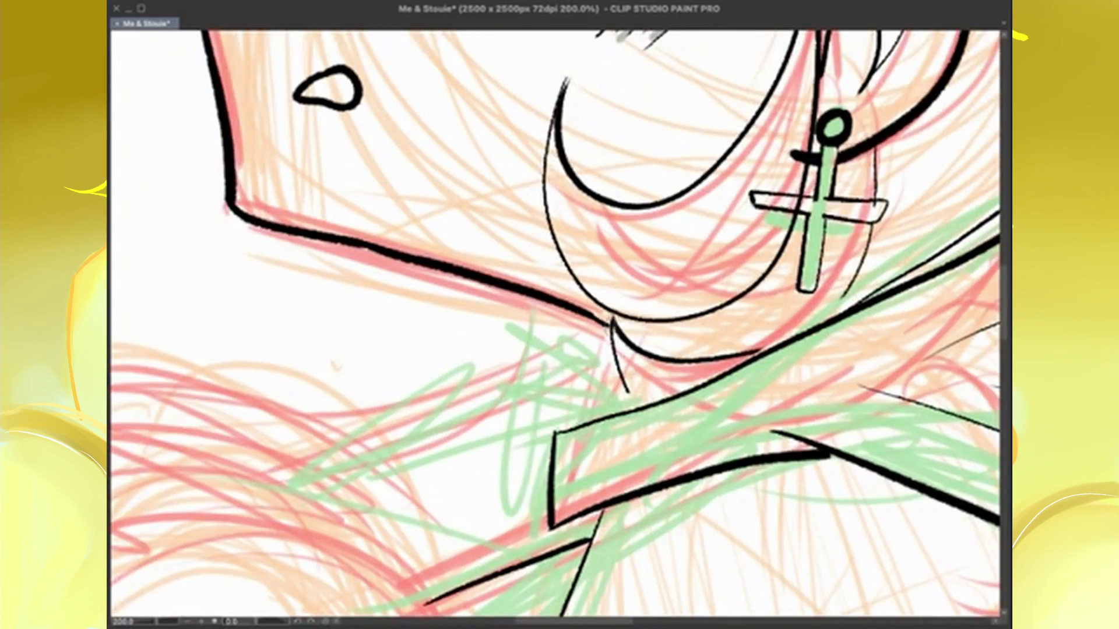
scroll(658, 326, down, 5)
scroll(659, 326, up, 4)
scroll(743, 454, down, 4)
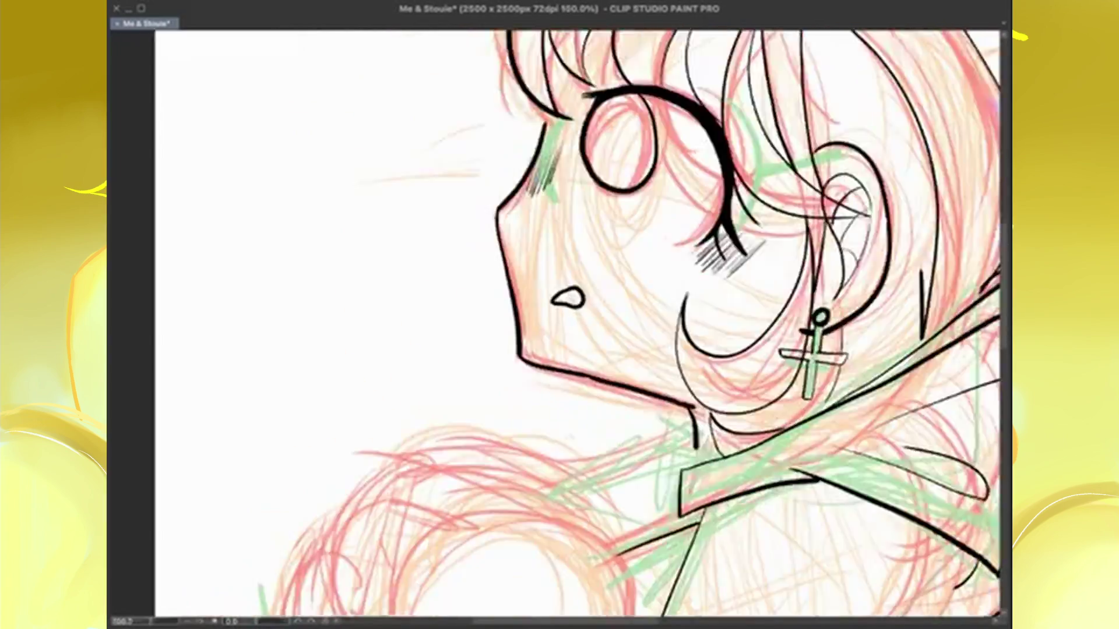
scroll(752, 475, up, 4)
scroll(740, 477, down, 4)
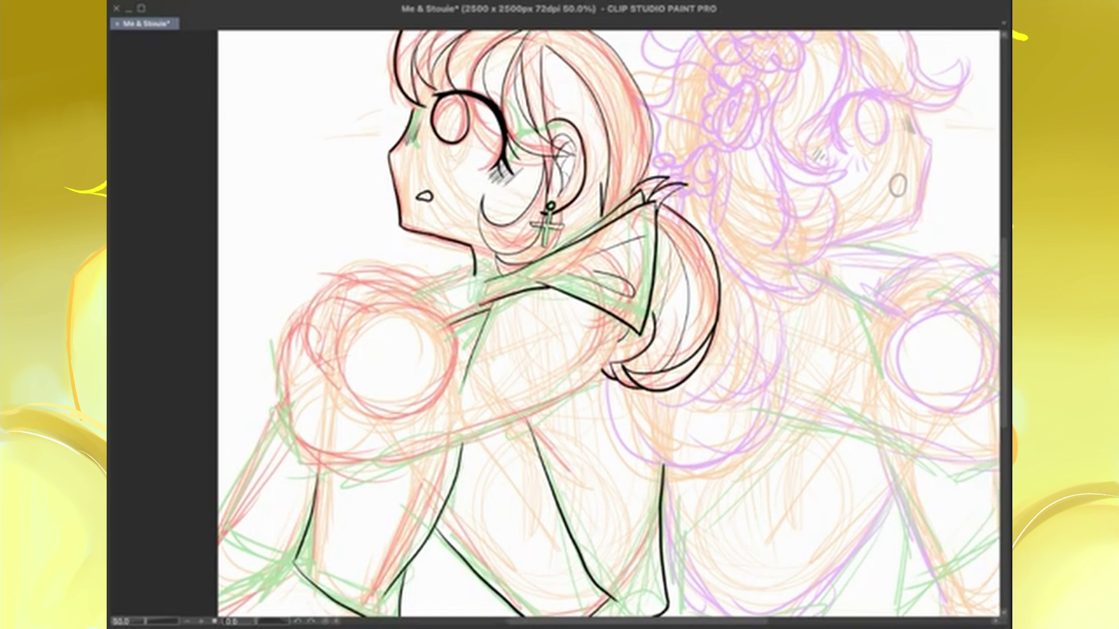
Ink the underside of the folded arm from the ponytail to the elbow and around its outer side
mouse_move(600, 379)
mouse_down()
mouse_move(309, 490)
mouse_move(297, 473)
mouse_up()
key(ctrl+z)
key(ctrl+z)
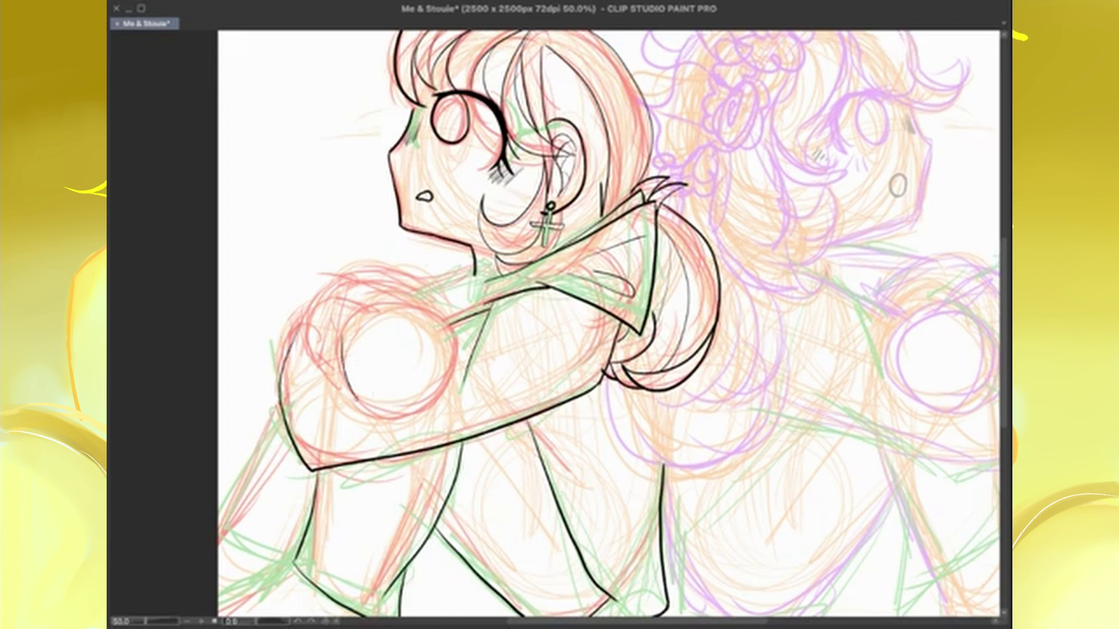
Sketch the resting hand in red over the knee circle, with a rounded back and separate fingers
drag(343, 341, 373, 415)
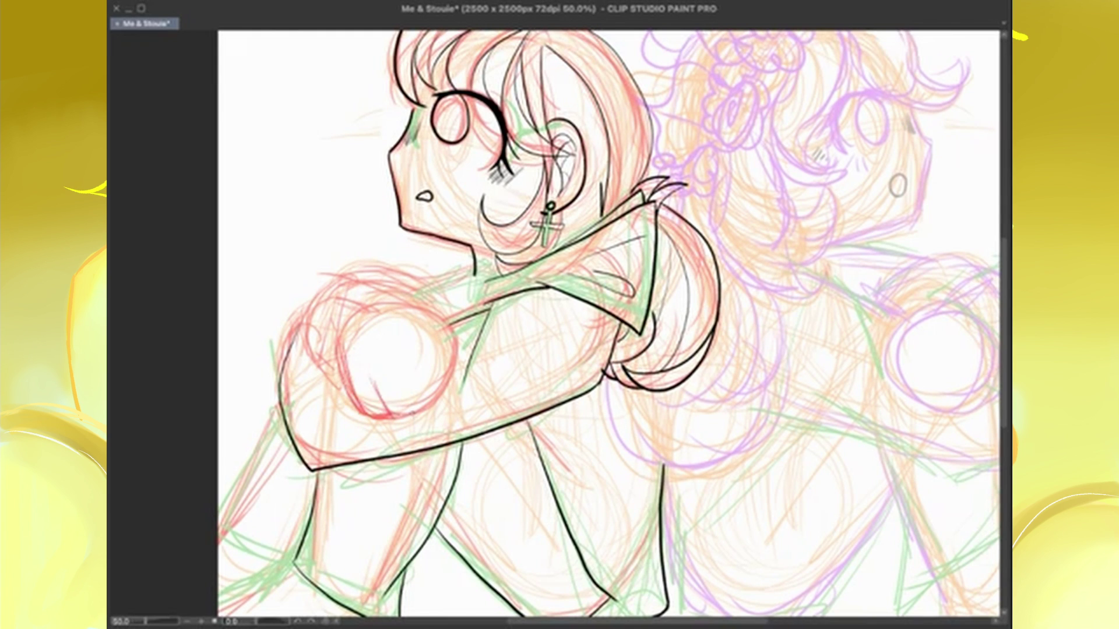
drag(442, 343, 411, 408)
drag(379, 364, 408, 415)
mouse_move(344, 320)
mouse_down()
mouse_move(457, 356)
mouse_move(412, 409)
mouse_up()
key(ctrl+z)
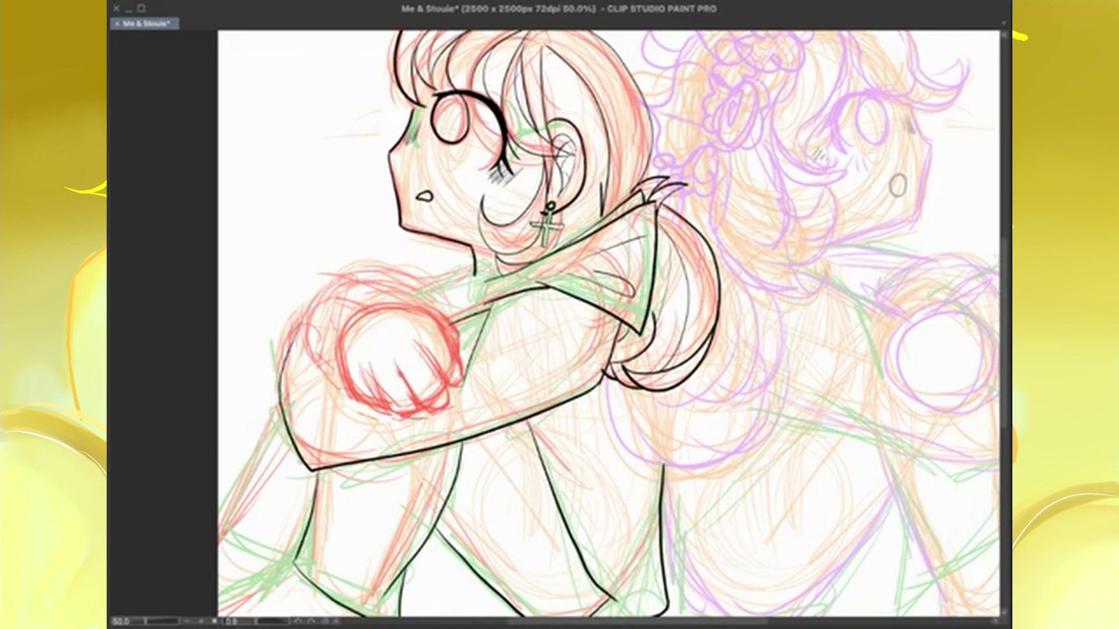
Ink the resting hand's fingers and rounded back in black, and try curved contours behind the hand
drag(432, 309, 437, 358)
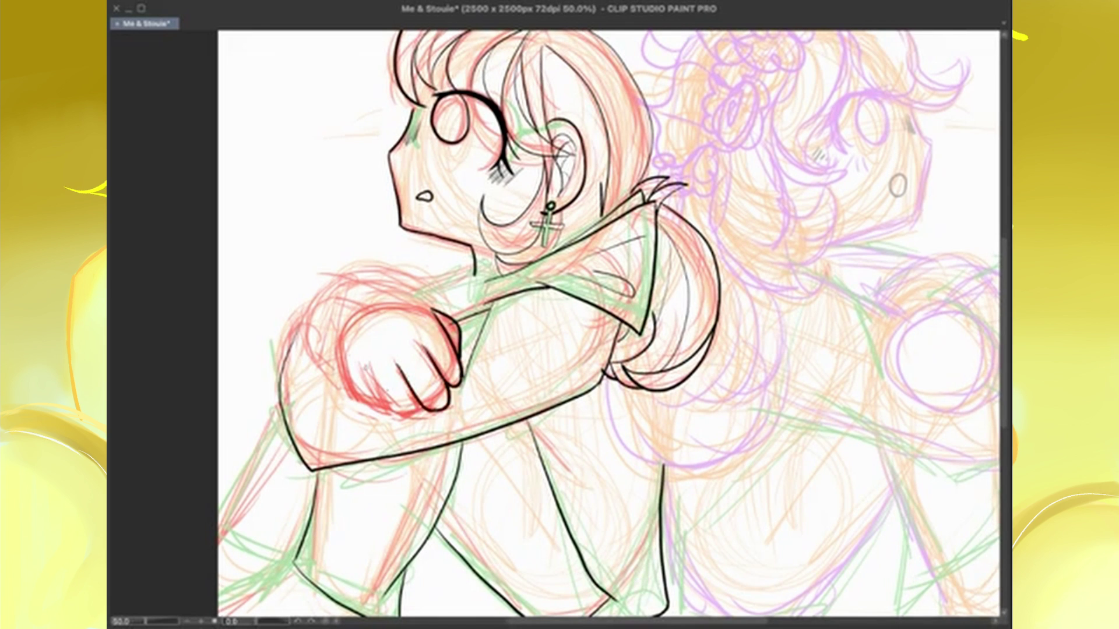
drag(369, 365, 392, 408)
mouse_move(340, 340)
mouse_down()
mouse_move(442, 408)
mouse_move(436, 313)
mouse_up()
key(ctrl+z)
drag(311, 299, 344, 379)
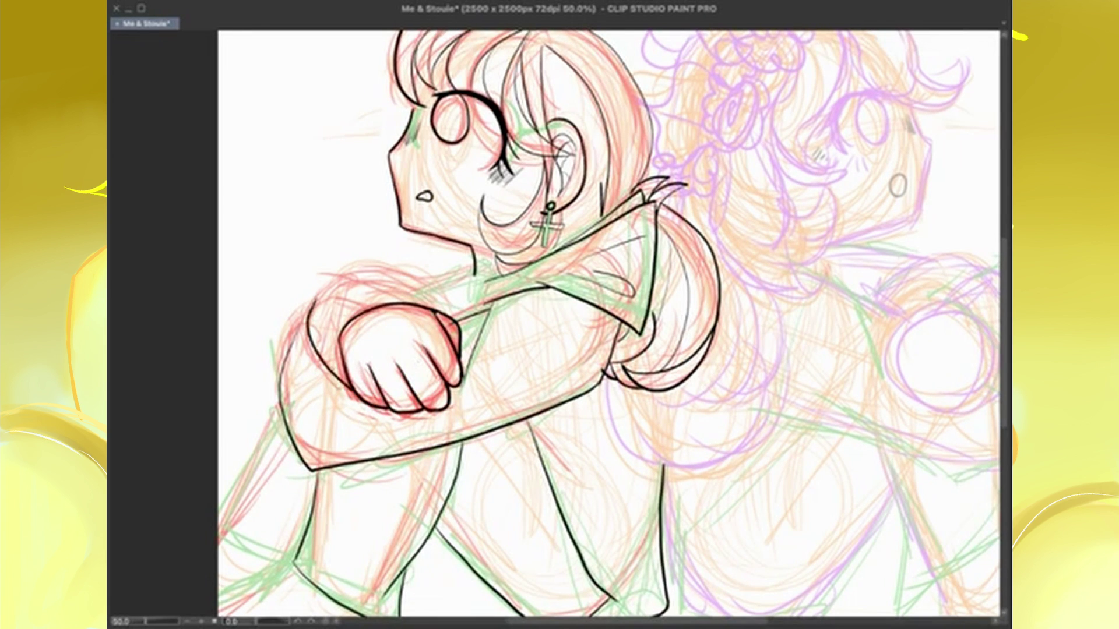
drag(370, 268, 451, 318)
Undo the black contours behind the hand and the inked hand outline
key(ctrl+z)
key(ctrl+z)
key(ctrl+0)
key(ctrl+plus)
key(ctrl+z)
key(ctrl+z)
key(ctrl+z)
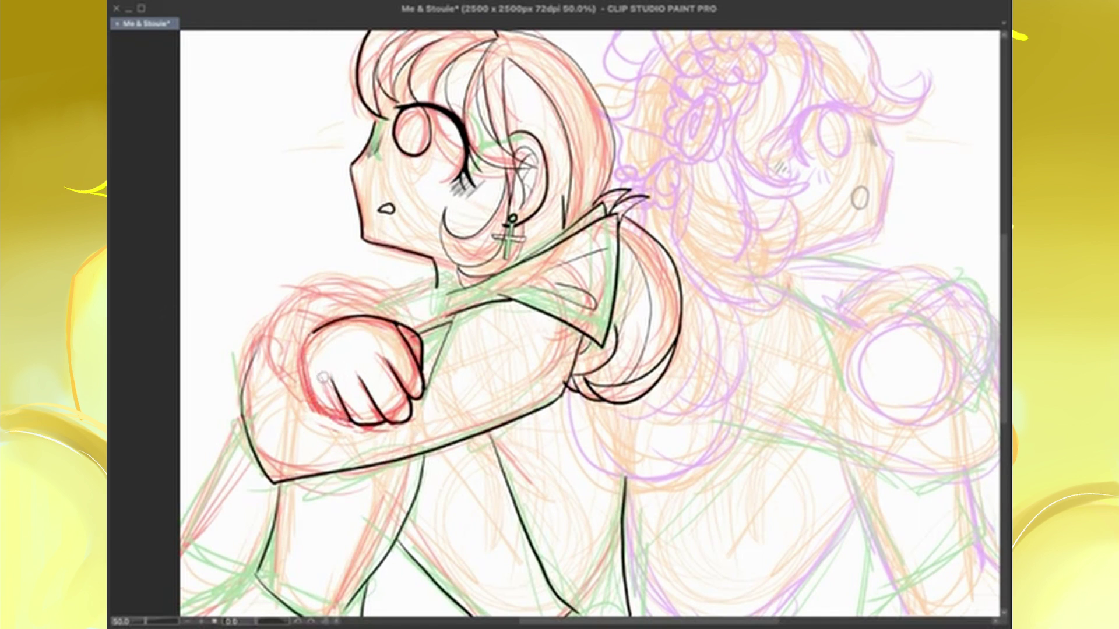
key(ctrl+z)
key(ctrl+z)
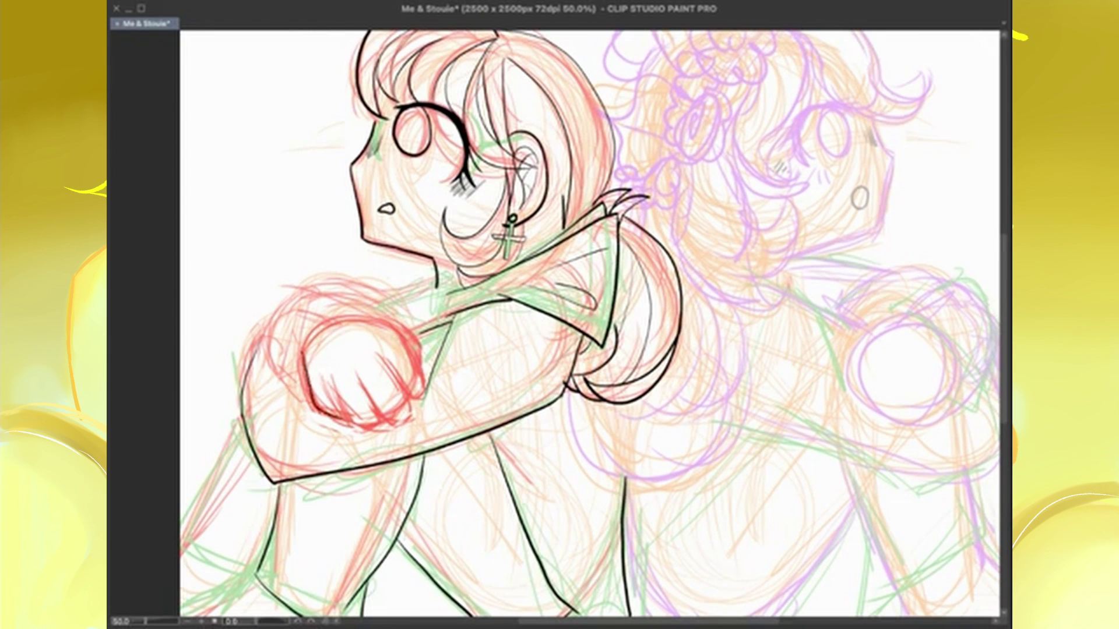
key(ctrl+z)
key(ctrl+z)
Ink the resting hand again up close, with curved fingertips, finger divisions and a closed outline over the knuckles
key(ctrl+plus)
key(ctrl+plus)
key(ctrl+plus)
key(ctrl+y)
key(ctrl+y)
key(ctrl+y)
key(ctrl+y)
key(ctrl+y)
key(ctrl+y)
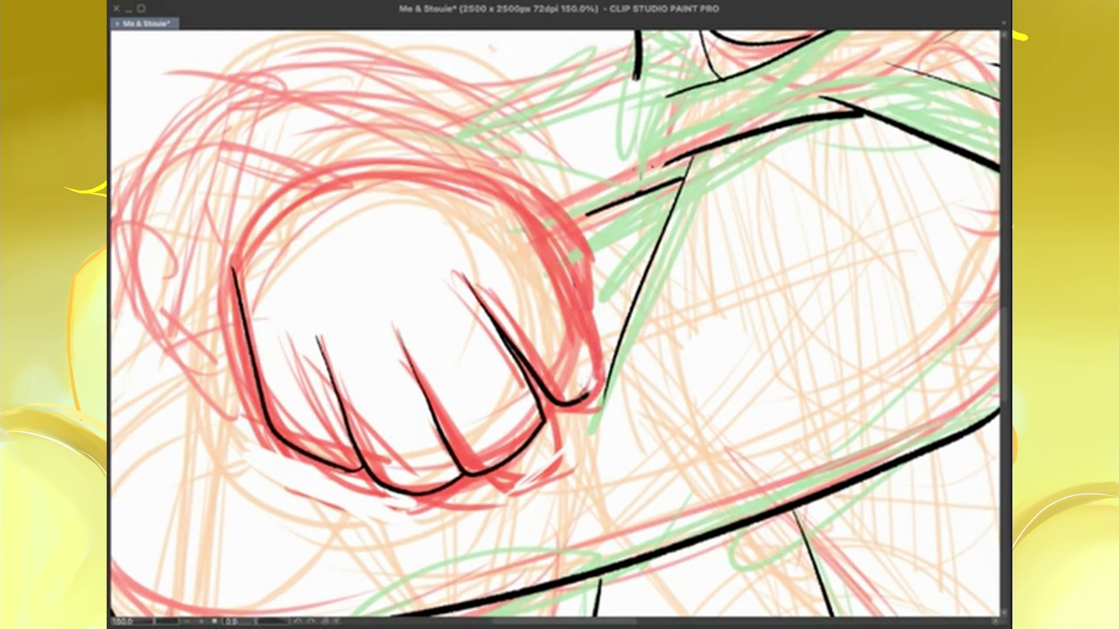
key(ctrl+y)
key(ctrl+y)
key(ctrl+y)
key(ctrl+y)
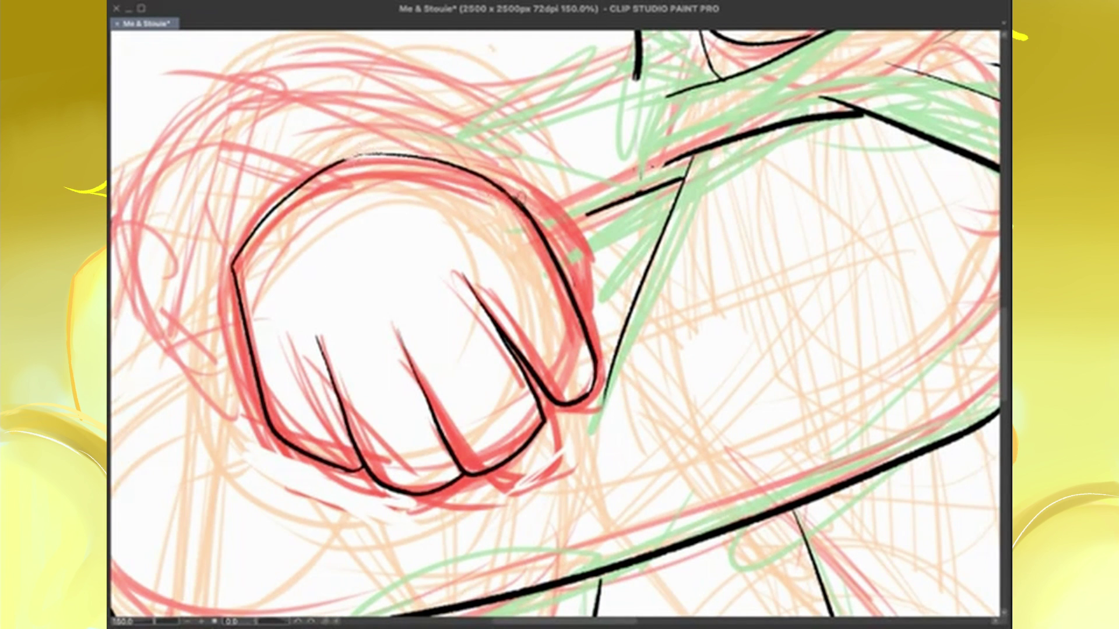
Undo the black line art of the resting hand back to the red hand sketch
key(ctrl+minus)
key(ctrl+minus)
key(ctrl+minus)
key(ctrl+minus)
key(ctrl+plus)
key(ctrl+plus)
key(ctrl+plus)
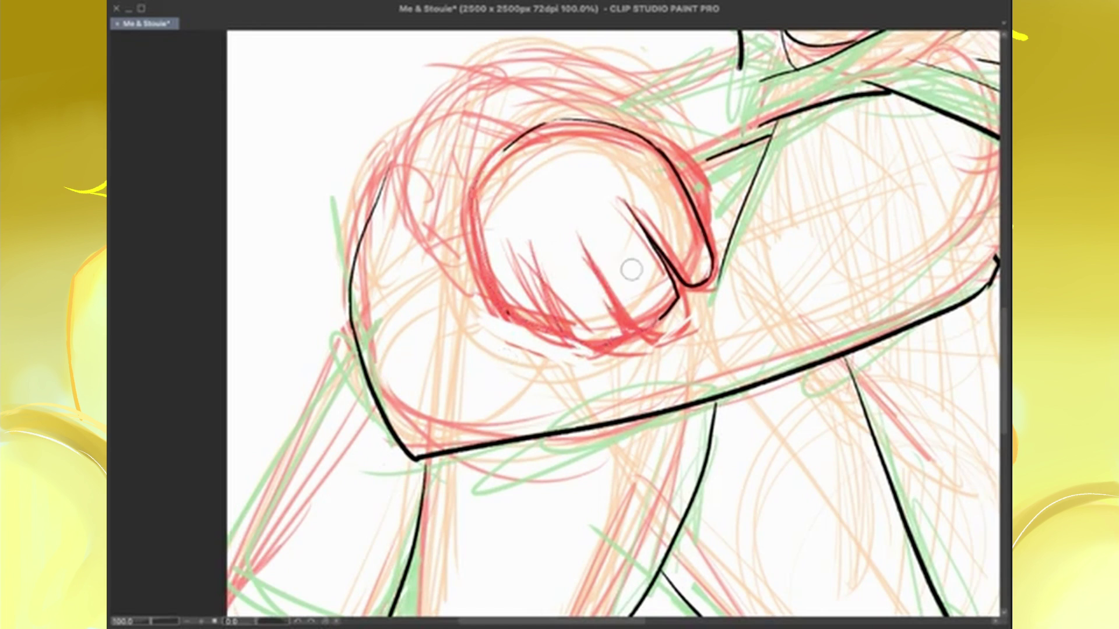
key(ctrl+minus)
key(ctrl+minus)
key(ctrl+minus)
key(ctrl+minus)
key(ctrl+plus)
key(ctrl+plus)
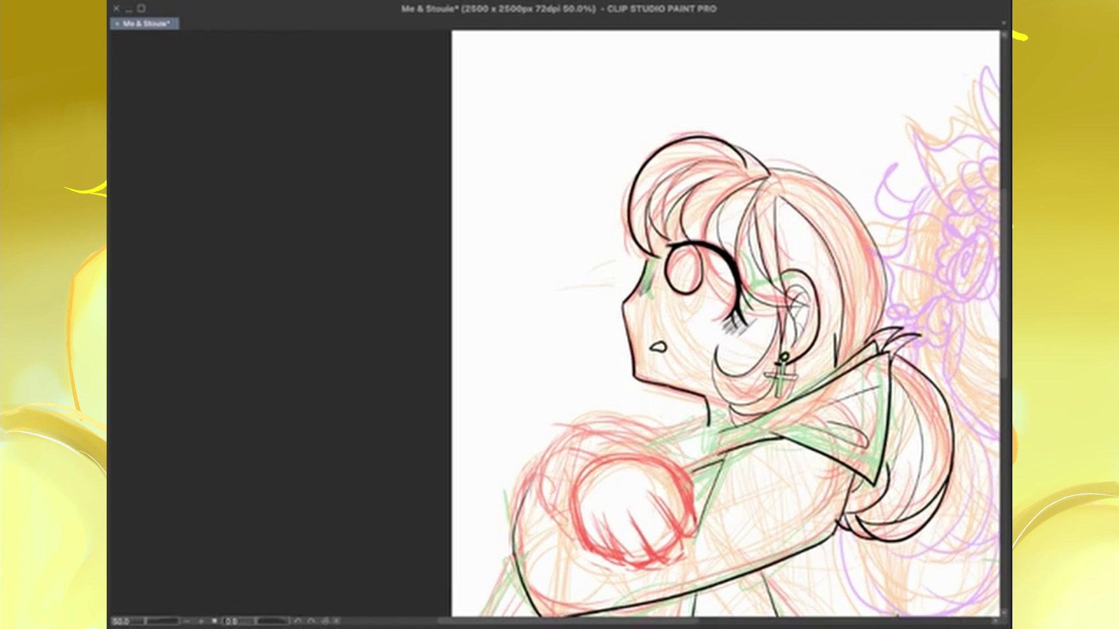
Erase the red hand sketch and redraw the resting hand and knee in cyan, with long finger divisions
mouse_move(612, 454)
mouse_down()
mouse_move(589, 554)
mouse_move(682, 548)
mouse_up()
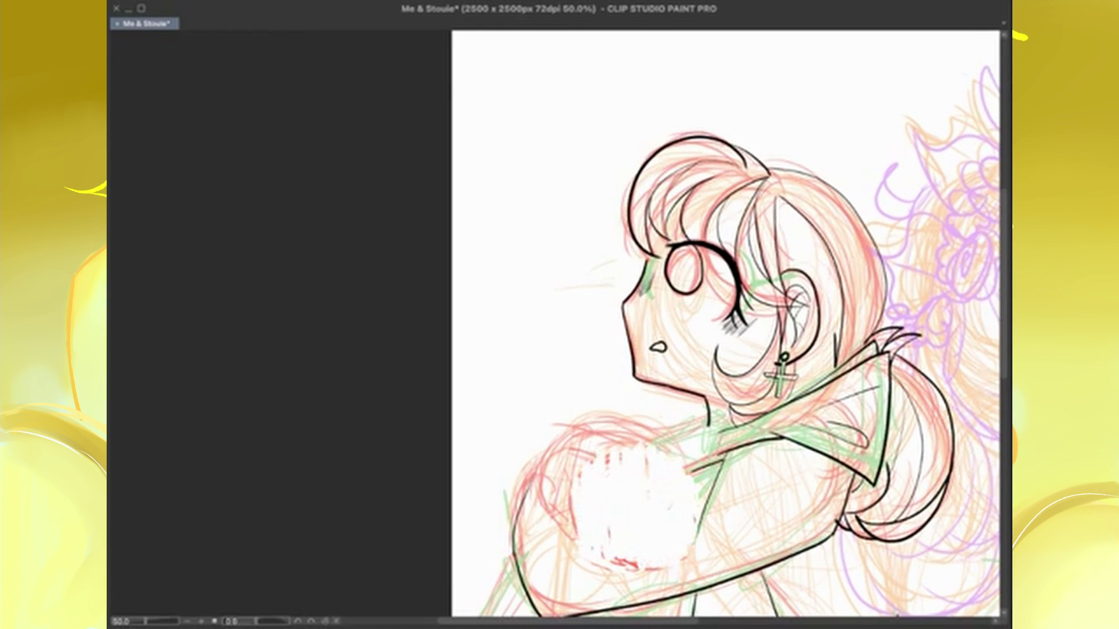
mouse_move(669, 474)
mouse_down()
mouse_move(556, 520)
mouse_move(687, 541)
mouse_move(581, 551)
mouse_move(616, 506)
mouse_move(585, 544)
mouse_move(679, 495)
mouse_move(642, 495)
mouse_move(665, 553)
mouse_up()
drag(654, 496, 650, 559)
drag(640, 501, 637, 557)
drag(626, 508, 621, 556)
scroll(700, 326, down, 4)
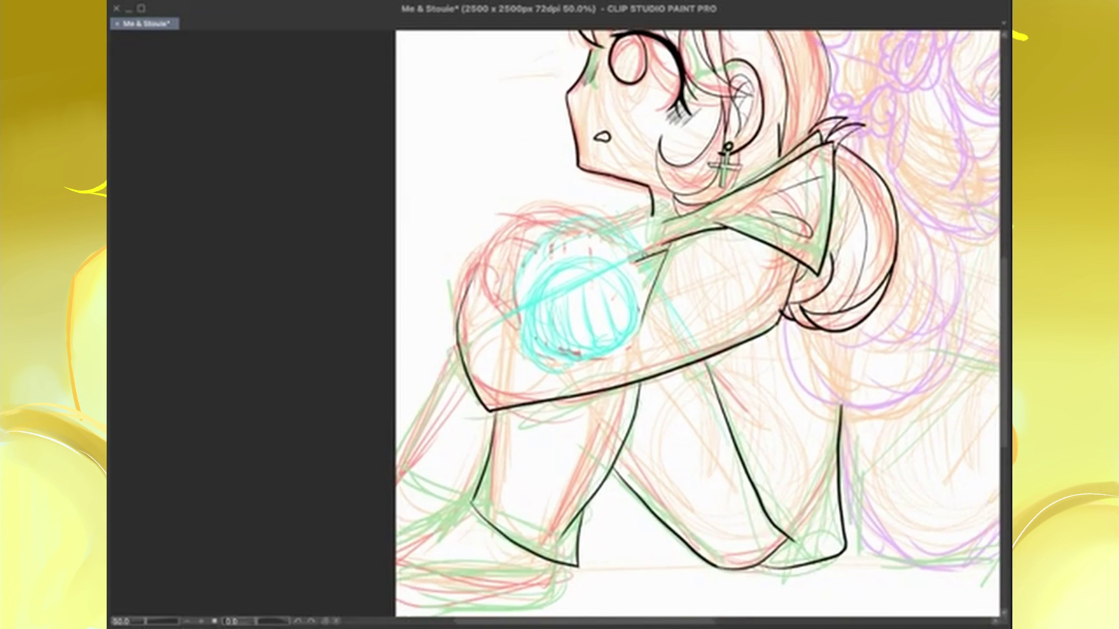
drag(505, 285, 580, 198)
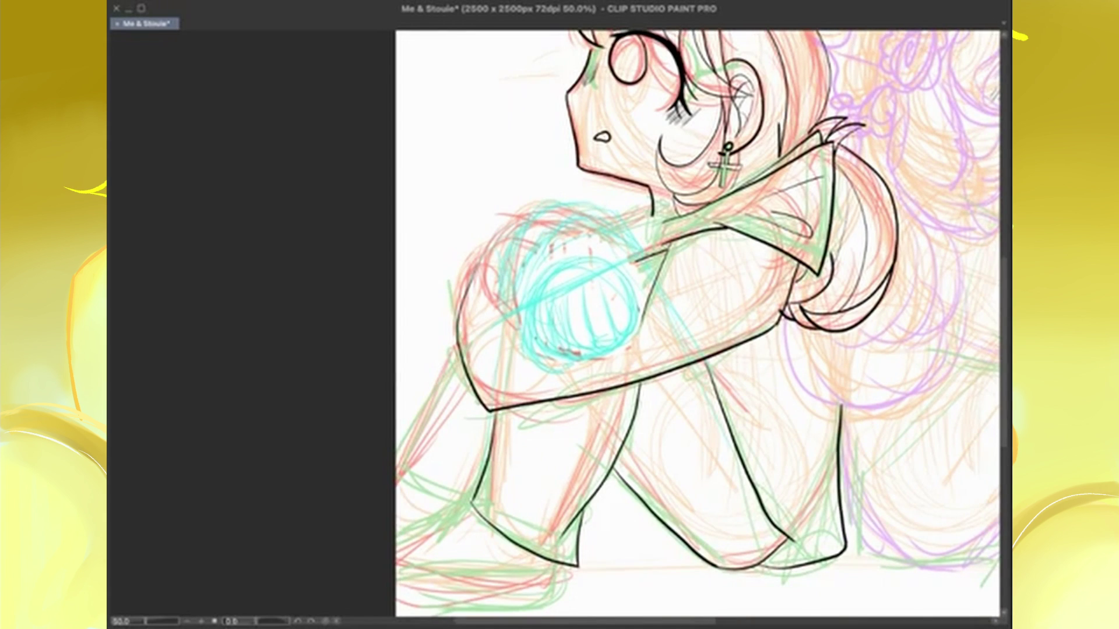
Ink the first character's front shoe in black, with a sloped upper, a thick flat sole and a slanted side seam
scroll(648, 362, down, 5)
scroll(648, 362, up, 3)
scroll(648, 363, up, 2)
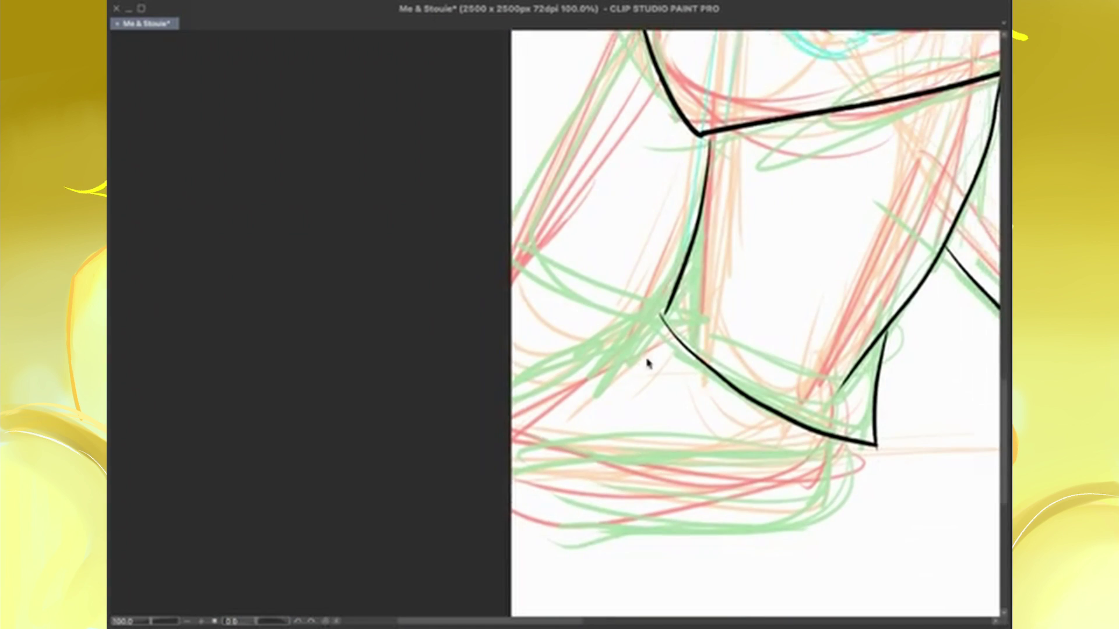
mouse_move(665, 315)
mouse_down()
mouse_move(519, 456)
mouse_move(830, 487)
mouse_up()
drag(845, 443, 829, 513)
drag(517, 471, 828, 523)
drag(728, 392, 691, 489)
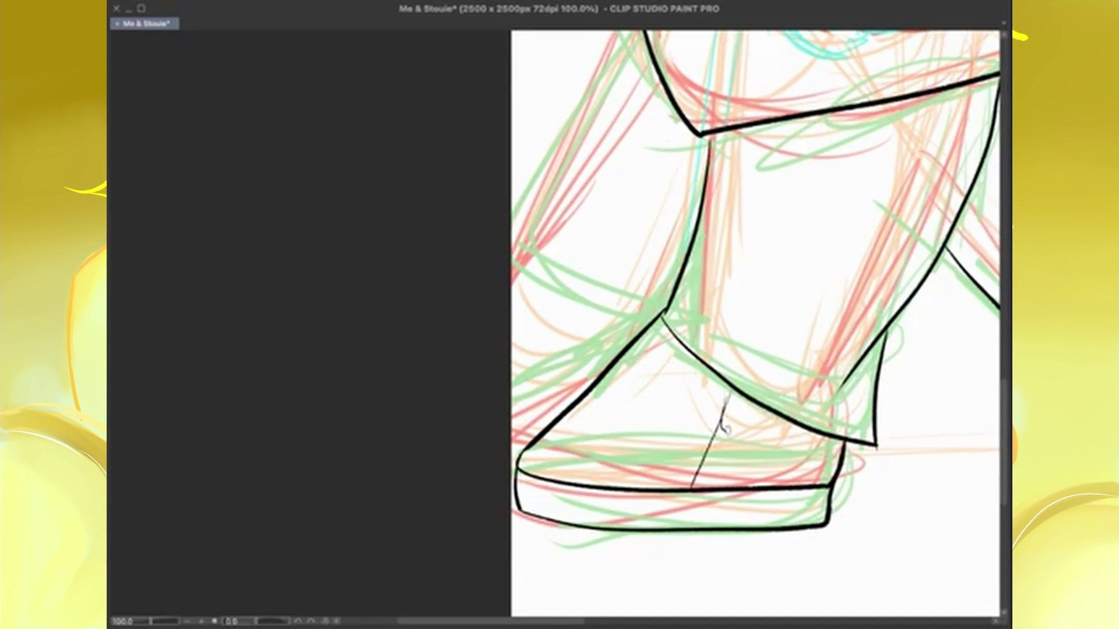
mouse_move(725, 428)
mouse_down()
mouse_move(650, 393)
mouse_move(637, 513)
mouse_up()
Ink the first character's far shin, its curved trouser cuff and the visible part of the shoe behind
drag(548, 83, 426, 329)
drag(533, 435, 426, 386)
mouse_move(458, 515)
mouse_down()
mouse_move(426, 514)
mouse_move(477, 430)
mouse_up()
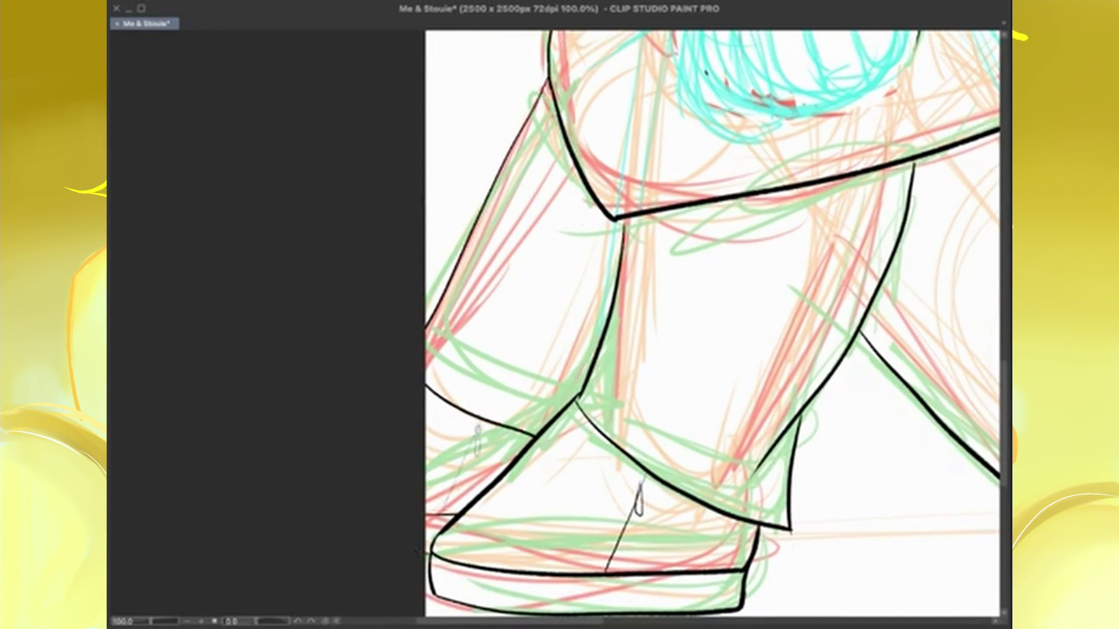
Ink the short shoulder line by the neck, the collar's front edge and the curved upper line of the forearm
scroll(640, 501, down, 5)
scroll(718, 252, up, 5)
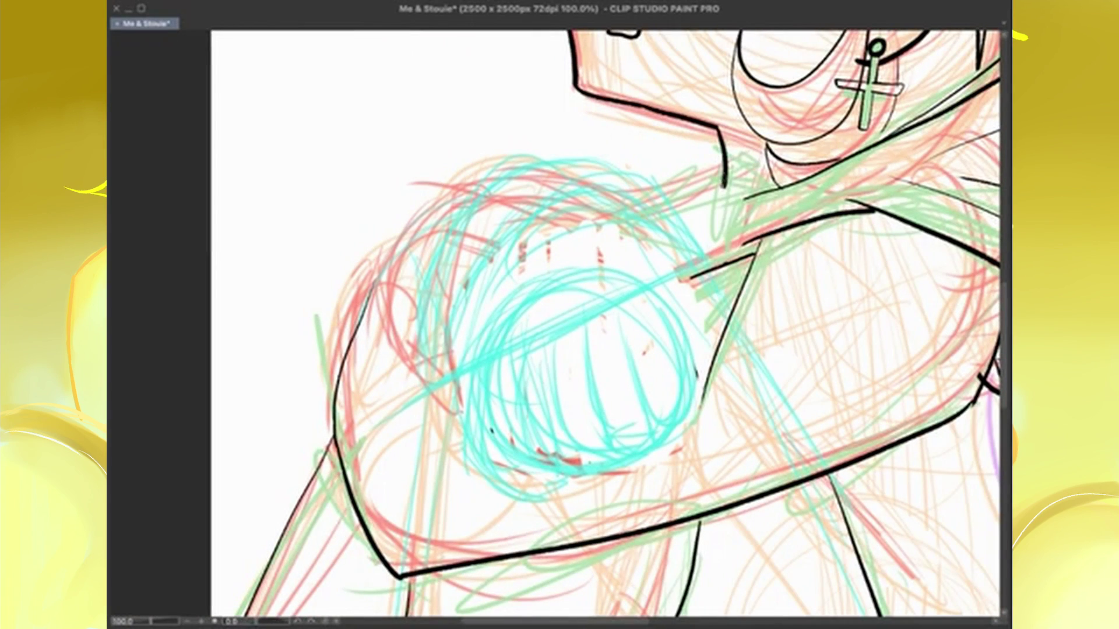
drag(723, 167, 653, 189)
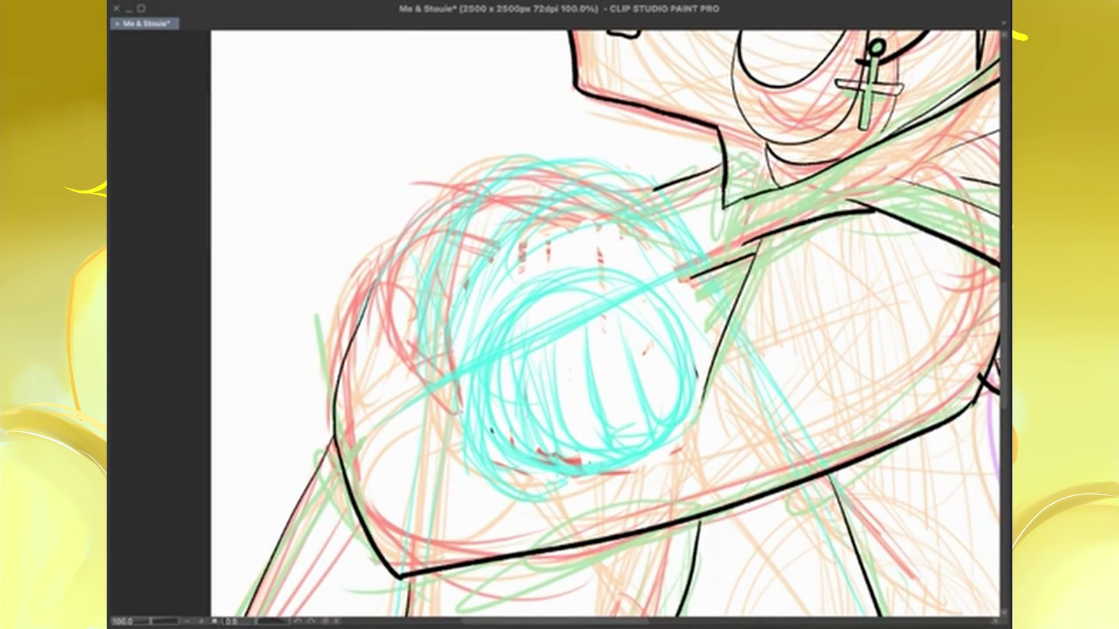
mouse_move(755, 234)
mouse_down()
mouse_move(717, 163)
mouse_move(577, 117)
mouse_up()
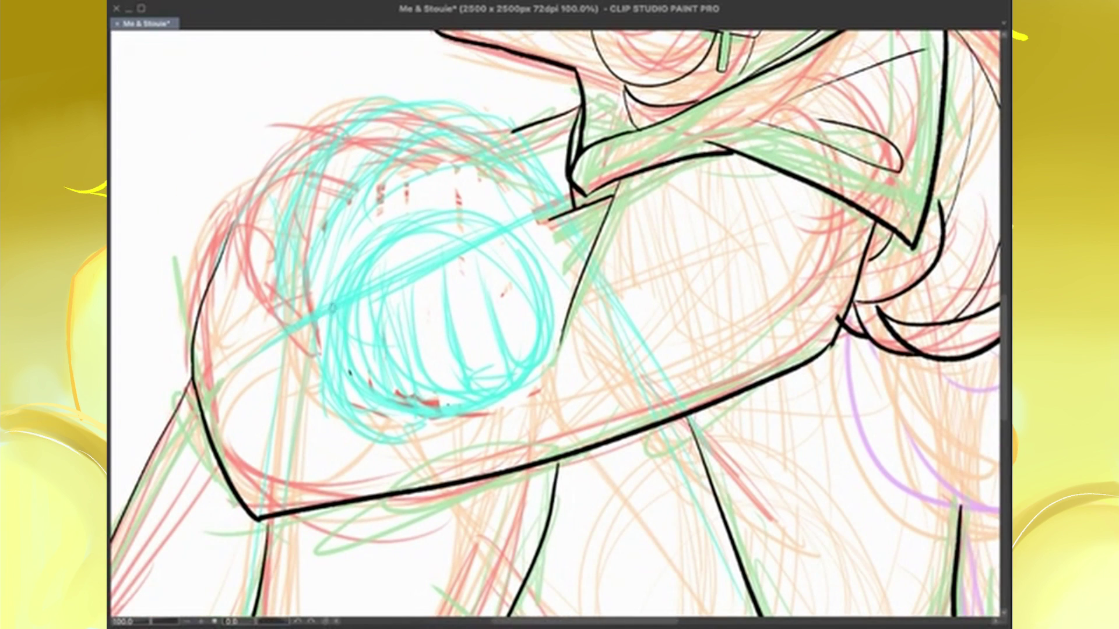
drag(223, 385, 330, 306)
drag(457, 213, 546, 317)
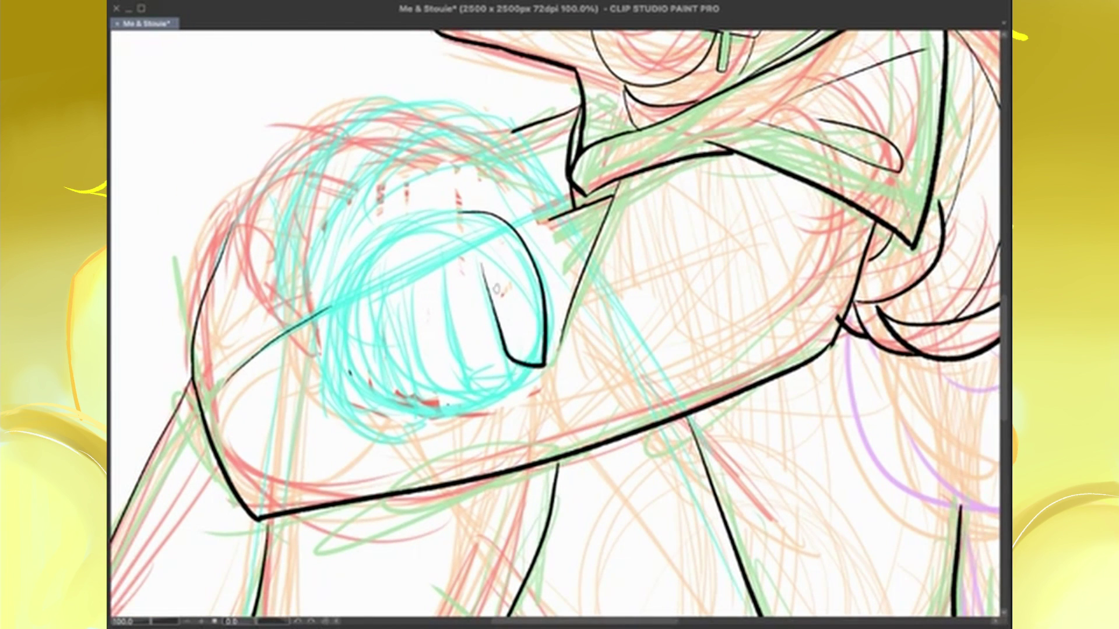
key(ctrl+z)
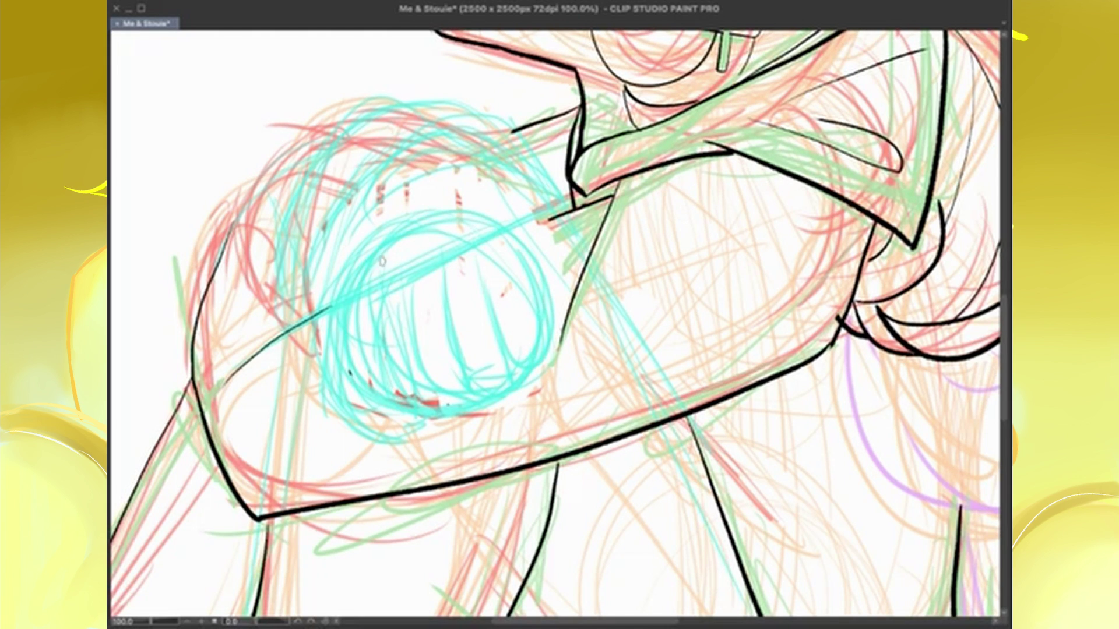
mouse_move(382, 274)
mouse_down()
mouse_move(420, 387)
mouse_move(521, 266)
mouse_move(500, 383)
mouse_up()
key(ctrl+z)
key(ctrl+z)
key(ctrl+z)
key(ctrl+z)
mouse_move(496, 257)
mouse_down()
mouse_move(500, 363)
mouse_move(496, 342)
mouse_up()
key(ctrl+z)
key(ctrl+z)
drag(536, 243, 534, 369)
key(ctrl+z)
drag(441, 261, 483, 390)
drag(478, 259, 545, 367)
key(ctrl+z)
key(ctrl+z)
drag(455, 289, 473, 392)
key(ctrl+z)
drag(512, 219, 548, 233)
key(ctrl+z)
key(ctrl+z)
Ink the sleeve's upper edge from the collar to the forearm, with a long diagonal line crossing the sleeve
drag(225, 384, 335, 306)
key(ctrl+z)
drag(548, 218, 325, 449)
drag(428, 271, 301, 320)
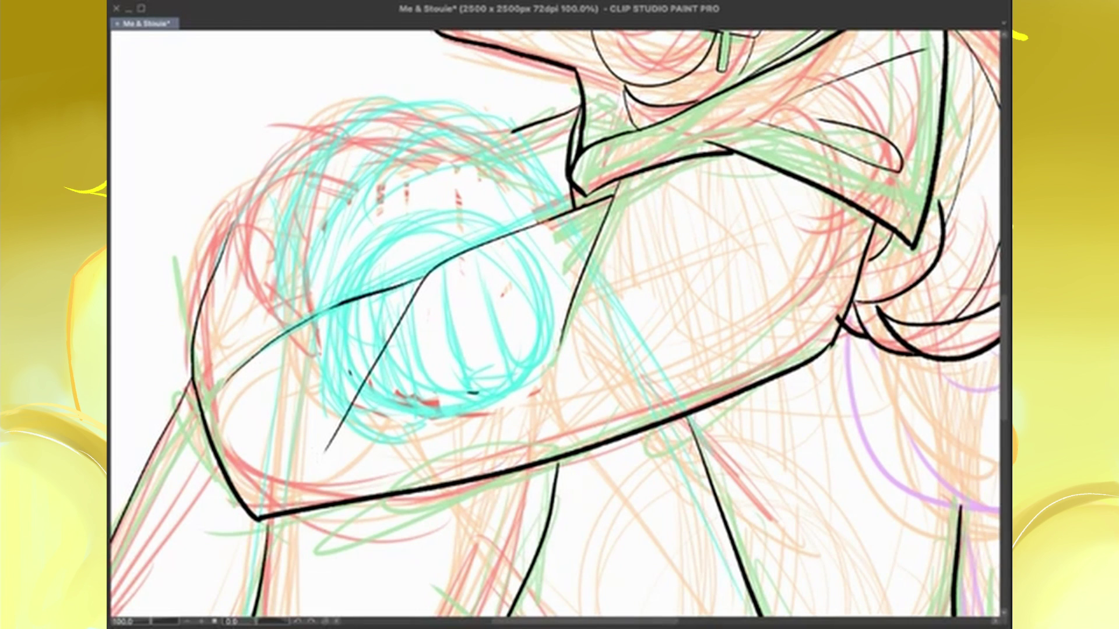
Ink the rounded top of the knee behind the sleeve and undo the extra arc
drag(408, 291, 555, 364)
mouse_move(434, 396)
mouse_down()
mouse_move(722, 273)
mouse_move(694, 175)
mouse_move(638, 195)
mouse_up()
key(ctrl+z)
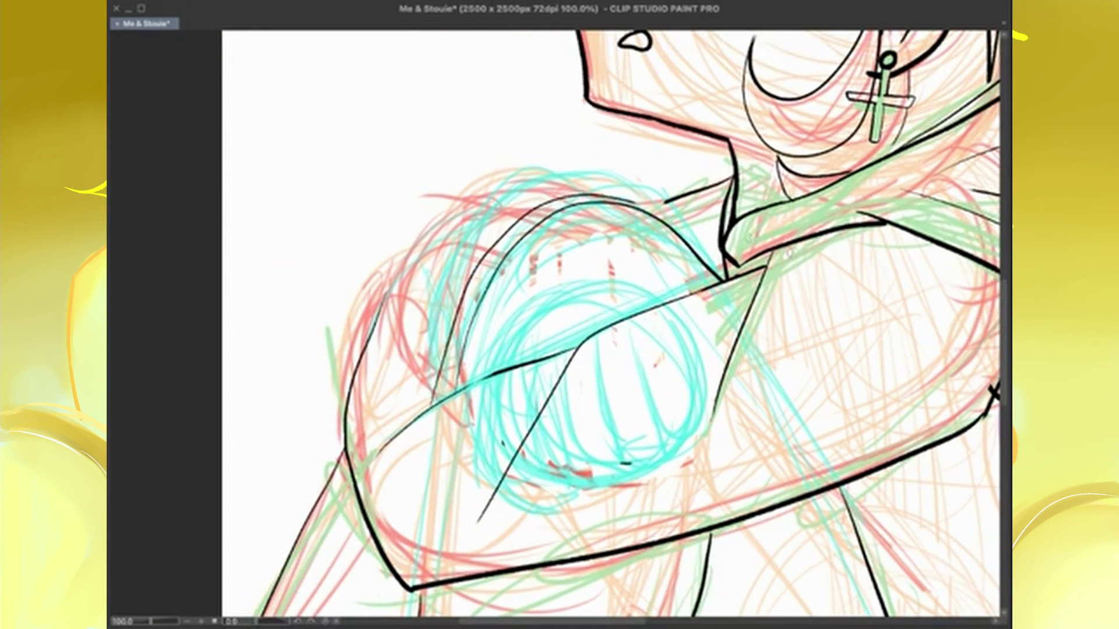
Examine the first character's line art with the coloured sketches hidden, and show the sketches again
scroll(446, 397, down, 5)
scroll(507, 342, up, 6)
scroll(507, 342, down, 2)
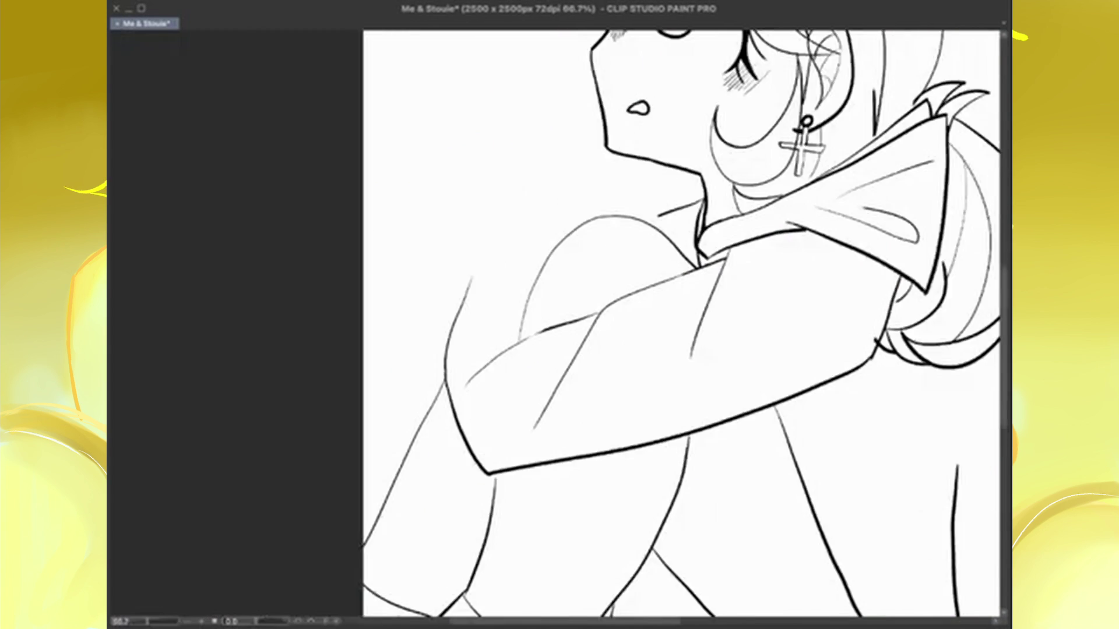
scroll(681, 326, down, 3)
scroll(600, 227, up, 3)
key(ctrl+z)
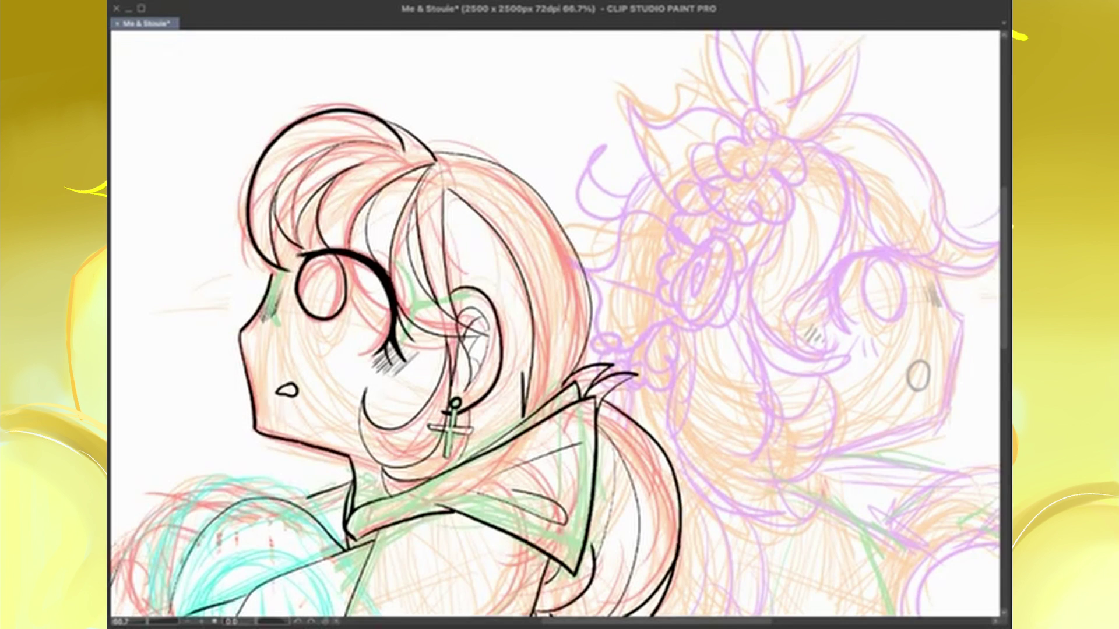
key(ctrl+y)
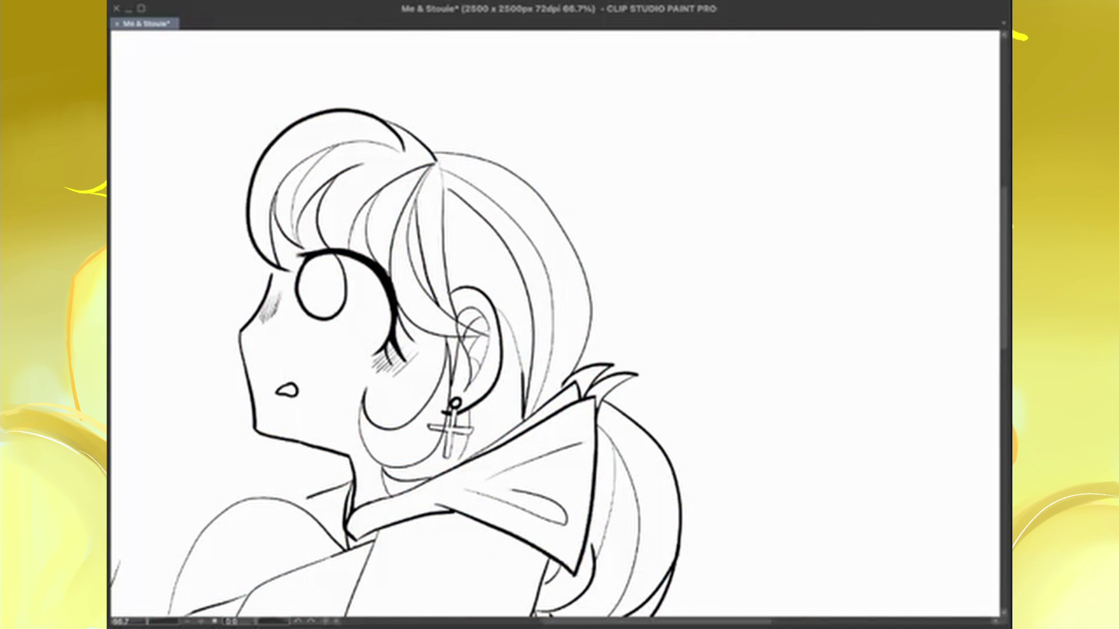
key(ctrl+z)
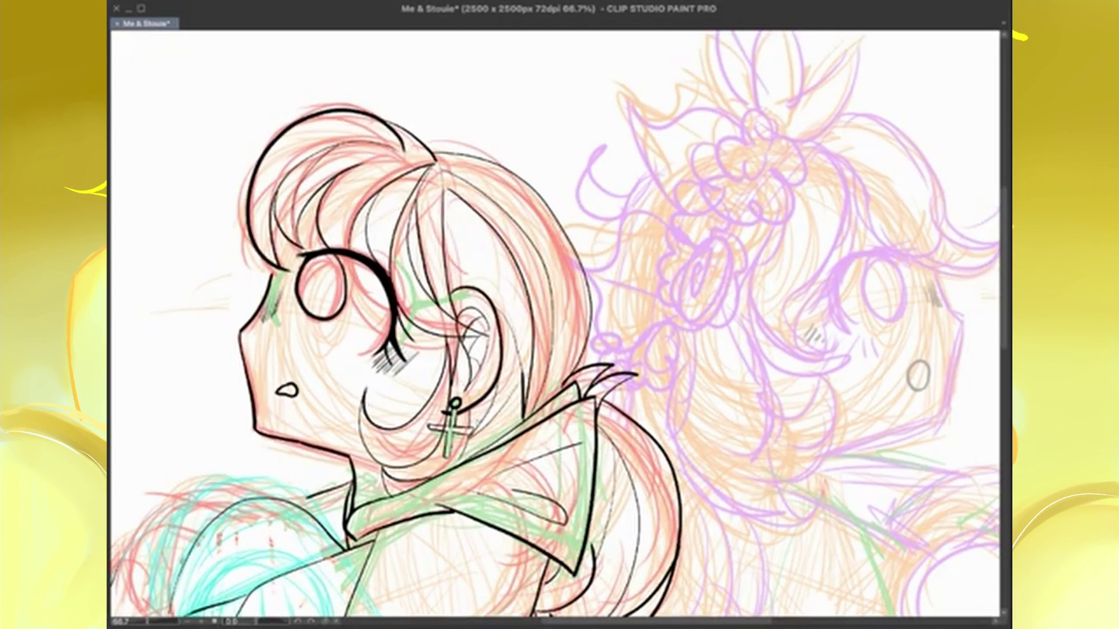
Mirror the canvas view and ink the second character's face profile from brow to nose, chin and jaw
drag(560, 327, 347, 262)
key(ctrl+0)
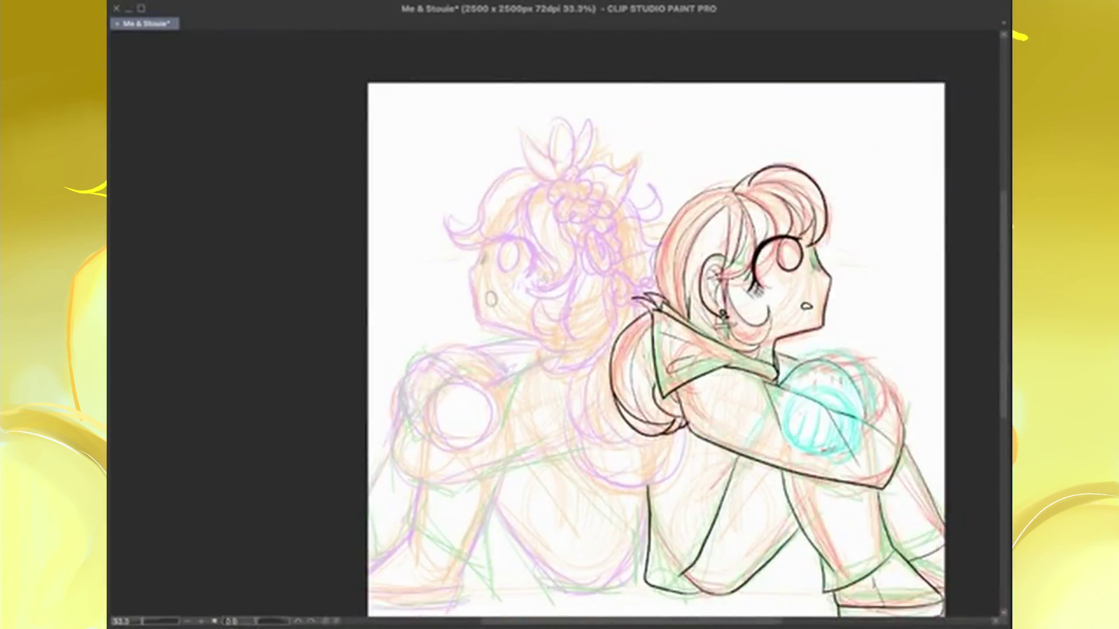
key(ctrl+alt+0)
mouse_move(338, 94)
mouse_down()
mouse_move(300, 157)
mouse_move(323, 306)
mouse_move(501, 365)
mouse_up()
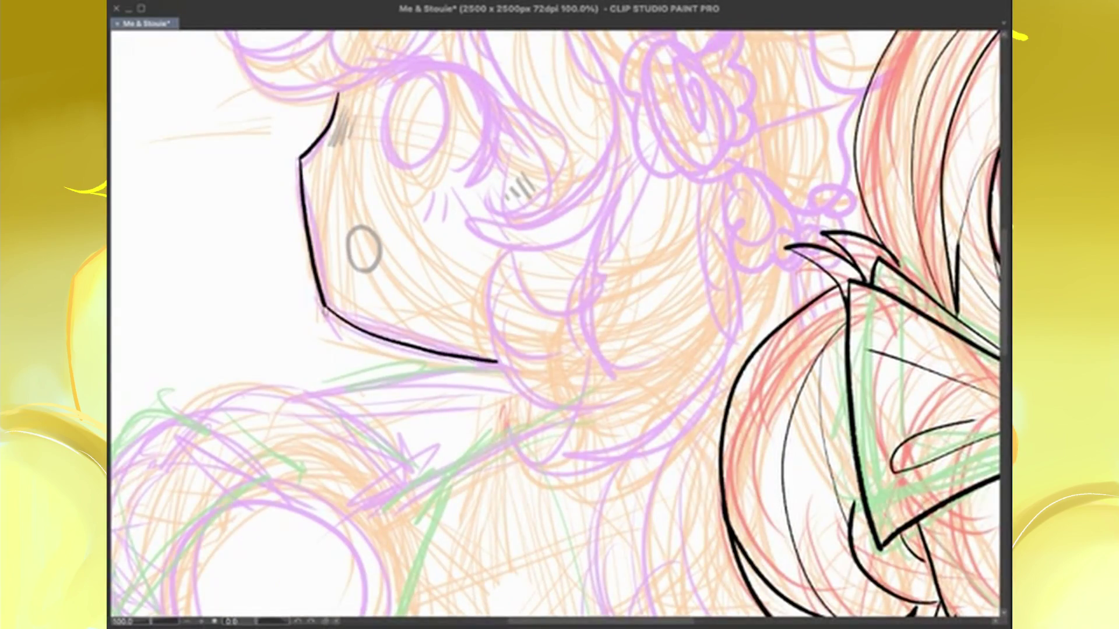
Ink the second character's oval open mouth and the short hatching at the bridge of the nose
key(ctrl+0)
key(ctrl+plus)
key(ctrl+plus)
drag(407, 434, 407, 436)
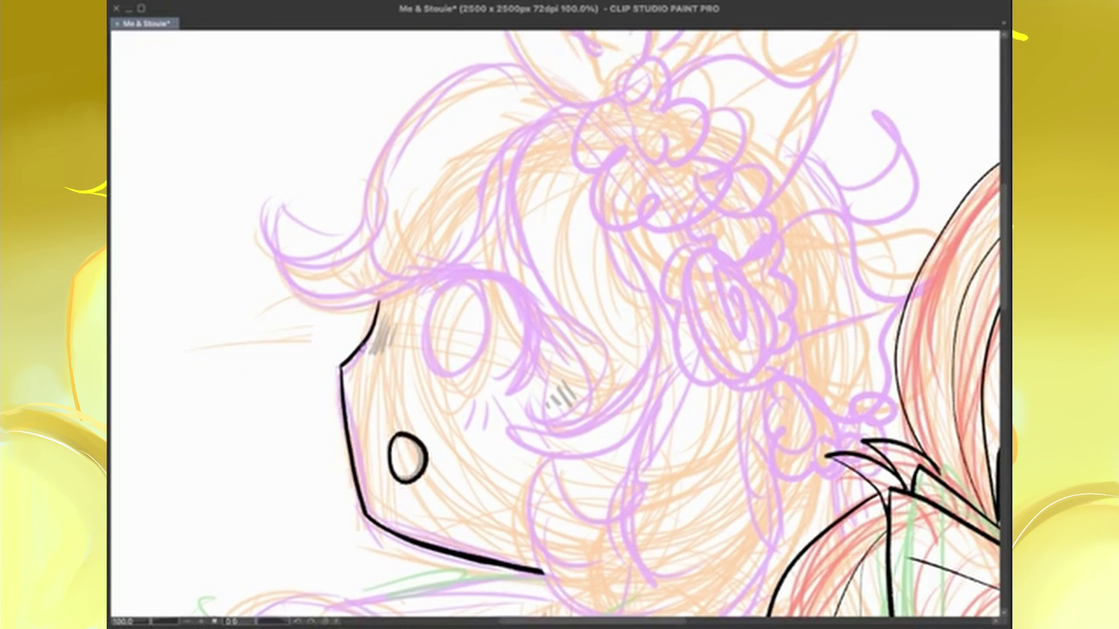
drag(388, 323, 374, 353)
mouse_move(504, 397)
mouse_down()
mouse_move(528, 289)
mouse_move(421, 292)
mouse_up()
key(ctrl+z)
key(ctrl+z)
key(ctrl+z)
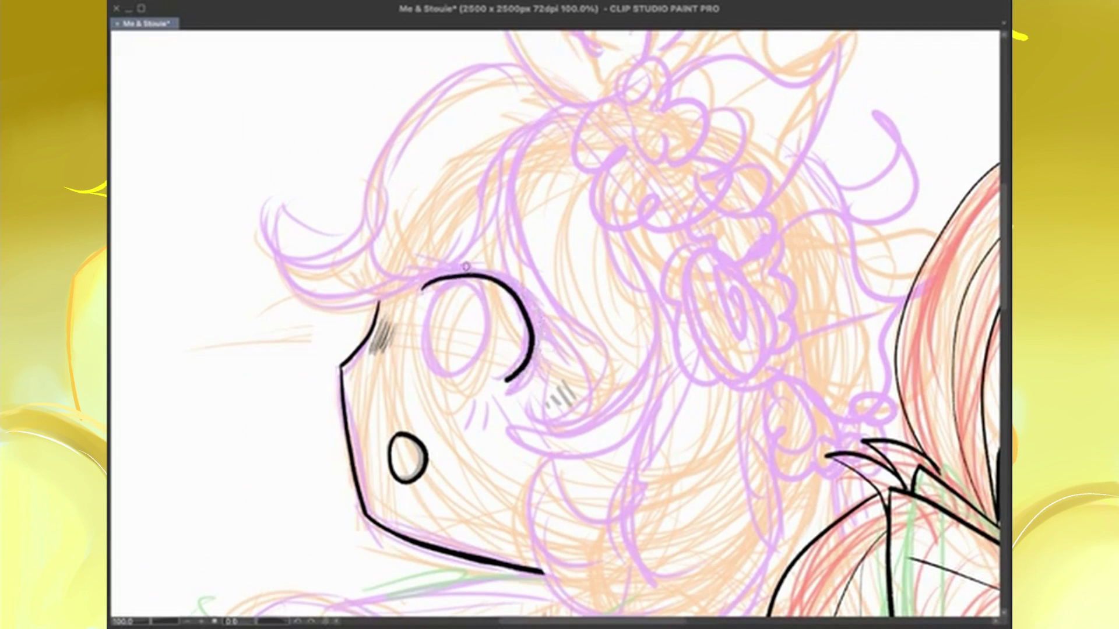
drag(506, 380, 421, 292)
key(ctrl+z)
Flip the view back and ink the second character's upper eyelid as a thick double-edged arc
key(h)
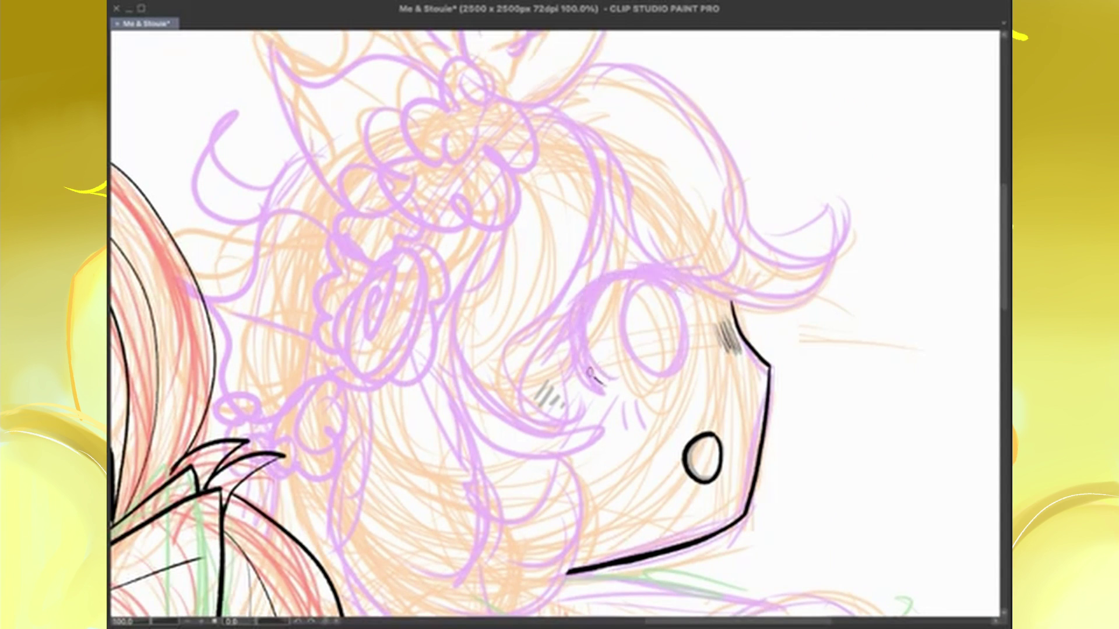
drag(588, 332, 638, 396)
key(ctrl+z)
mouse_move(674, 287)
mouse_down()
mouse_move(609, 382)
mouse_move(606, 373)
mouse_up()
drag(592, 270, 693, 284)
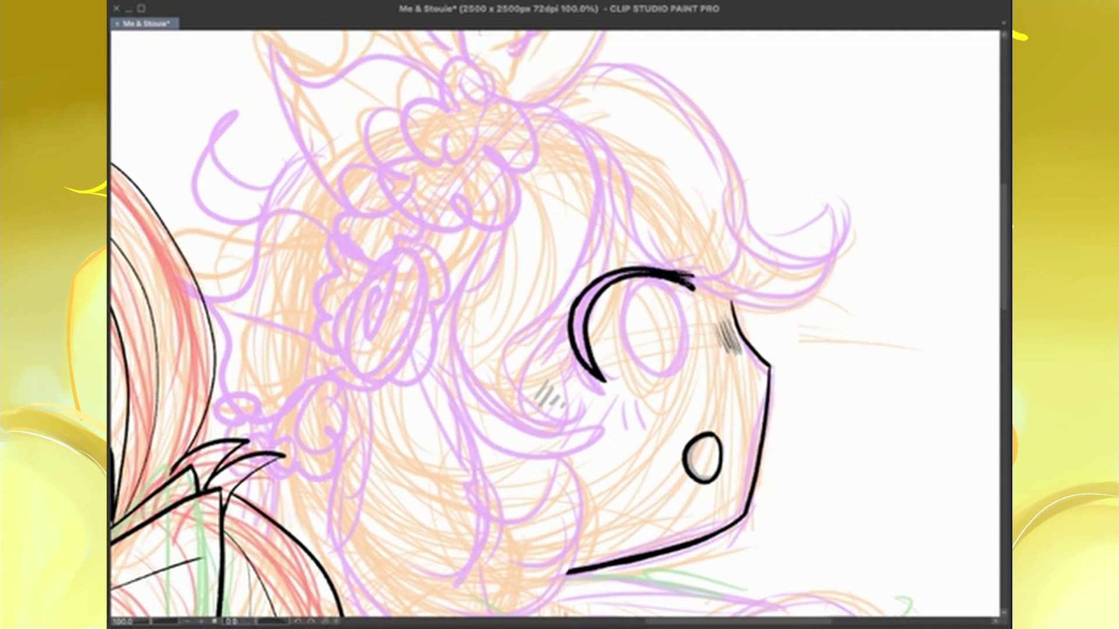
Ink the second character's outer eyelashes and two short curved marks below the eye
drag(574, 324, 537, 362)
drag(577, 350, 551, 396)
drag(624, 399, 620, 423)
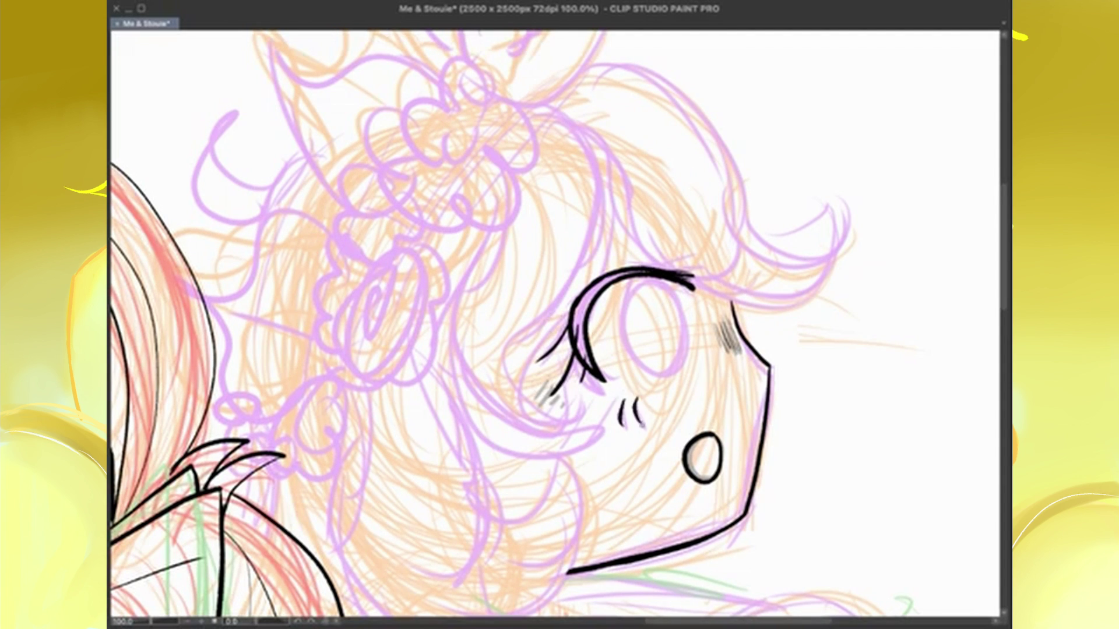
Fill the eyelid arc solid black and ink the oval iris and the cheek hatching
drag(577, 302, 593, 368)
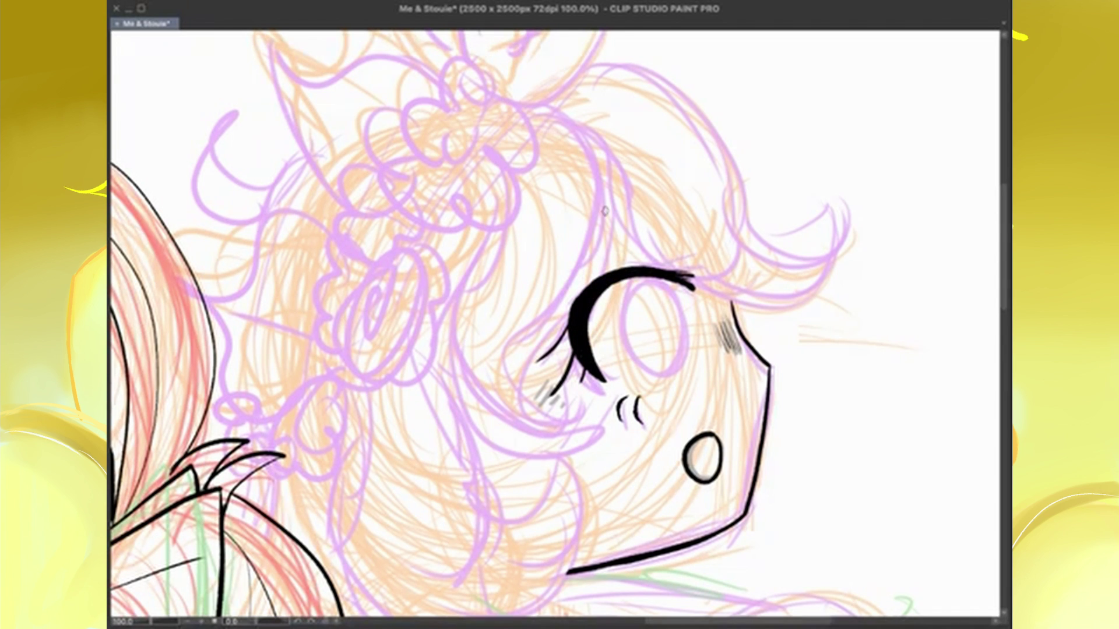
drag(652, 278, 656, 281)
drag(545, 378, 568, 402)
Ink the second character's fringe with its upturned tip and the side lock curling under beside the eye
key(ctrl+0)
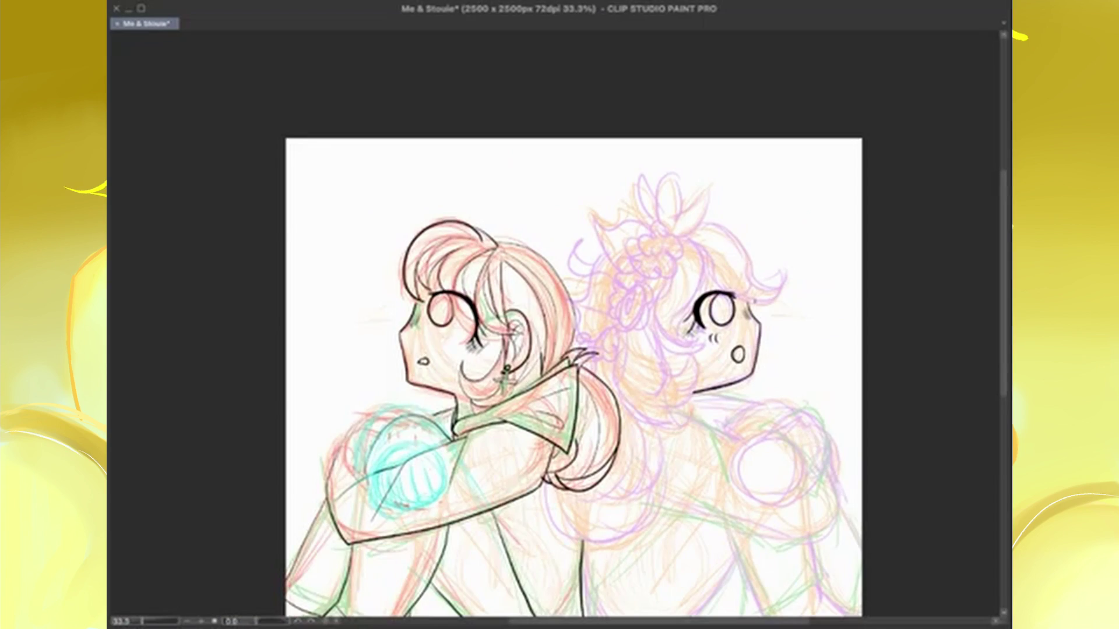
key(ctrl+plus)
drag(604, 166, 760, 260)
drag(616, 252, 601, 407)
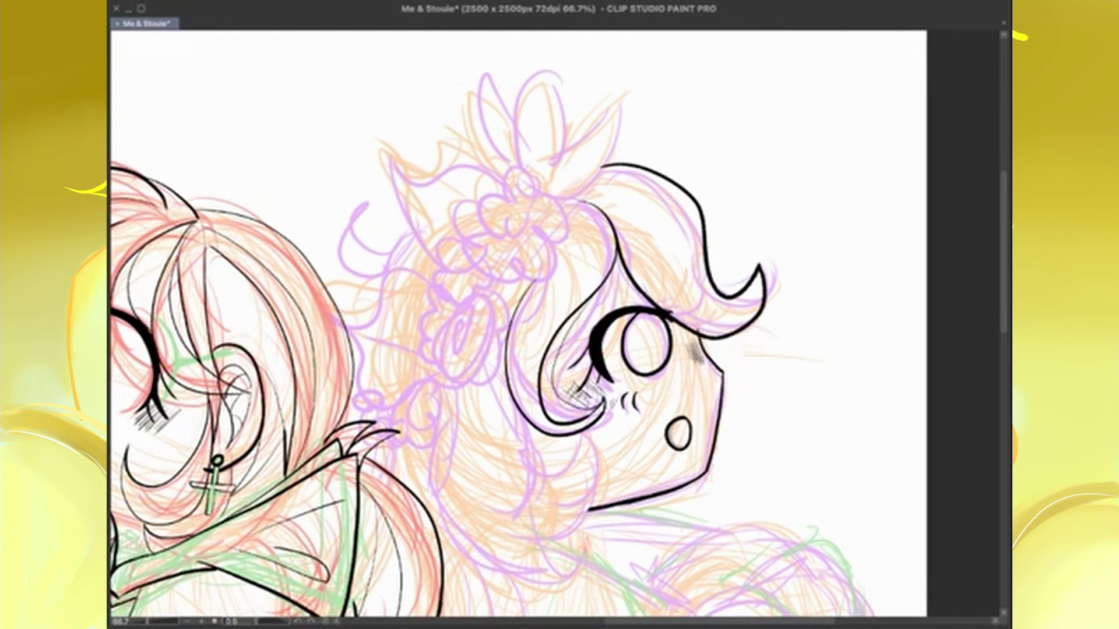
drag(534, 415, 490, 510)
key(ctrl+z)
drag(455, 392, 507, 522)
mouse_move(533, 416)
mouse_down()
mouse_move(508, 523)
mouse_move(503, 389)
mouse_up()
key(ctrl+z)
key(ctrl+z)
Ink the second character's side hair with a rounded lower outline and curled locks along the cheek and jaw
drag(417, 233, 560, 389)
drag(577, 279, 516, 350)
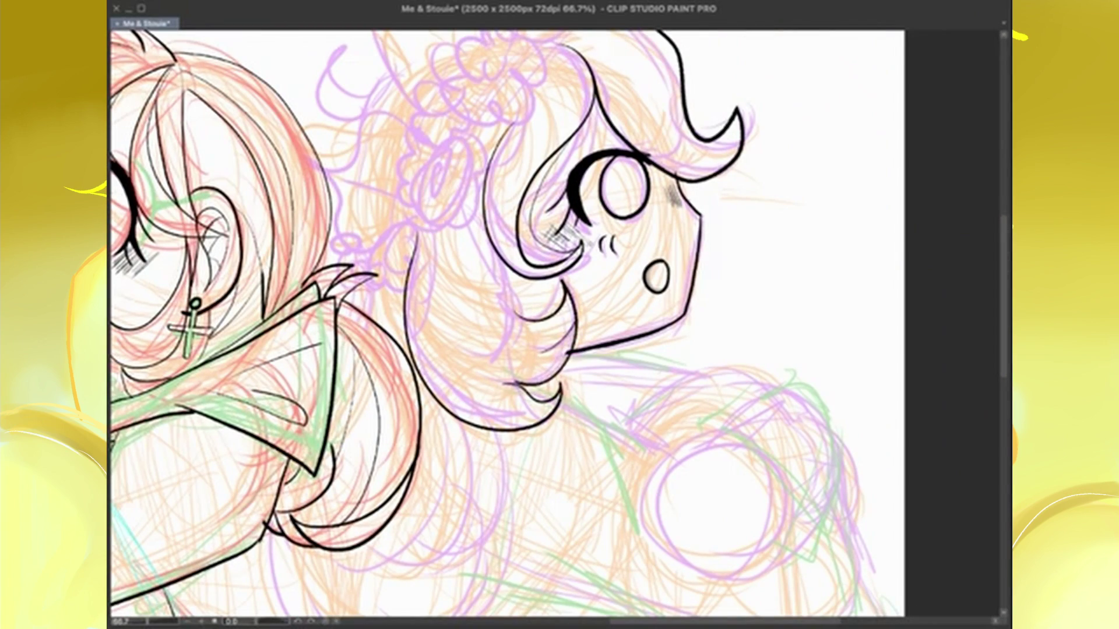
drag(520, 264, 454, 347)
mouse_move(582, 407)
mouse_down()
mouse_move(470, 231)
mouse_move(630, 230)
mouse_up()
Ink the rounded bottom of the second character's long hair and the overlapping curved locks above it
drag(317, 347, 539, 349)
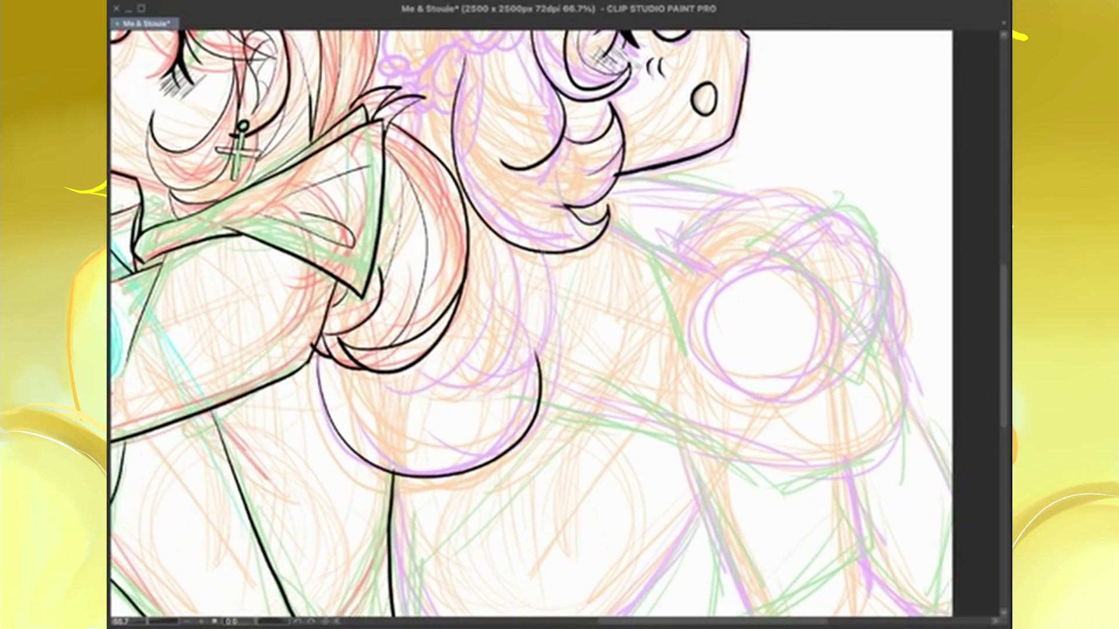
drag(527, 252, 434, 381)
drag(542, 282, 564, 389)
key(ctrl+plus)
drag(583, 350, 443, 300)
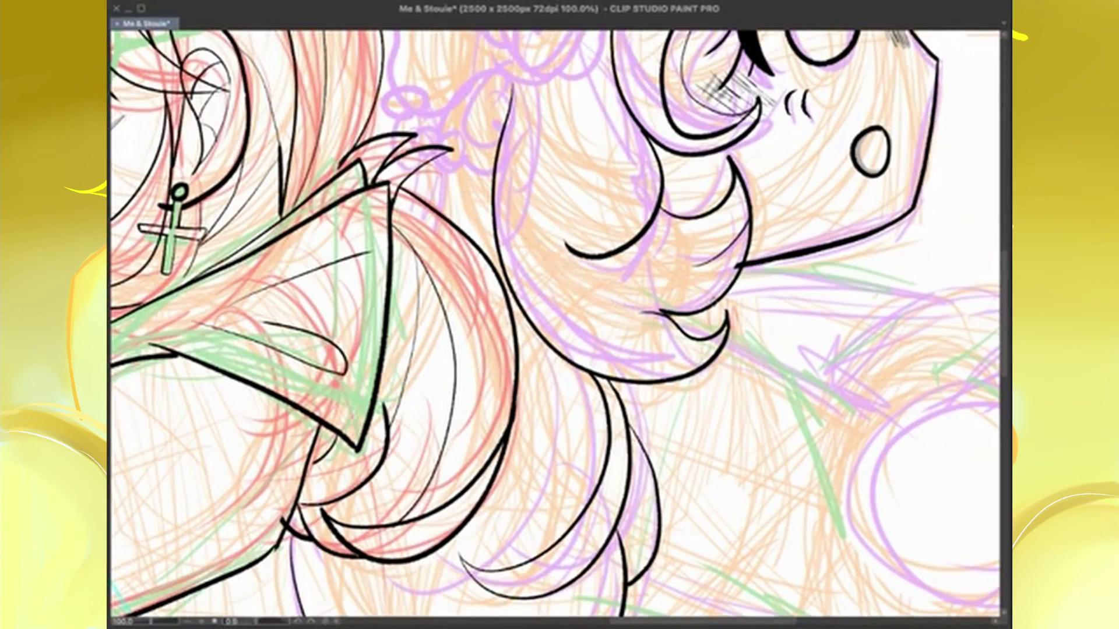
Ink the small crescent curl behind the second character's head and thin strand lines inside the fringe
key(ctrl+minus)
key(ctrl+minus)
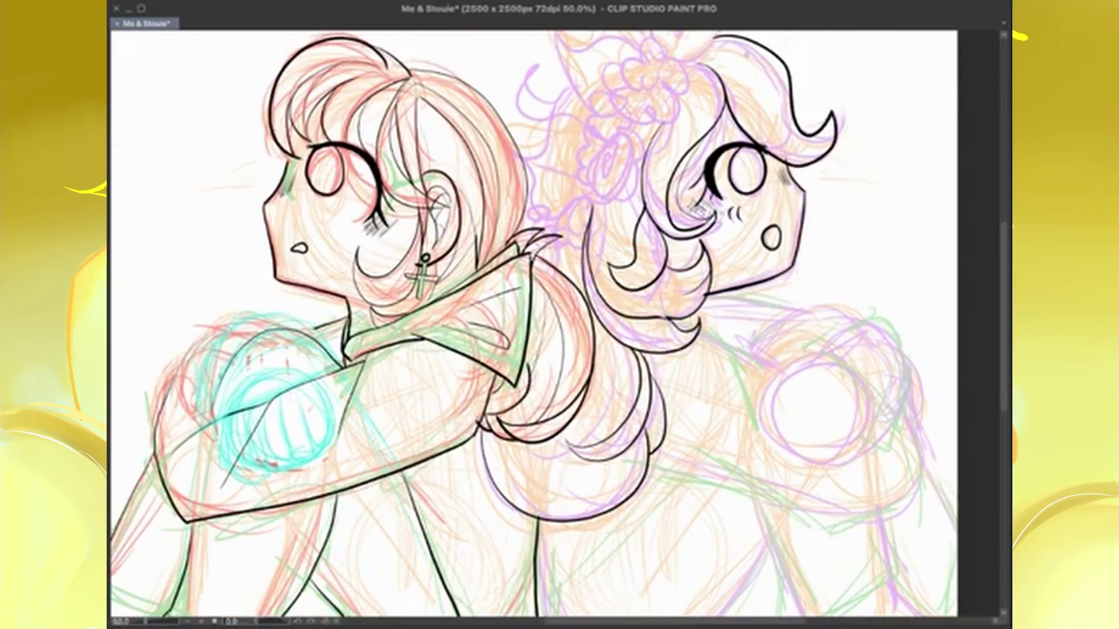
drag(555, 129, 528, 205)
key(ctrl+z)
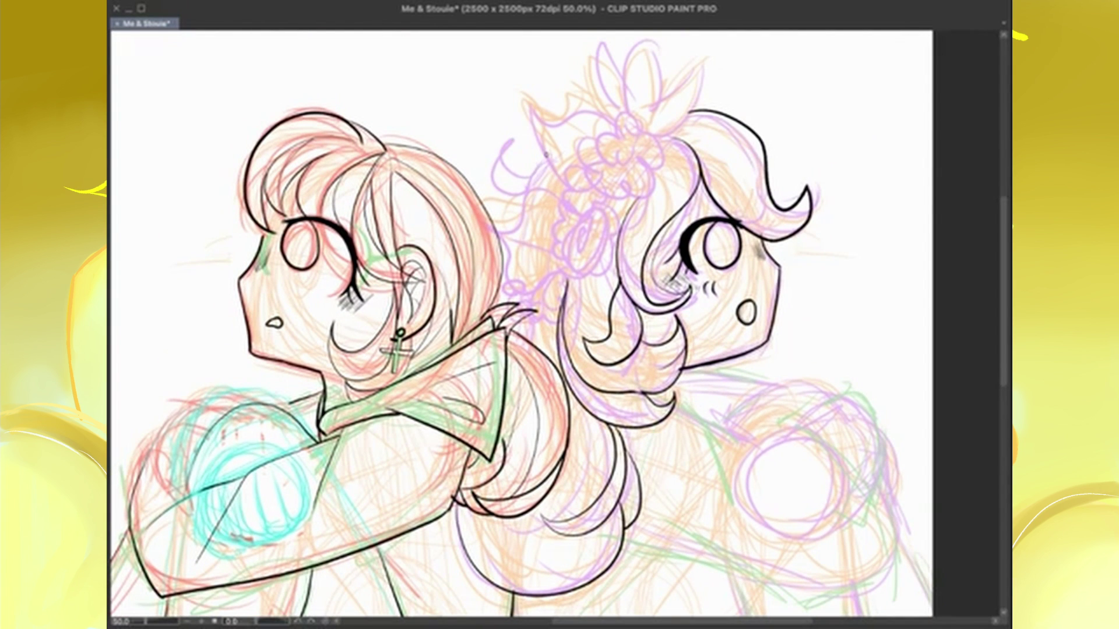
drag(511, 133, 544, 158)
key(ctrl+h)
key(ctrl+h)
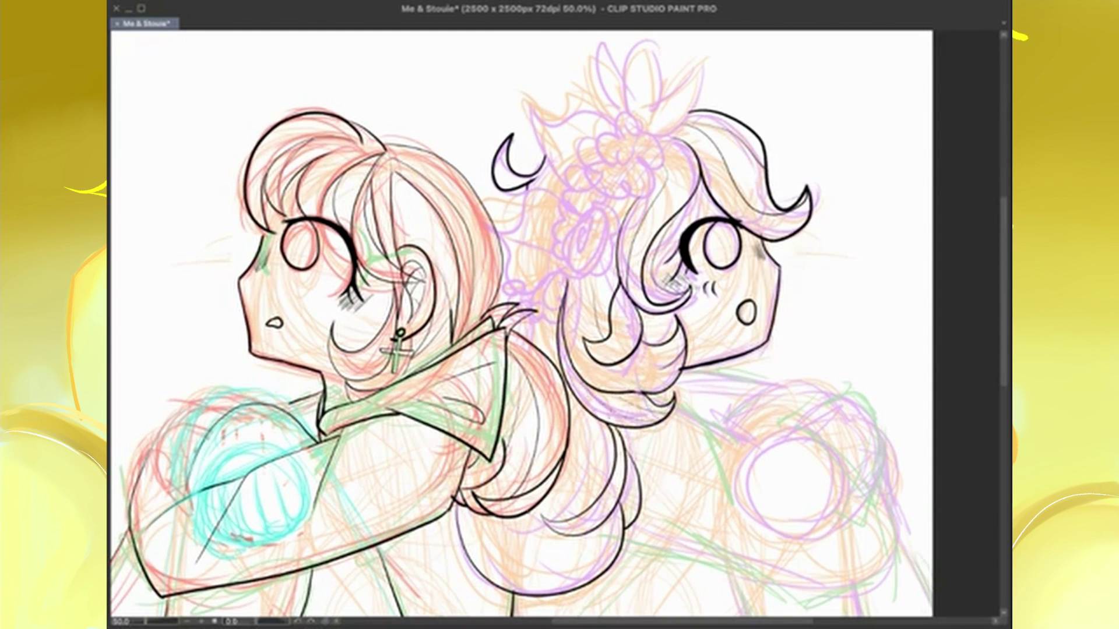
Ink the small round bead and the pointed petals fanning out above it on the second character's hair ornament
key(ctrl+h)
key(ctrl+h)
drag(643, 111, 633, 96)
drag(631, 110, 604, 42)
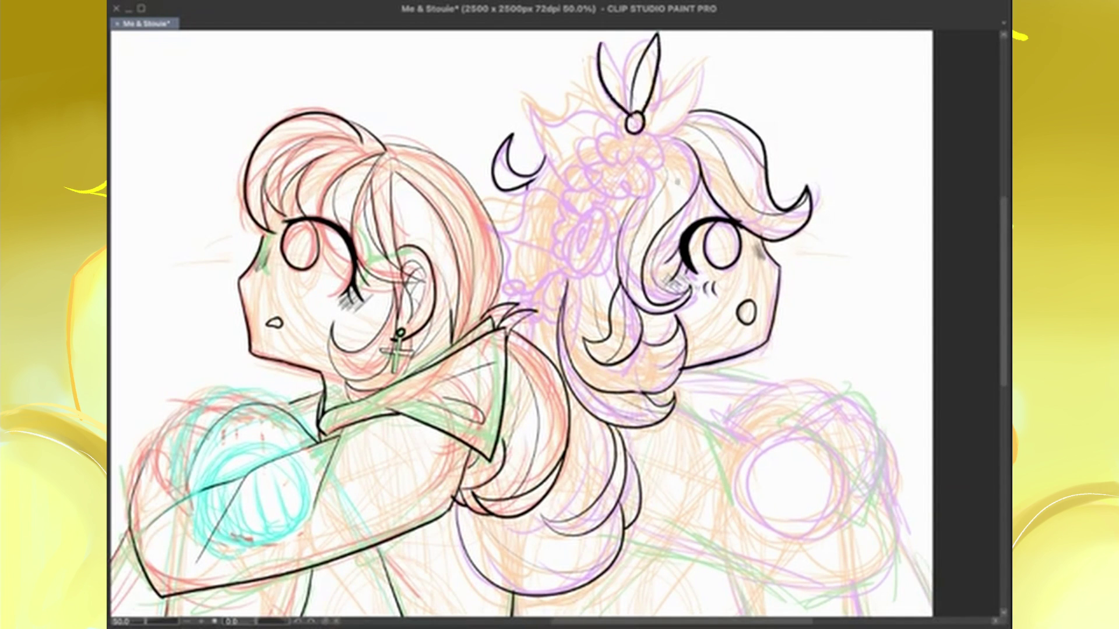
scroll(678, 182, up, 2)
drag(667, 298, 673, 292)
mouse_move(586, 171)
mouse_down()
mouse_move(548, 155)
mouse_move(634, 275)
mouse_up()
Ink the cluster of scalloped, rounded blossoms beneath the bead of the second character's hair ornament
drag(619, 279, 580, 368)
drag(611, 314, 670, 373)
mouse_move(583, 317)
mouse_down()
mouse_move(525, 419)
mouse_move(688, 408)
mouse_up()
drag(694, 291, 720, 355)
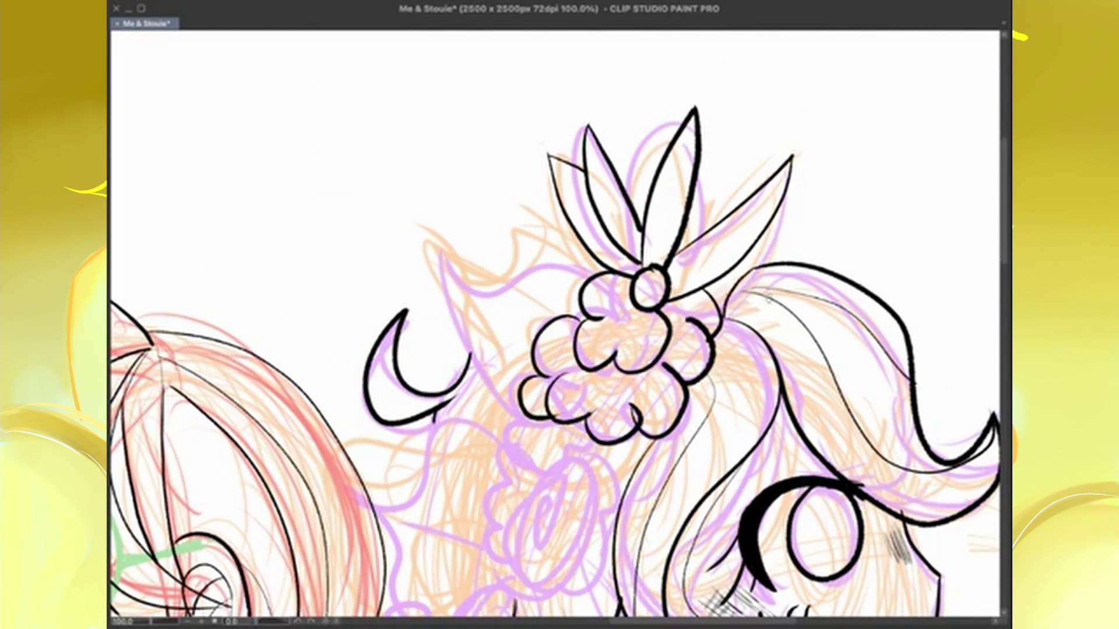
Ink the oval flower with nested oval rings and a scalloped petal rim below the blossom cluster
drag(822, 225, 802, 104)
drag(539, 339, 513, 448)
mouse_move(501, 318)
mouse_down()
mouse_move(492, 437)
mouse_move(542, 495)
mouse_up()
mouse_move(516, 326)
mouse_down()
mouse_move(583, 349)
mouse_move(565, 446)
mouse_up()
drag(494, 294, 502, 320)
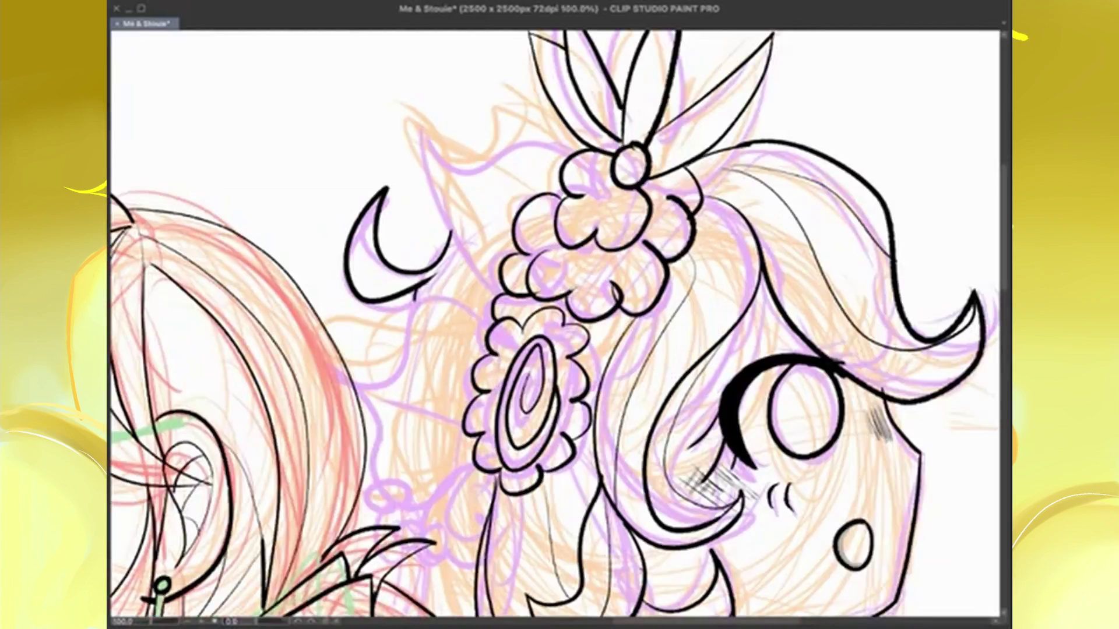
Ink the two large wavy, pointed petals with crease lines behind the second character's hair flowers
drag(396, 138, 492, 257)
mouse_move(432, 160)
mouse_down()
mouse_move(568, 137)
mouse_move(508, 201)
mouse_up()
mouse_move(478, 280)
mouse_down()
mouse_move(355, 428)
mouse_move(472, 495)
mouse_up()
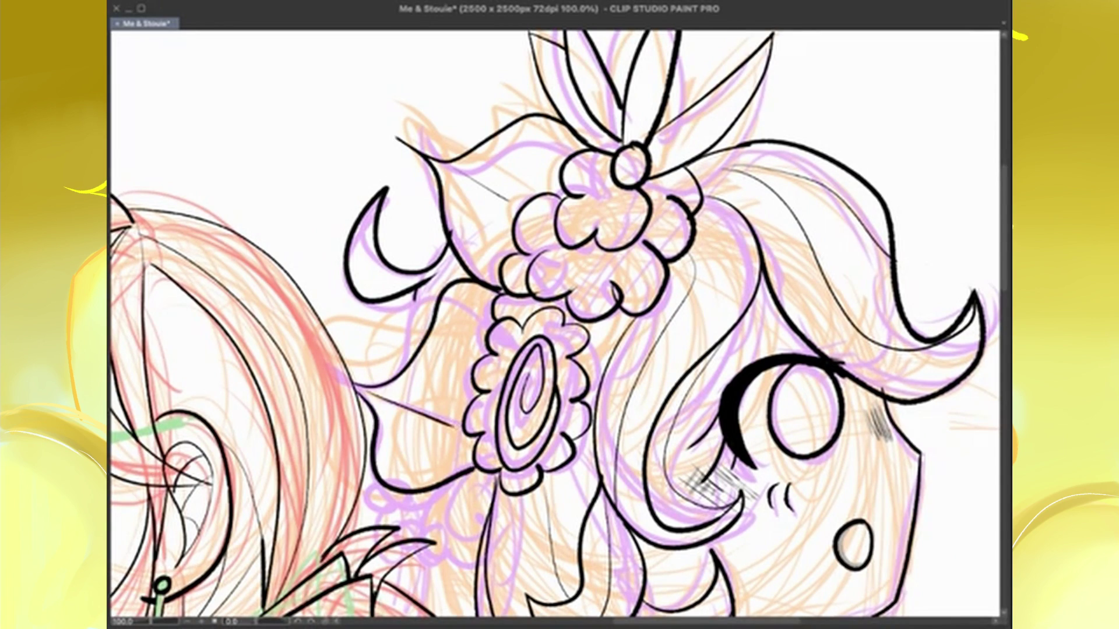
Ink the small scalloped flower and round beads at the lower end of the second character's hair ornament
drag(524, 408, 711, 169)
drag(641, 238, 664, 276)
drag(621, 285, 665, 332)
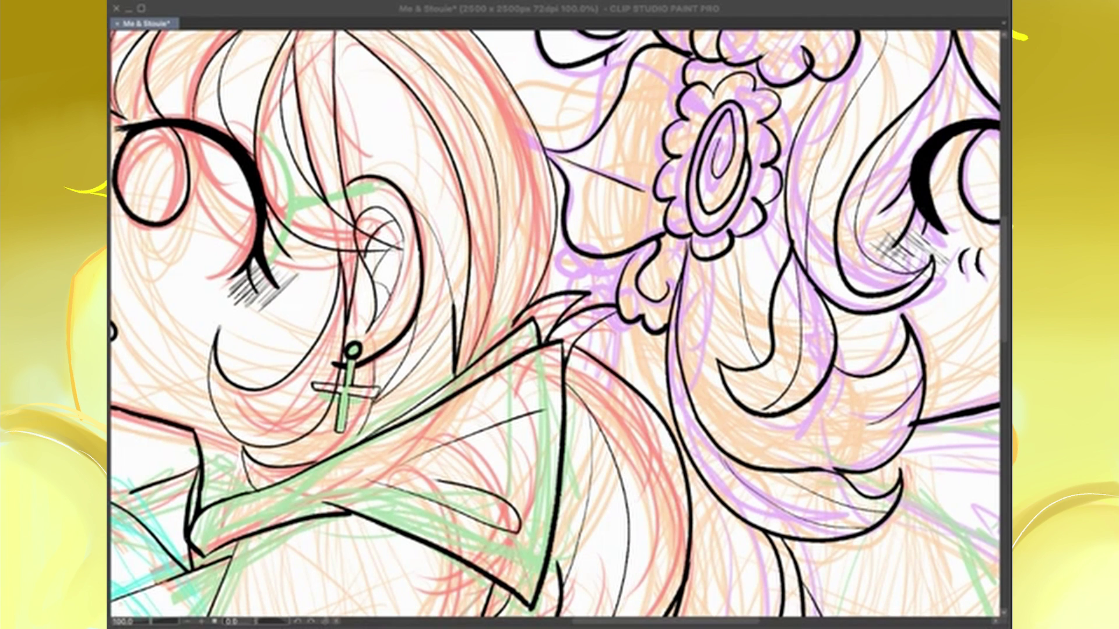
drag(568, 246, 618, 303)
Ink a branching sprig tipped with small round berries above the second character's fringe
key(ctrl+minus)
key(ctrl+minus)
key(ctrl+minus)
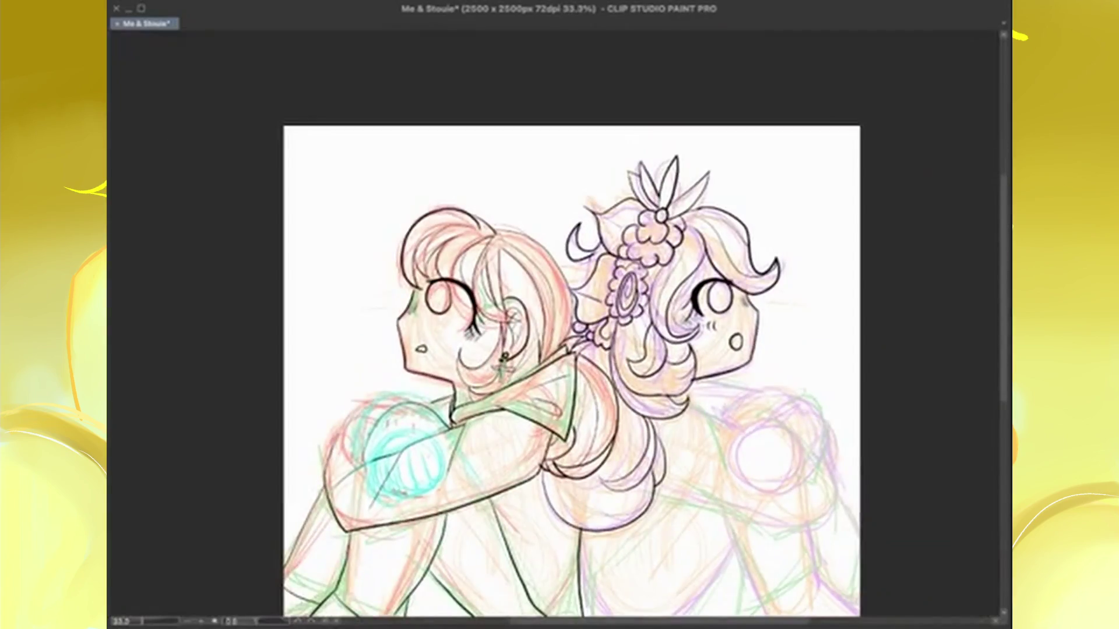
key(ctrl+plus)
key(ctrl+plus)
drag(495, 69, 449, 124)
mouse_move(470, 58)
mouse_down()
mouse_move(473, 88)
mouse_move(474, 58)
mouse_up()
drag(499, 85, 500, 103)
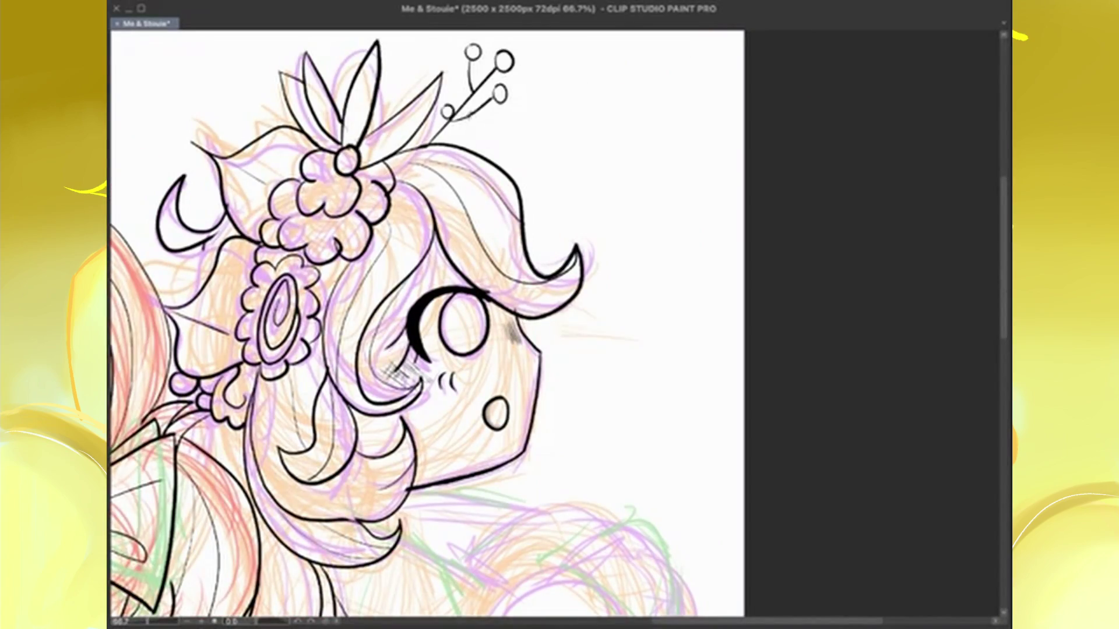
Ink the first character's round hand as a circle over the cyan sketch and clear the sleeve line crossing it
key(ctrl+minus)
key(ctrl+minus)
key(ctrl+plus)
key(ctrl+plus)
key(ctrl+plus)
key(ctrl+minus)
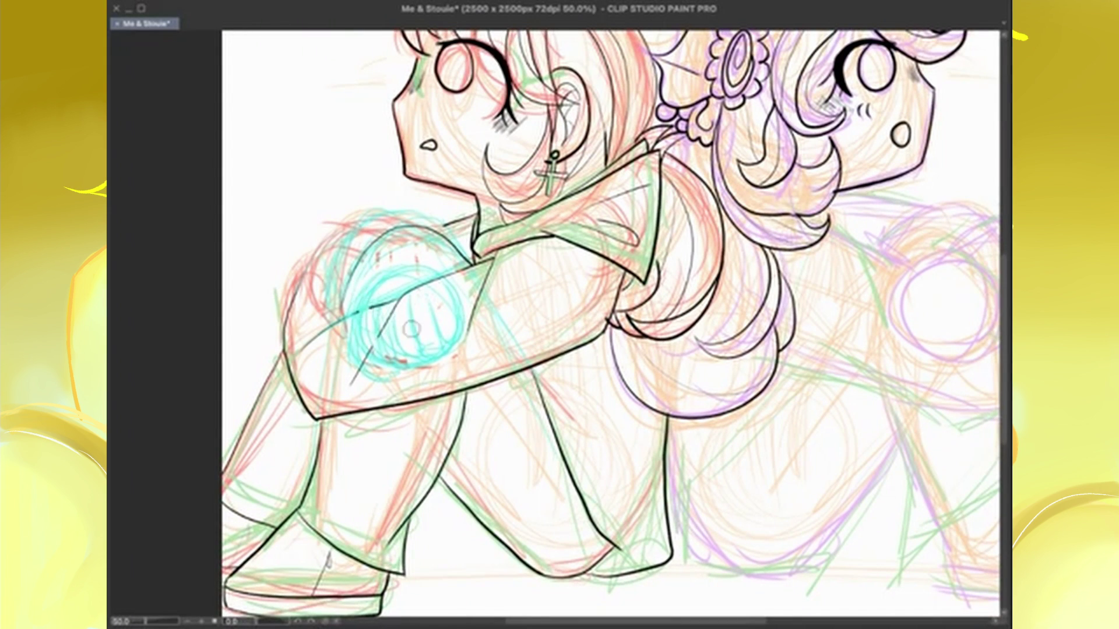
drag(439, 261, 387, 274)
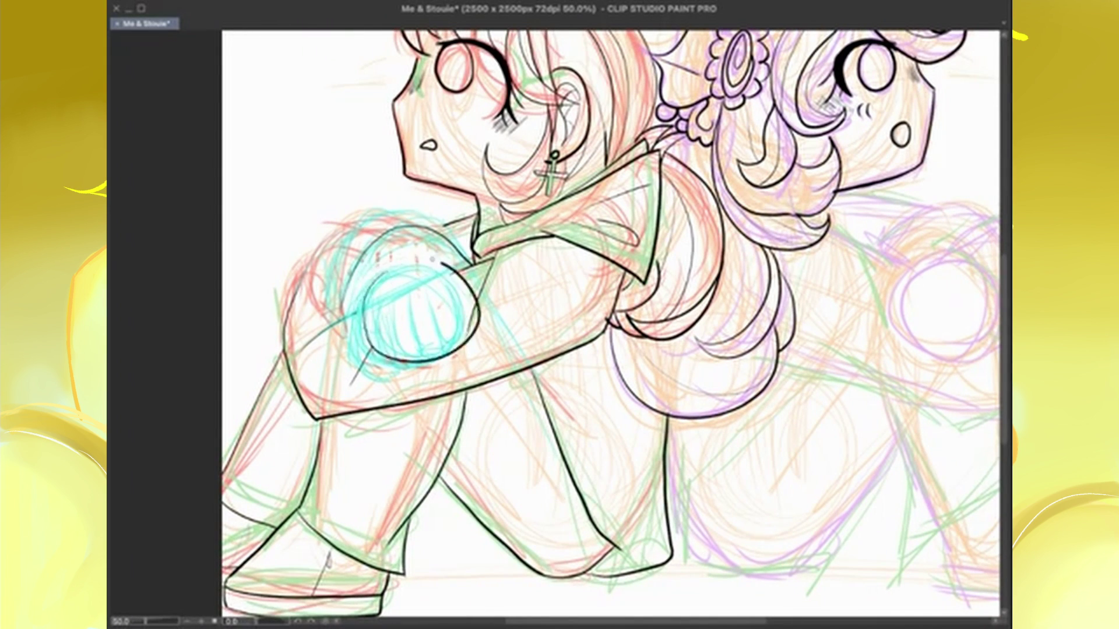
Ink curved contours behind the first character's round hand, including an outer arc and short lines towards the knee
key(ctrl+plus)
key(ctrl+plus)
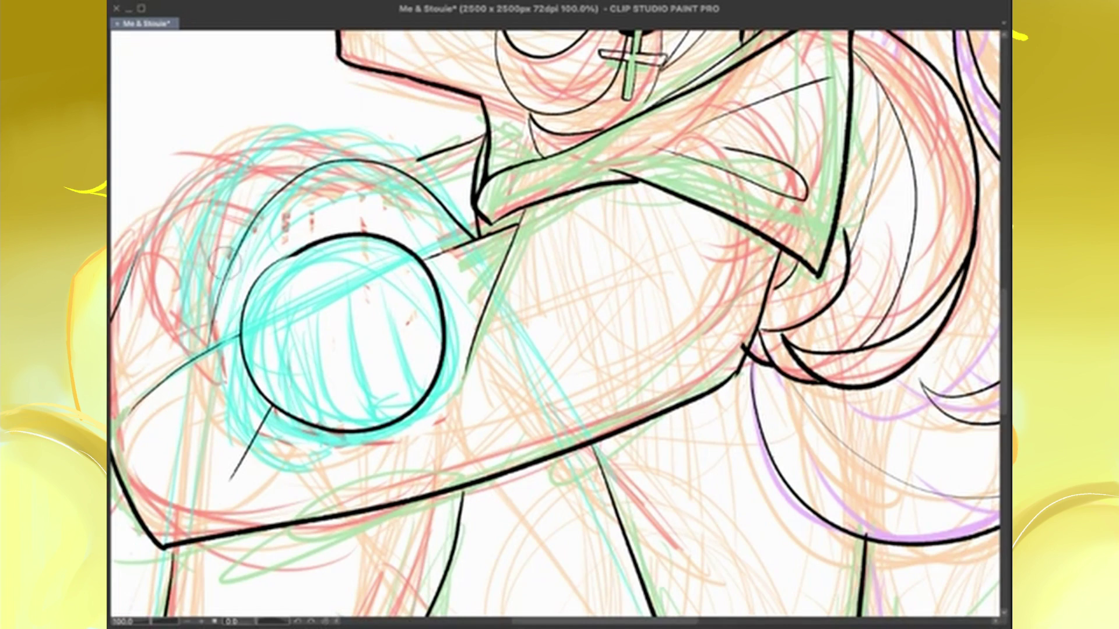
drag(233, 262, 500, 302)
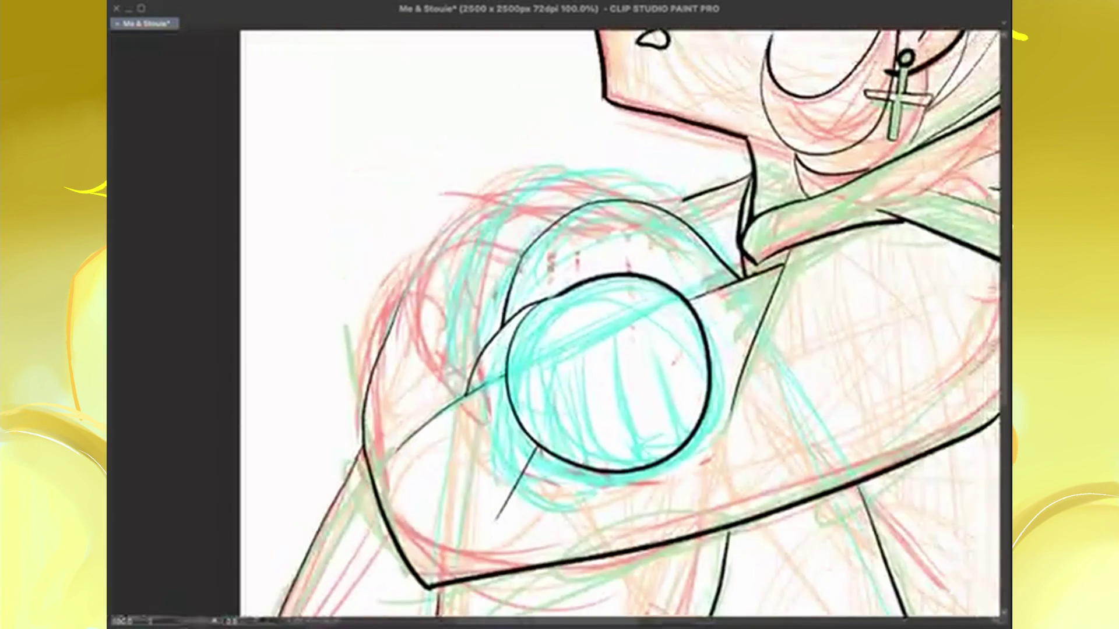
key(ctrl+minus)
key(ctrl+minus)
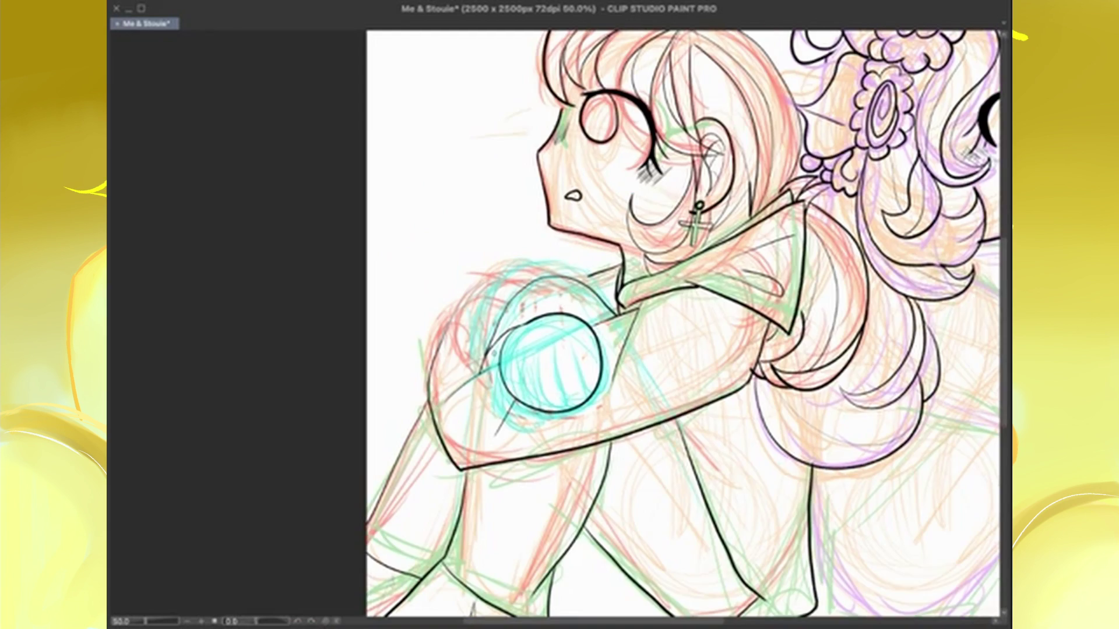
key(ctrl+plus)
key(ctrl+plus)
key(ctrl+plus)
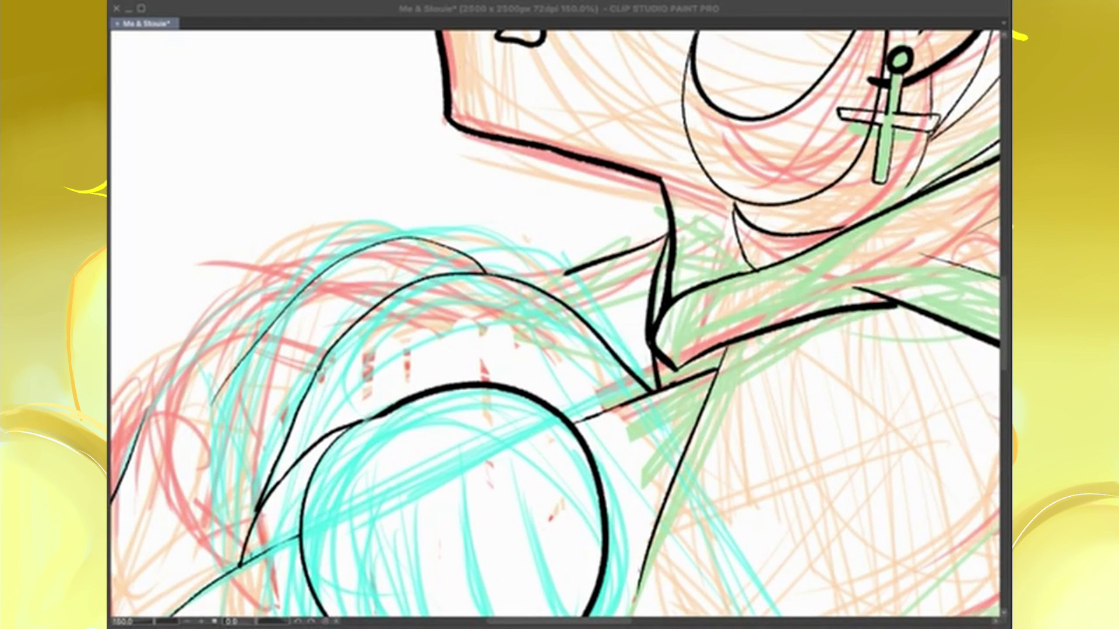
key(ctrl+minus)
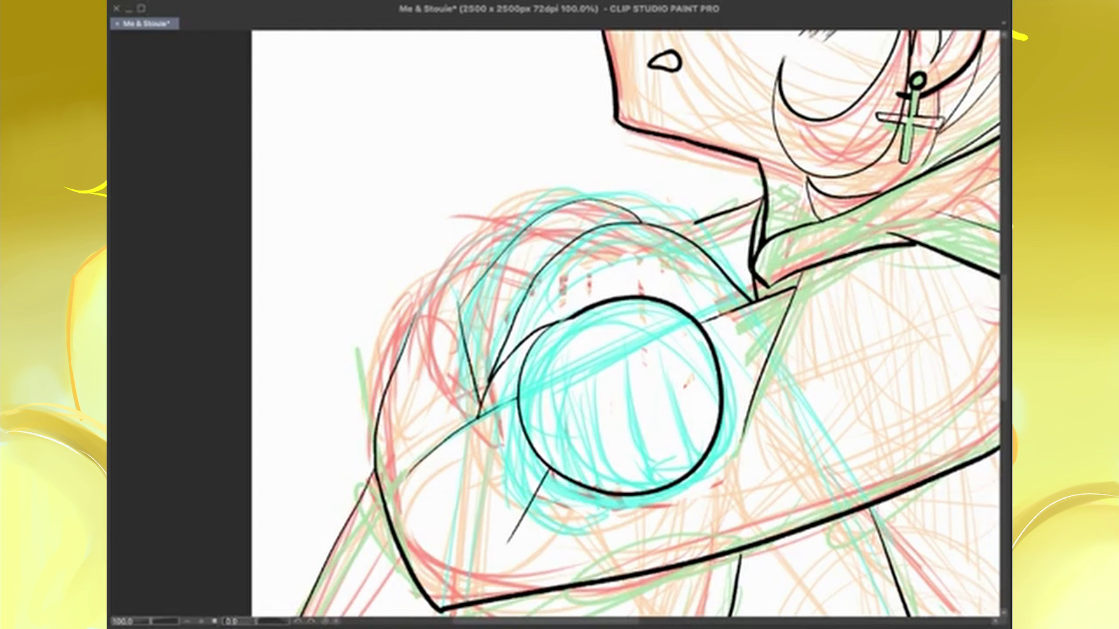
drag(389, 380, 459, 313)
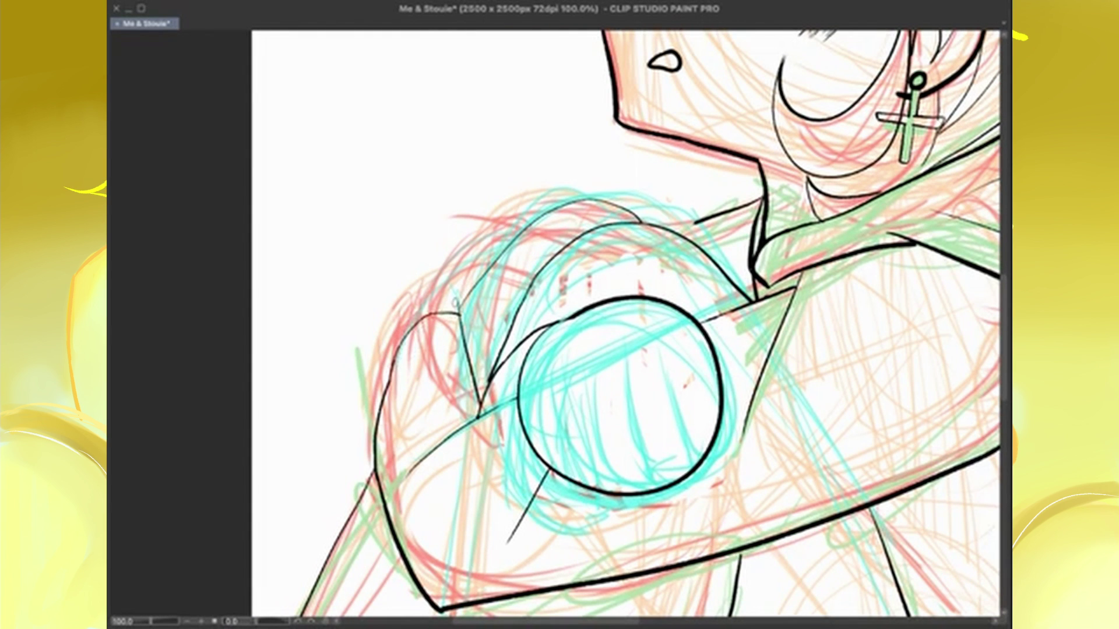
Undo the knee lines and erase the connecting strokes beside the first character's round hand
key(ctrl+z)
key(ctrl+z)
mouse_move(641, 224)
mouse_down()
mouse_move(518, 291)
mouse_move(486, 415)
mouse_up()
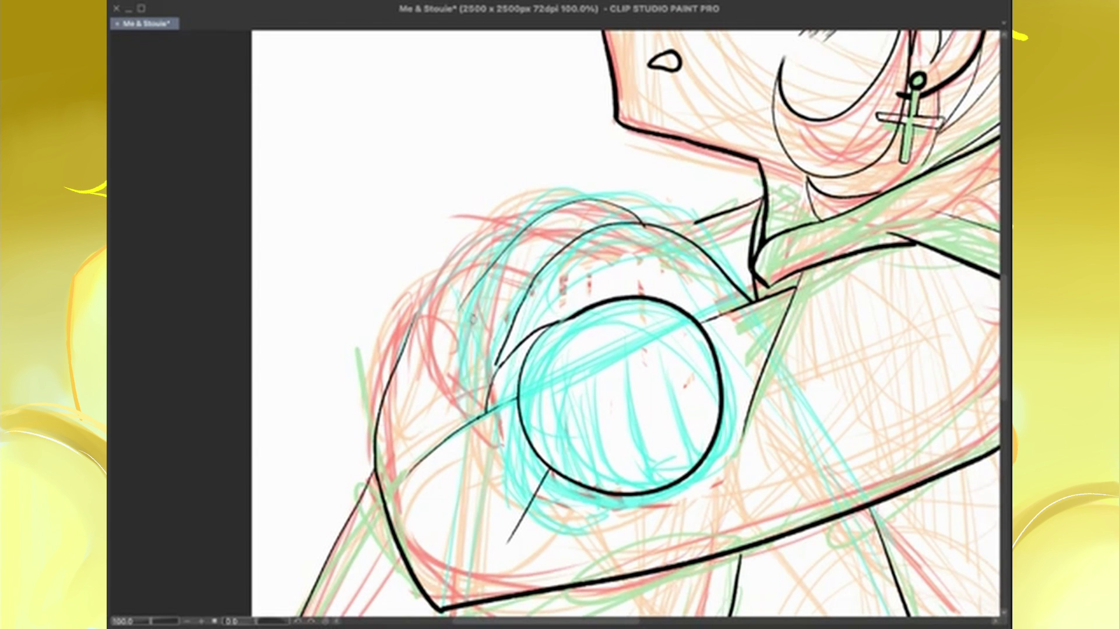
key(ctrl+z)
drag(495, 361, 550, 314)
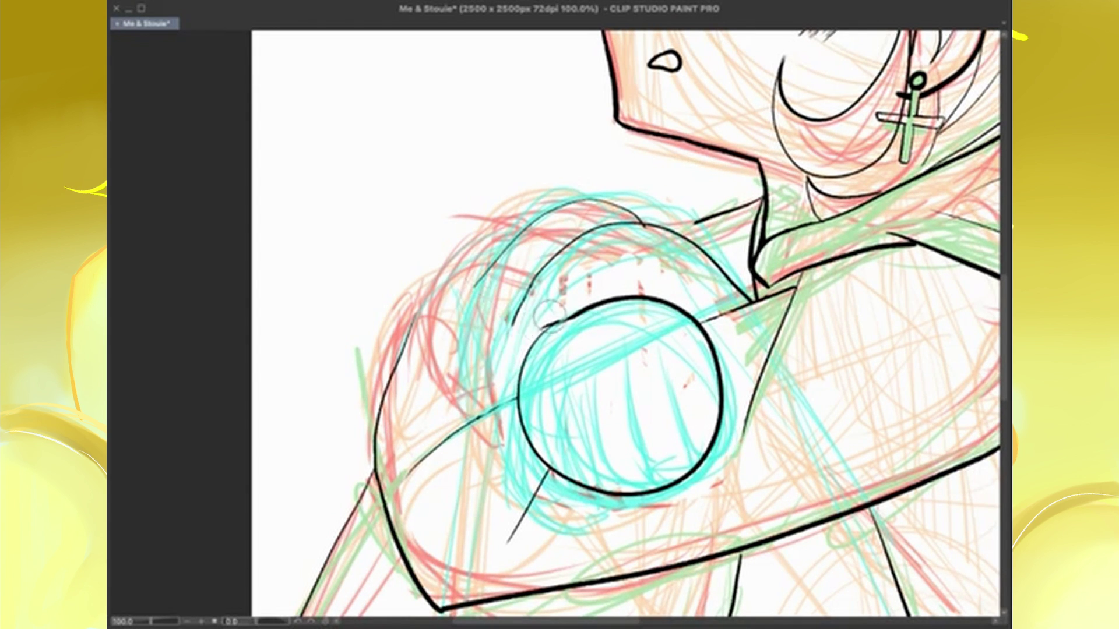
drag(562, 262, 472, 317)
drag(518, 300, 440, 405)
Redraw the curved underside of the first character's thigh down to the ground
scroll(624, 321, up, 2)
key(ctrl+minus)
key(ctrl+minus)
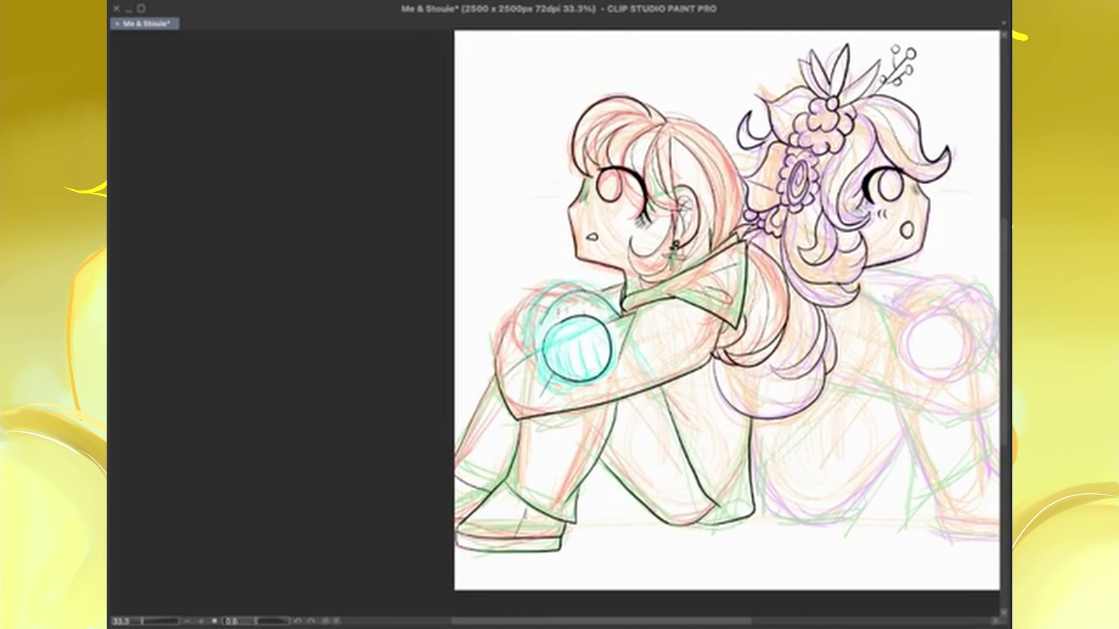
scroll(588, 433, up, 2)
scroll(589, 433, down, 4)
key(ctrl+plus)
key(ctrl+plus)
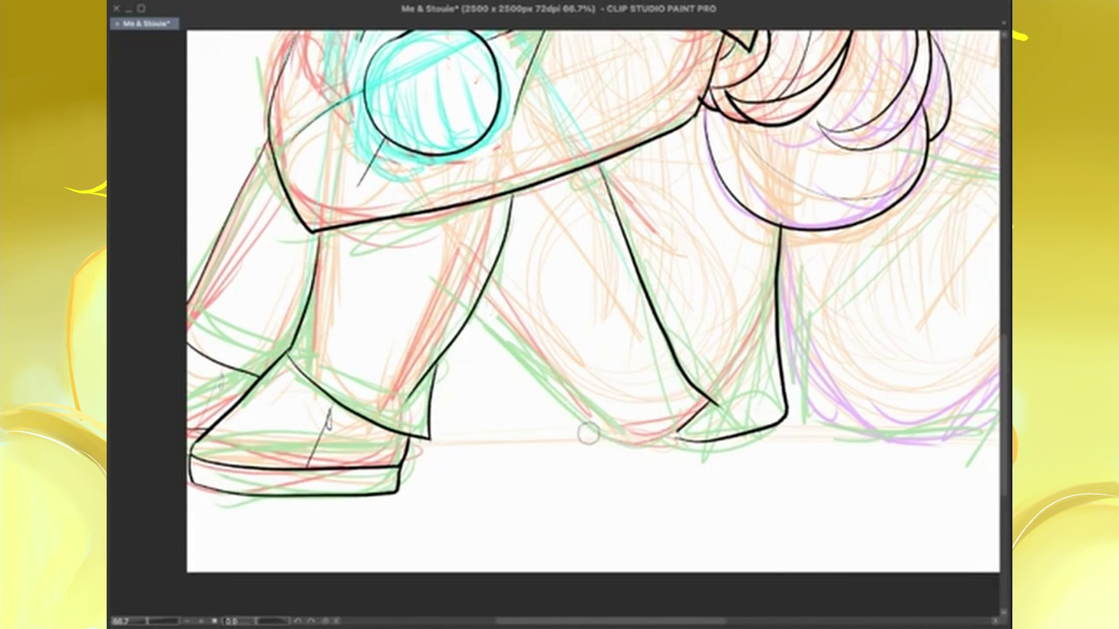
key(ctrl+minus)
scroll(589, 433, up, 3)
scroll(588, 349, down, 3)
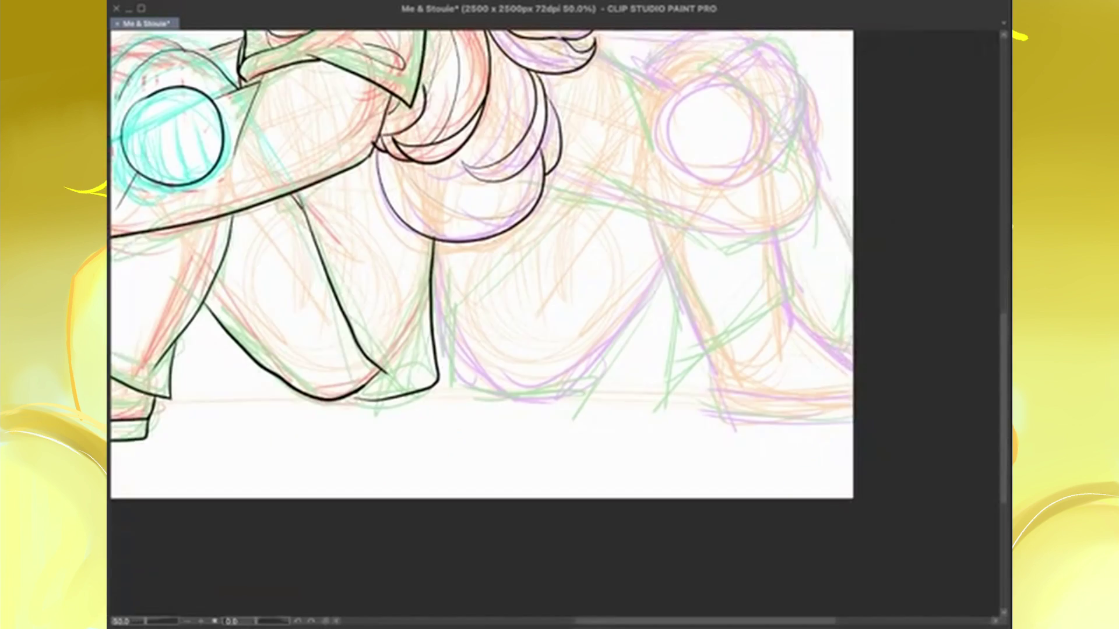
Ink the second character's lower back and thigh edges and the outline of the bent arm around the elbow
drag(434, 243, 451, 343)
drag(571, 195, 488, 370)
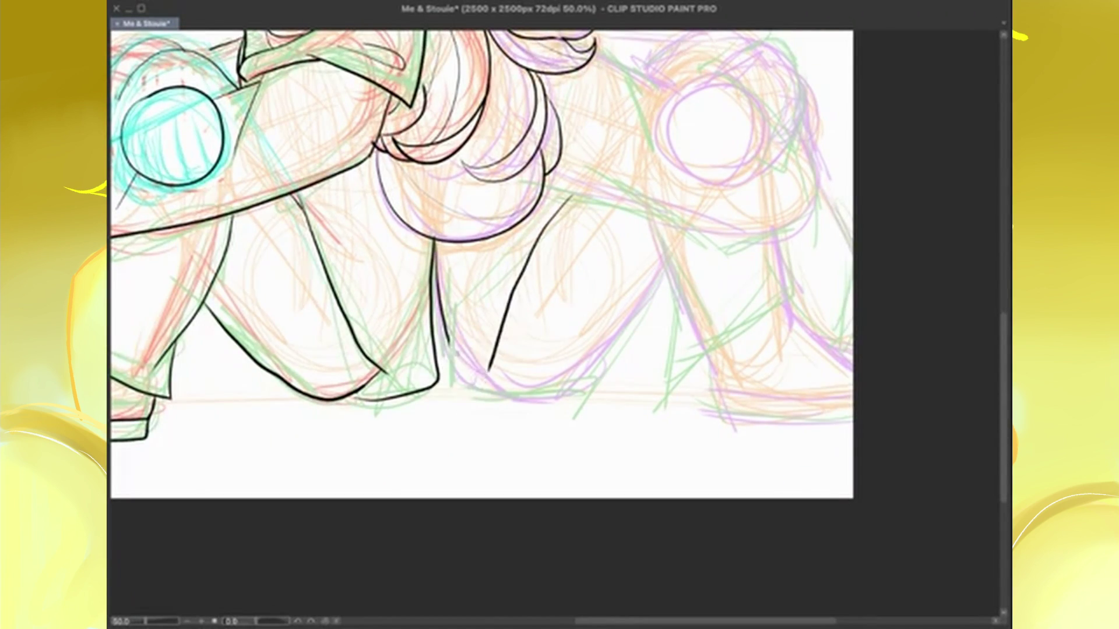
scroll(484, 262, up, 5)
scroll(484, 263, down, 1)
drag(568, 399, 816, 439)
drag(646, 271, 697, 376)
drag(647, 274, 705, 298)
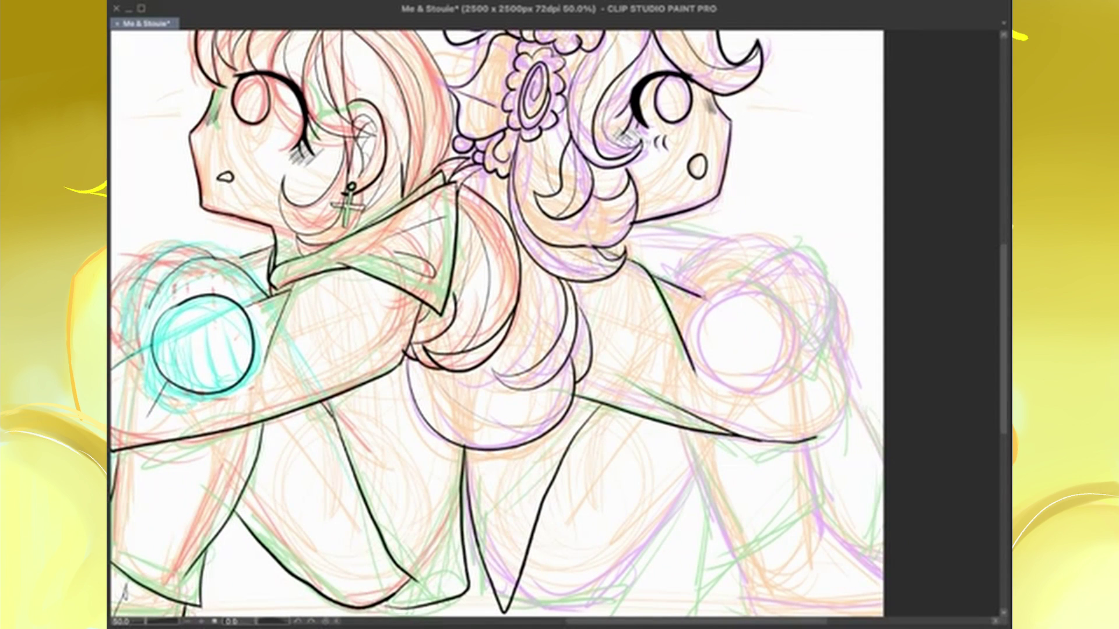
drag(831, 348, 816, 438)
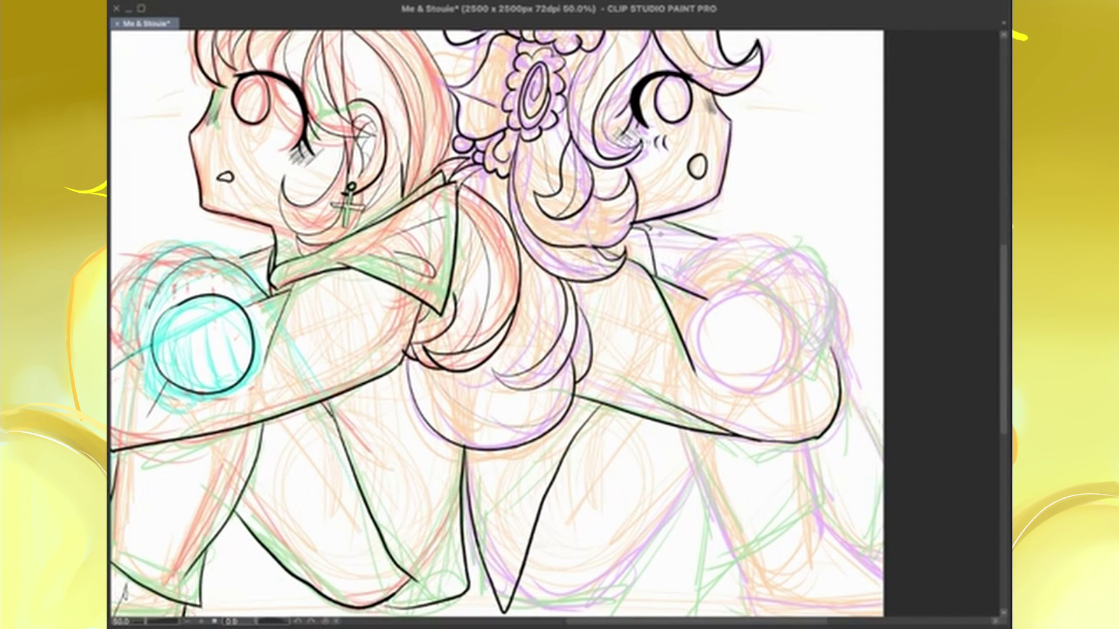
Ink the second character's round hand with the overlapping rounded shapes behind it, and the outer shin line
drag(771, 239, 783, 254)
drag(741, 288, 735, 290)
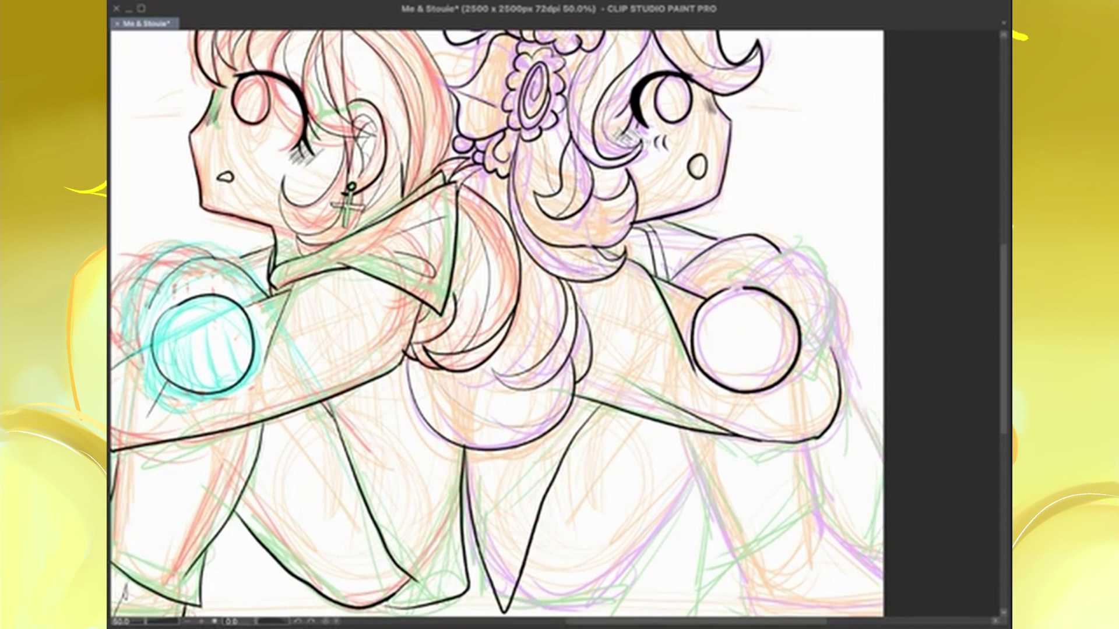
mouse_move(672, 278)
mouse_down()
mouse_move(758, 286)
mouse_move(800, 366)
mouse_up()
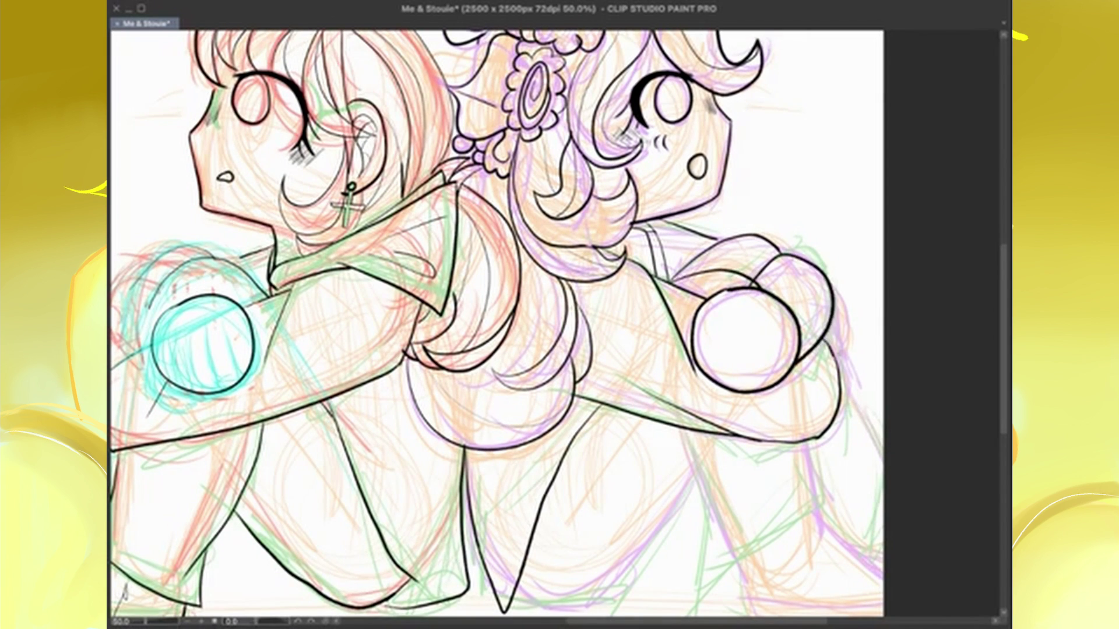
drag(835, 309, 884, 457)
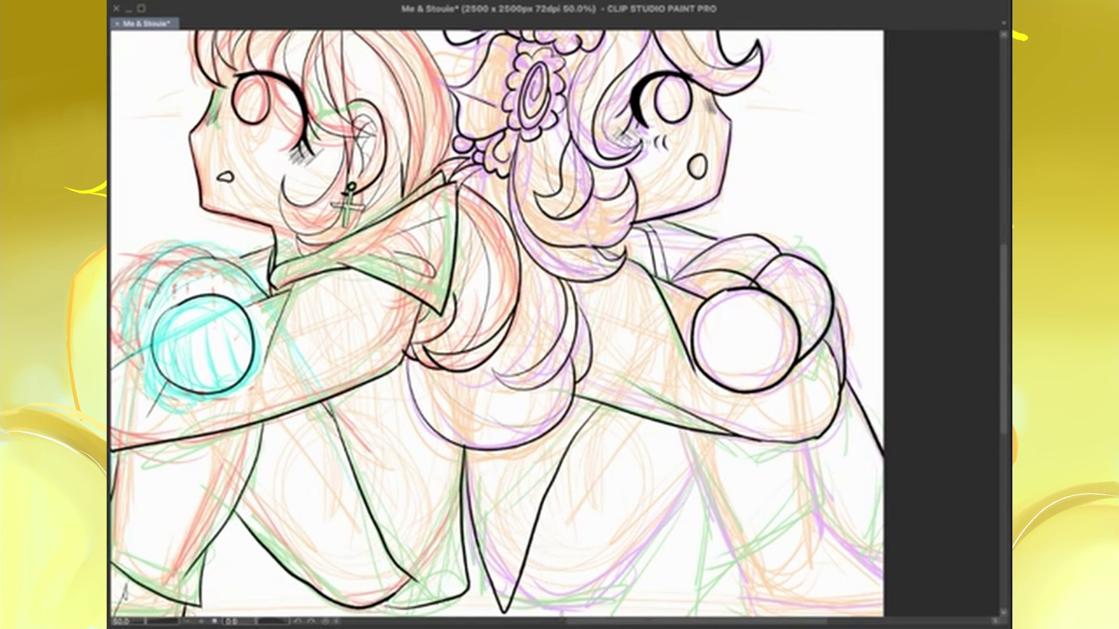
Ink the underside of the second character's thigh and check the drawing in a horizontally flipped view
scroll(496, 326, down, 3)
key(h)
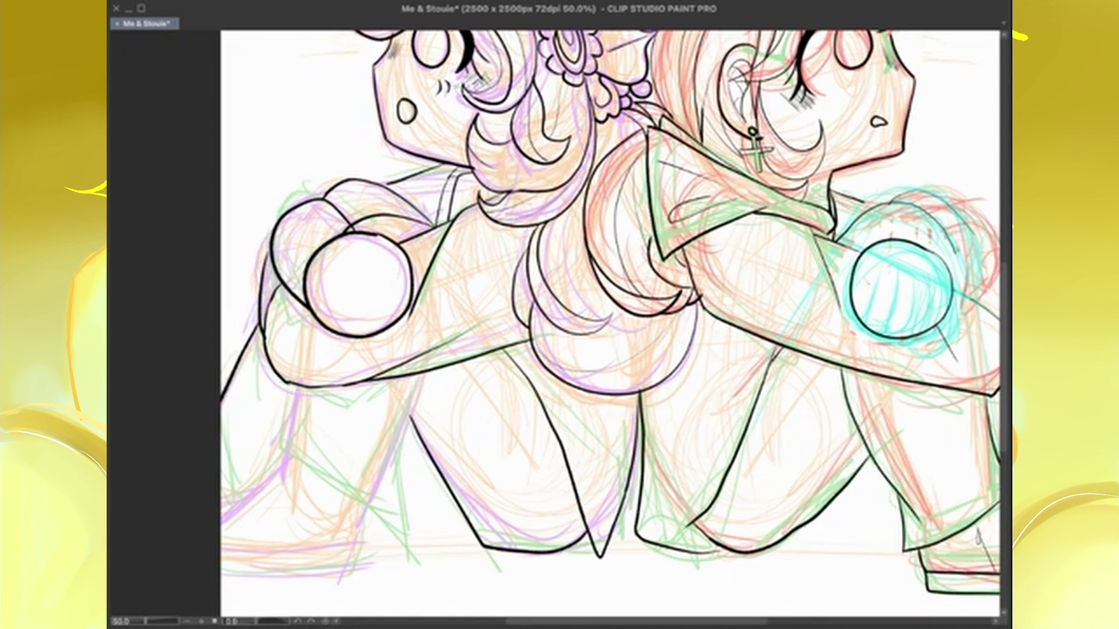
key(ctrl+0)
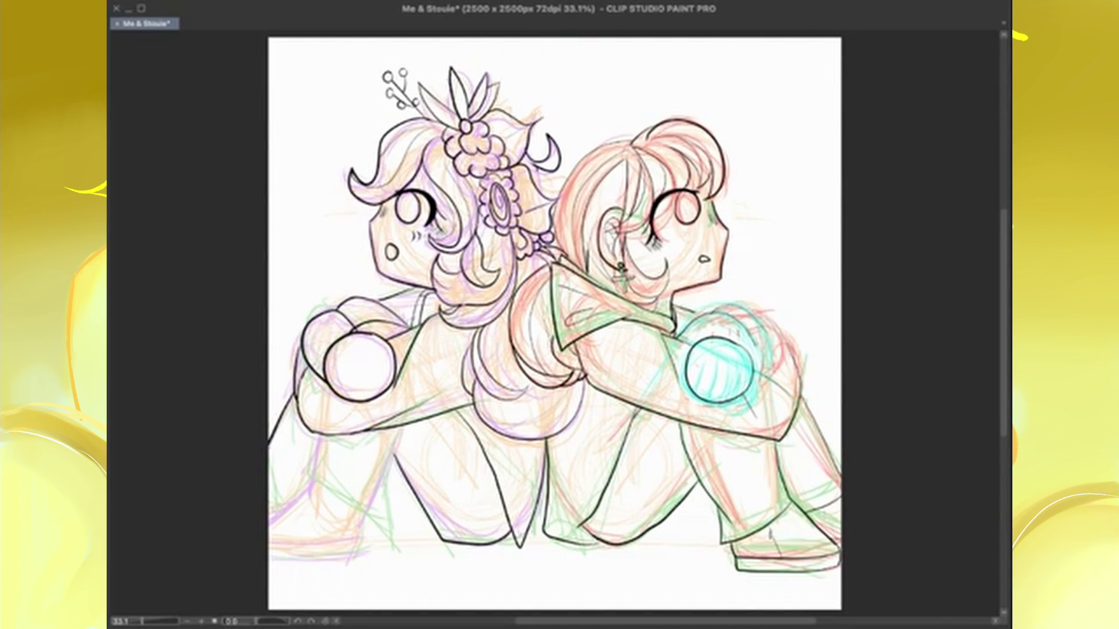
key(ctrl+plus)
key(ctrl+plus)
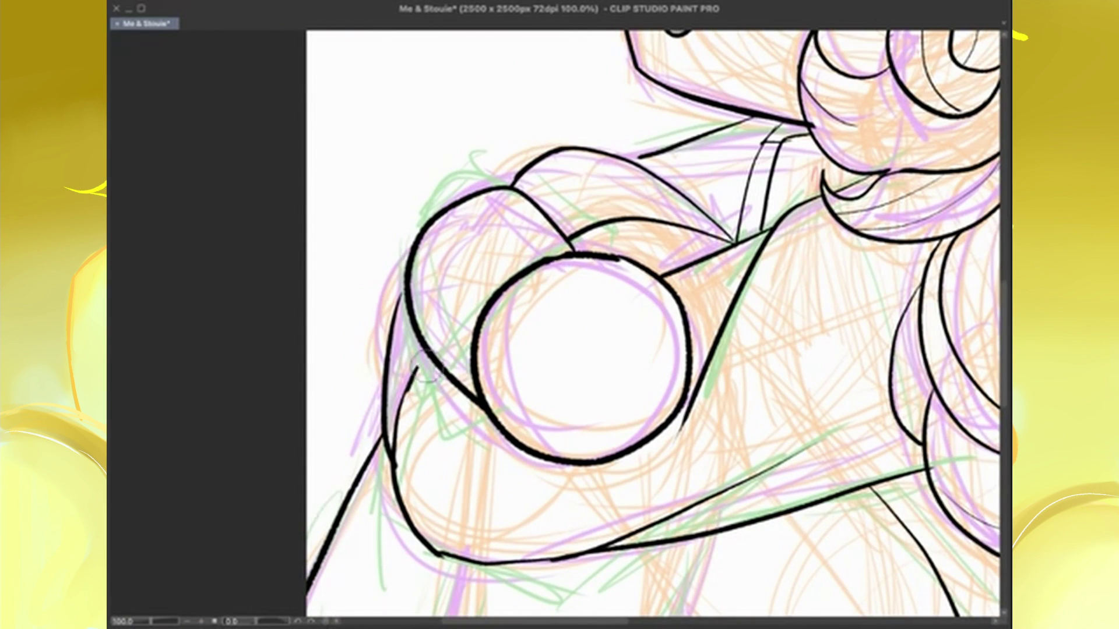
key(ctrl+minus)
key(ctrl+0)
Rework the rounded overlapping contours behind the first character's round hand, joining them to the knee outline
key(ctrl+plus)
key(ctrl+plus)
key(ctrl+plus)
mouse_move(411, 192)
mouse_down()
mouse_move(522, 259)
mouse_move(408, 349)
mouse_up()
key(ctrl+z)
key(ctrl+z)
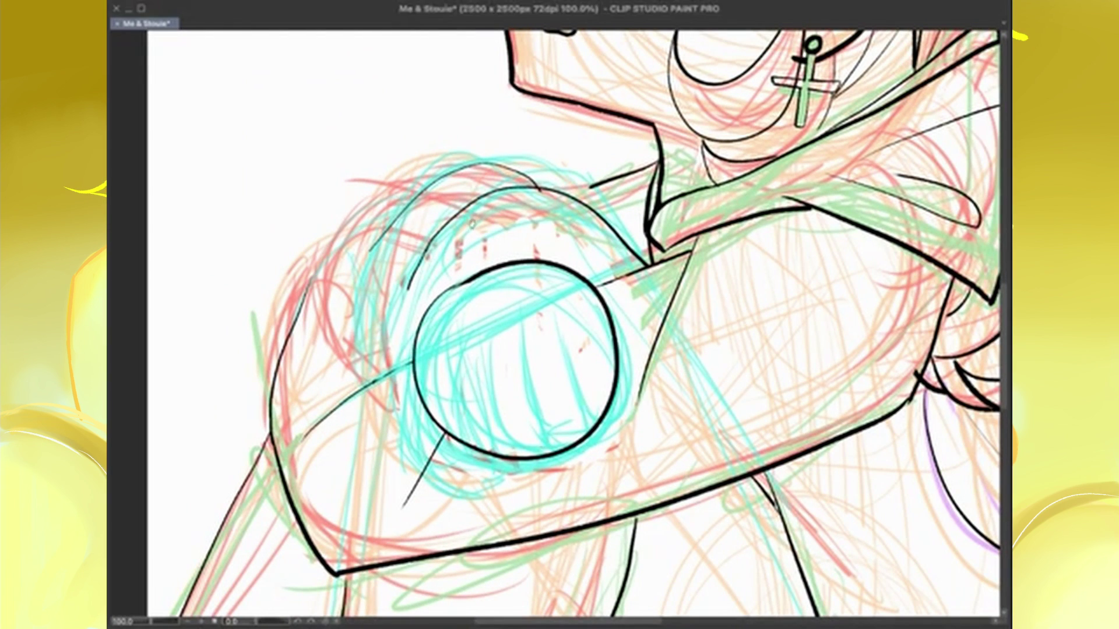
drag(434, 175, 536, 261)
mouse_move(434, 174)
mouse_down()
mouse_move(386, 316)
mouse_move(412, 348)
mouse_move(373, 201)
mouse_move(536, 260)
mouse_up()
key(ctrl+z)
key(ctrl+z)
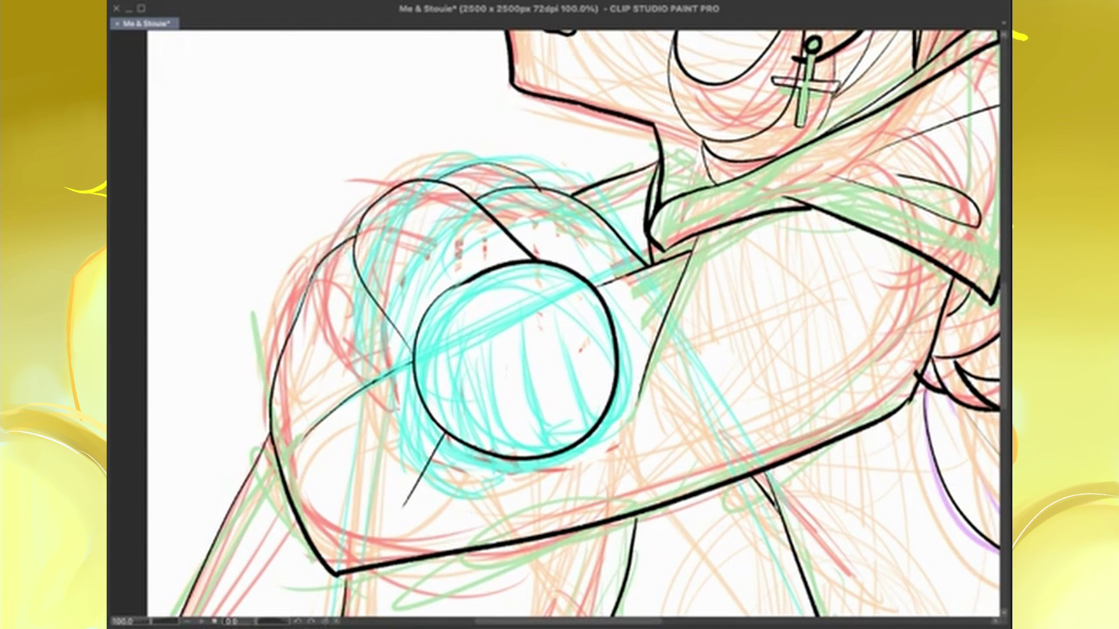
Ink the second character's lower legs with folded trouser cuffs and the outlines of both shoes
key(ctrl+minus)
key(ctrl+plus)
drag(252, 250, 228, 209)
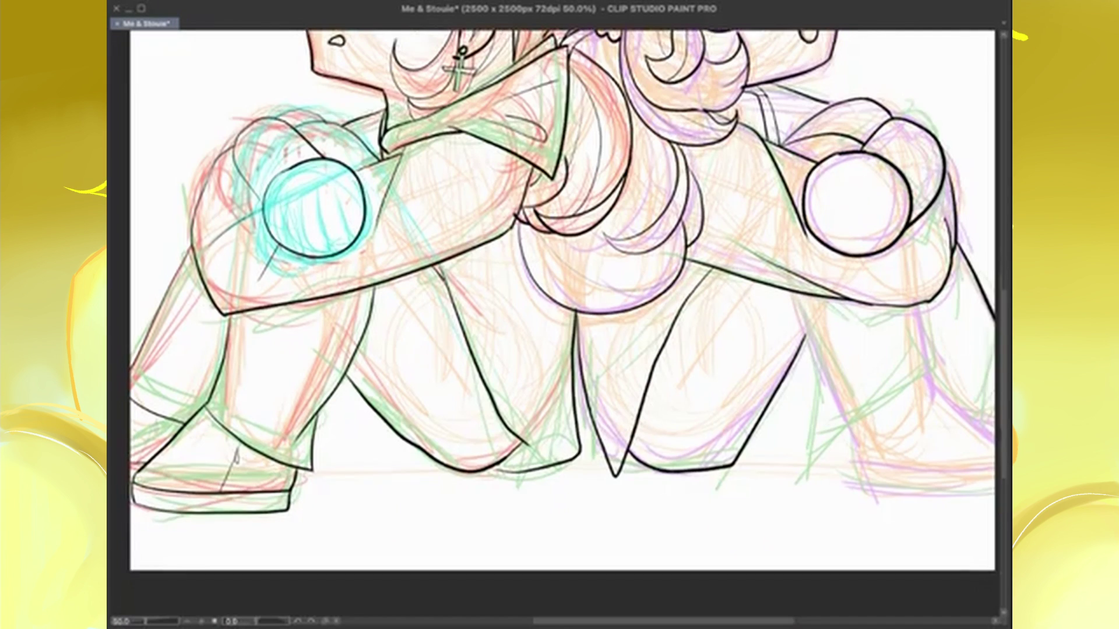
mouse_move(806, 376)
mouse_down()
mouse_move(893, 377)
mouse_move(804, 379)
mouse_up()
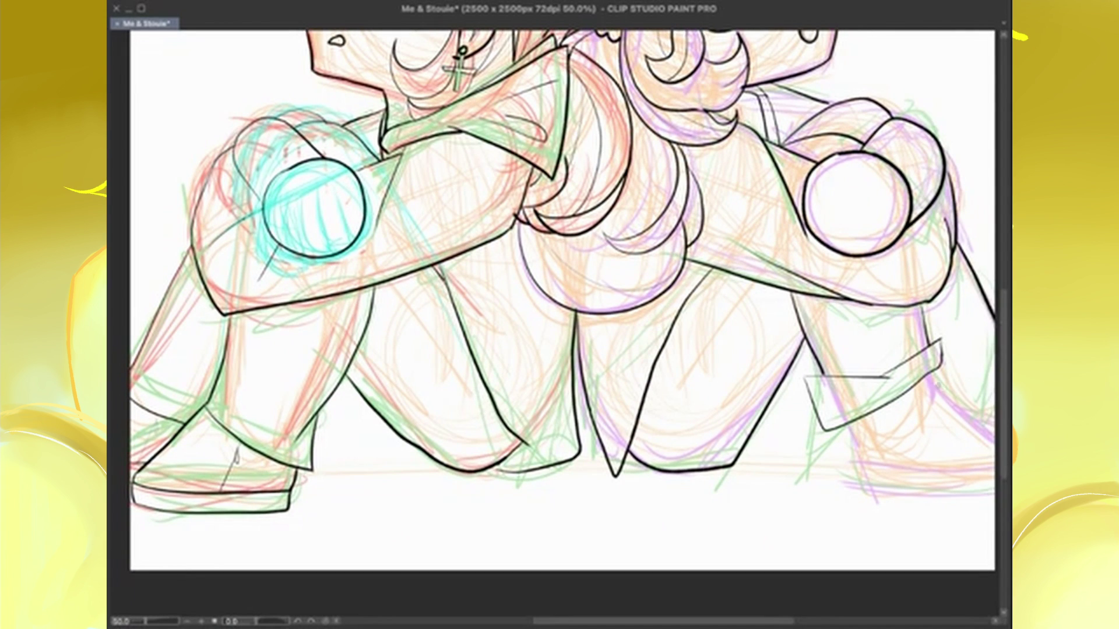
drag(848, 434, 995, 460)
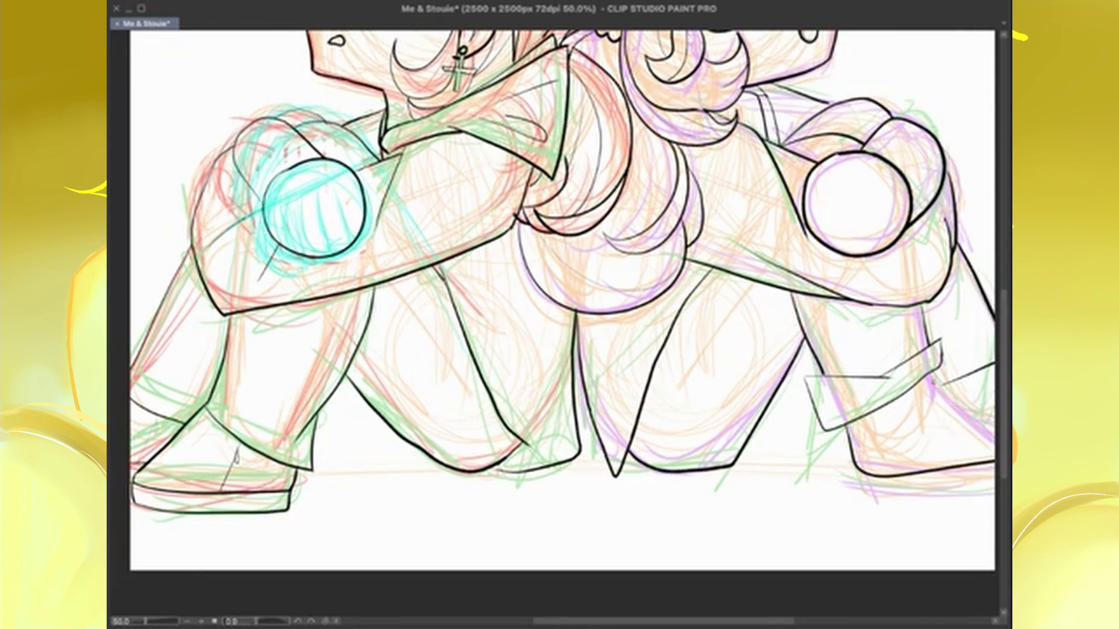
drag(931, 380, 994, 418)
key(ctrl+minus)
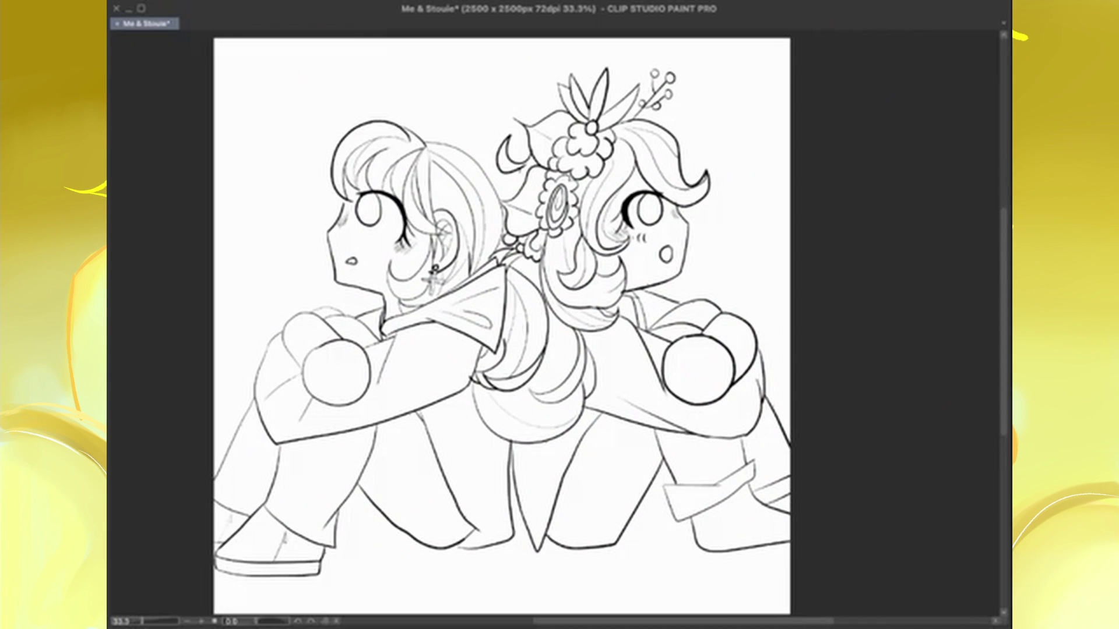
Ink an eyebrow above the eye of the short-haired character and another above the eye of the character with the hair ornament
key(ctrl+alt+0)
key(h)
drag(446, 220, 588, 126)
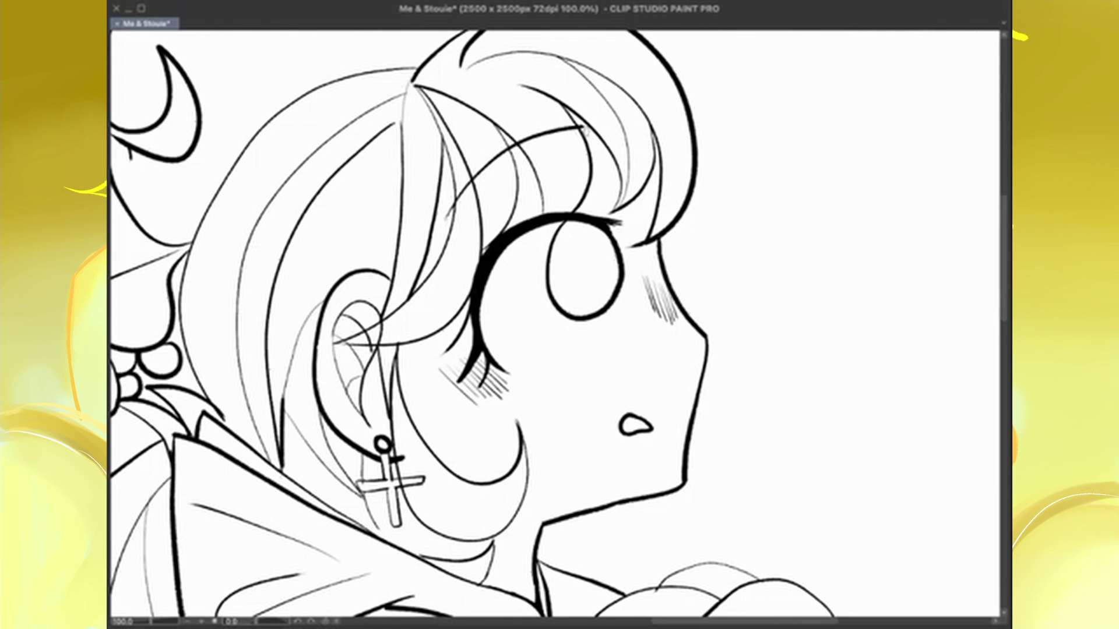
drag(477, 175, 588, 116)
key(h)
drag(488, 170, 636, 212)
drag(485, 172, 574, 179)
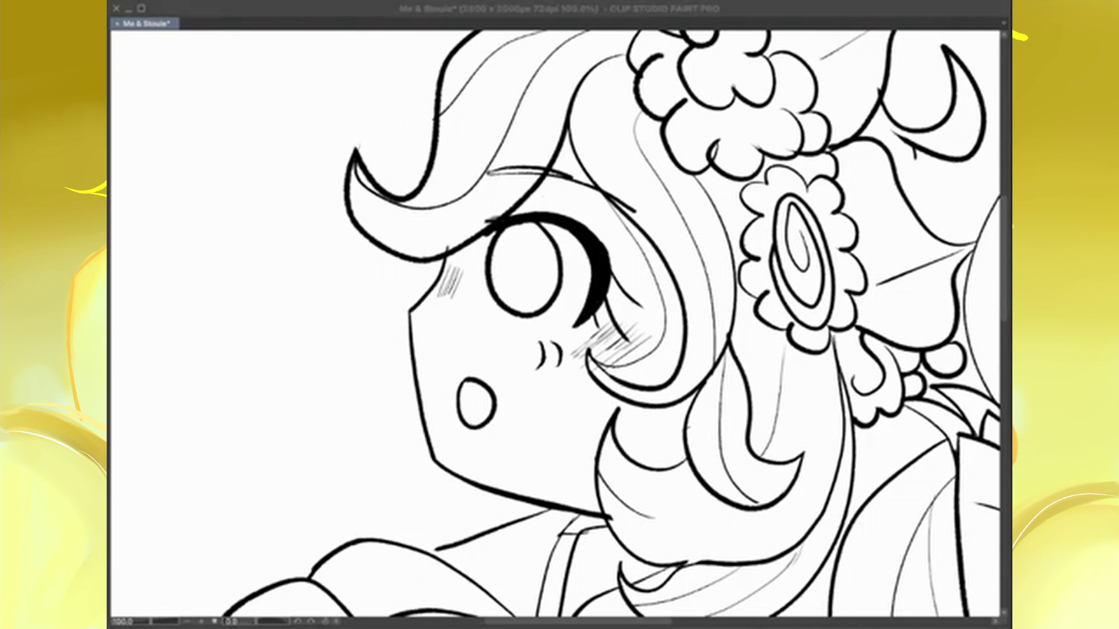
key(ctrl+0)
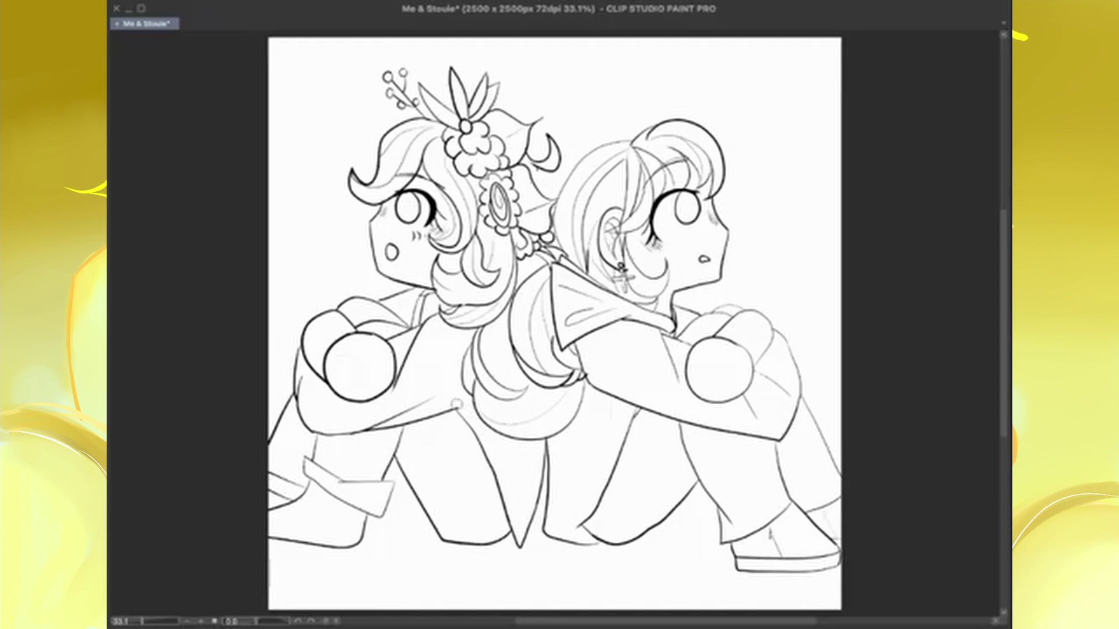
Remove the inked arm and hand of the character with the hair ornament and sketch a new arm pose in pink
mouse_move(458, 403)
mouse_down()
mouse_move(354, 433)
mouse_move(305, 425)
mouse_move(299, 380)
mouse_move(324, 338)
mouse_move(383, 345)
mouse_move(399, 373)
mouse_move(430, 327)
mouse_up()
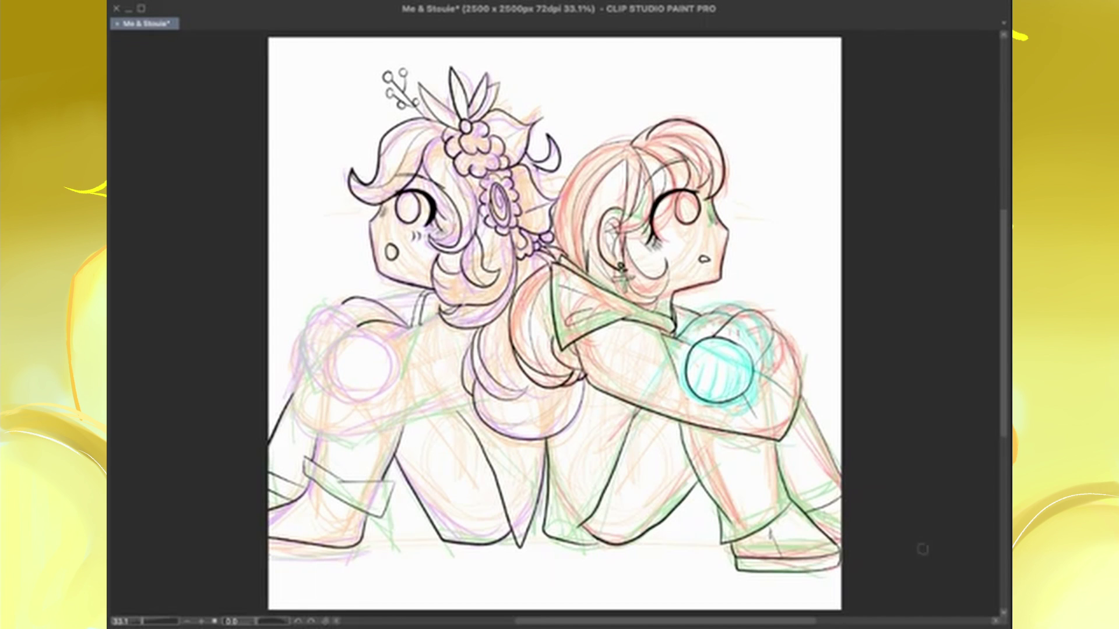
mouse_move(338, 356)
mouse_down()
mouse_move(361, 408)
mouse_move(431, 477)
mouse_move(467, 327)
mouse_move(483, 502)
mouse_up()
mouse_move(443, 419)
mouse_down()
mouse_move(326, 378)
mouse_move(303, 349)
mouse_move(423, 407)
mouse_move(487, 502)
mouse_move(384, 387)
mouse_up()
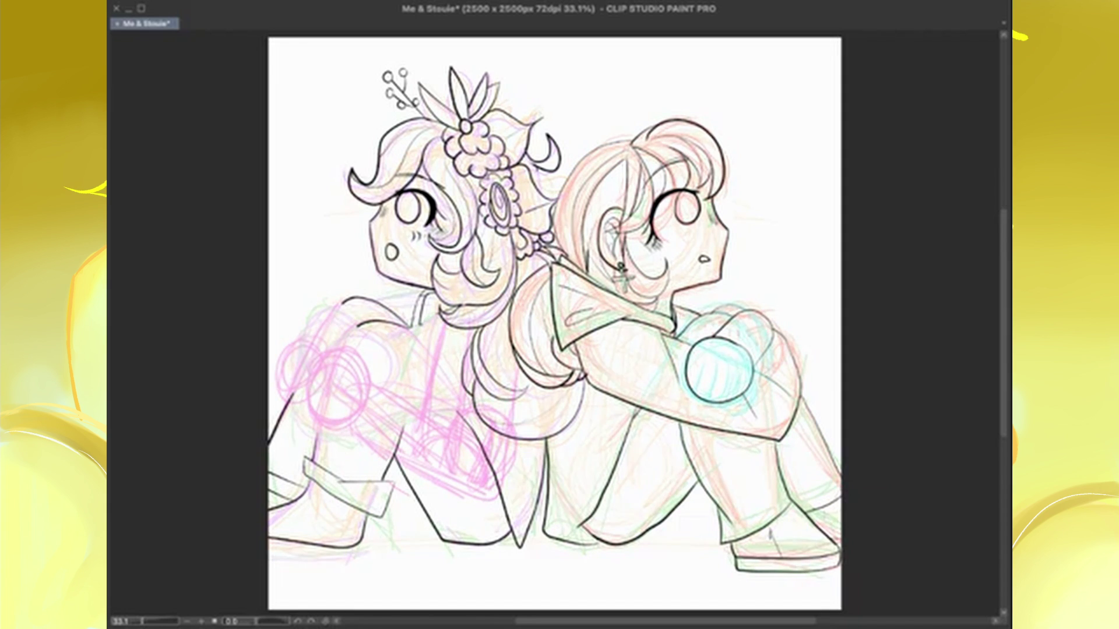
Ink both bent knees, the long thigh line and two round hands resting on the legs of the character with the hair ornament
drag(344, 300, 293, 390)
drag(360, 326, 324, 404)
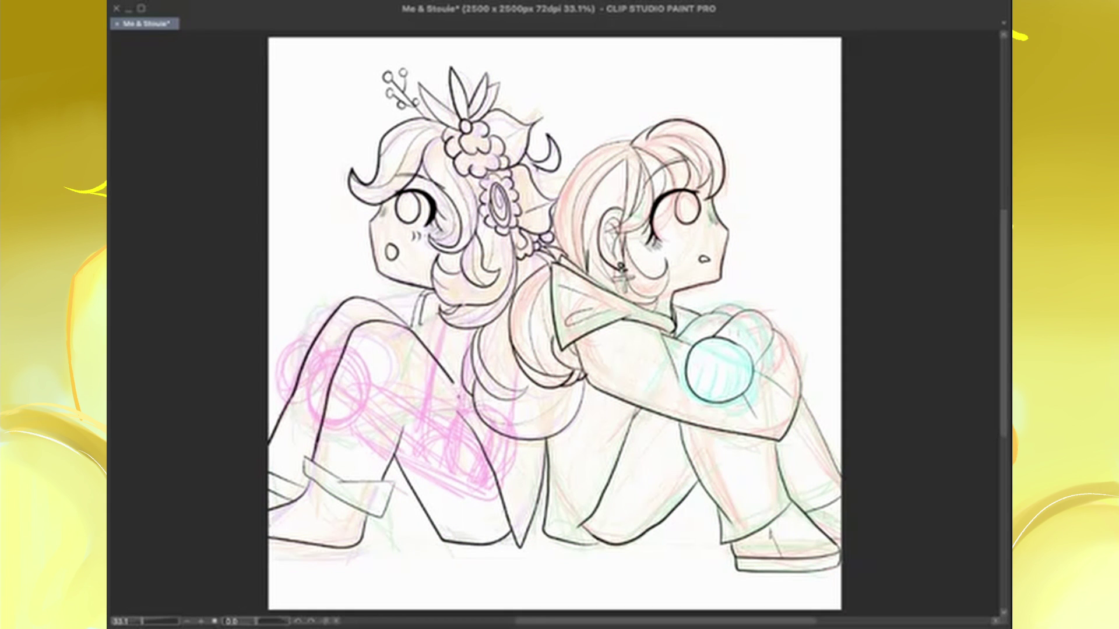
drag(458, 397, 484, 450)
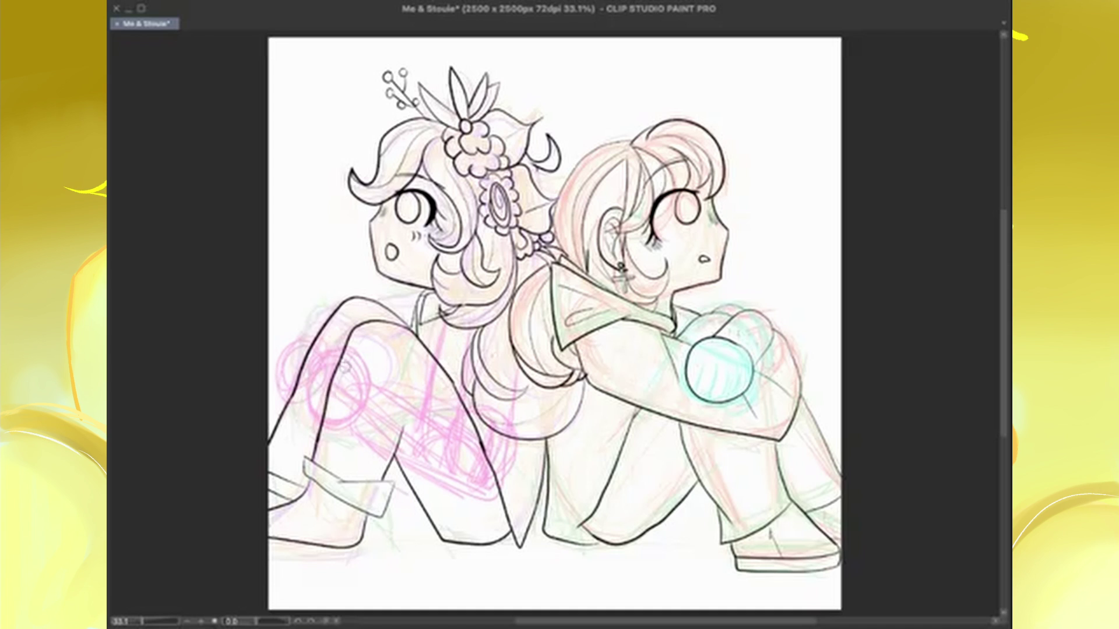
drag(303, 336, 338, 349)
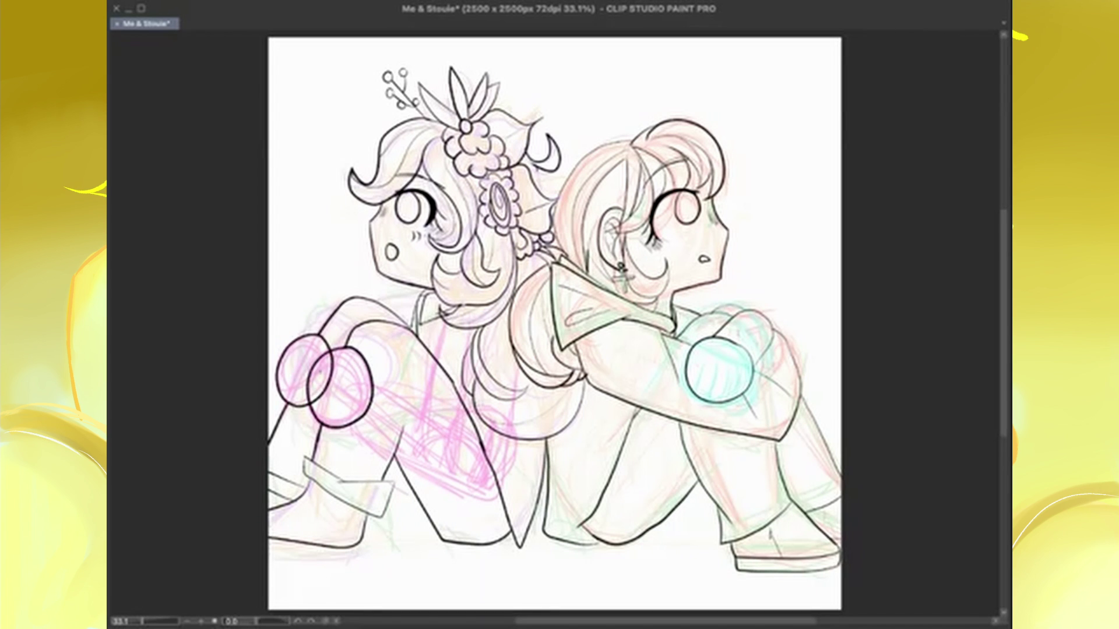
drag(373, 382, 461, 425)
drag(349, 424, 499, 500)
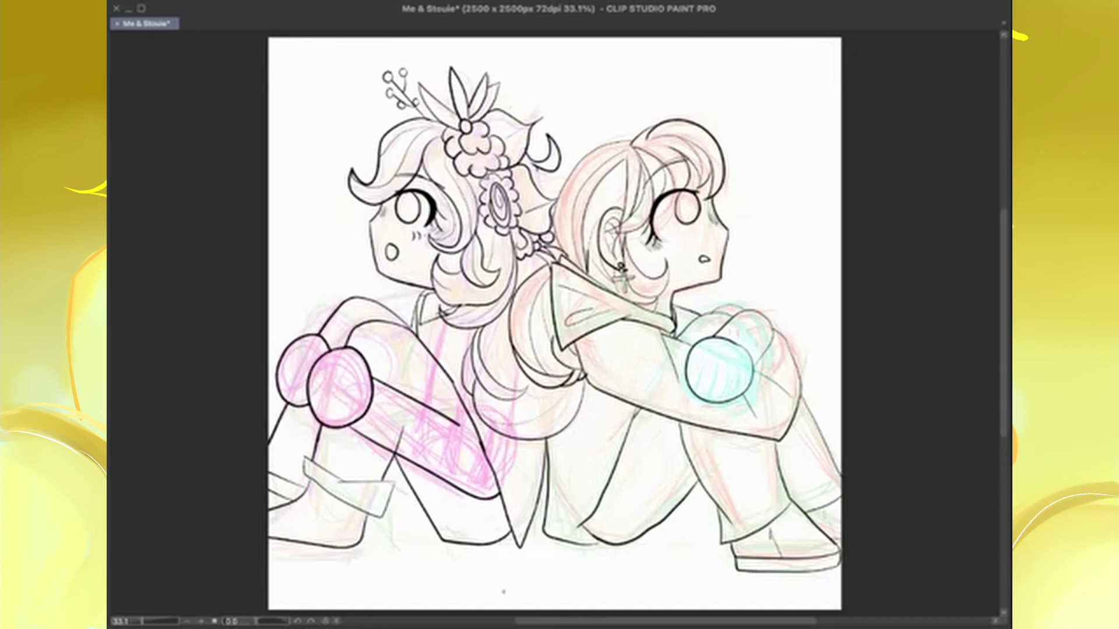
drag(349, 426, 530, 489)
drag(372, 377, 461, 425)
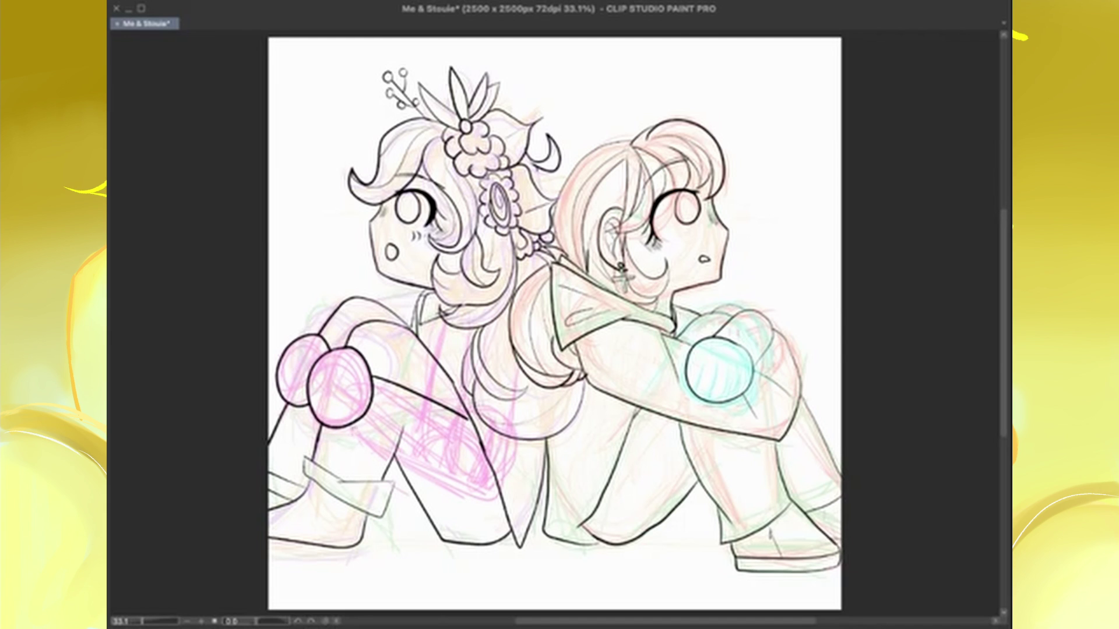
drag(348, 425, 508, 488)
key(ctrl+z)
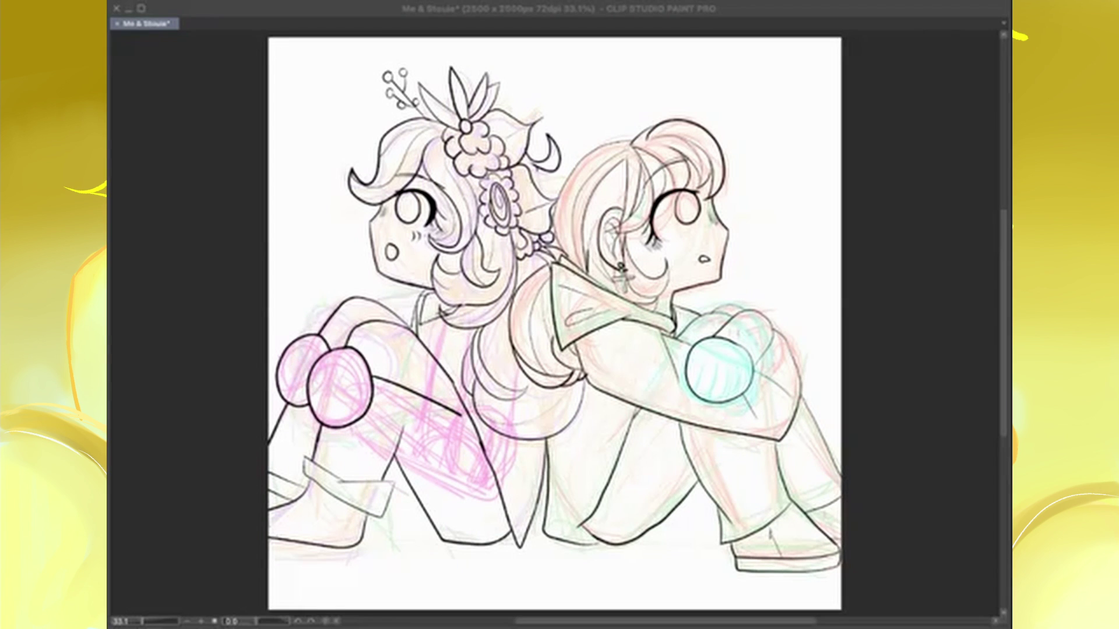
key(ctrl+z)
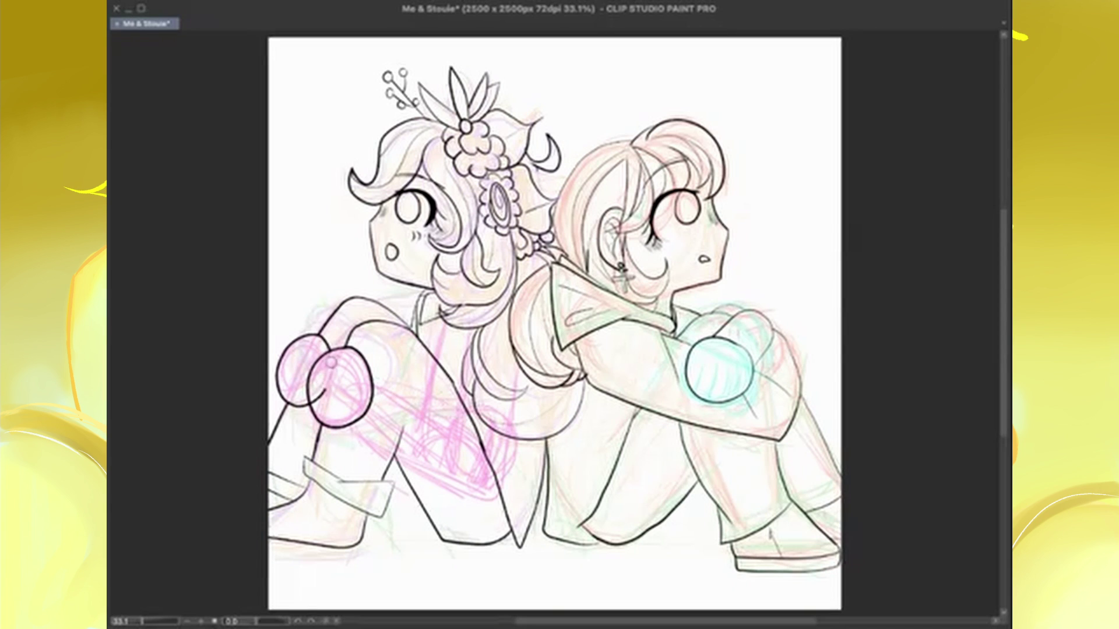
Sketch a wide angular sleeve in green below the round hands and ink its outline with crease lines at the elbow
mouse_move(448, 354)
mouse_down()
mouse_move(367, 419)
mouse_move(519, 434)
mouse_move(463, 460)
mouse_move(524, 489)
mouse_up()
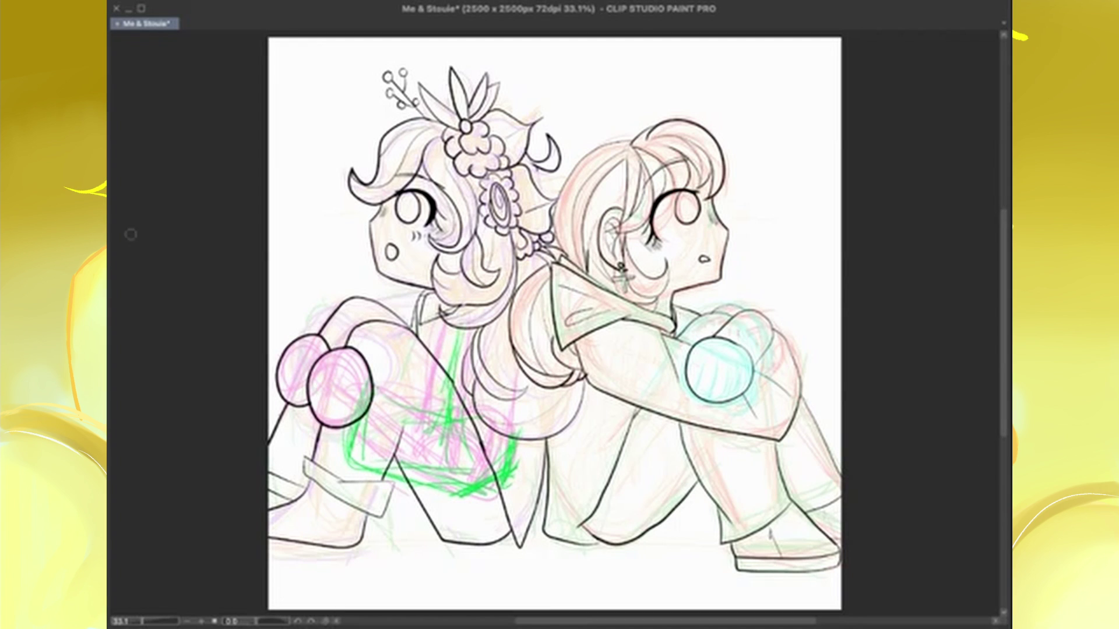
mouse_move(449, 376)
mouse_down()
mouse_move(365, 408)
mouse_move(476, 489)
mouse_up()
drag(455, 327, 449, 423)
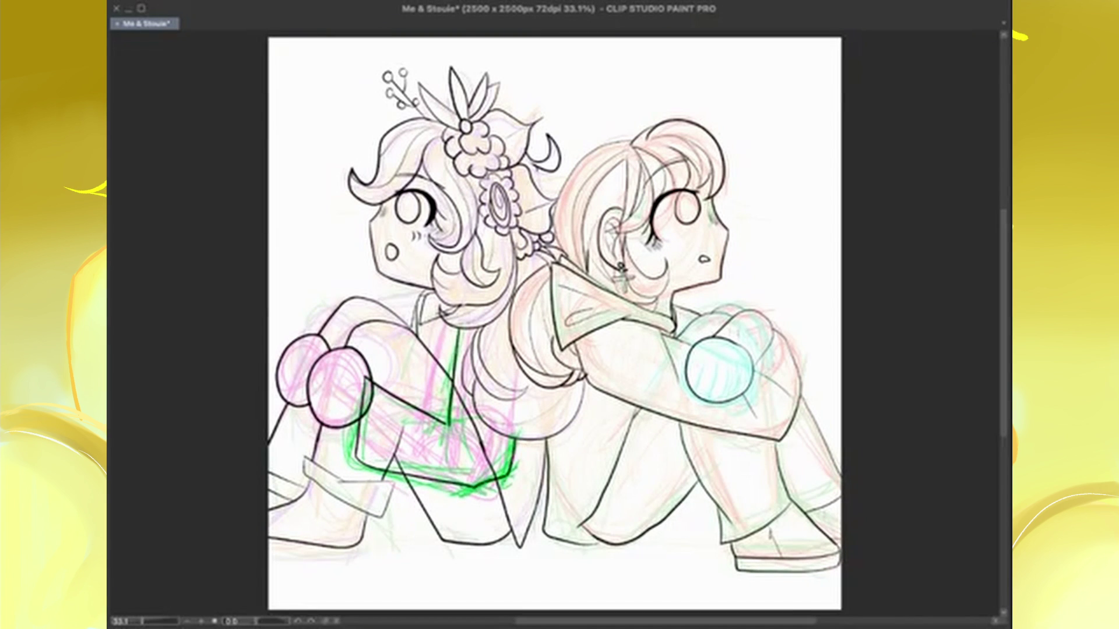
drag(515, 463, 473, 488)
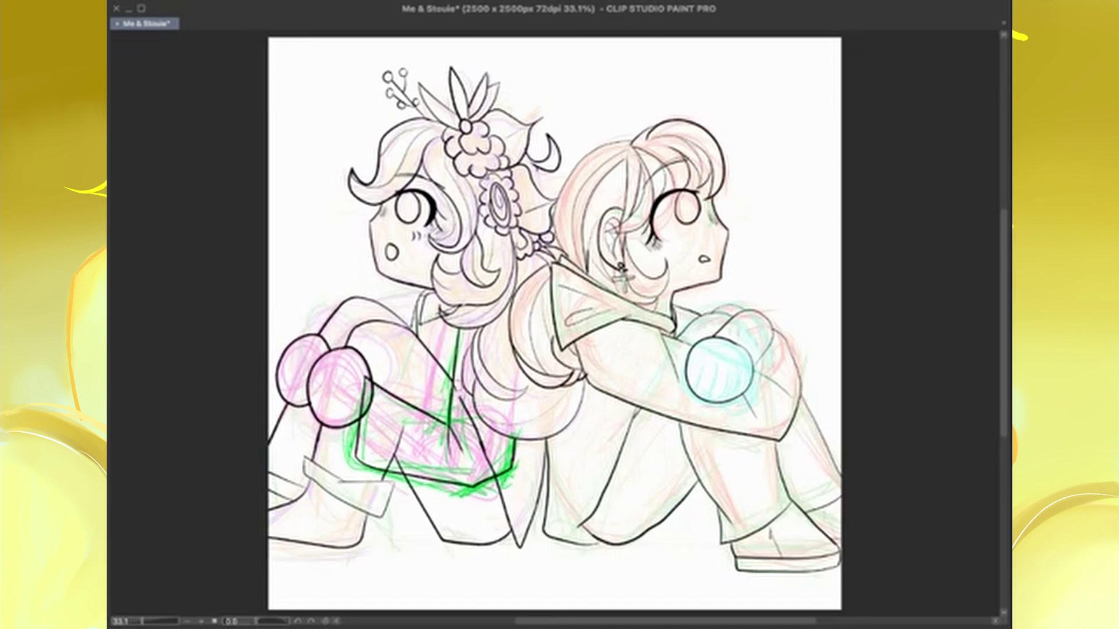
drag(469, 408, 404, 430)
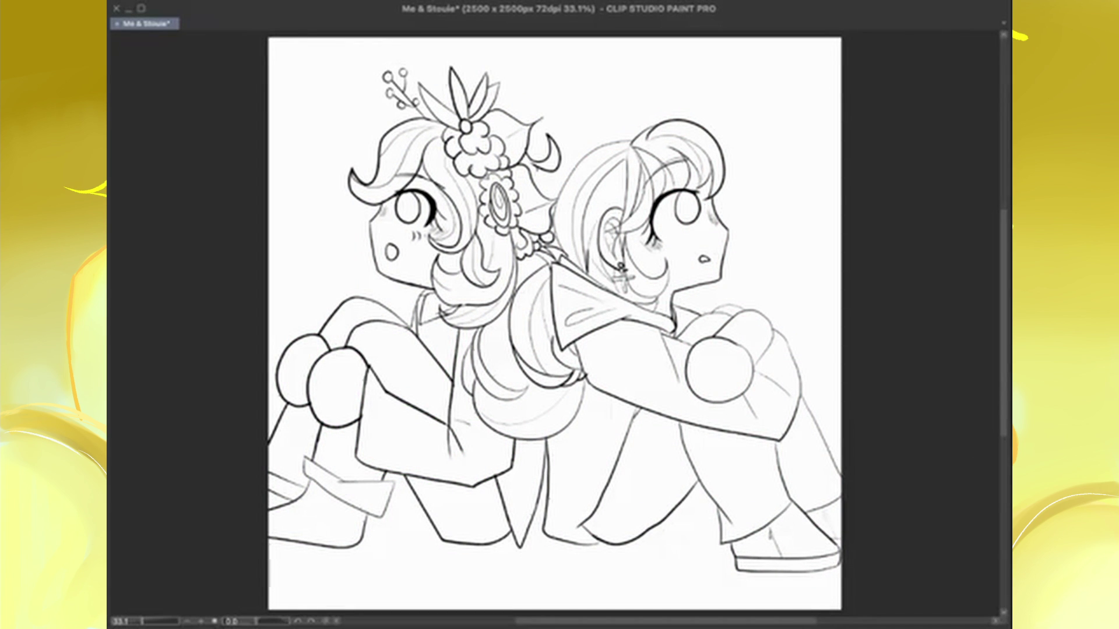
Thicken the outlines of the folded trouser cuffs and shoes of the character with the hair ornament
scroll(553, 320, up, 2)
scroll(540, 228, down, 4)
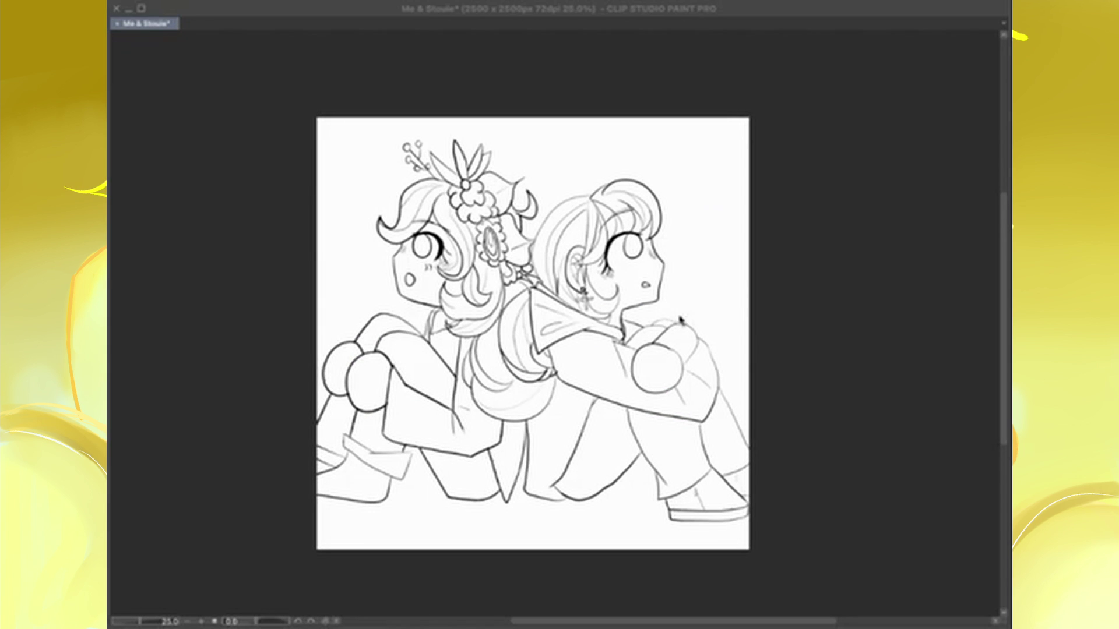
scroll(937, 427, up, 3)
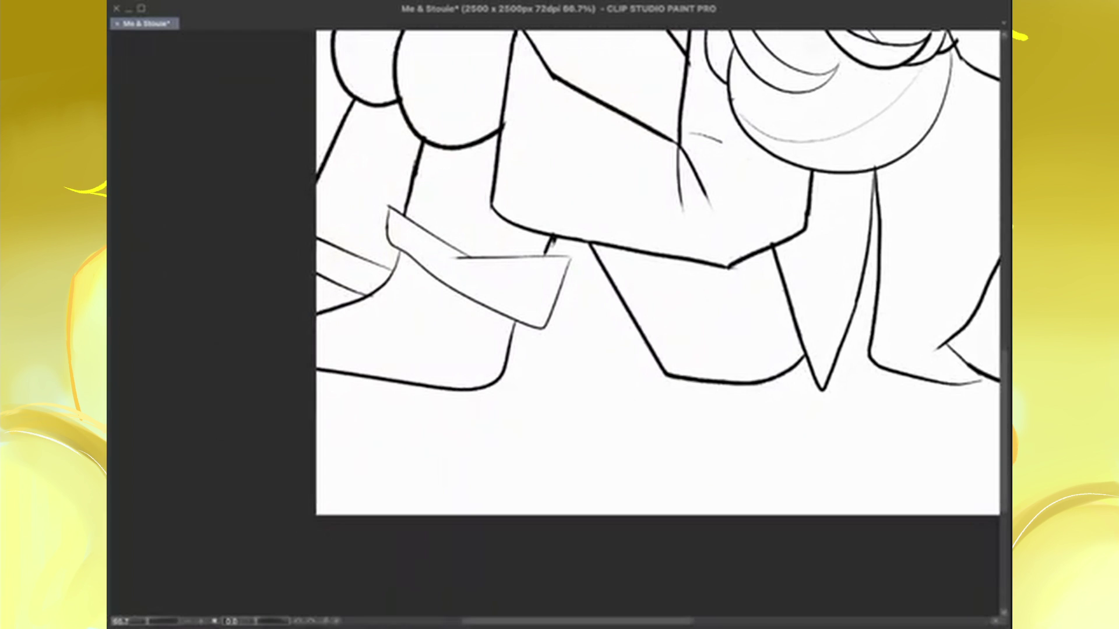
drag(552, 236, 547, 256)
drag(574, 257, 546, 328)
drag(457, 257, 560, 255)
drag(317, 371, 479, 390)
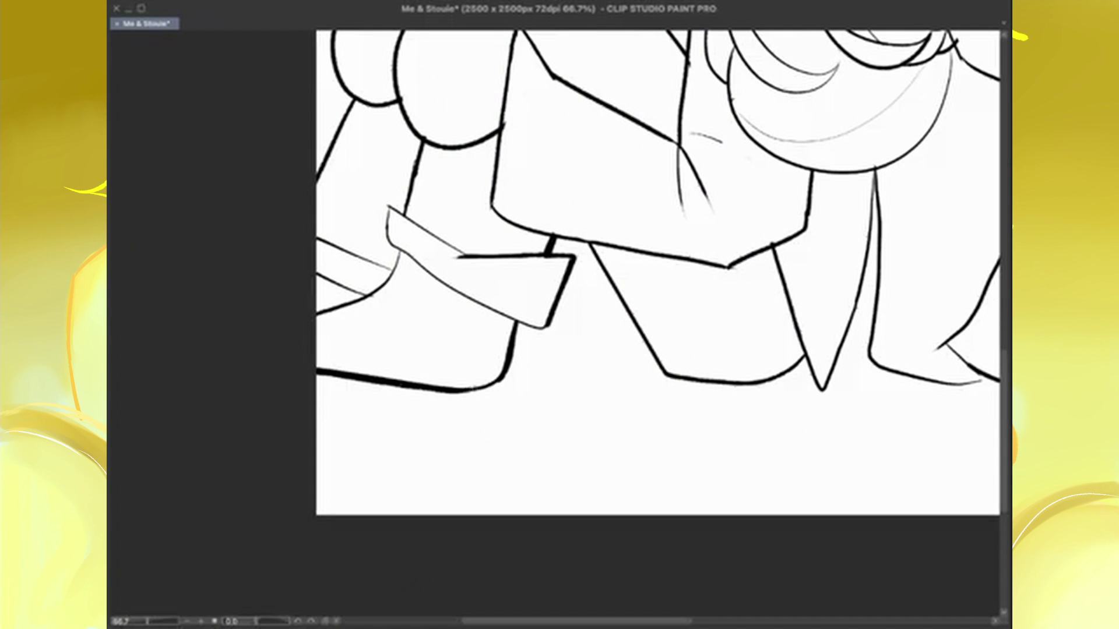
drag(318, 313, 399, 262)
mouse_move(388, 205)
mouse_down()
mouse_move(423, 266)
mouse_move(545, 329)
mouse_up()
drag(388, 201, 465, 257)
drag(318, 271, 367, 296)
mouse_move(318, 236)
mouse_down()
mouse_move(401, 271)
mouse_move(439, 263)
mouse_up()
Thicken the outlines of the two round hands, the shins below them and the sleeve's front edge
key(ctrl+minus)
key(ctrl+minus)
key(ctrl+plus)
mouse_move(477, 319)
mouse_down()
mouse_move(453, 372)
mouse_move(470, 239)
mouse_move(544, 239)
mouse_move(601, 262)
mouse_up()
mouse_move(530, 246)
mouse_down()
mouse_move(515, 333)
mouse_move(594, 345)
mouse_move(518, 408)
mouse_up()
drag(600, 263, 583, 408)
Thicken the wide sleeve's upper and lower edges, its elbow corner and the vertical line under the hair
mouse_move(603, 251)
mouse_down()
mouse_move(595, 300)
mouse_move(722, 352)
mouse_up()
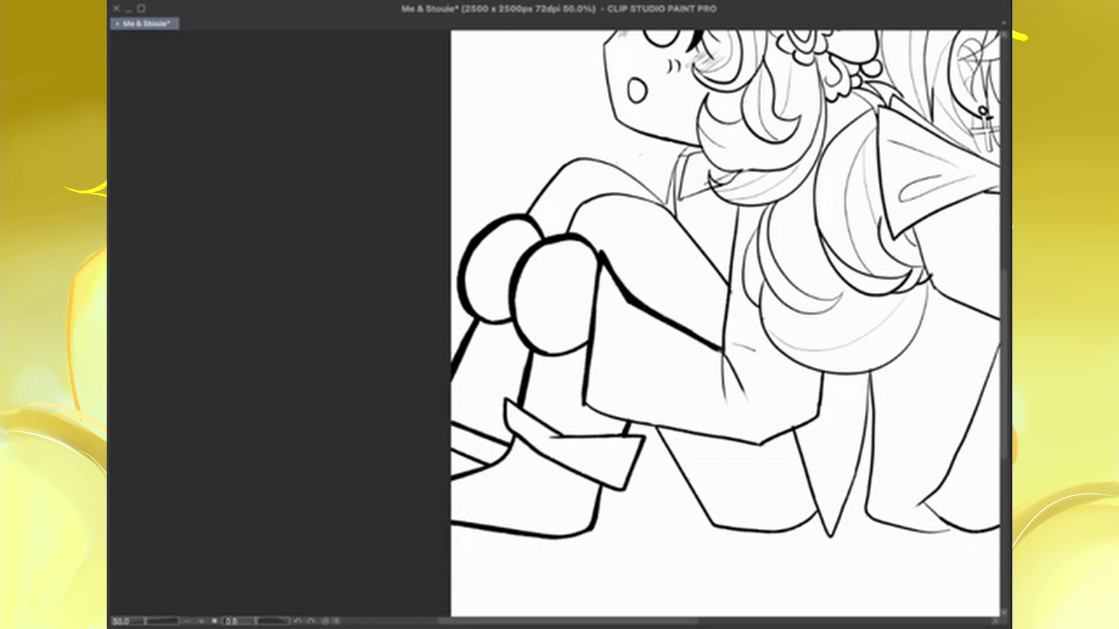
drag(740, 204, 724, 352)
drag(583, 404, 758, 444)
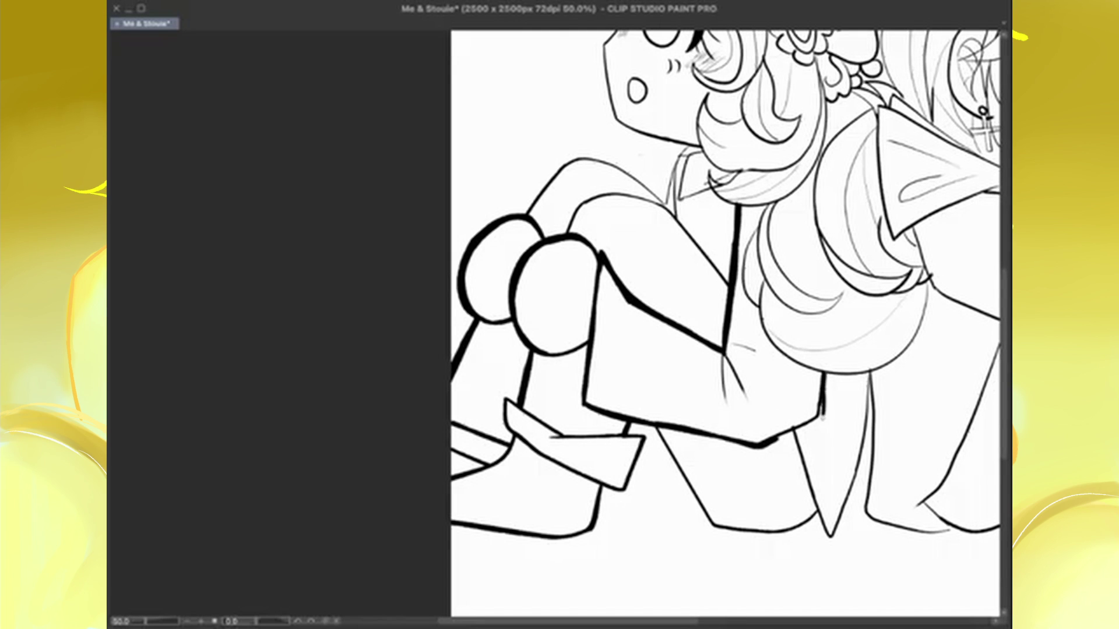
drag(823, 379, 759, 446)
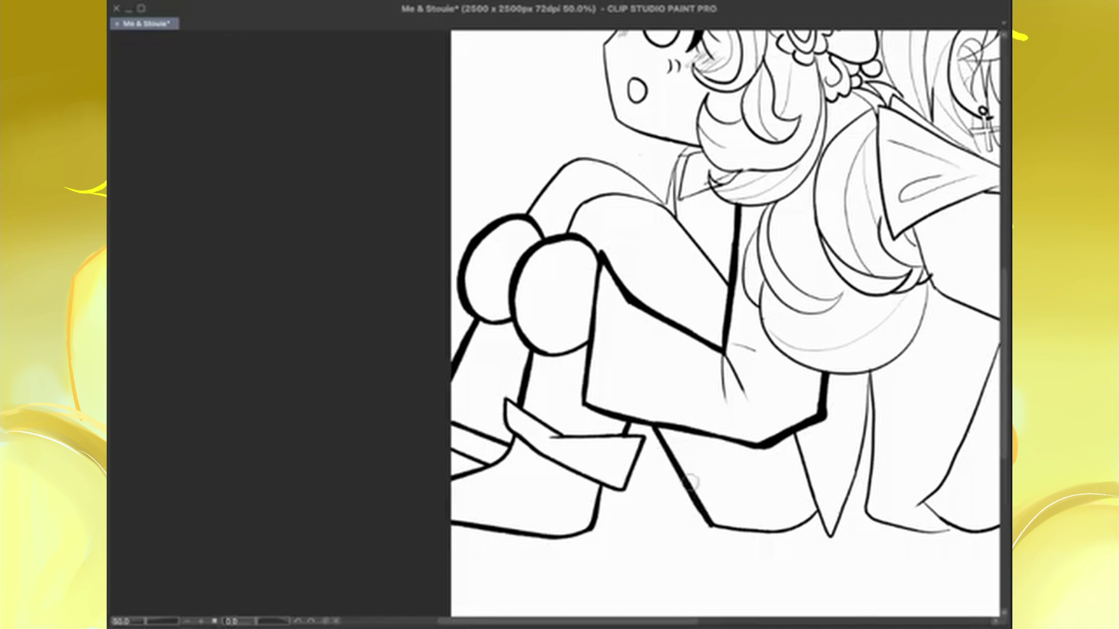
Thicken the underside of the thigh and the pointed shape beside it below the sleeve
mouse_move(543, 208)
mouse_down()
mouse_move(418, 248)
mouse_move(330, 258)
mouse_up()
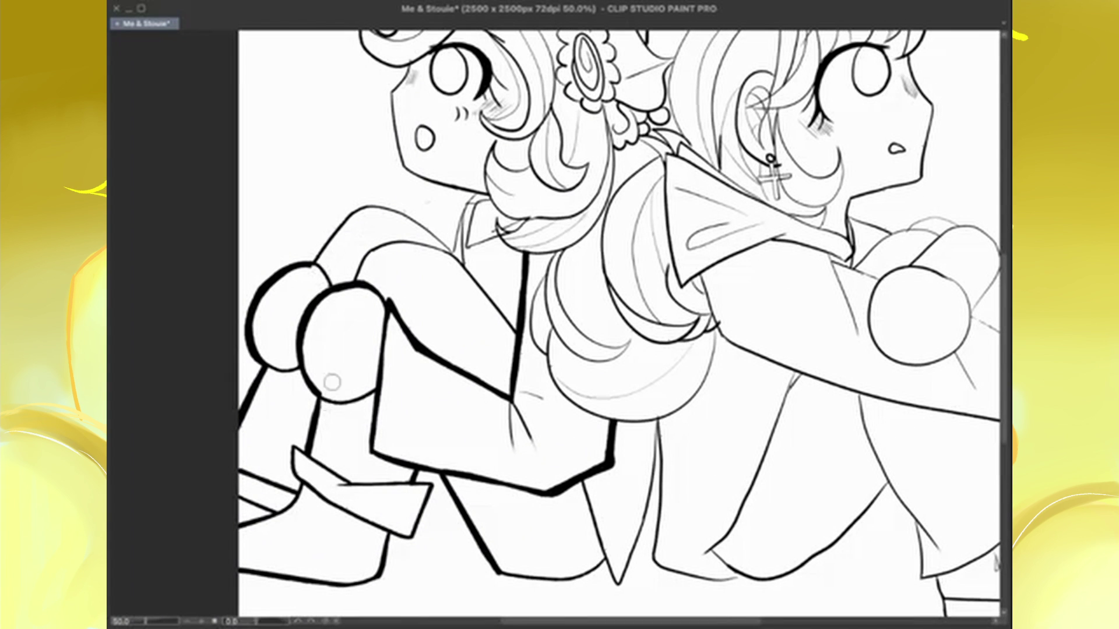
drag(513, 580, 612, 582)
mouse_move(580, 480)
mouse_down()
mouse_move(619, 596)
mouse_move(657, 425)
mouse_up()
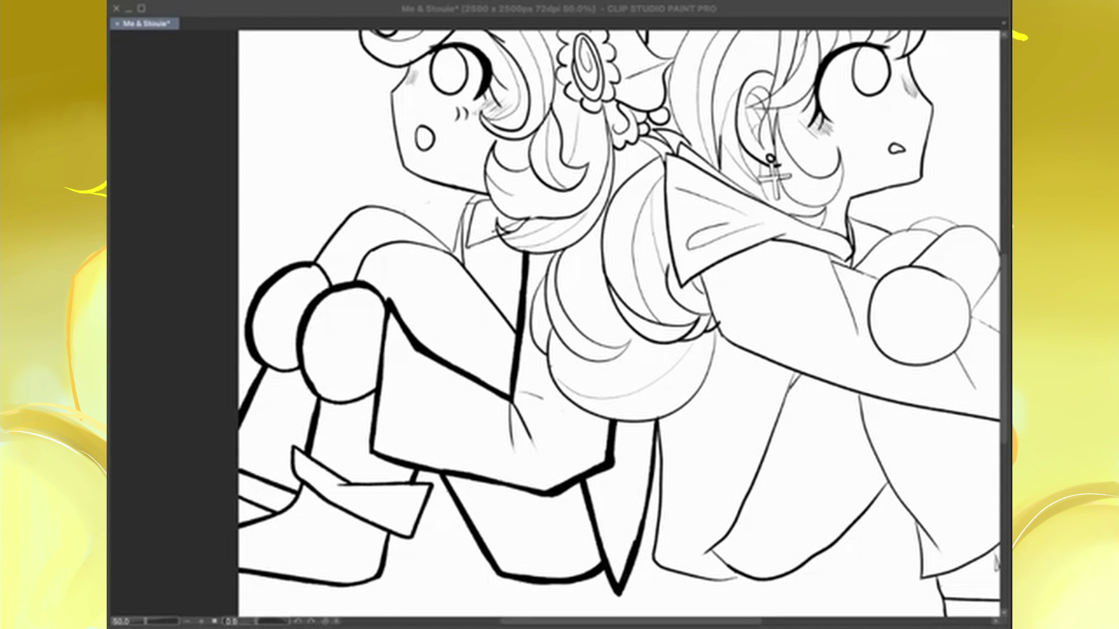
key(ctrl+minus)
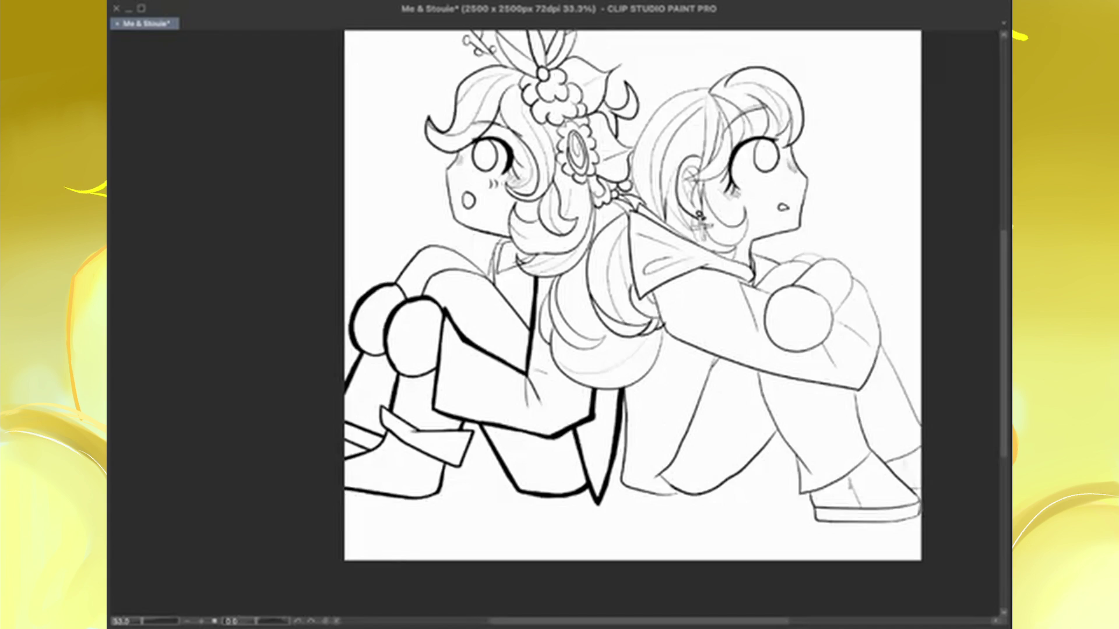
Thicken the far knee's outer contour and the neck line of the character with the hair ornament
key(ctrl+minus)
key(ctrl+alt+0)
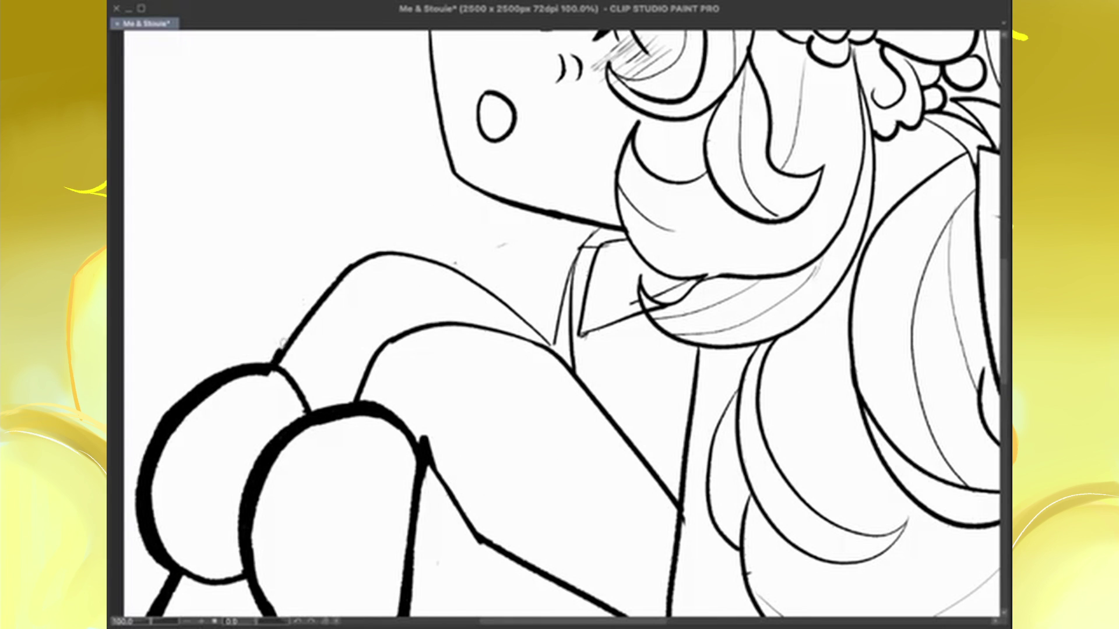
mouse_move(273, 357)
mouse_down()
mouse_move(334, 273)
mouse_move(386, 244)
mouse_move(430, 249)
mouse_move(488, 285)
mouse_move(555, 349)
mouse_up()
drag(595, 227, 555, 353)
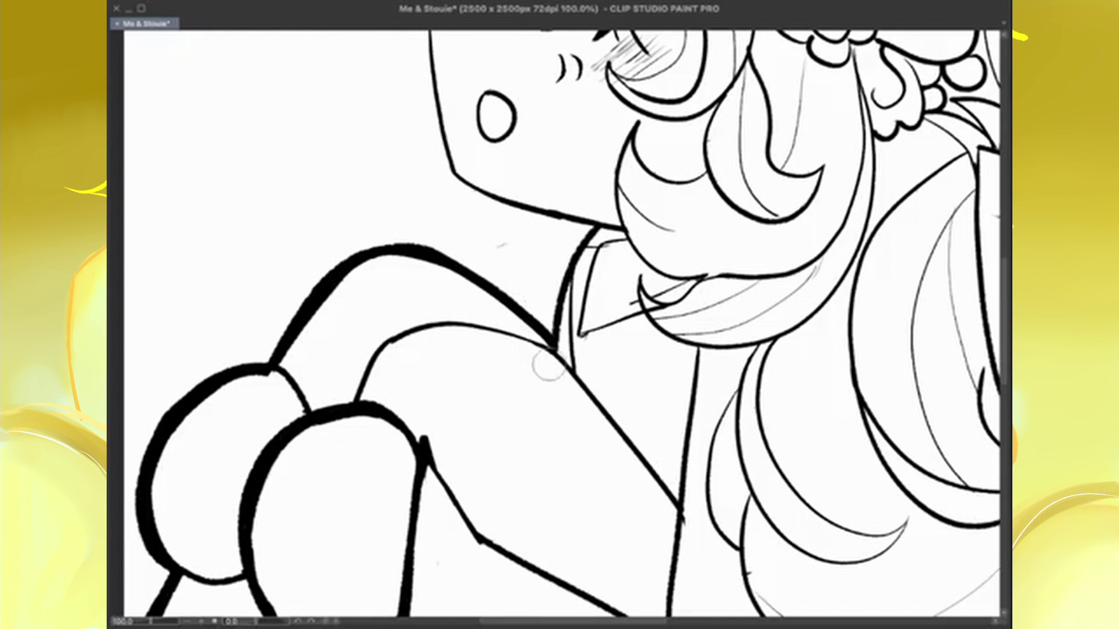
mouse_move(594, 190)
mouse_down()
mouse_move(606, 315)
mouse_move(746, 431)
mouse_up()
Thicken the face profile and the outer contour of the curled fringe on the character with the hair ornament
key(ctrl+minus)
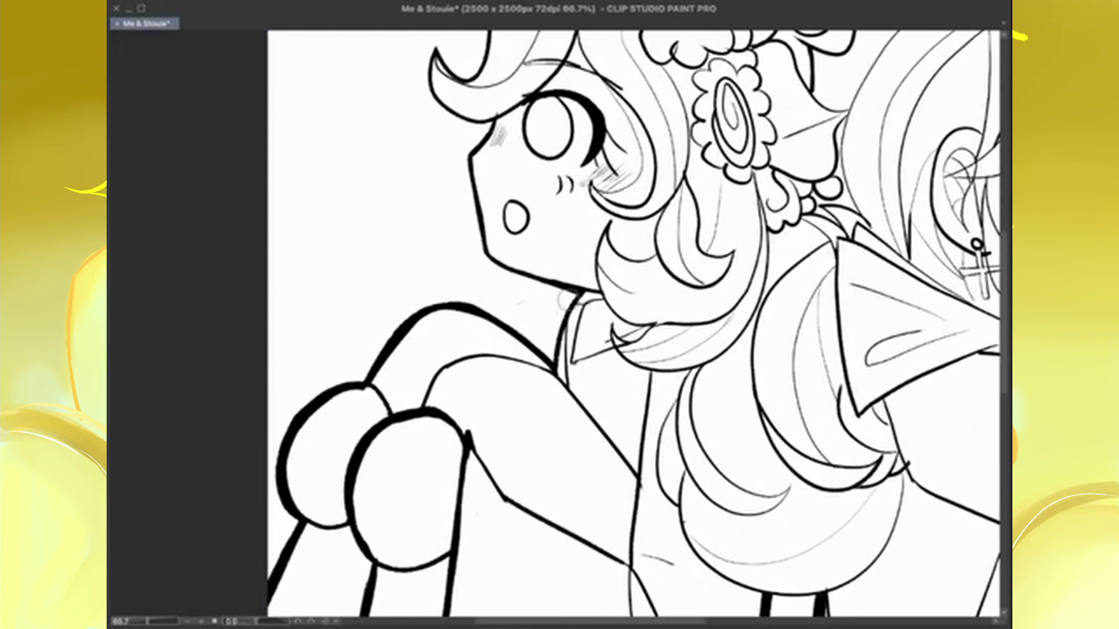
drag(461, 107, 434, 55)
mouse_move(492, 125)
mouse_down()
mouse_move(437, 41)
mouse_move(455, 289)
mouse_up()
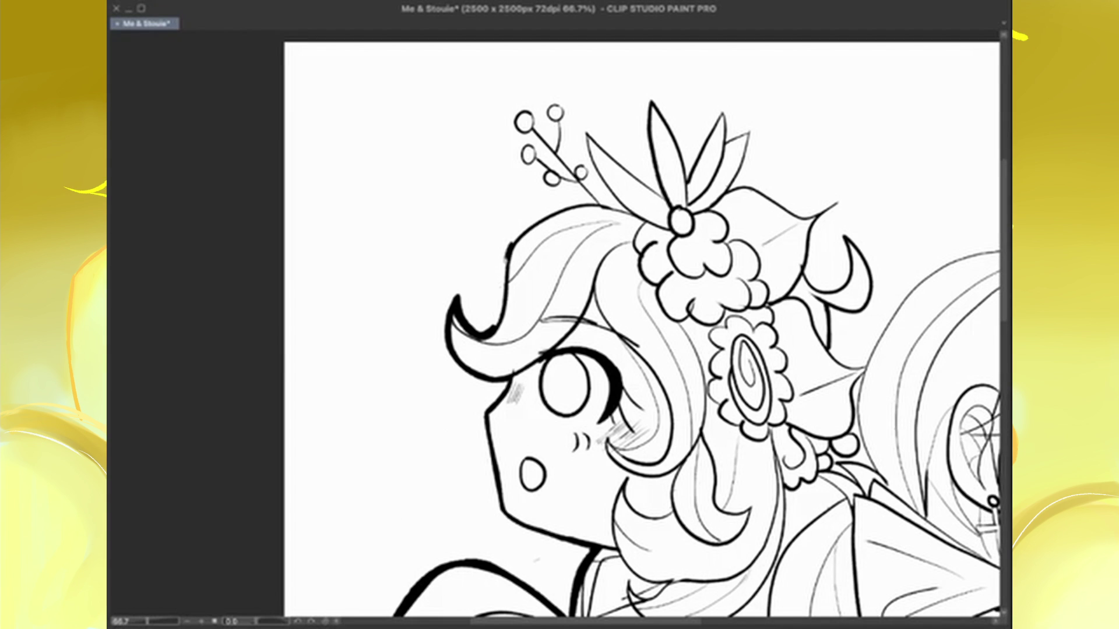
drag(500, 324, 604, 213)
Thicken the outer edges of the pointed leaves on top of the hair ornament, redoing the middle leaf's strokes
mouse_move(585, 133)
mouse_down()
mouse_move(636, 201)
mouse_move(648, 99)
mouse_move(687, 198)
mouse_move(727, 110)
mouse_up()
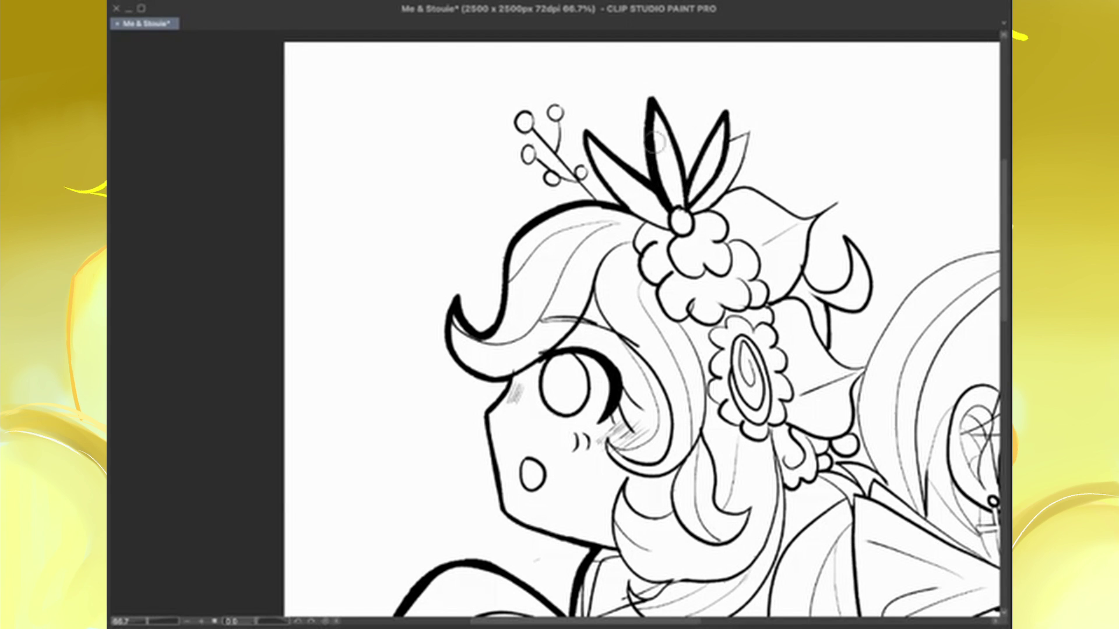
key(ctrl+z)
key(ctrl+z)
key(ctrl+z)
drag(664, 201, 648, 93)
mouse_move(649, 93)
mouse_down()
mouse_move(687, 195)
mouse_move(726, 108)
mouse_move(750, 131)
mouse_move(702, 192)
mouse_up()
key(ctrl+z)
drag(748, 153, 729, 193)
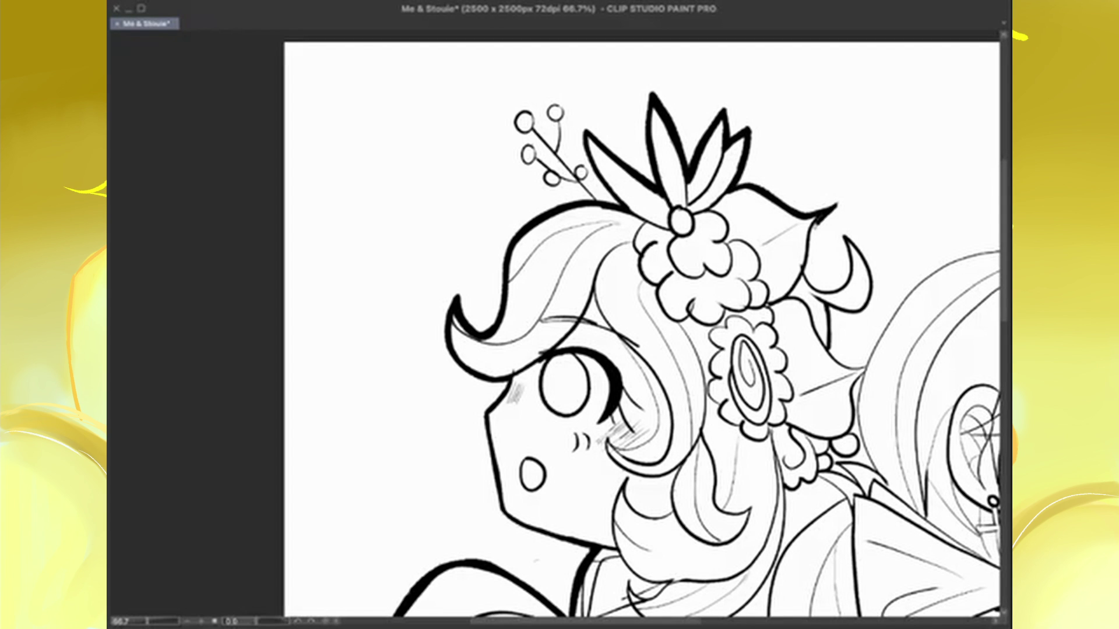
Thicken the outer contours behind the hair ornament, from the curled piece down to the small beads and lower flower
mouse_move(822, 233)
mouse_down()
mouse_move(872, 317)
mouse_move(871, 371)
mouse_move(805, 466)
mouse_up()
scroll(641, 326, down, 3)
scroll(641, 326, up, 3)
drag(809, 472, 781, 496)
drag(641, 407, 496, 146)
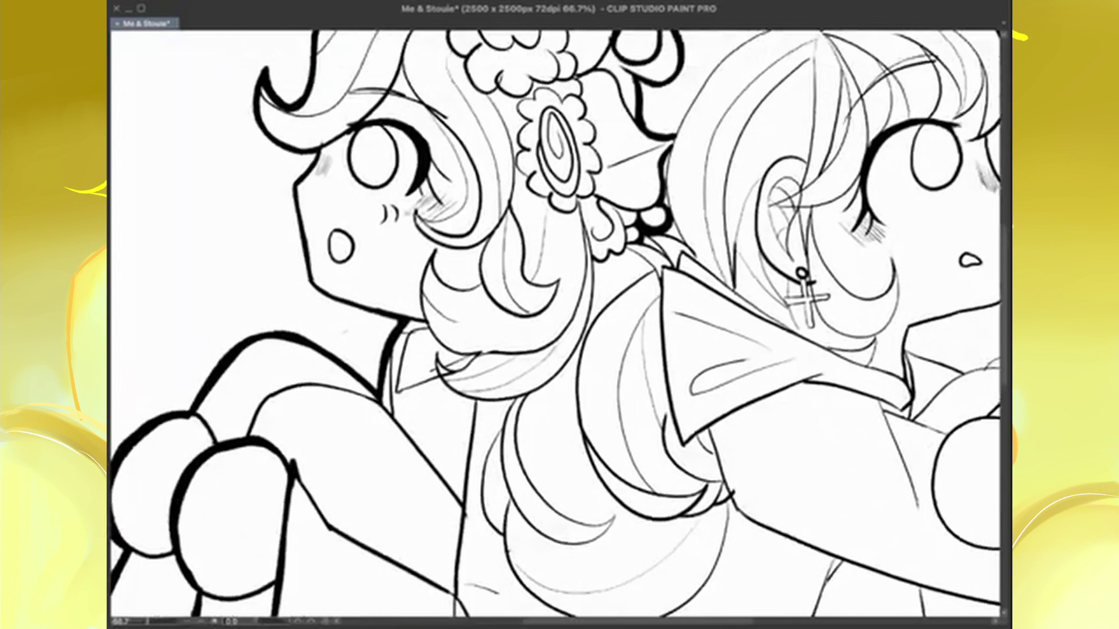
Thicken the back contour of the long hair from below the flowers down to the start of the lower curls
scroll(559, 327, up, 3)
drag(600, 201, 498, 402)
drag(513, 341, 487, 439)
mouse_move(559, 326)
mouse_down()
mouse_move(676, 233)
mouse_move(536, 357)
mouse_up()
drag(553, 329, 518, 495)
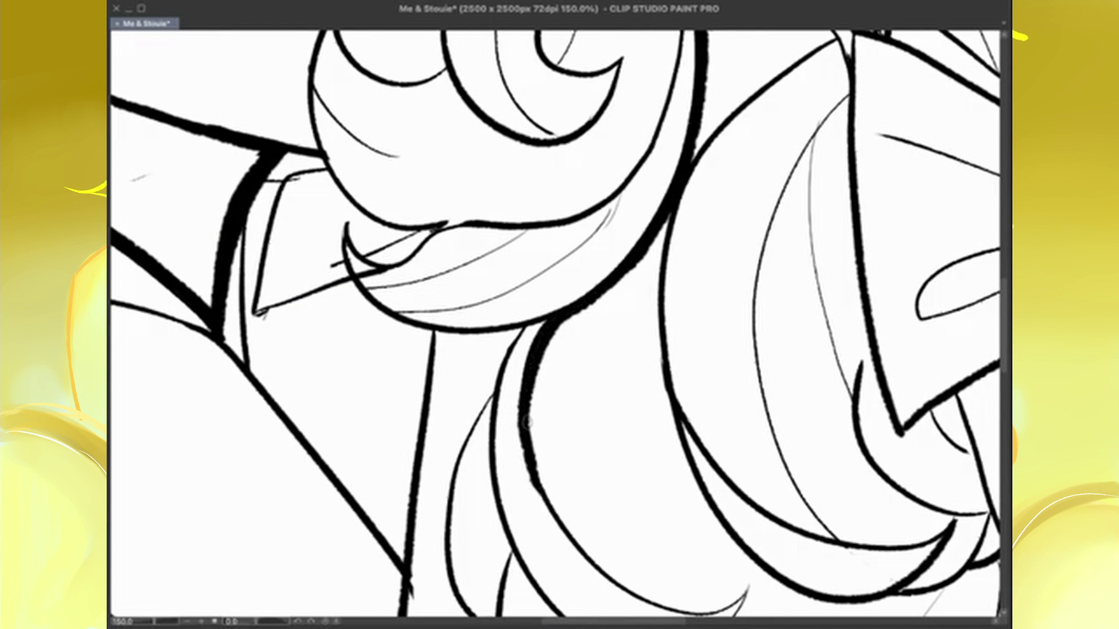
drag(630, 415, 522, 593)
mouse_move(560, 408)
mouse_down()
mouse_move(559, 175)
mouse_move(559, 466)
mouse_up()
scroll(560, 327, down, 3)
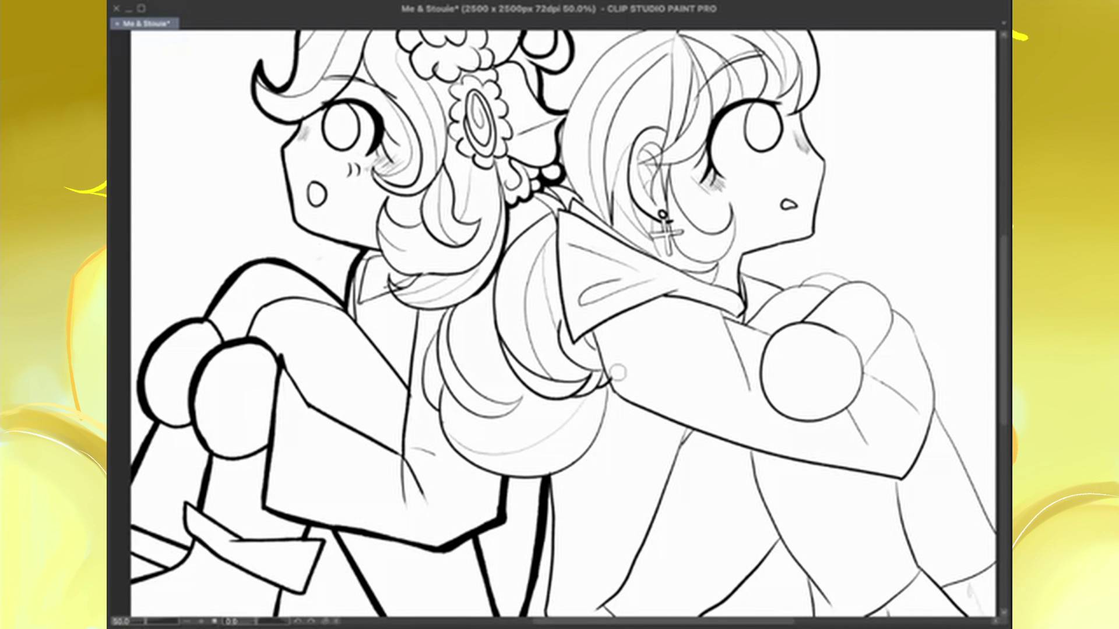
Thicken the outer edges of the curled locks beside the cheek and neck of the character with the hair ornament
scroll(550, 482, up, 2)
mouse_move(665, 288)
mouse_down()
mouse_move(638, 391)
mouse_move(542, 471)
mouse_up()
mouse_move(328, 292)
mouse_down()
mouse_move(349, 411)
mouse_move(388, 453)
mouse_move(548, 473)
mouse_up()
mouse_move(319, 349)
mouse_down()
mouse_move(300, 206)
mouse_move(337, 139)
mouse_up()
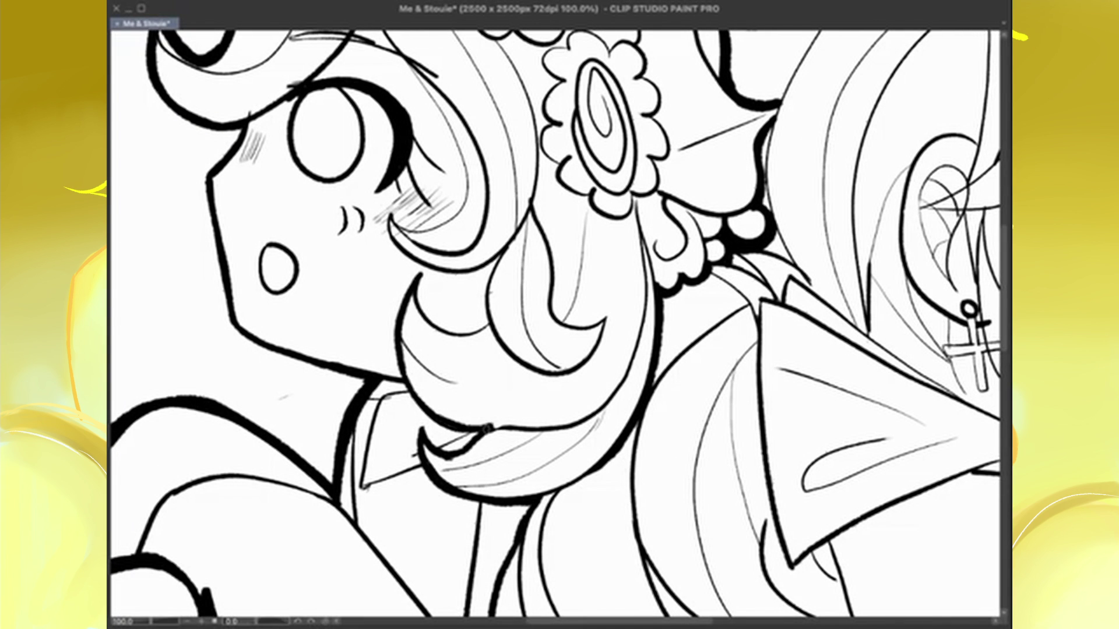
Thicken the lower edges of the inner curled locks beside the cheek of the character with the hair ornament
drag(417, 277, 490, 333)
mouse_move(500, 245)
mouse_down()
mouse_move(537, 365)
mouse_move(583, 372)
mouse_up()
drag(497, 324, 533, 364)
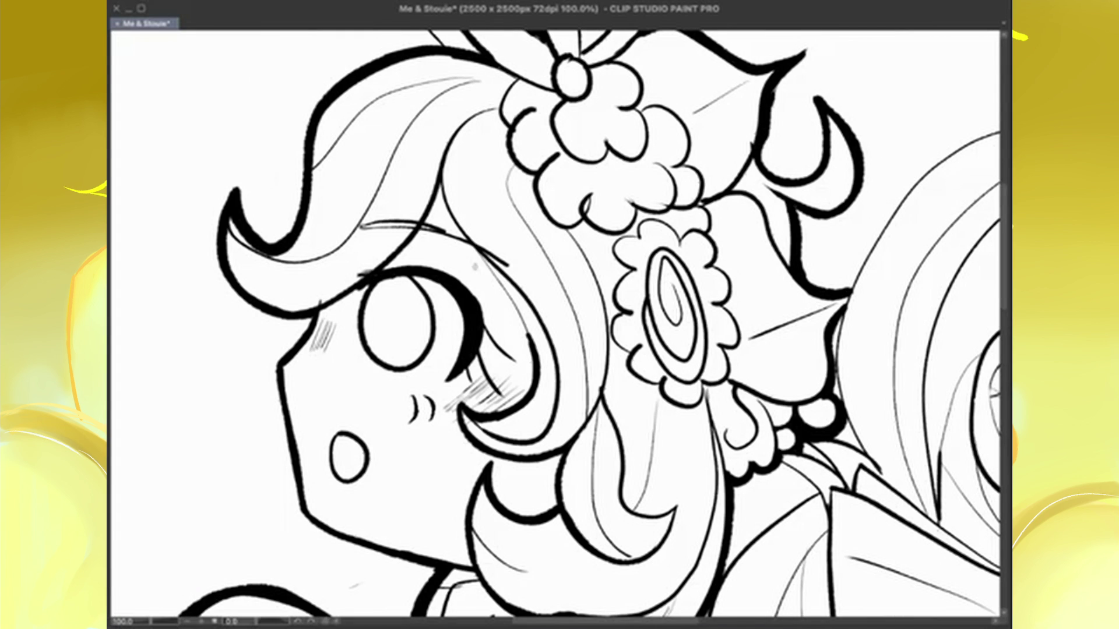
key(ctrl+minus)
key(ctrl+minus)
key(ctrl+minus)
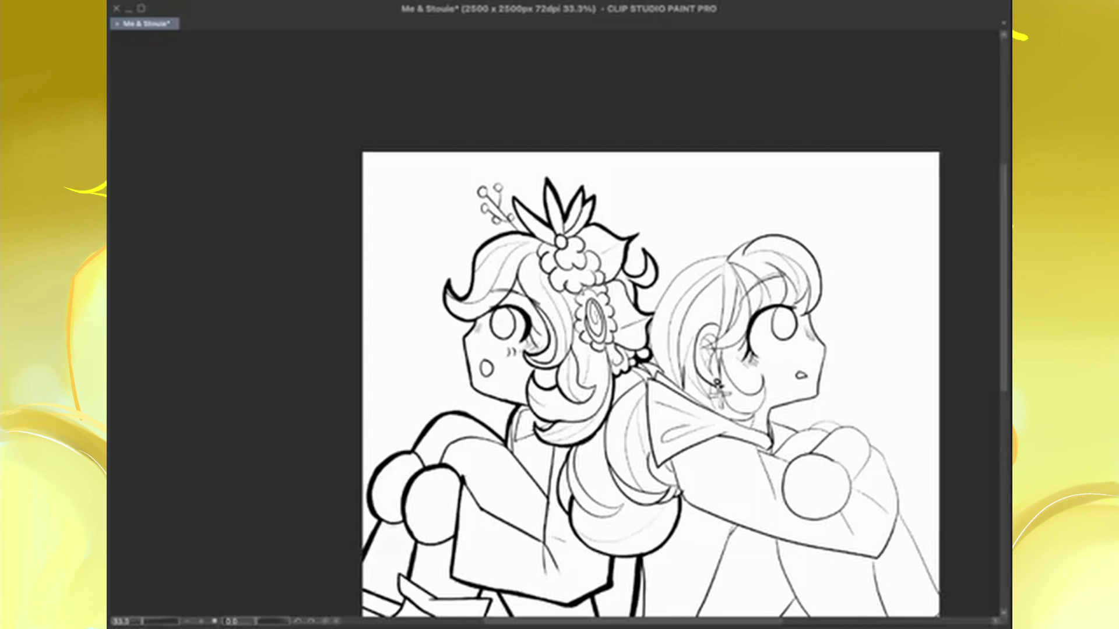
key(ctrl+minus)
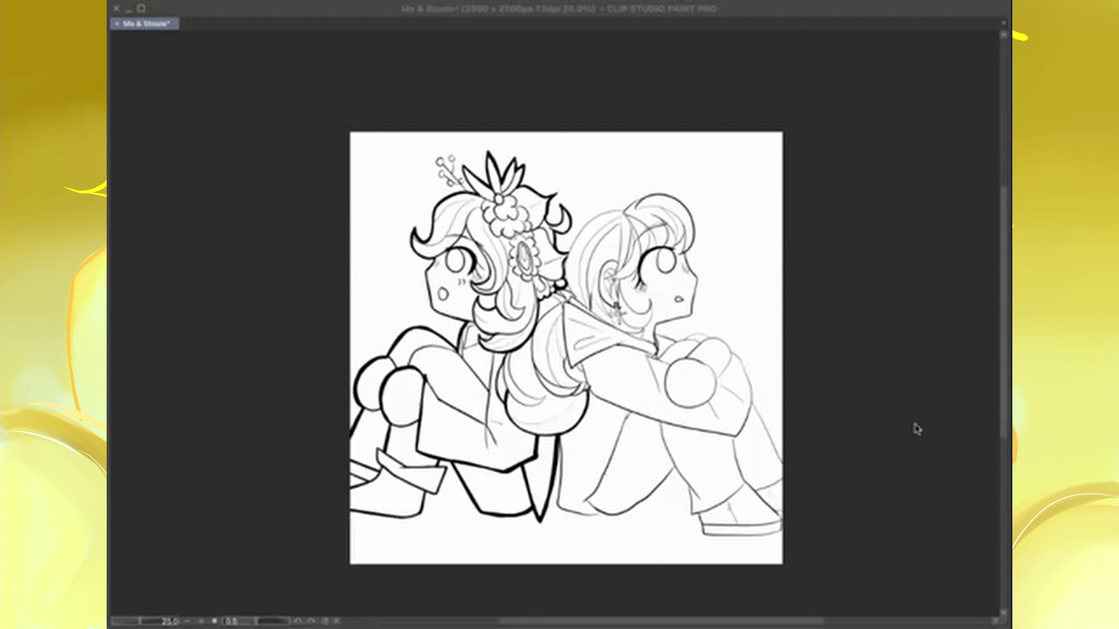
Thicken the back contour of the short-haired character's head and the lines where it meets the hood and long hair
key(ctrl+plus)
key(ctrl+plus)
key(ctrl+plus)
key(ctrl+plus)
mouse_move(346, 495)
mouse_down()
mouse_move(349, 386)
mouse_move(401, 299)
mouse_move(486, 226)
mouse_move(583, 205)
mouse_up()
drag(332, 522, 408, 584)
drag(407, 525, 624, 303)
drag(556, 306, 443, 434)
drag(532, 329, 507, 408)
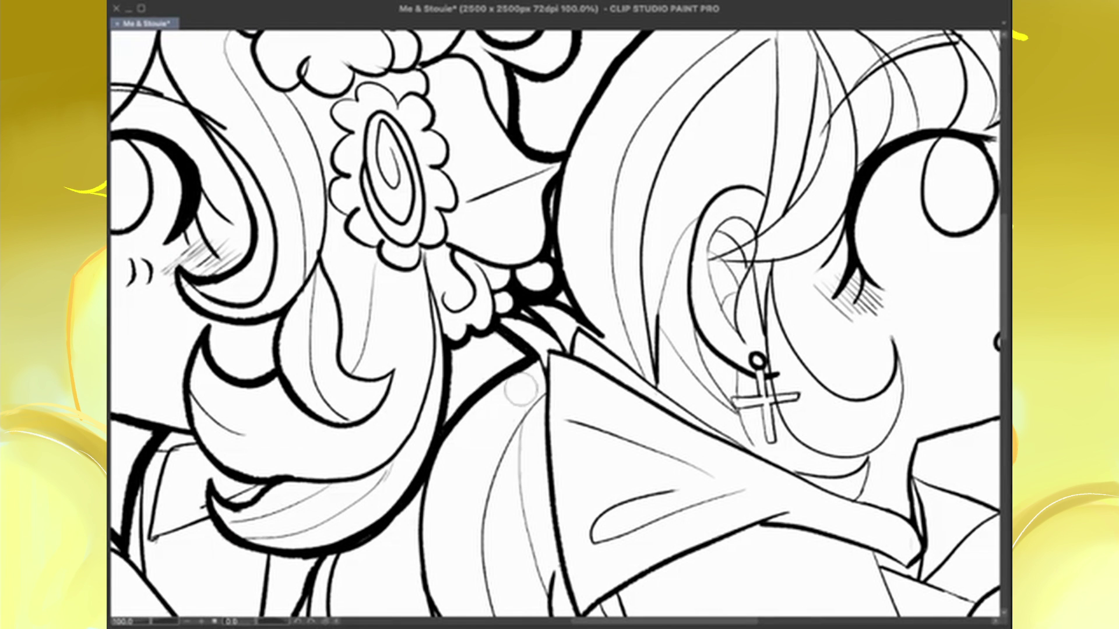
key(ctrl+z)
Thicken the outer edge of the large curled lock beside the hood, redoing the stroke along its lower tip
drag(466, 525, 586, 215)
mouse_move(542, 175)
mouse_down()
mouse_move(533, 286)
mouse_move(600, 403)
mouse_move(641, 422)
mouse_move(699, 417)
mouse_move(731, 379)
mouse_up()
mouse_move(551, 326)
mouse_down()
mouse_move(600, 407)
mouse_move(691, 385)
mouse_up()
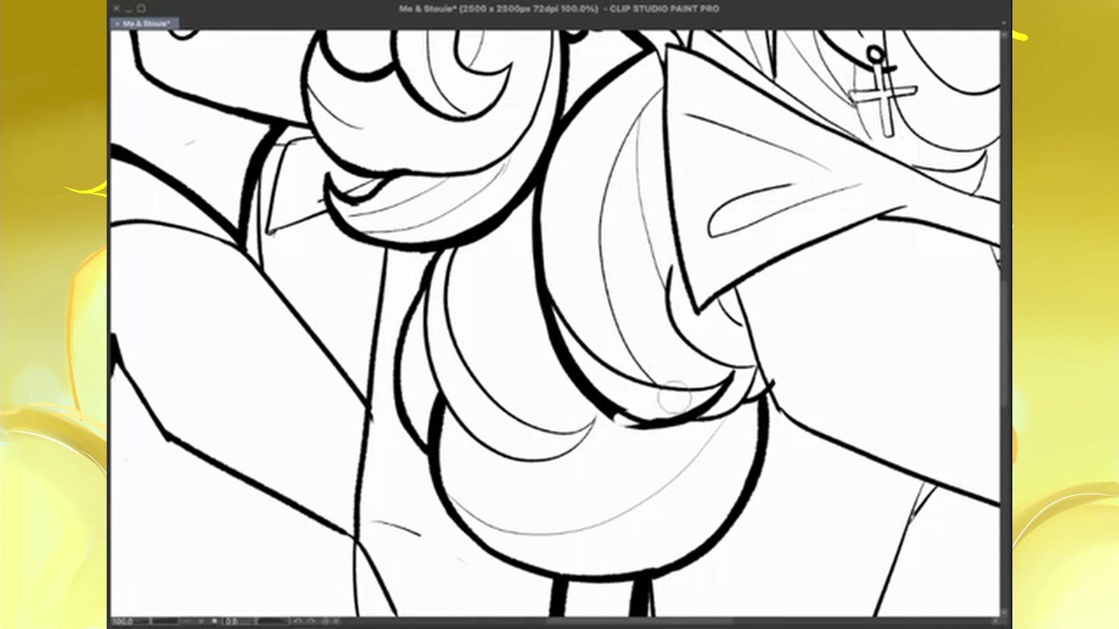
key(ctrl+z)
mouse_move(559, 364)
mouse_down()
mouse_move(647, 434)
mouse_move(664, 423)
mouse_up()
mouse_move(688, 416)
mouse_down()
mouse_move(740, 361)
mouse_move(761, 373)
mouse_up()
key(ctrl+z)
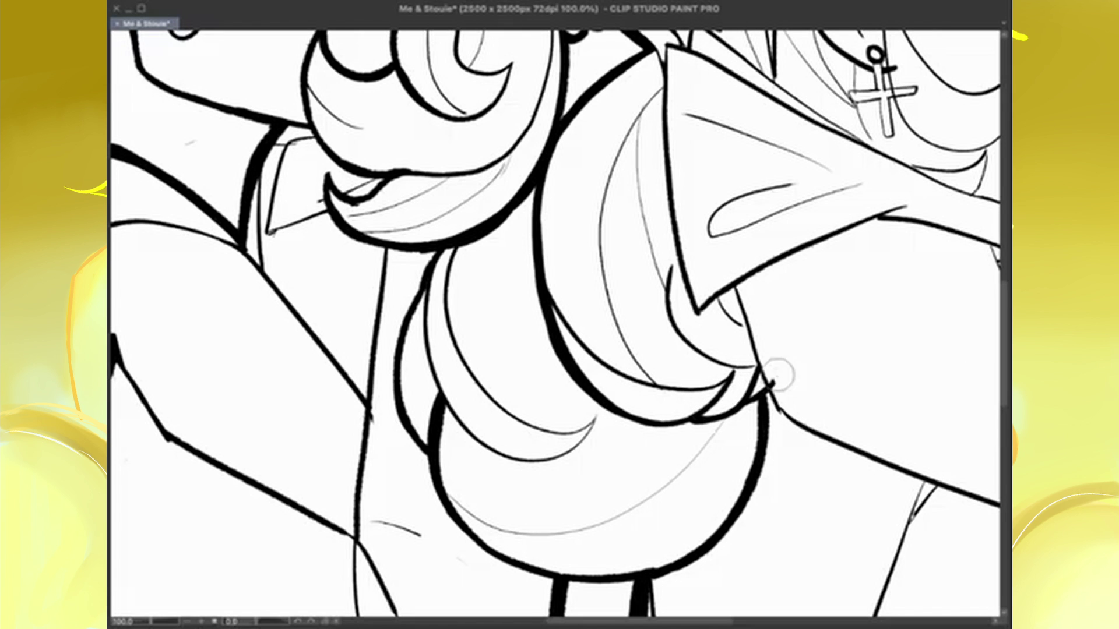
Thicken the lower curls of the long hair and the edges of the pointed hood beside them
mouse_move(757, 233)
mouse_down()
mouse_move(419, 539)
mouse_move(499, 421)
mouse_up()
drag(408, 242, 424, 419)
drag(413, 326, 446, 507)
drag(408, 248, 431, 434)
drag(568, 434, 652, 408)
drag(483, 485, 573, 433)
mouse_move(414, 245)
mouse_down()
mouse_move(445, 222)
mouse_move(513, 277)
mouse_up()
drag(446, 221, 618, 347)
drag(582, 407, 737, 122)
drag(699, 291, 475, 297)
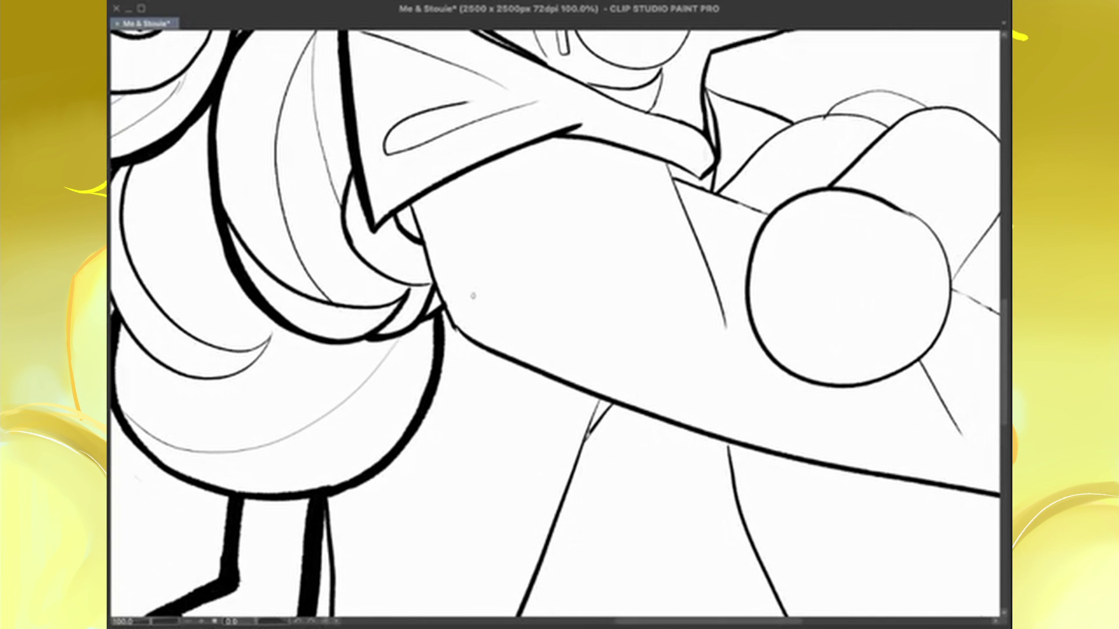
Thicken the short-haired character's sleeve edges, chin, neckline and the top of the far knee
mouse_move(413, 199)
mouse_down()
mouse_move(448, 326)
mouse_move(611, 405)
mouse_up()
mouse_move(772, 215)
mouse_down()
mouse_move(668, 160)
mouse_move(719, 305)
mouse_up()
mouse_move(641, 175)
mouse_down()
mouse_move(541, 167)
mouse_move(530, 540)
mouse_up()
mouse_move(699, 124)
mouse_down()
mouse_move(752, 233)
mouse_move(731, 318)
mouse_up()
key(ctrl+z)
mouse_move(703, 380)
mouse_down()
mouse_move(574, 443)
mouse_move(667, 478)
mouse_move(745, 447)
mouse_move(798, 460)
mouse_up()
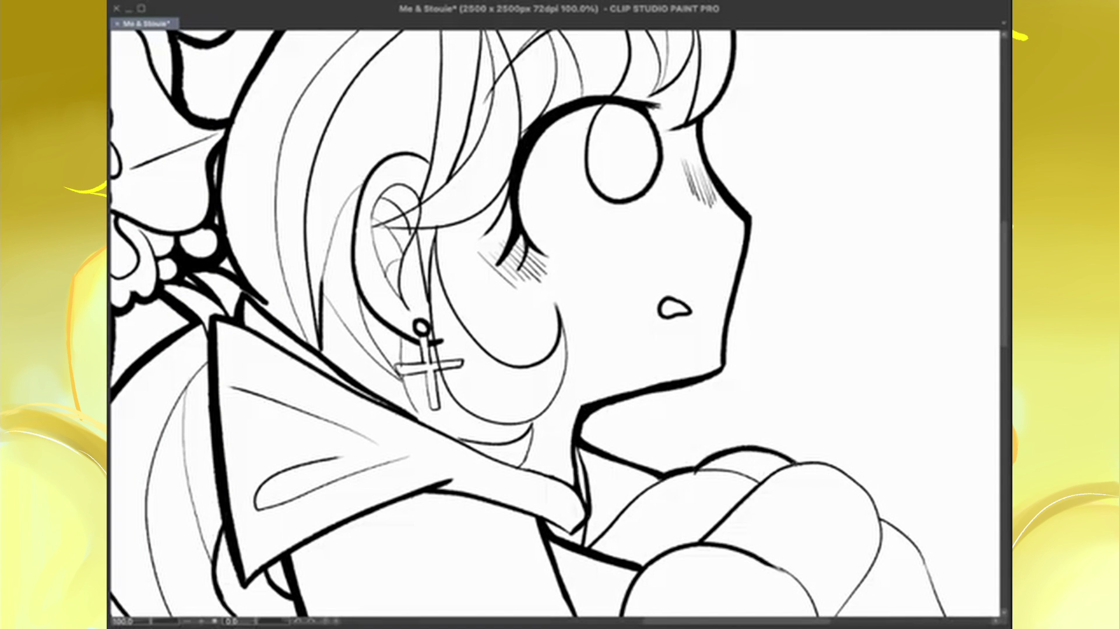
mouse_move(589, 547)
mouse_down()
mouse_move(679, 475)
mouse_move(723, 466)
mouse_move(768, 484)
mouse_up()
key(ctrl+0)
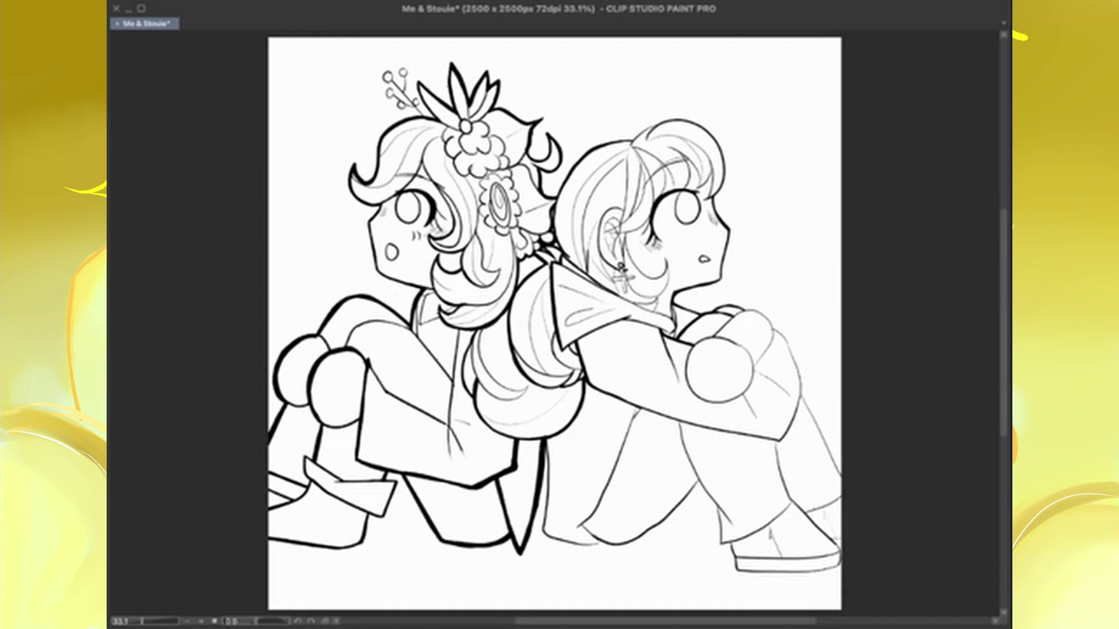
Doodle a scribbled smiley, the handwritten note "hi. my back hurts" and a small face below the figures
scroll(525, 524, up, 2)
mouse_move(664, 135)
mouse_down()
mouse_move(659, 321)
mouse_move(688, 449)
mouse_up()
drag(647, 373, 729, 408)
drag(661, 408, 714, 407)
drag(768, 368, 792, 396)
drag(833, 381, 862, 445)
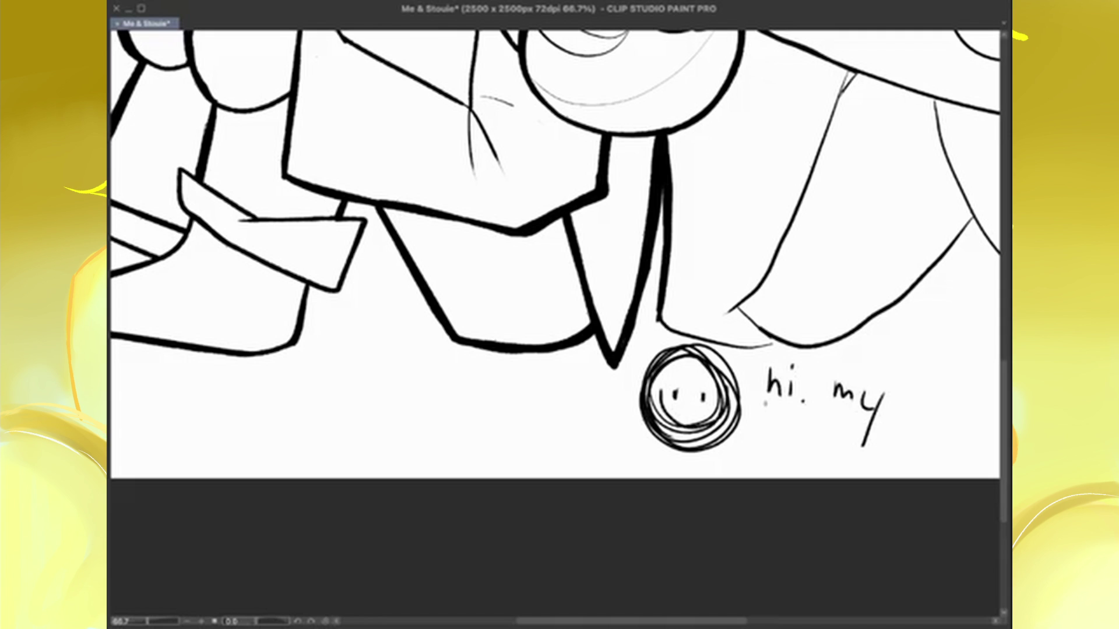
drag(761, 403, 839, 437)
mouse_move(768, 434)
mouse_down()
mouse_move(816, 469)
mouse_move(885, 461)
mouse_up()
drag(903, 419, 909, 426)
drag(962, 423, 955, 443)
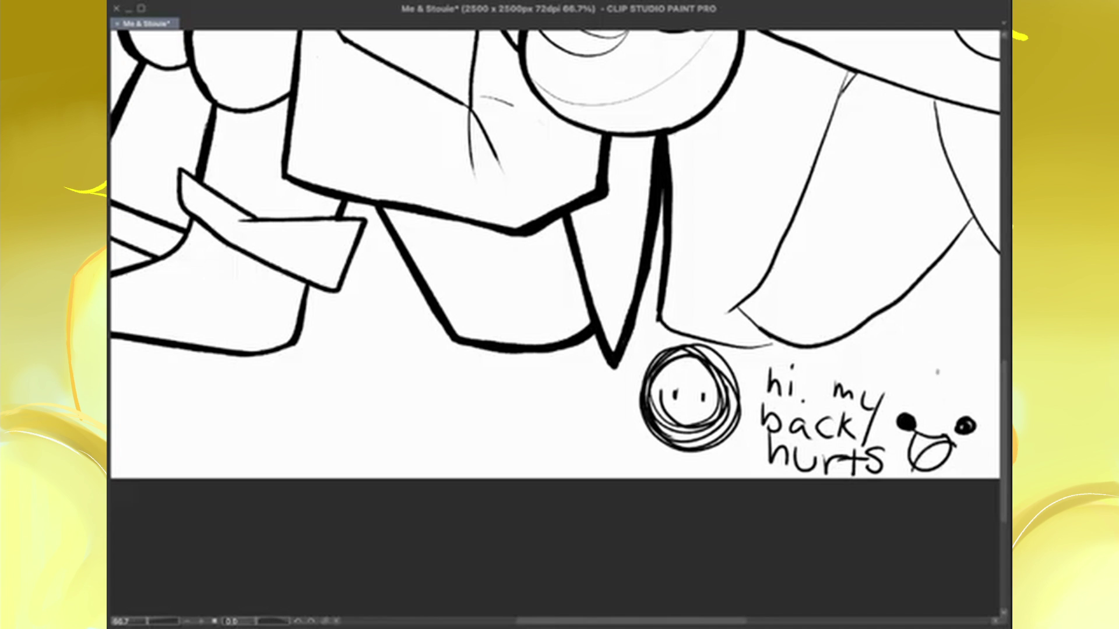
drag(892, 344, 979, 349)
drag(900, 382, 985, 415)
Erase the doodled faces and the handwritten note below the figures
drag(728, 396, 886, 408)
key(e)
mouse_move(932, 443)
mouse_down()
mouse_move(891, 387)
mouse_move(694, 379)
mouse_move(816, 379)
mouse_up()
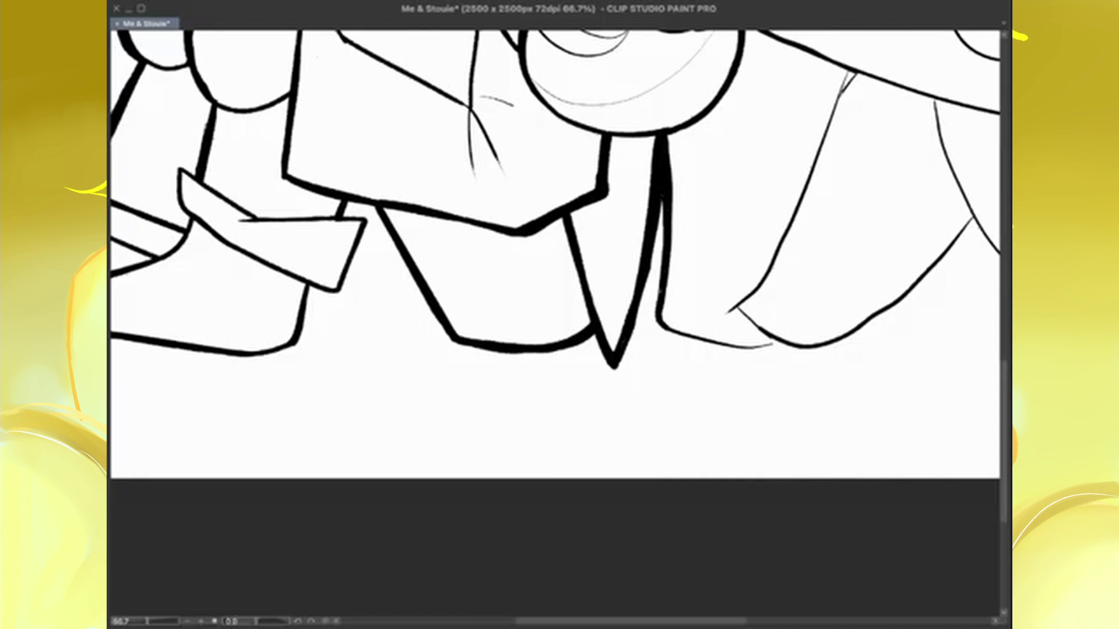
Thicken the short-haired character's seat outline and both edges of the nearer thigh down to the ground
drag(657, 322, 735, 347)
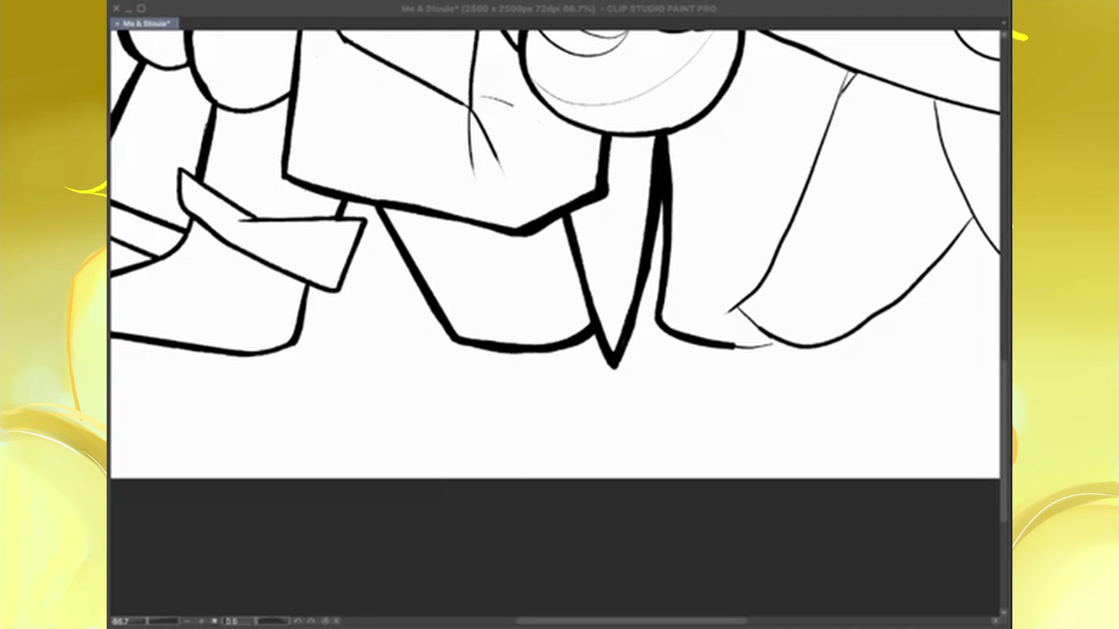
scroll(687, 375, up, 2)
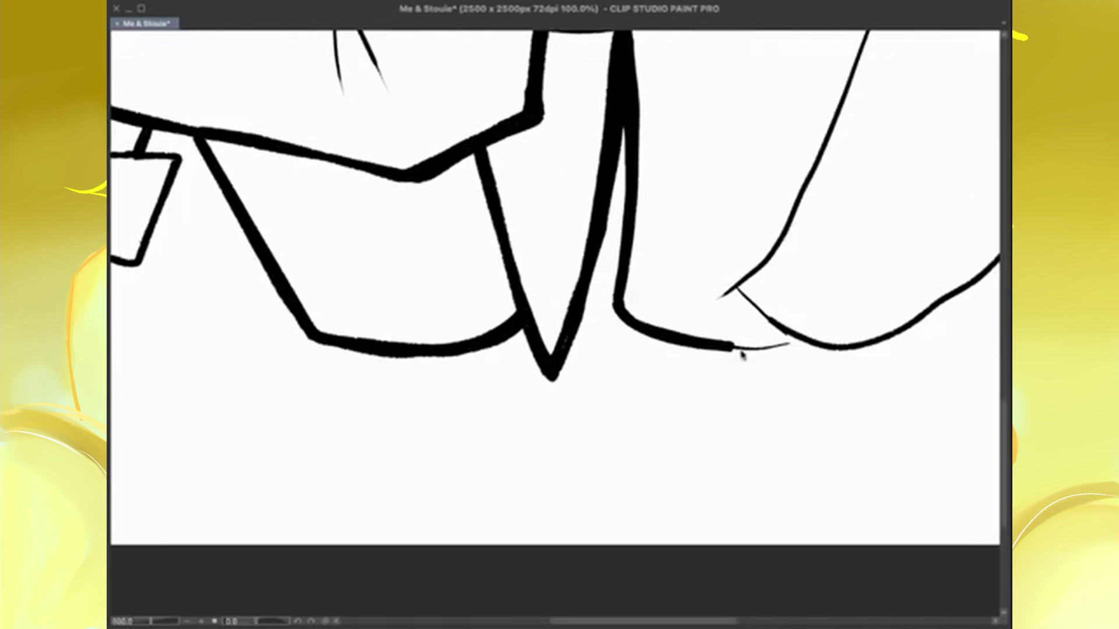
drag(722, 345, 797, 334)
mouse_move(628, 137)
mouse_down()
mouse_move(532, 389)
mouse_move(466, 469)
mouse_up()
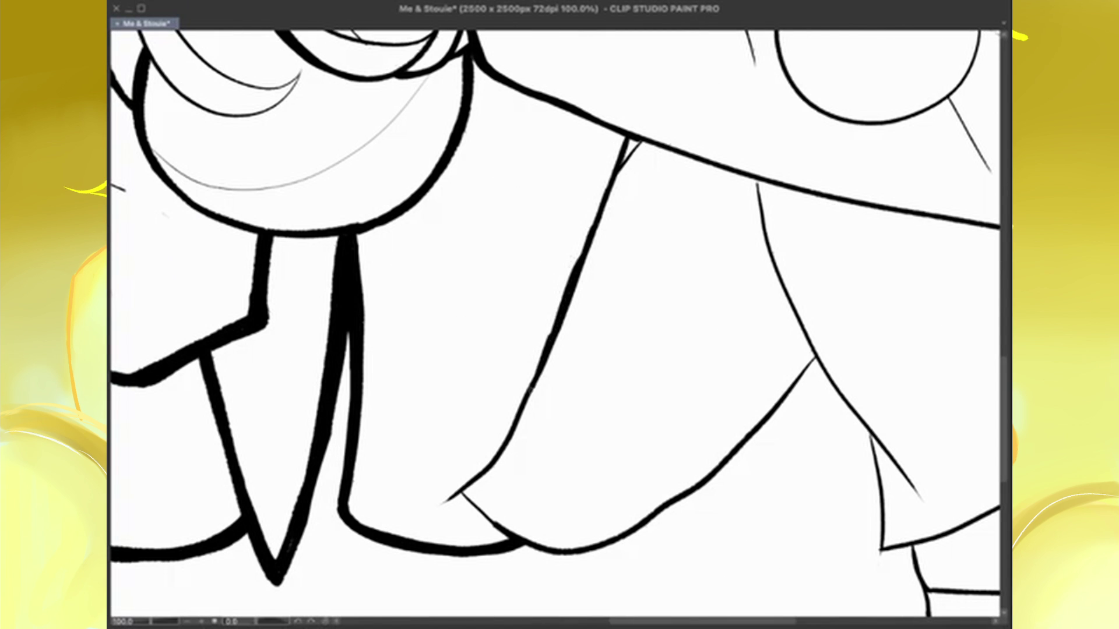
drag(580, 262, 622, 129)
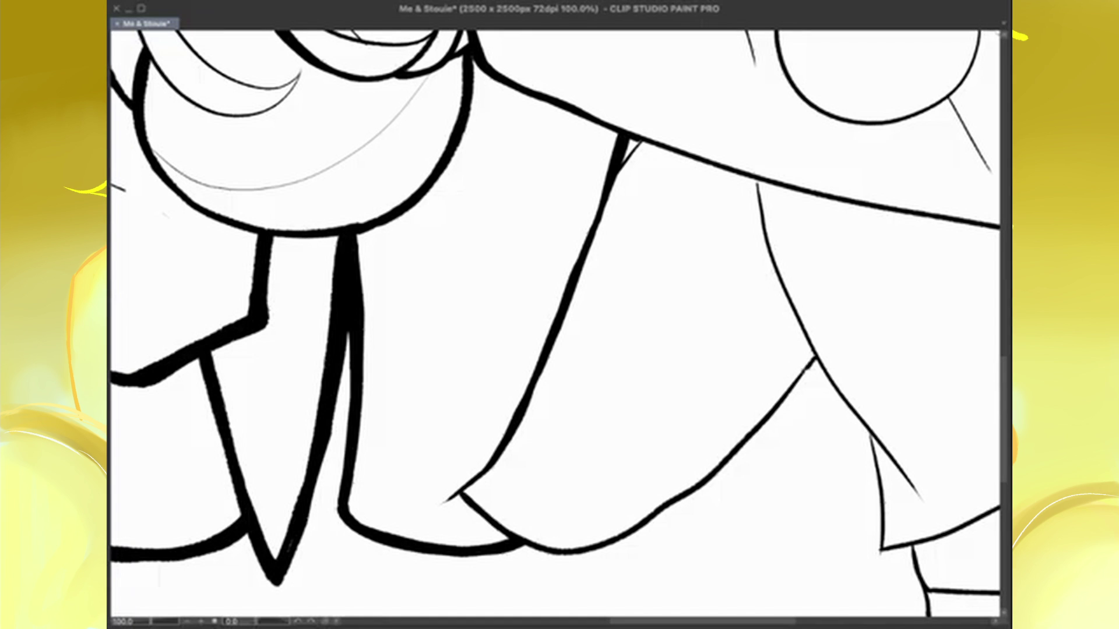
mouse_move(813, 361)
mouse_down()
mouse_move(659, 513)
mouse_move(531, 544)
mouse_up()
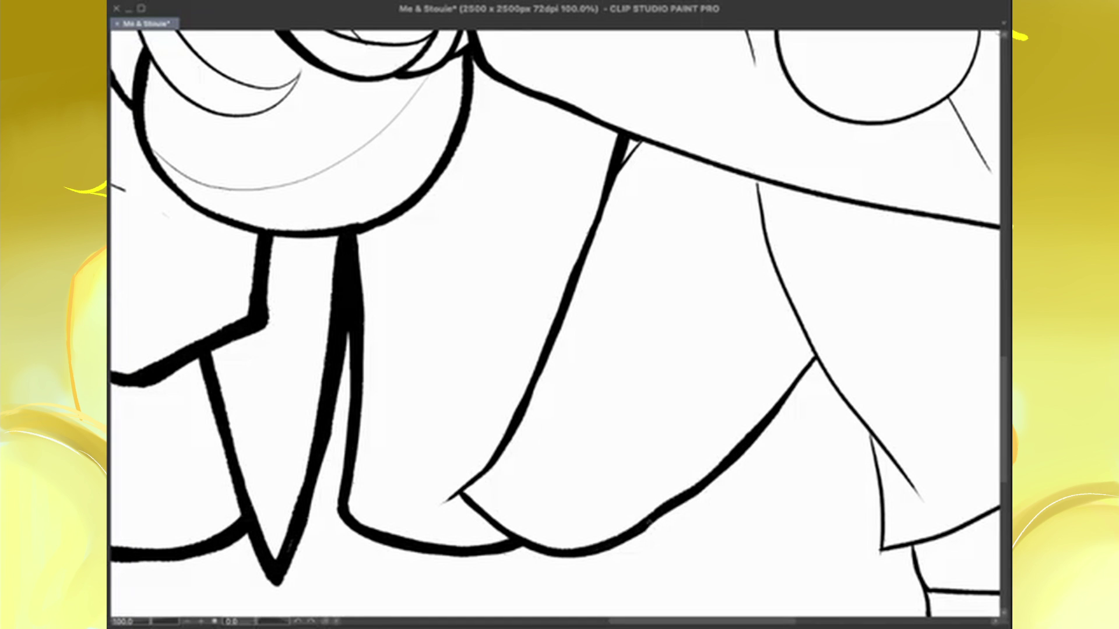
Thicken the outlines of the short-haired character's knees, outer leg, trouser hem and shoe
mouse_move(758, 182)
mouse_down()
mouse_move(781, 289)
mouse_move(822, 362)
mouse_move(880, 551)
mouse_up()
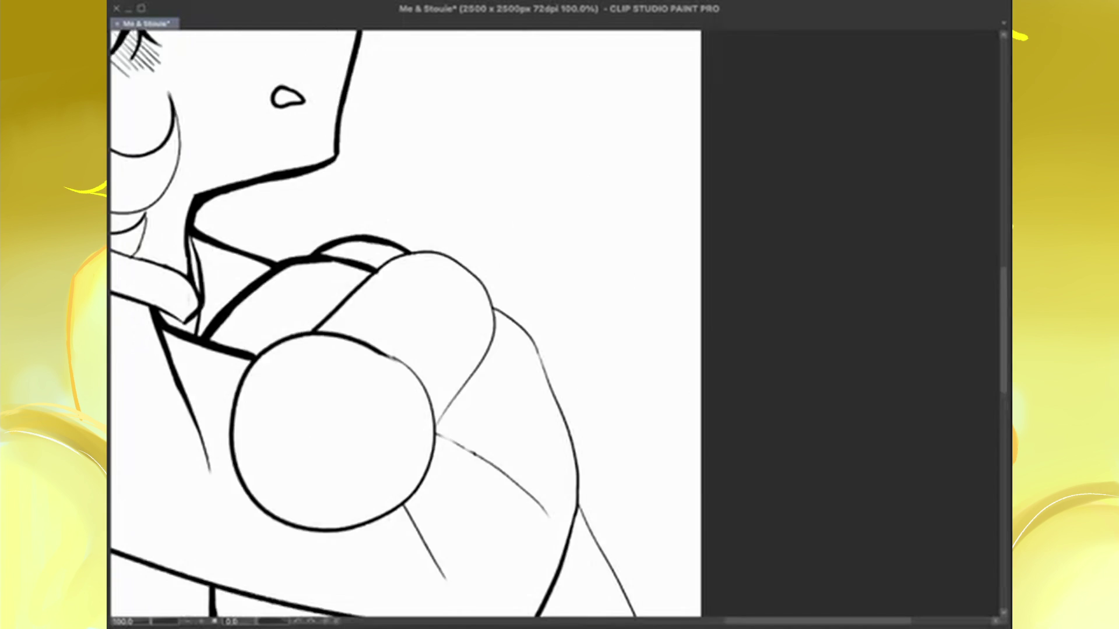
mouse_move(568, 364)
mouse_down()
mouse_move(585, 492)
mouse_move(606, 545)
mouse_up()
drag(635, 201, 757, 472)
drag(541, 367, 559, 443)
drag(726, 233, 871, 384)
drag(830, 340, 868, 432)
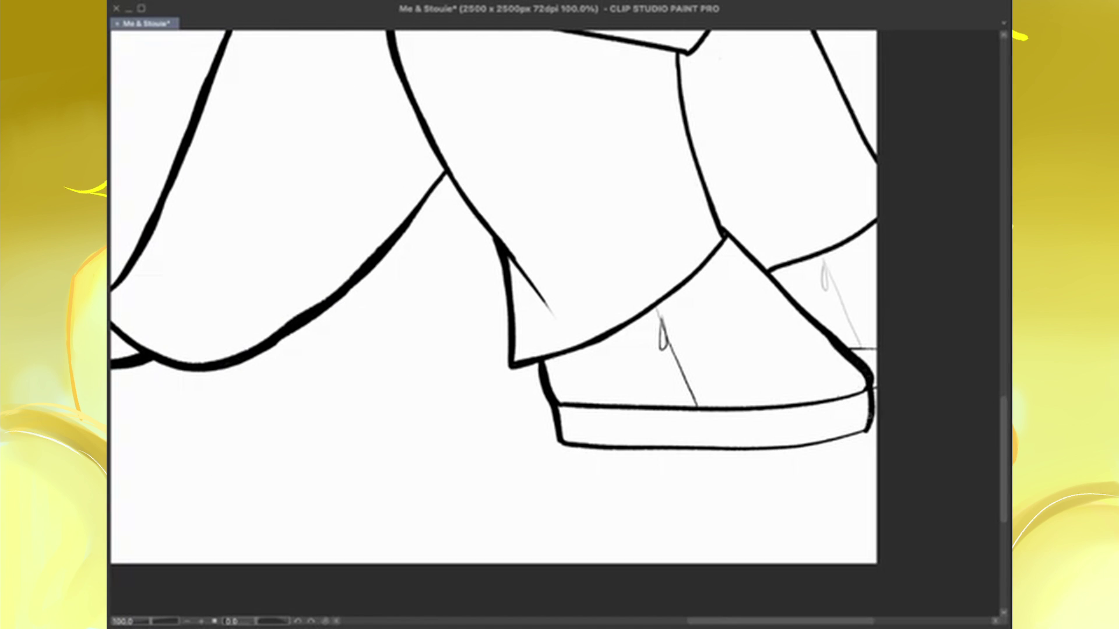
drag(873, 381, 772, 448)
mouse_move(588, 320)
mouse_down()
mouse_move(644, 399)
mouse_move(676, 507)
mouse_up()
mouse_move(498, 268)
mouse_down()
mouse_move(577, 292)
mouse_move(590, 326)
mouse_up()
drag(472, 289, 411, 349)
key(ctrl+0)
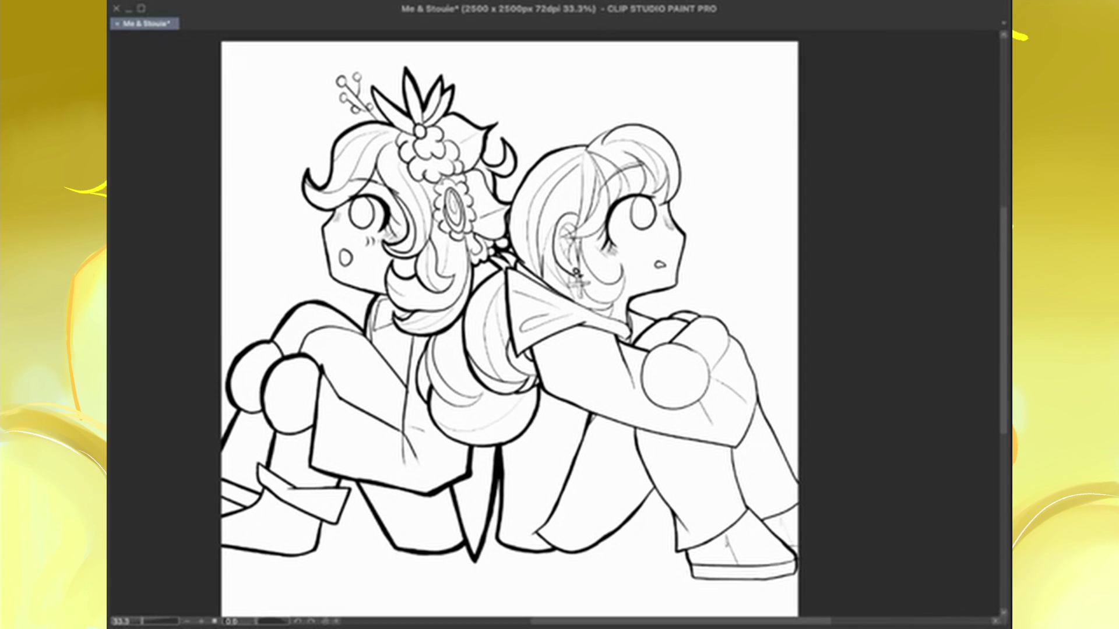
Thicken the back and front edges and the hem of the short-haired character's front trouser leg further
scroll(673, 372, up, 5)
drag(496, 411, 442, 542)
scroll(559, 326, down, 5)
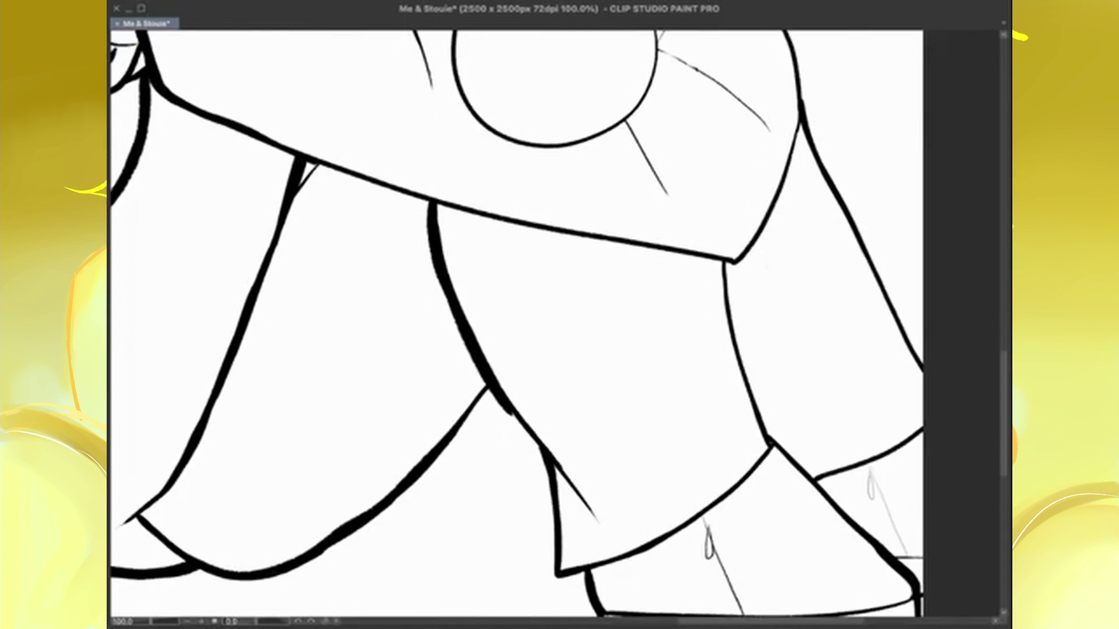
mouse_move(600, 330)
mouse_down()
mouse_move(617, 449)
mouse_move(644, 440)
mouse_up()
drag(550, 260, 464, 353)
scroll(560, 326, down, 5)
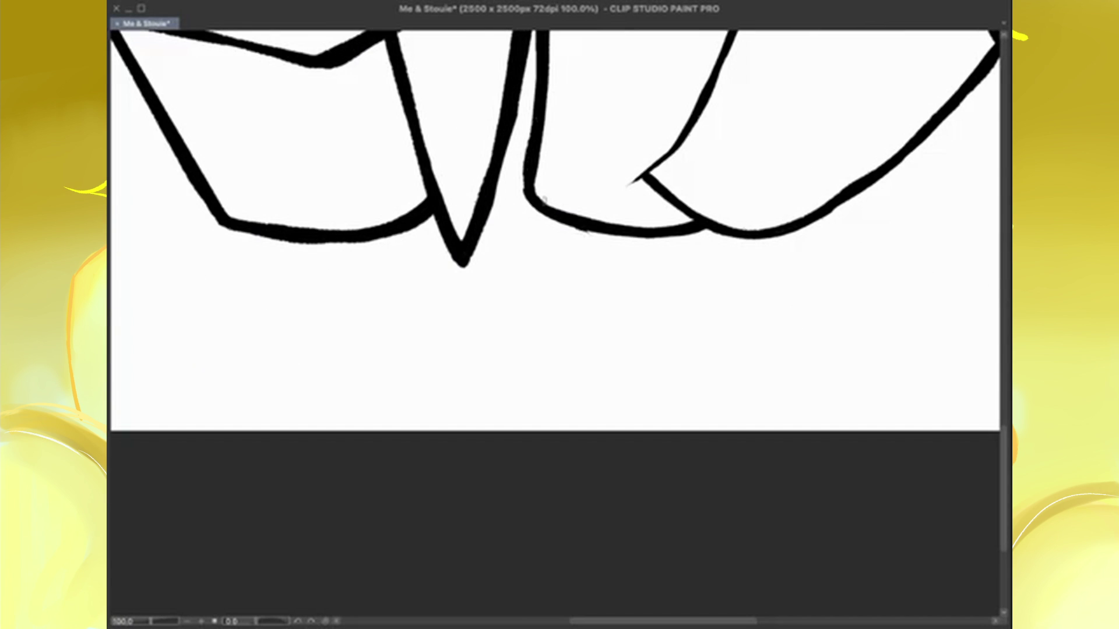
scroll(559, 268, down, 3)
scroll(434, 268, up, 3)
drag(629, 489, 798, 358)
drag(758, 181, 798, 361)
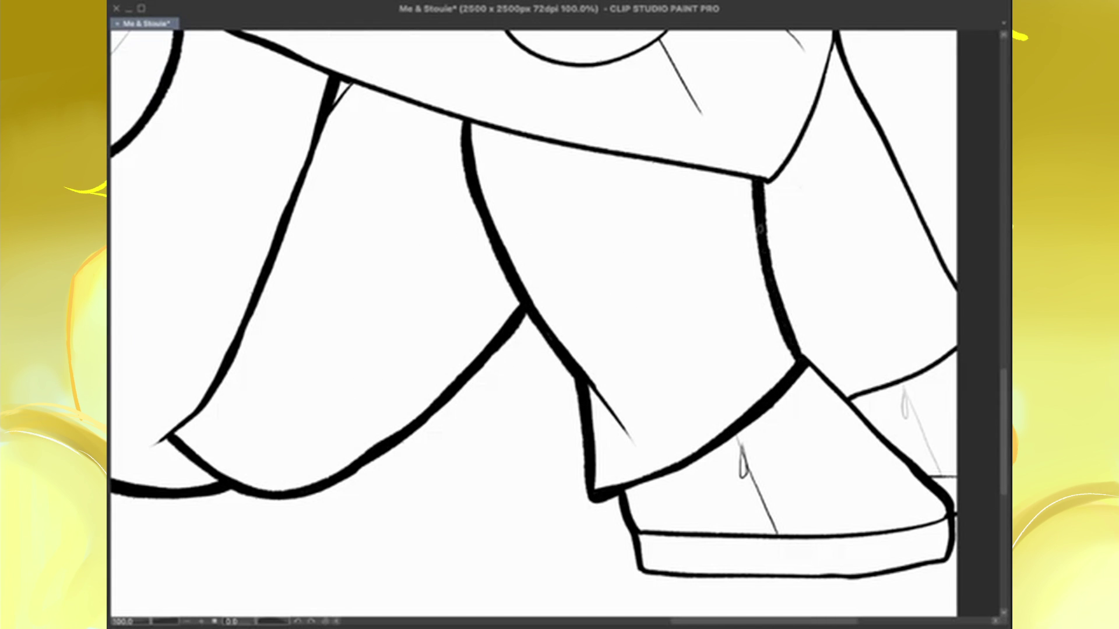
Thicken the outer edge and the hem of the short-haired character's far trouser leg
scroll(435, 268, up, 5)
scroll(434, 268, down, 3)
drag(583, 464, 648, 433)
drag(524, 111, 649, 379)
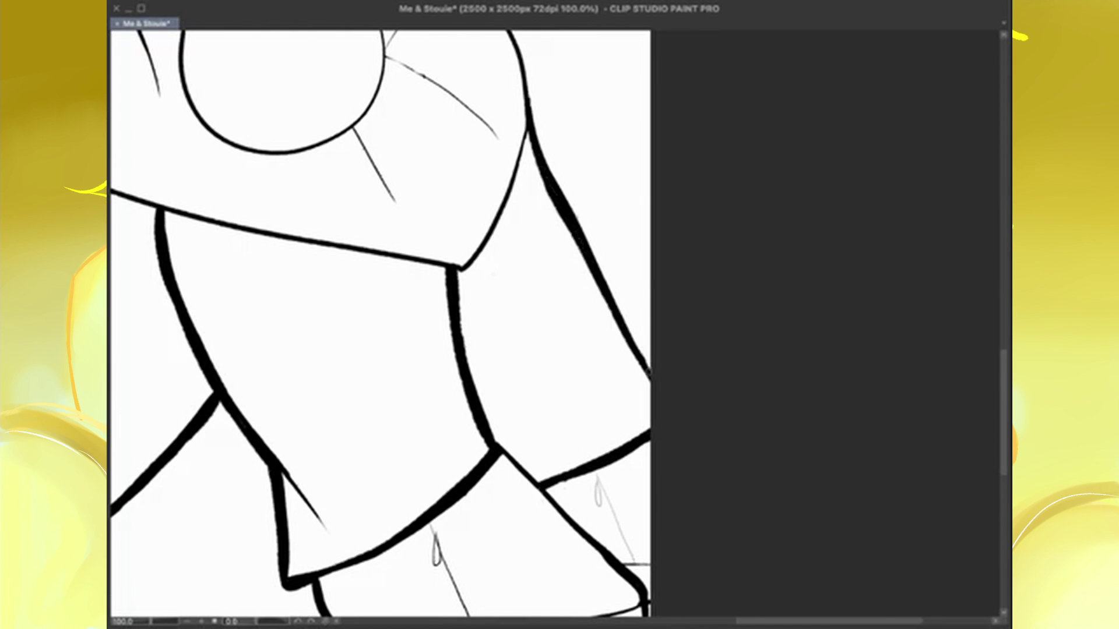
Thicken the outer contour of the short-haired character's knees from the shin up over the top to the neck
scroll(379, 320, up, 3)
scroll(408, 320, up, 3)
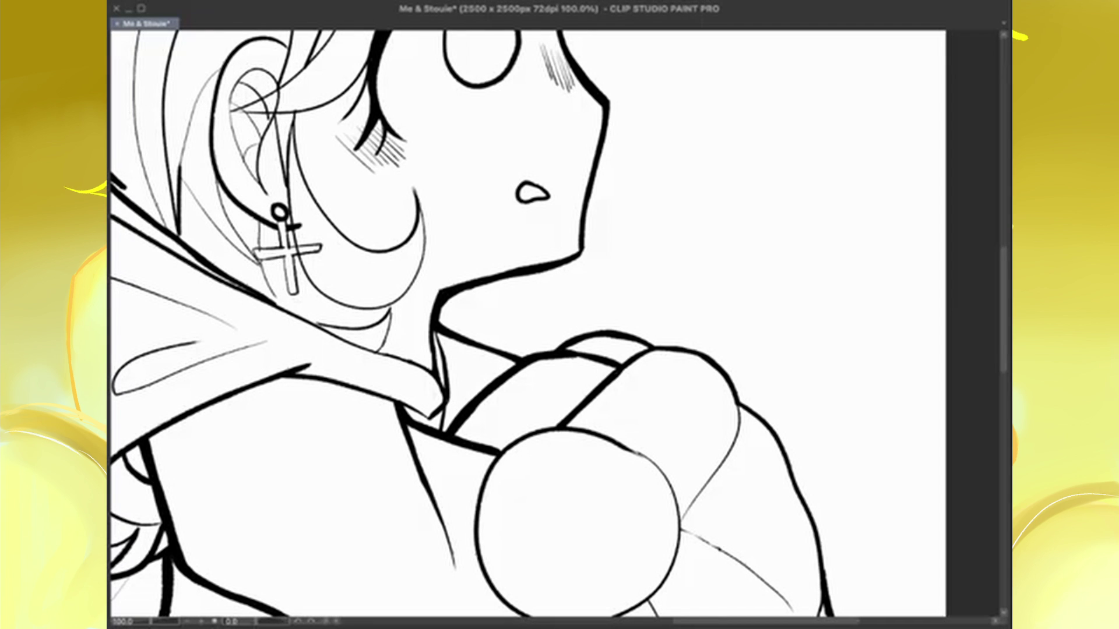
scroll(524, 321, down, 3)
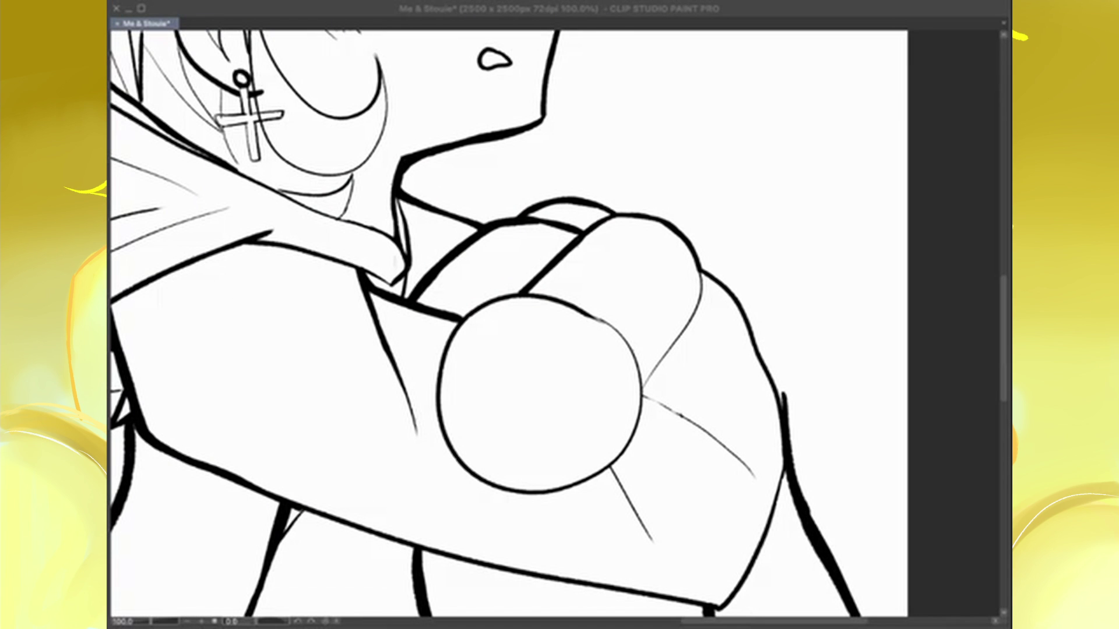
drag(782, 408, 755, 340)
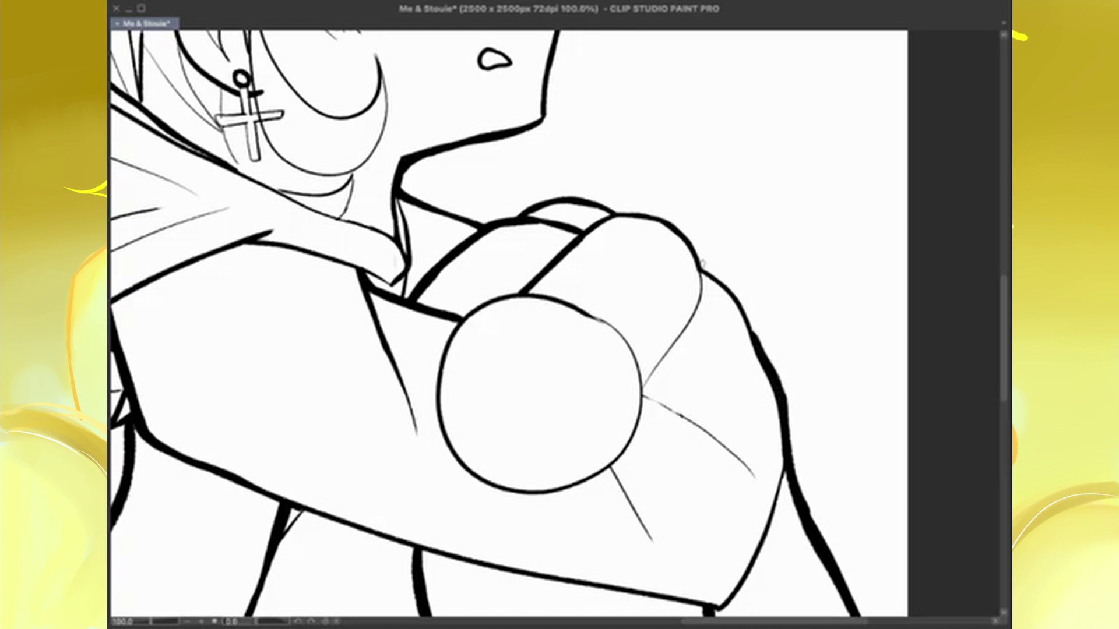
drag(701, 262, 760, 349)
drag(607, 213, 699, 263)
mouse_move(401, 189)
mouse_down()
mouse_move(490, 218)
mouse_move(619, 208)
mouse_up()
key(ctrl+0)
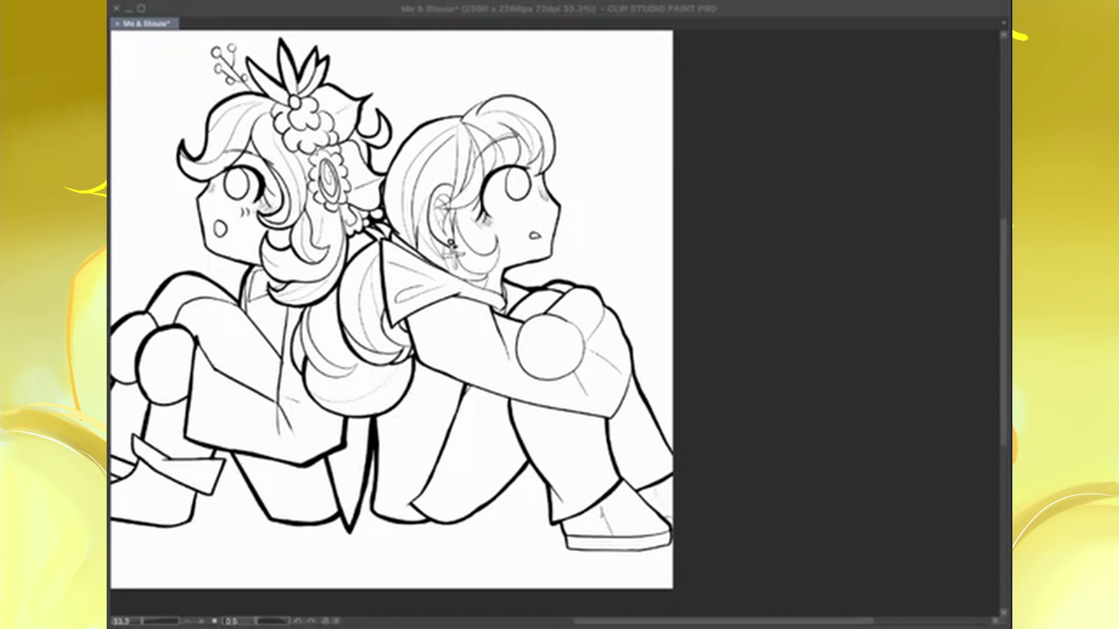
Thicken the tips and inner edges of the short-haired character's fringe strands above the eye
key(ctrl+alt+0)
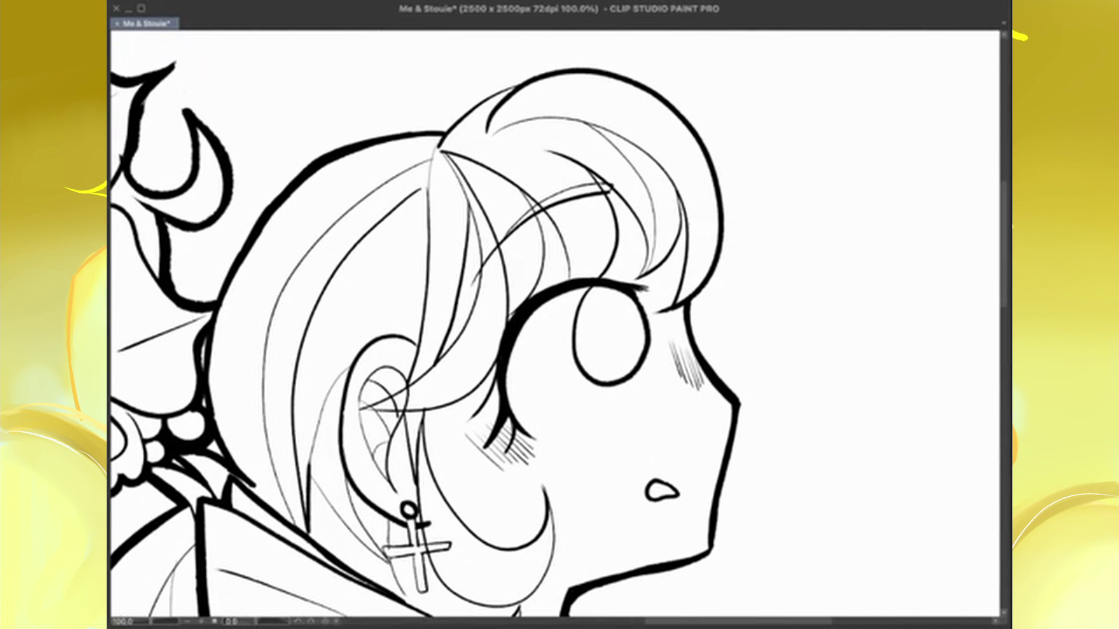
drag(676, 192, 662, 312)
mouse_move(590, 173)
mouse_down()
mouse_move(638, 222)
mouse_move(646, 284)
mouse_move(615, 240)
mouse_move(598, 279)
mouse_up()
drag(541, 192, 567, 276)
drag(521, 188, 539, 294)
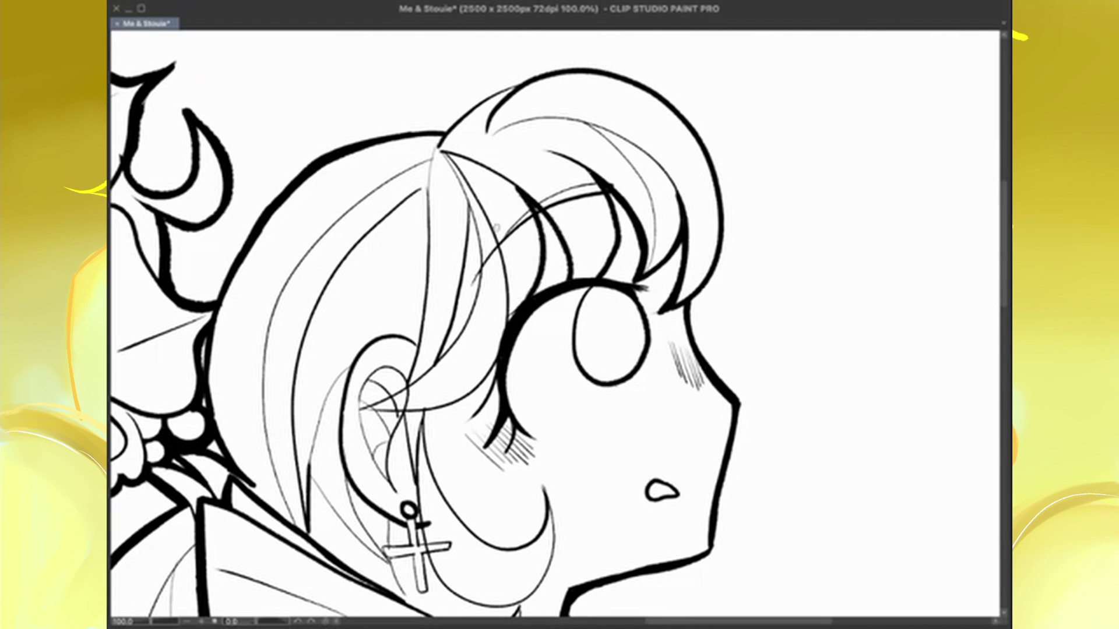
Thicken the inner and outer edges of the curled lock on the short-haired character's cheek, redoing uneven strokes
mouse_move(444, 439)
mouse_down()
mouse_move(525, 319)
mouse_move(623, 408)
mouse_up()
key(ctrl+z)
drag(622, 368, 606, 433)
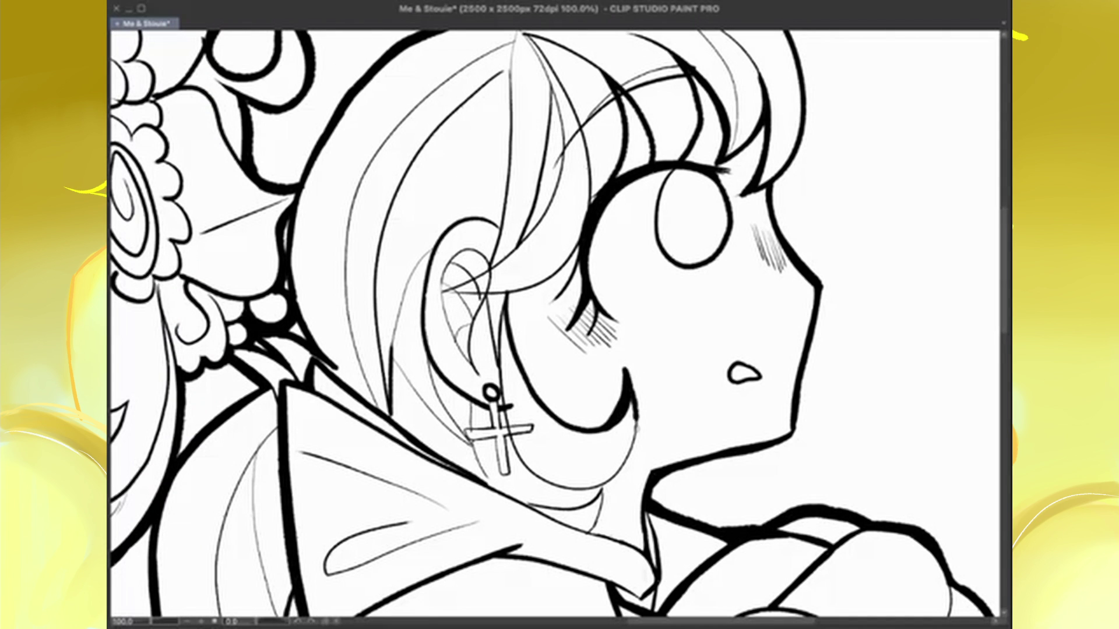
key(ctrl+z)
drag(622, 368, 609, 433)
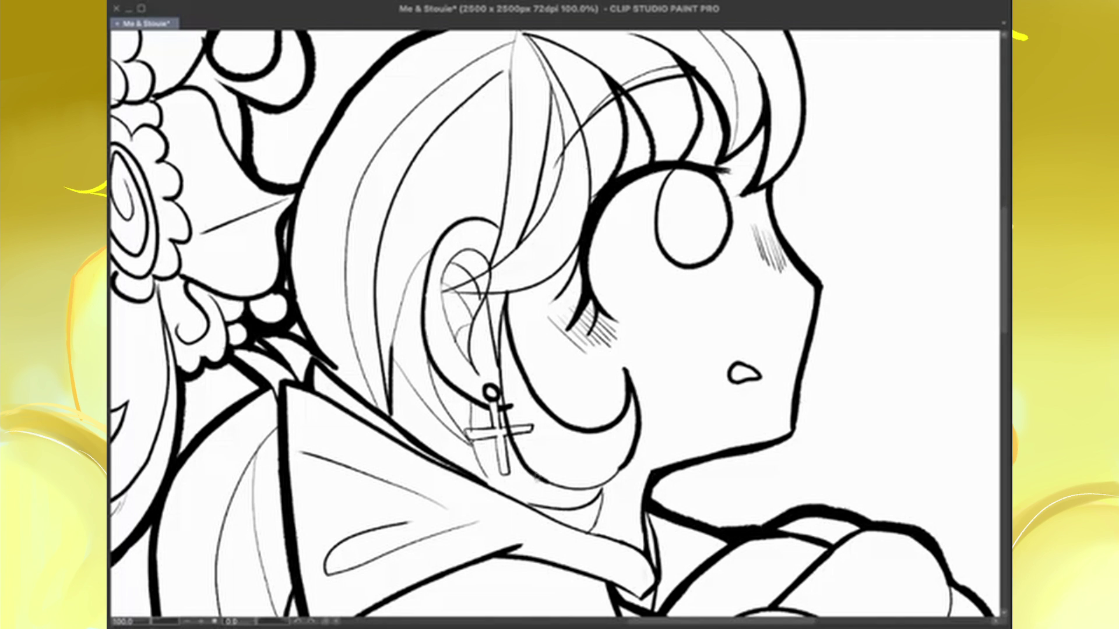
drag(531, 484, 624, 469)
key(ctrl+z)
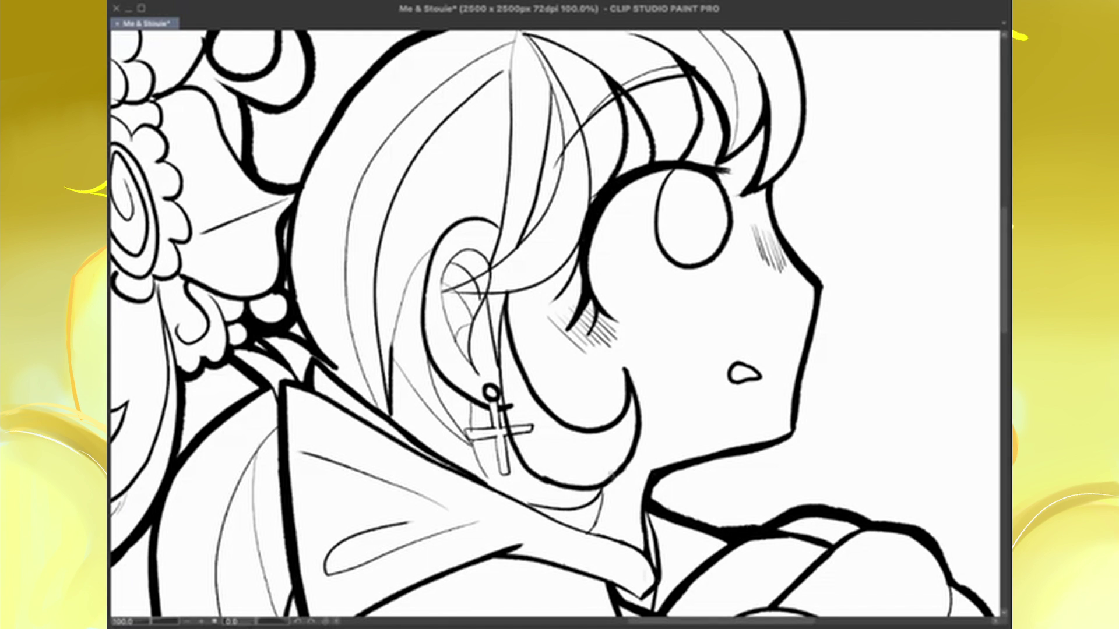
key(ctrl+z)
drag(513, 465, 622, 469)
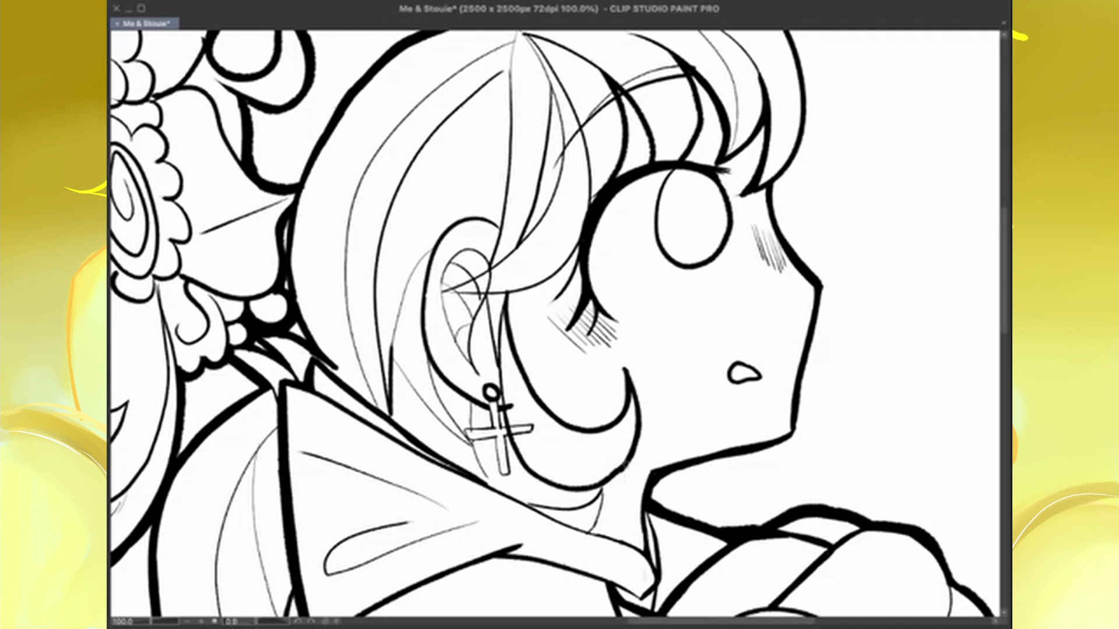
Thicken the cross earring and the outer contour of the short-haired character's ear
drag(492, 398, 495, 429)
mouse_move(465, 436)
mouse_down()
mouse_move(493, 430)
mouse_move(504, 477)
mouse_up()
mouse_move(494, 430)
mouse_down()
mouse_move(533, 427)
mouse_move(505, 478)
mouse_up()
key(ctrl+z)
key(ctrl+z)
drag(495, 432, 535, 428)
mouse_move(432, 252)
mouse_down()
mouse_move(428, 351)
mouse_move(487, 397)
mouse_up()
mouse_move(430, 257)
mouse_down()
mouse_move(466, 210)
mouse_move(501, 225)
mouse_up()
scroll(544, 292, down, 5)
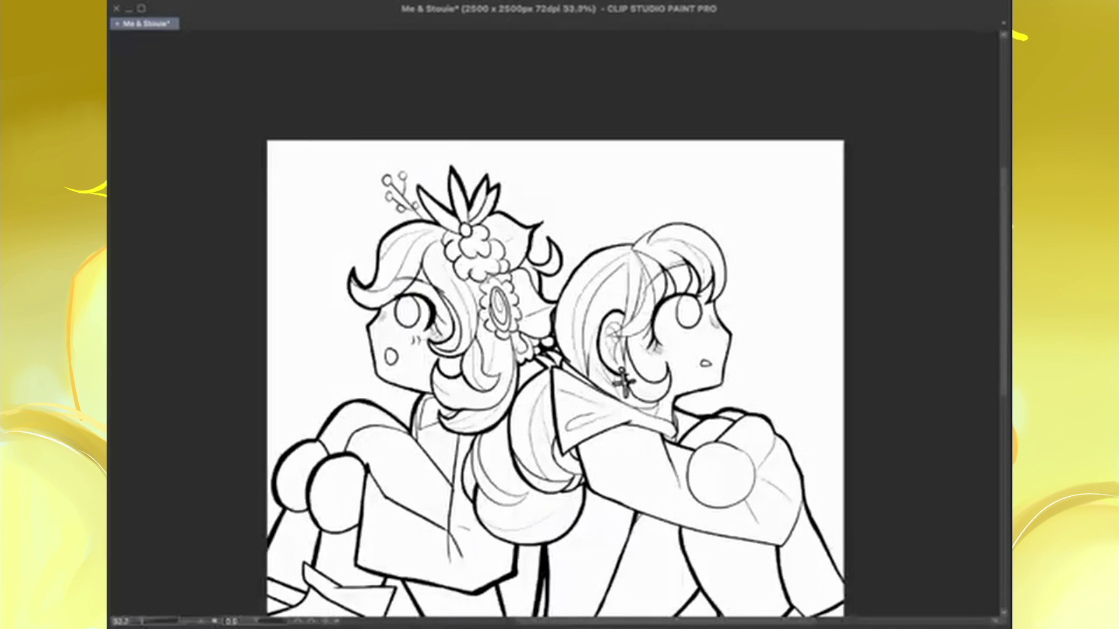
Thicken the outer contour of the short-haired character's hair over the rounded fringe and along the crown
scroll(552, 250, up, 3)
mouse_move(525, 191)
mouse_down()
mouse_move(631, 134)
mouse_move(678, 169)
mouse_move(716, 254)
mouse_up()
drag(644, 143, 718, 300)
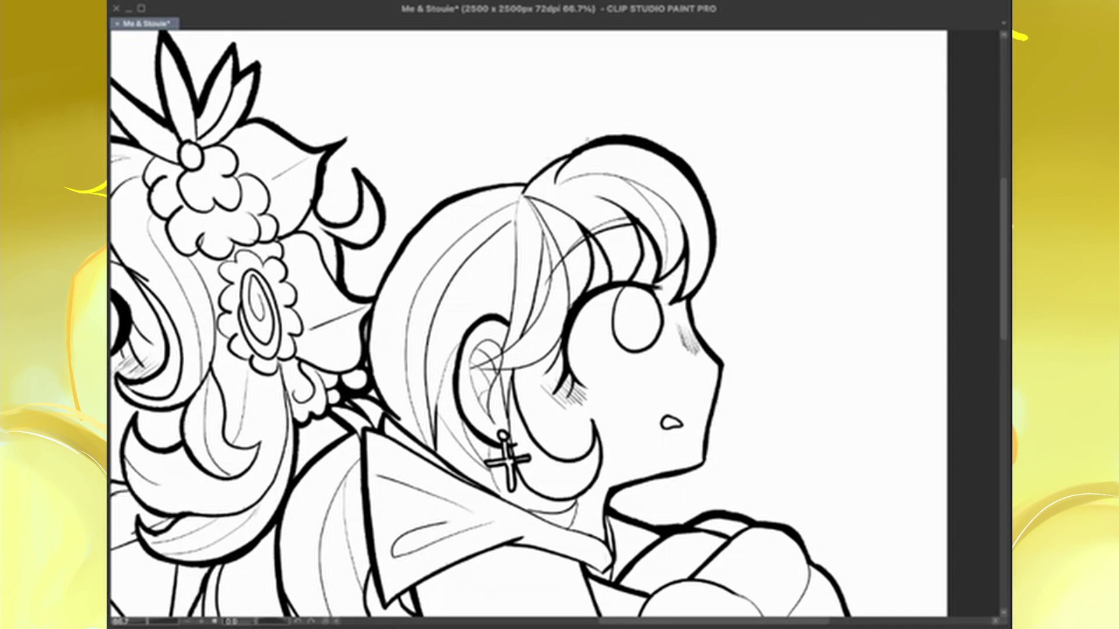
mouse_move(525, 182)
mouse_down()
mouse_move(571, 150)
mouse_move(460, 194)
mouse_up()
scroll(527, 326, down, 3)
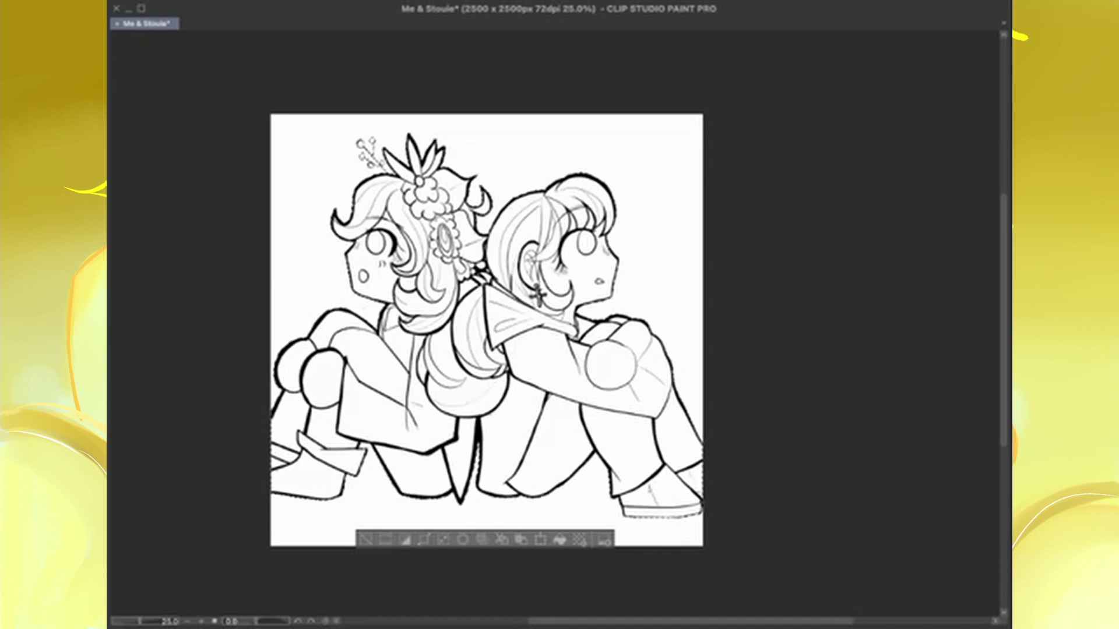
Fill the selected silhouettes of both characters with a flat tan base colour and clear the selection
key(alt+BackSpace)
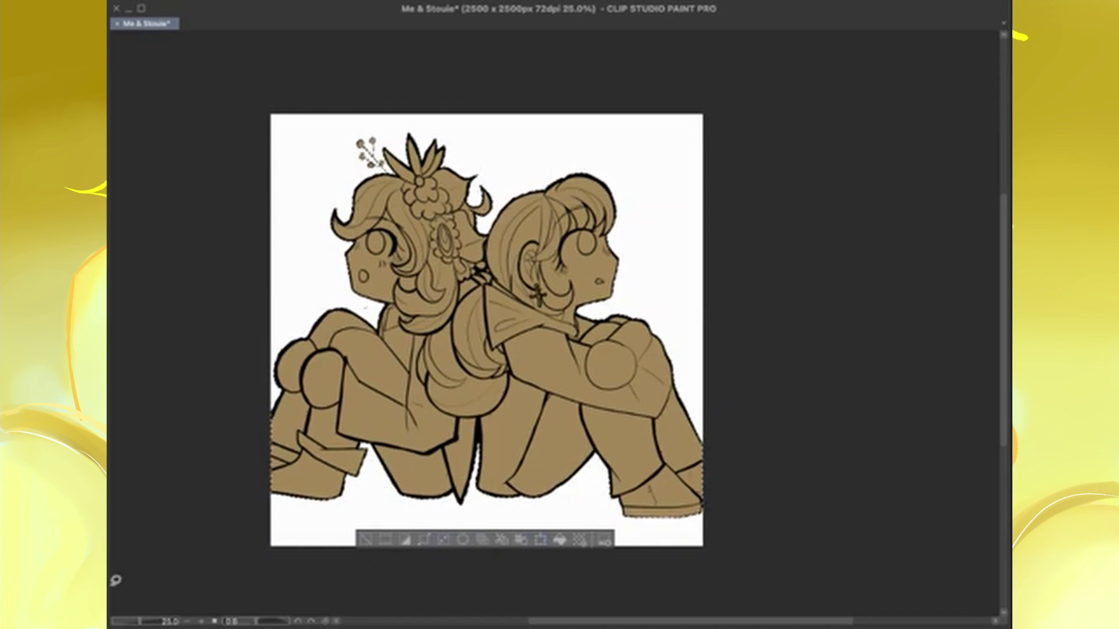
key(ctrl+d)
key(ctrl+plus)
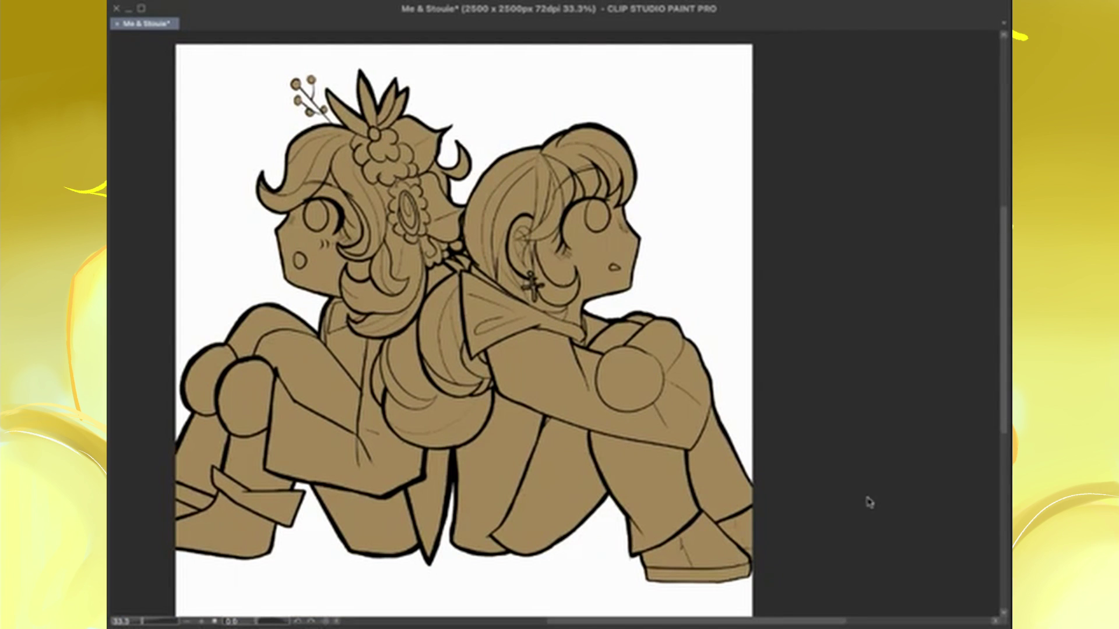
Colour the long-haired character's curled front fringe white and clear the selection
key(ctrl+plus)
key(ctrl+plus)
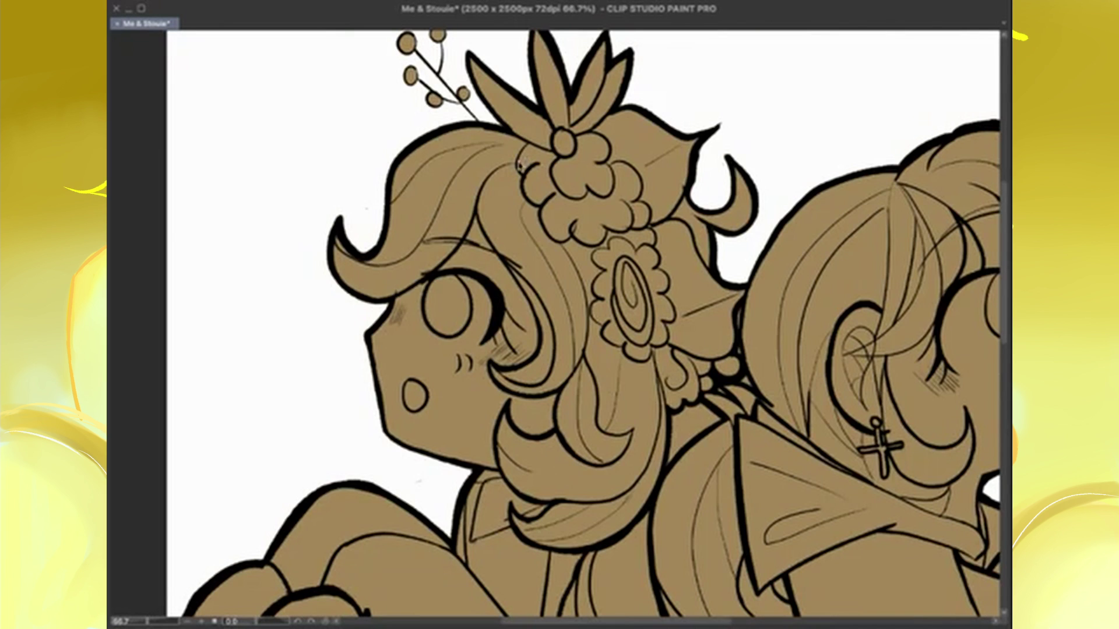
click(423, 214)
key(Delete)
key(ctrl+d)
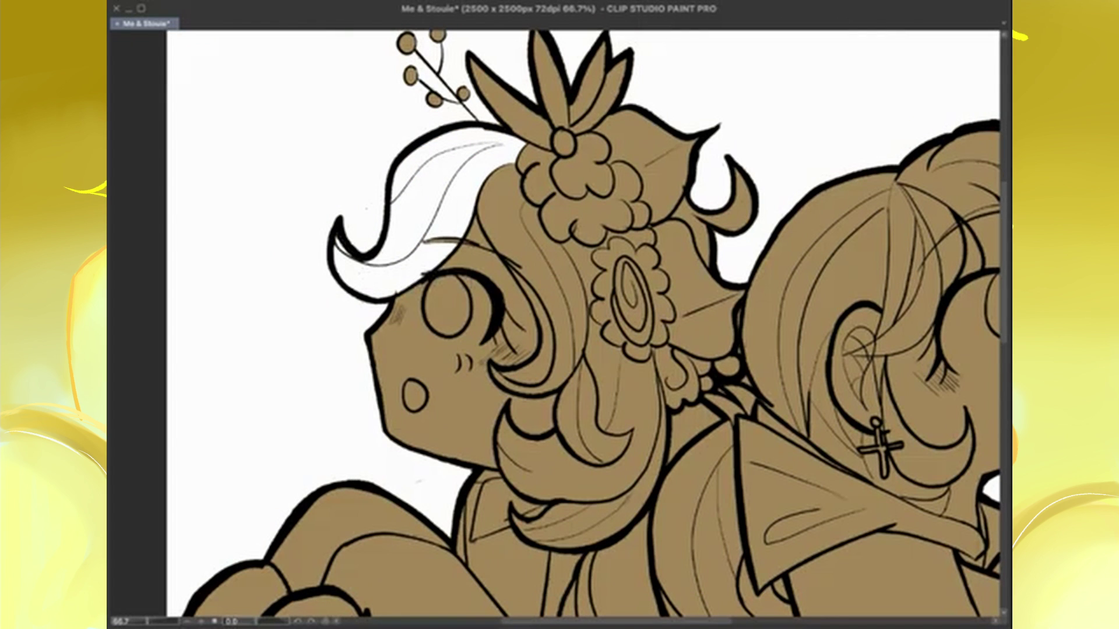
Fill the long-haired character's side locks with brown and their undersides with darker brown
click(513, 245)
click(583, 443)
drag(659, 378, 618, 527)
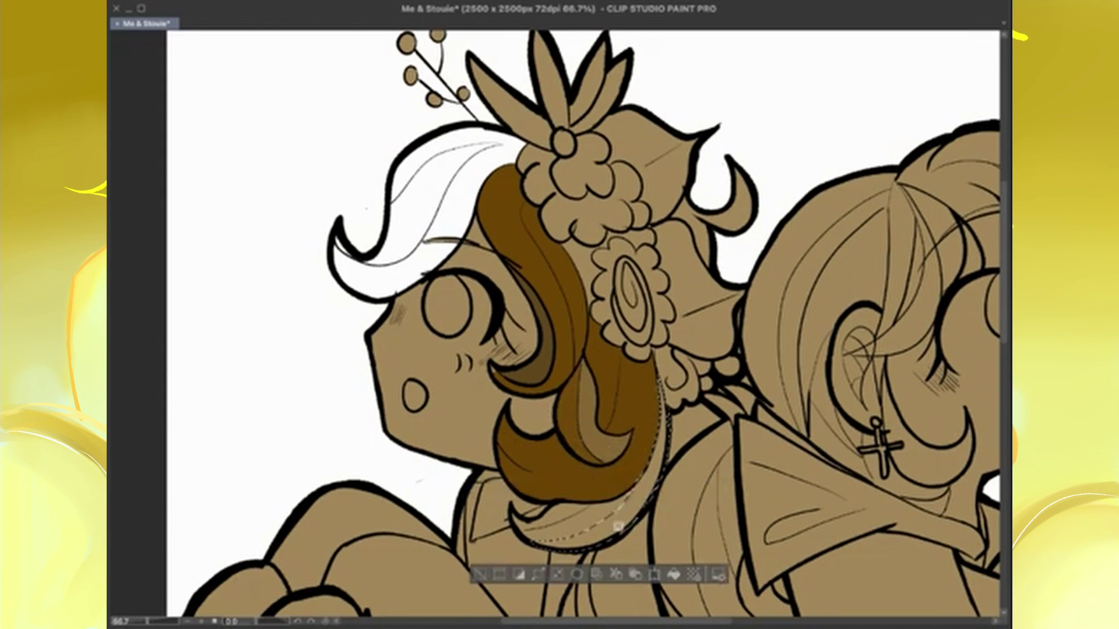
click(674, 575)
Fill the long-haired character's lower hair down the back with light, medium and dark brown sections
drag(583, 408, 574, 215)
drag(641, 320, 644, 326)
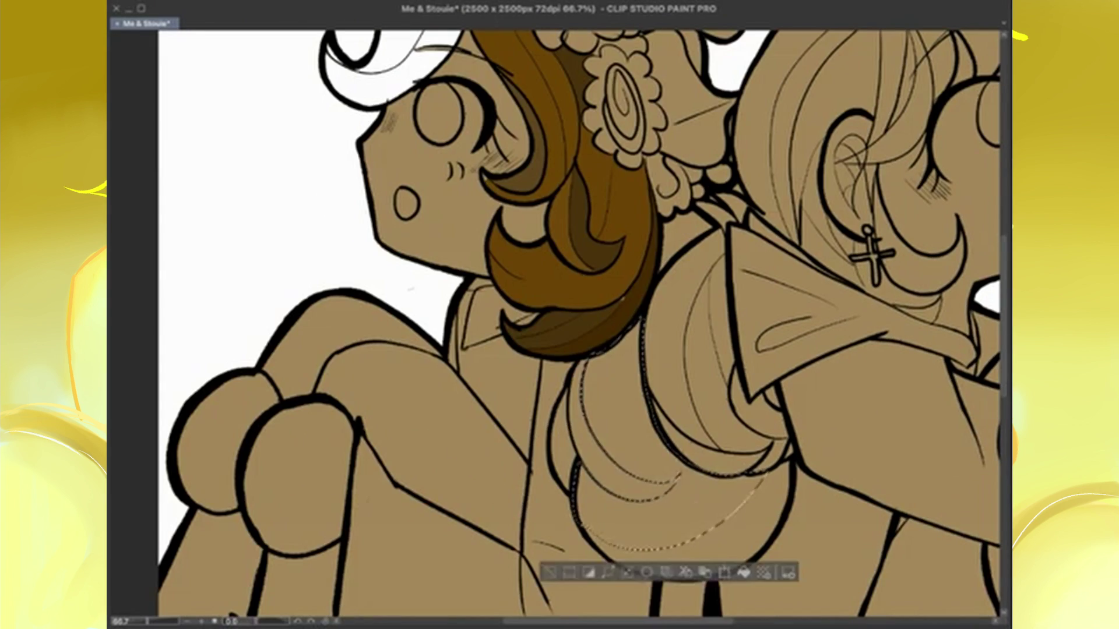
key(alt+BackSpace)
key(ctrl+minus)
key(ctrl+d)
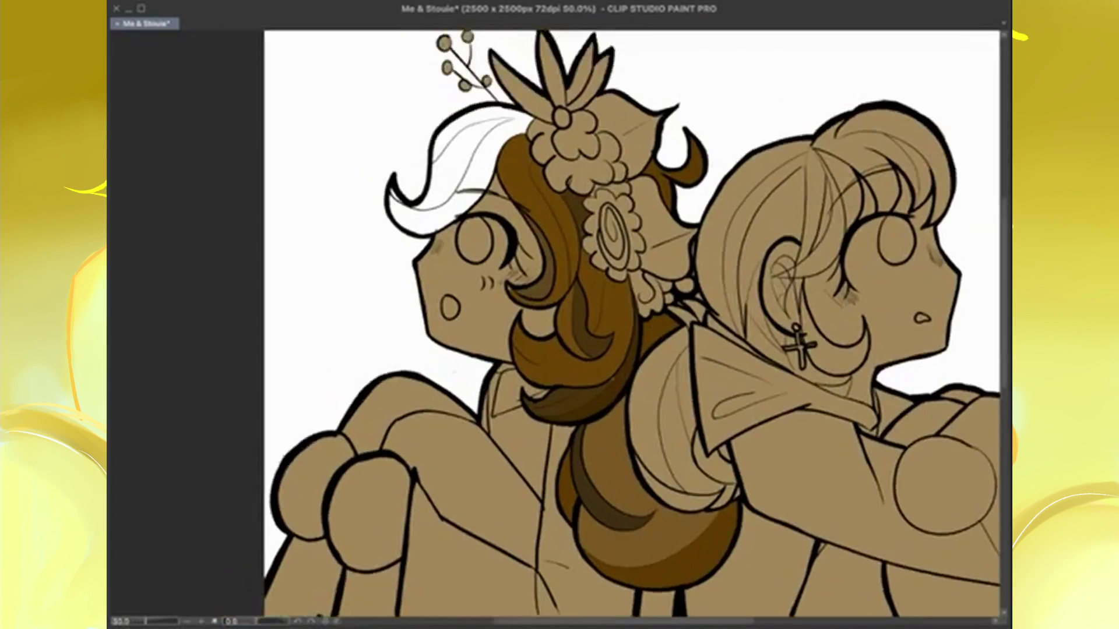
key(ctrl+plus)
key(ctrl+plus)
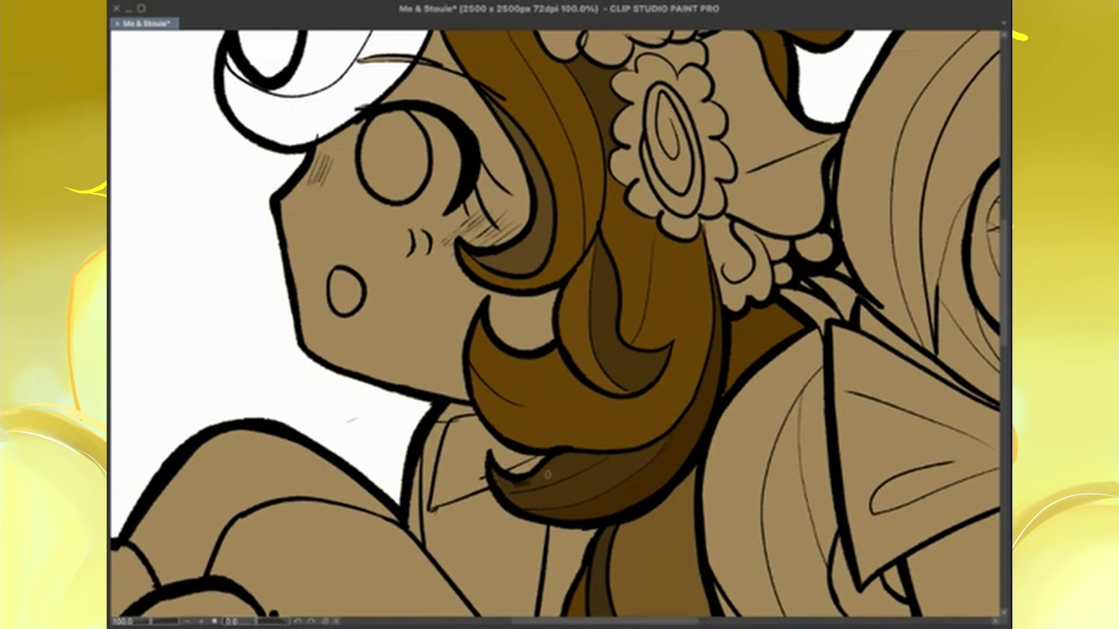
key(ctrl+minus)
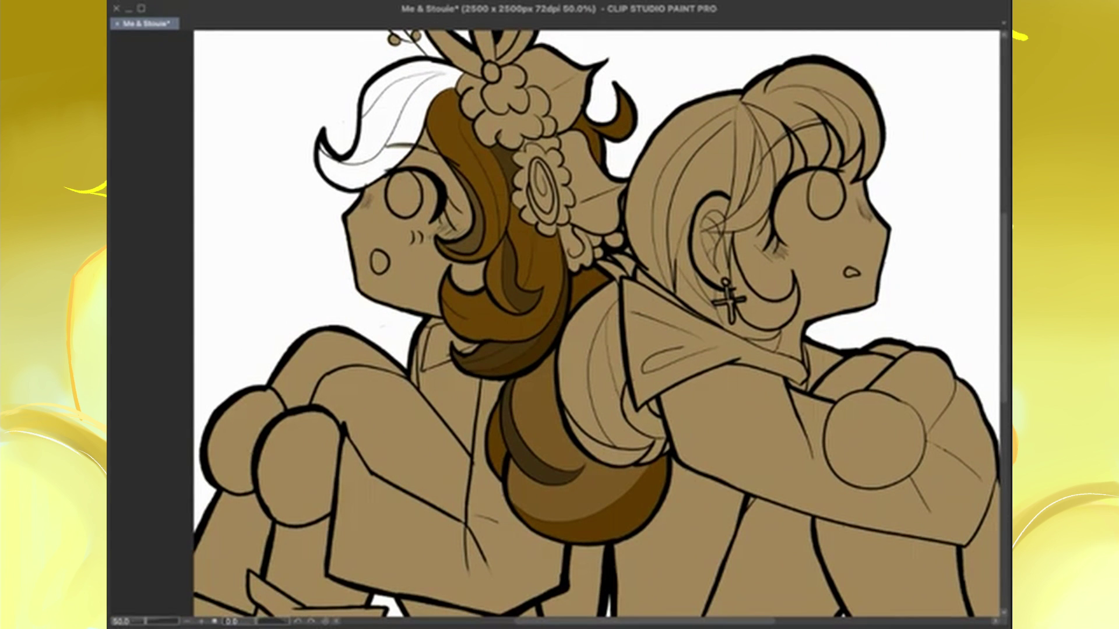
mouse_move(577, 327)
mouse_down()
mouse_move(583, 373)
mouse_move(617, 315)
mouse_move(606, 443)
mouse_move(624, 368)
mouse_up()
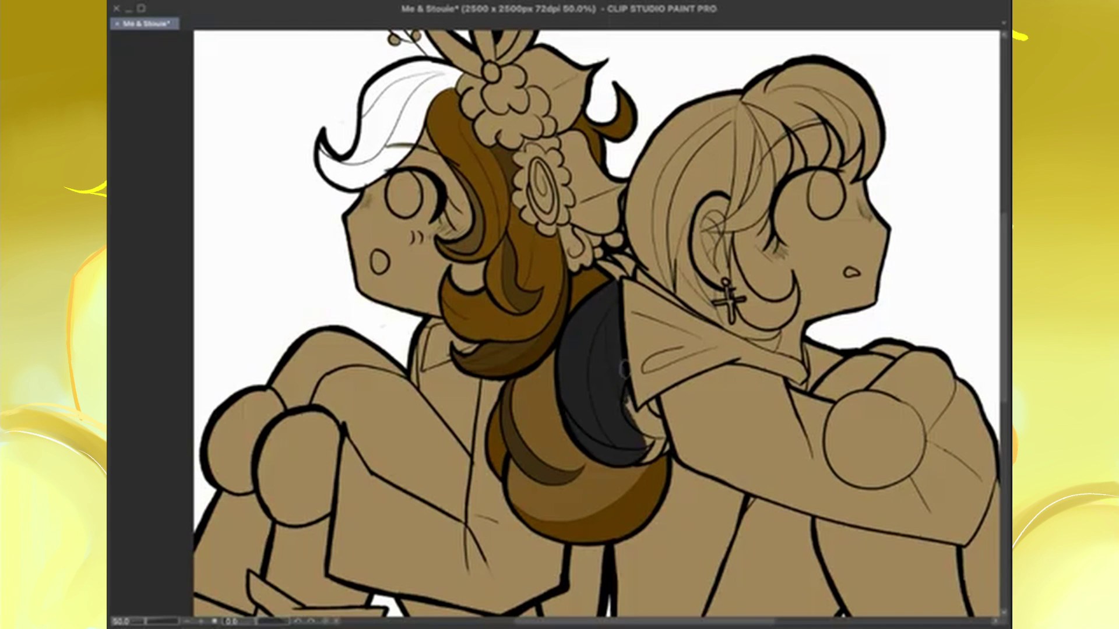
key(ctrl+z)
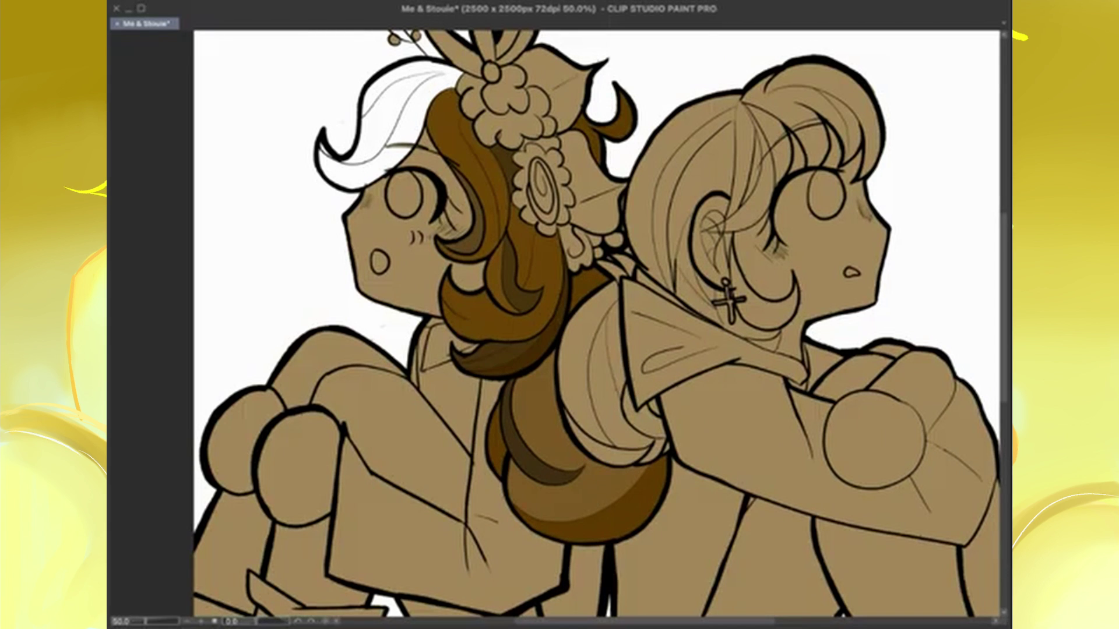
mouse_move(577, 327)
mouse_down()
mouse_move(638, 454)
mouse_move(647, 420)
mouse_up()
key(ctrl+z)
Paint the short-haired character's gathered hair behind the collar dark grey, including the small strands above the collar
mouse_move(569, 335)
mouse_down()
mouse_move(600, 443)
mouse_move(588, 293)
mouse_up()
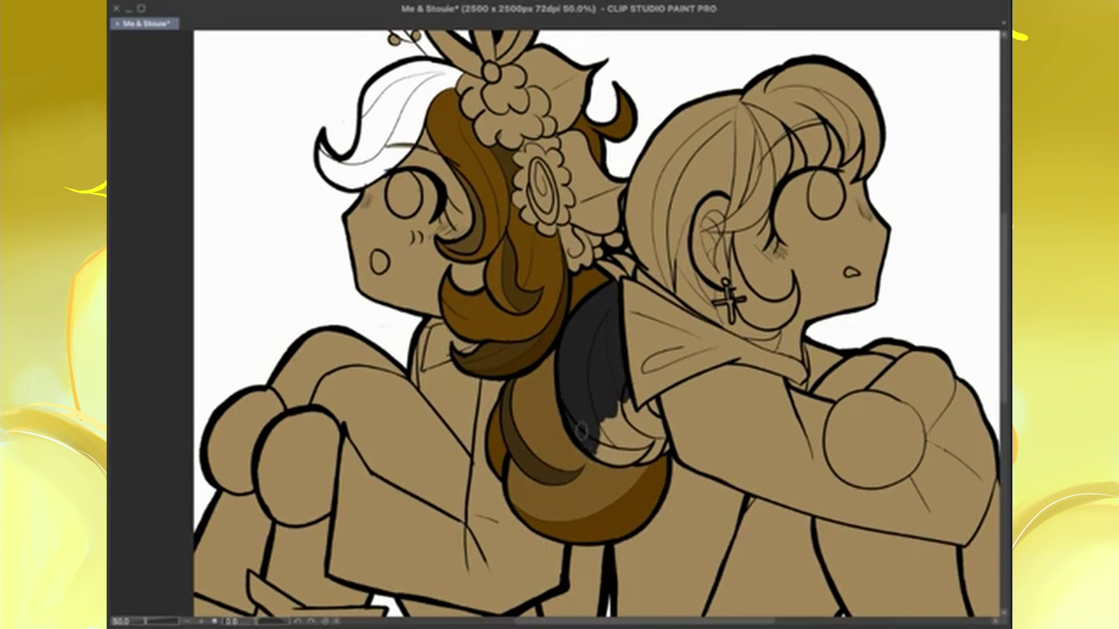
mouse_move(581, 432)
mouse_down()
mouse_move(647, 415)
mouse_move(604, 456)
mouse_move(630, 471)
mouse_up()
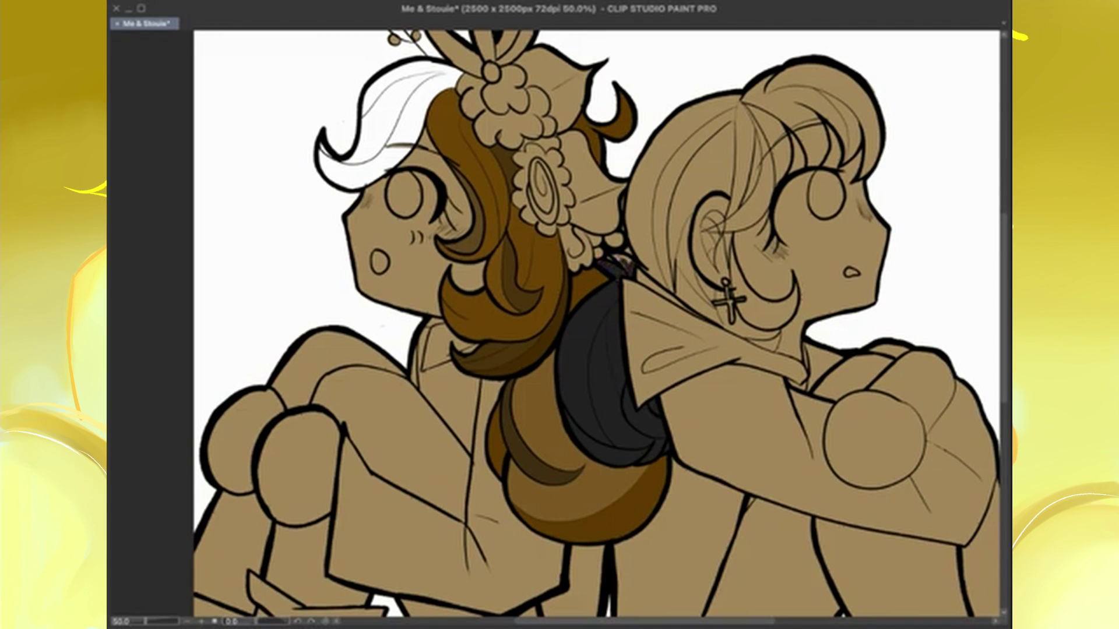
scroll(618, 263, up, 5)
scroll(618, 262, down, 5)
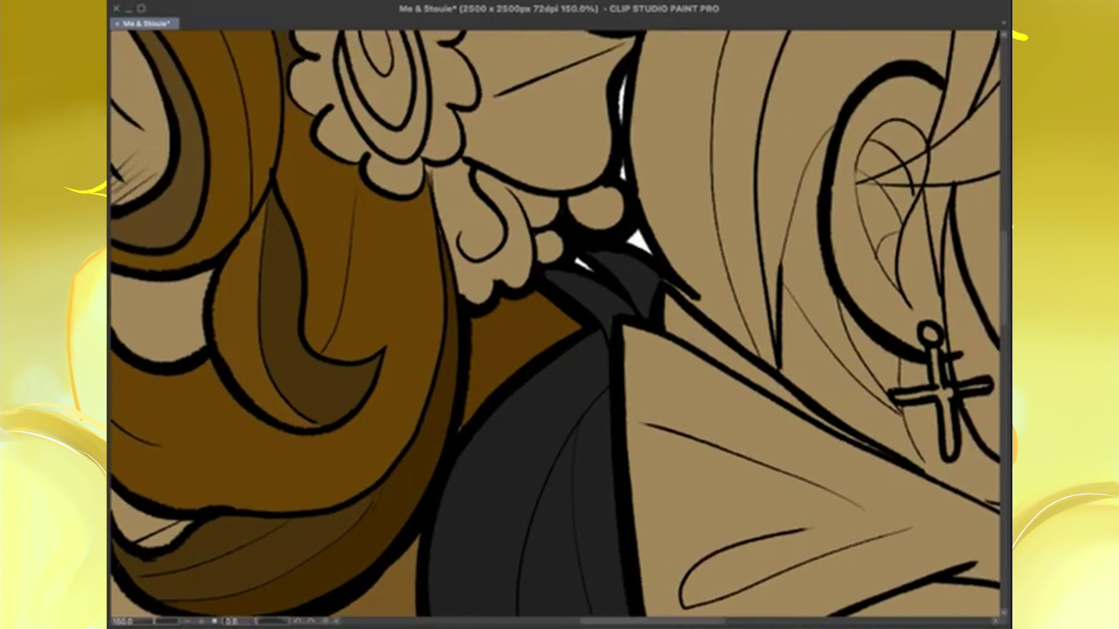
Paint the back of the short-haired character's head dark grey down to the strands behind the ear
scroll(582, 252, up, 2)
drag(641, 140, 600, 279)
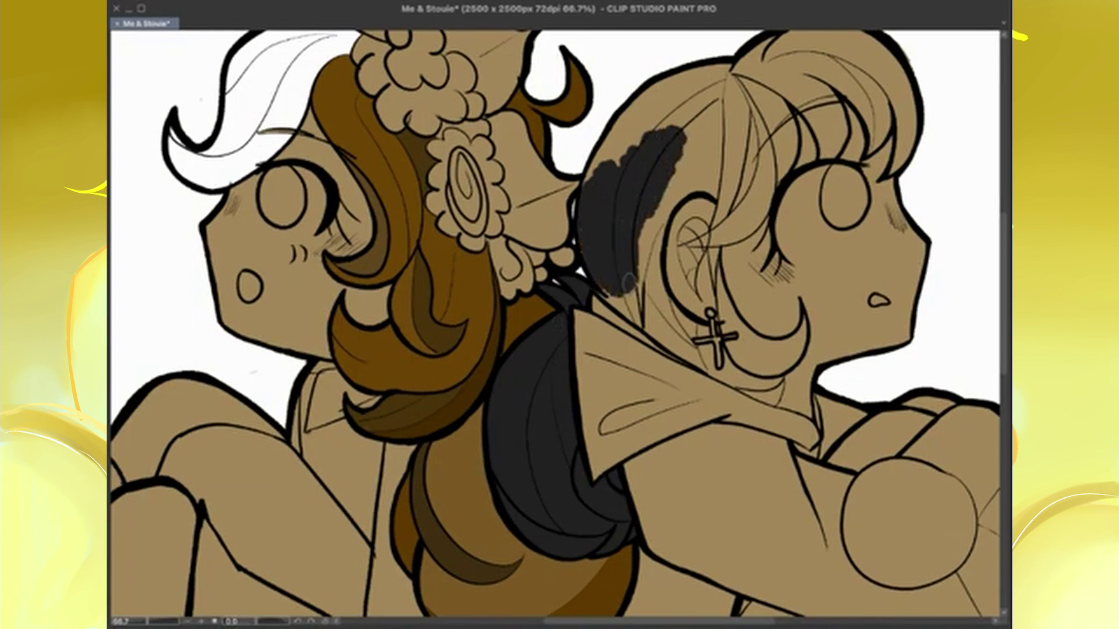
mouse_move(670, 105)
mouse_down()
mouse_move(699, 180)
mouse_move(568, 288)
mouse_up()
drag(551, 320, 536, 402)
drag(567, 357, 550, 411)
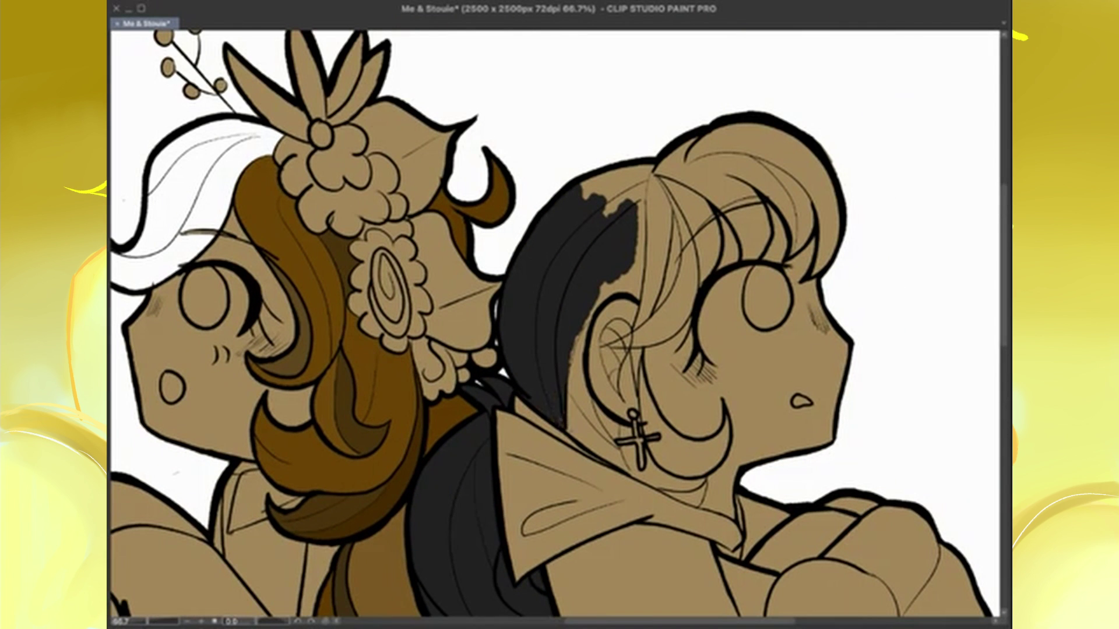
mouse_move(588, 309)
mouse_down()
mouse_move(591, 423)
mouse_move(614, 448)
mouse_up()
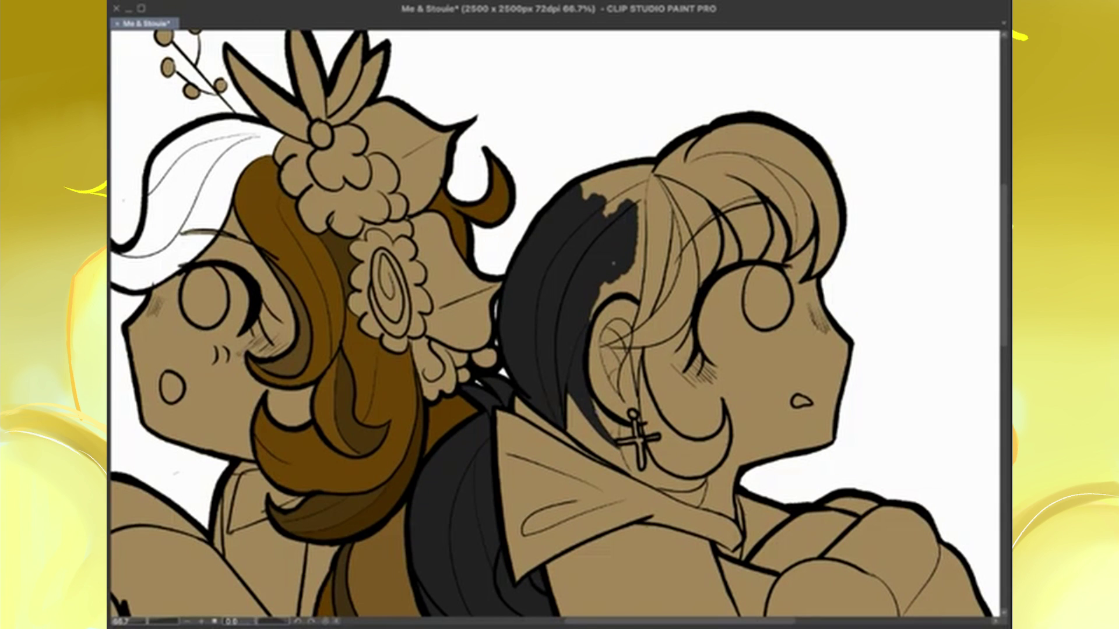
Paint the short-haired character's crown, fringe and curled cheek lock dark grey
drag(586, 210, 647, 169)
drag(617, 245, 717, 134)
mouse_move(746, 198)
mouse_down()
mouse_move(815, 129)
mouse_move(688, 221)
mouse_move(758, 186)
mouse_move(827, 193)
mouse_move(826, 237)
mouse_move(755, 248)
mouse_move(685, 213)
mouse_move(715, 216)
mouse_move(679, 291)
mouse_move(644, 233)
mouse_move(635, 332)
mouse_move(606, 344)
mouse_move(641, 326)
mouse_move(670, 478)
mouse_move(723, 443)
mouse_up()
Erase the dark grey spilling past the outlines of the short-haired character's cheek lock, neck strand and ear
scroll(683, 229, up, 5)
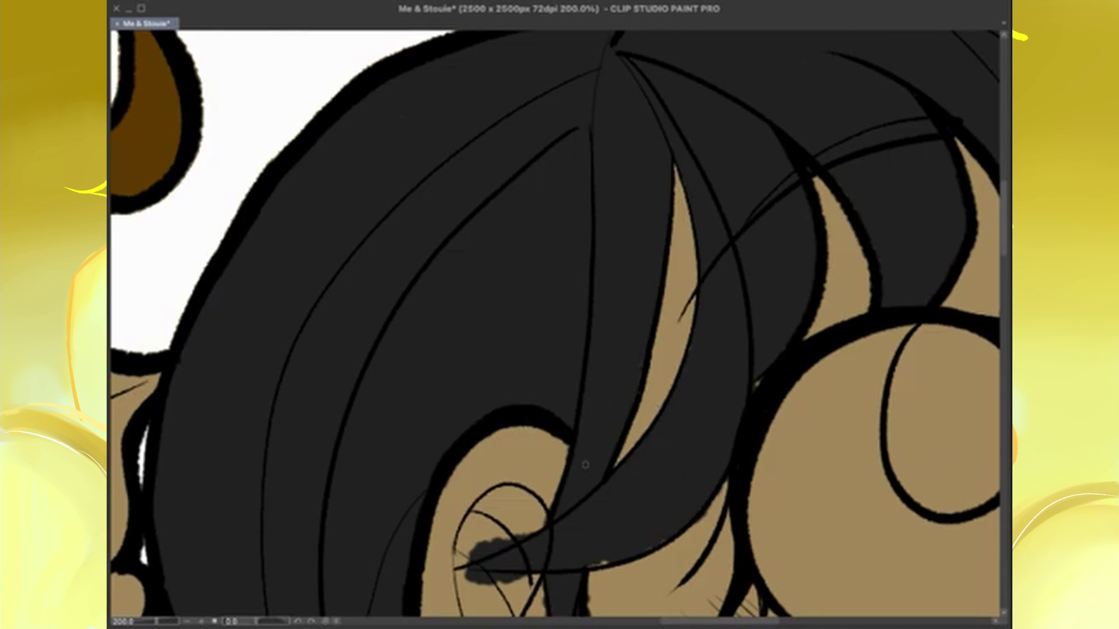
scroll(507, 542, down, 10)
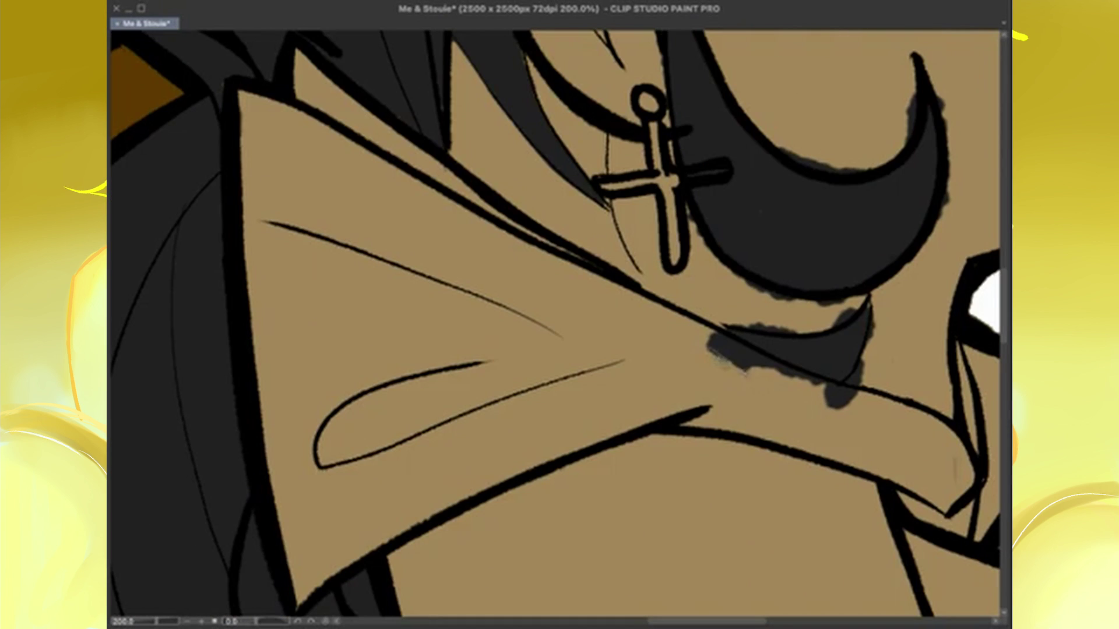
mouse_move(720, 358)
mouse_down()
mouse_move(735, 365)
mouse_move(699, 332)
mouse_move(827, 390)
mouse_up()
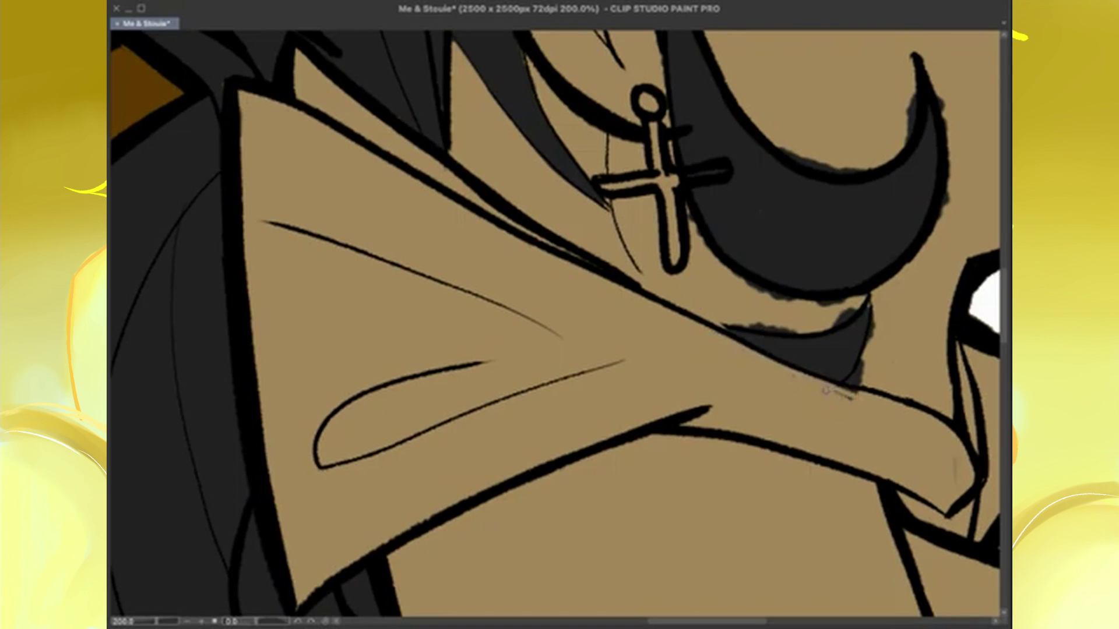
drag(877, 315, 847, 388)
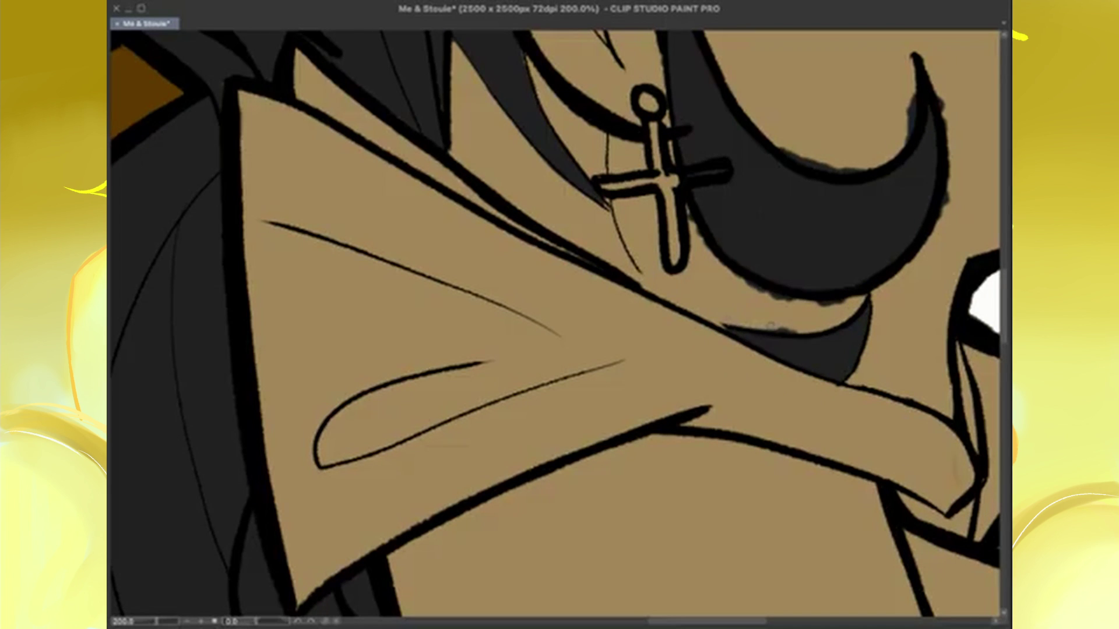
mouse_move(683, 200)
mouse_down()
mouse_move(712, 172)
mouse_move(711, 255)
mouse_move(867, 294)
mouse_move(943, 215)
mouse_move(909, 109)
mouse_move(785, 142)
mouse_up()
scroll(554, 326, down, 5)
scroll(554, 326, up, 5)
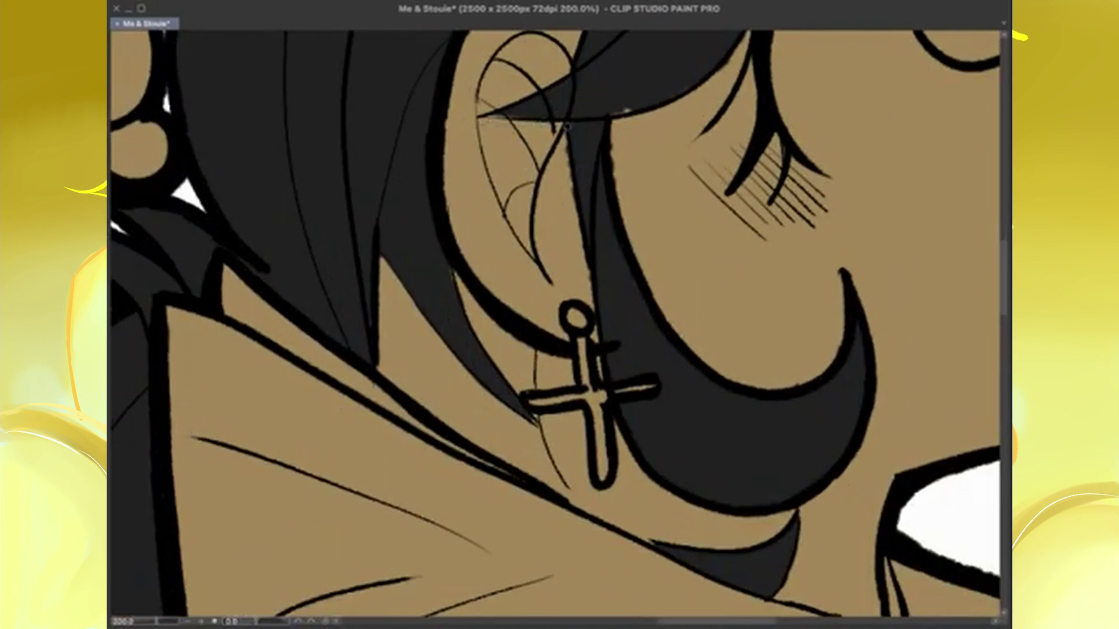
Paint the remaining tan hair between the short-haired character's ear and collar dark grey
scroll(553, 327, down, 6)
scroll(565, 331, up, 2)
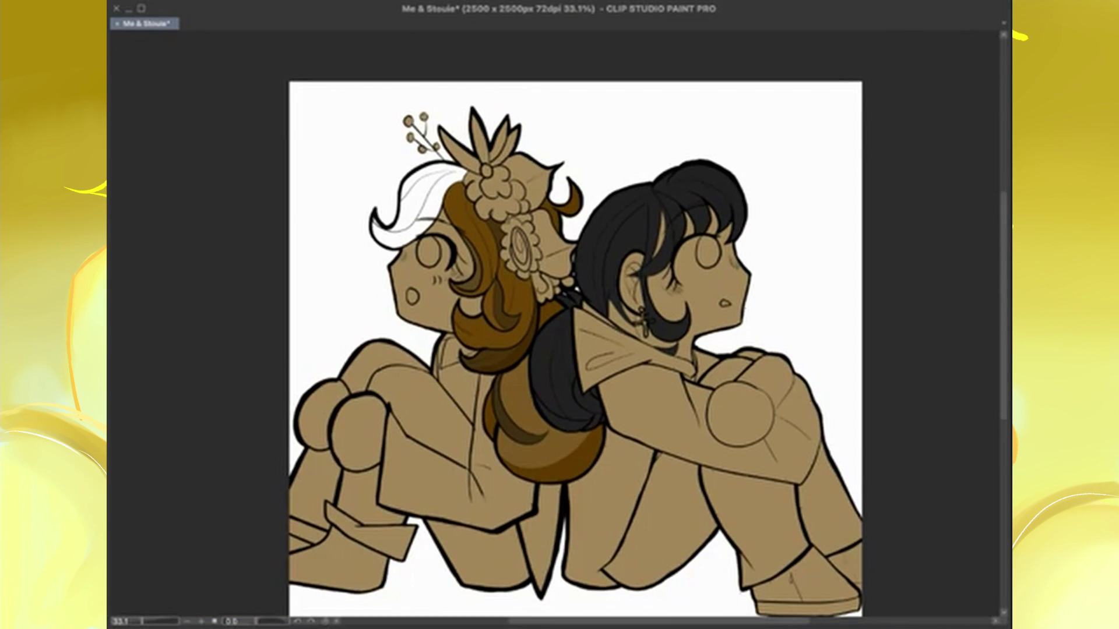
scroll(641, 364, up, 4)
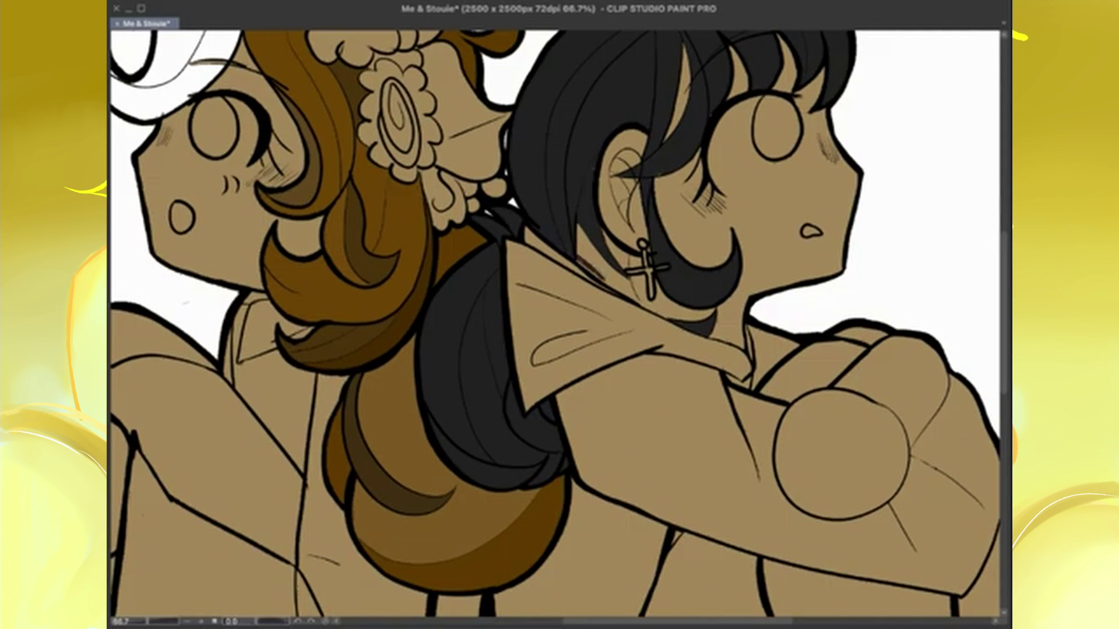
mouse_move(580, 227)
mouse_down()
mouse_move(603, 277)
mouse_move(635, 300)
mouse_up()
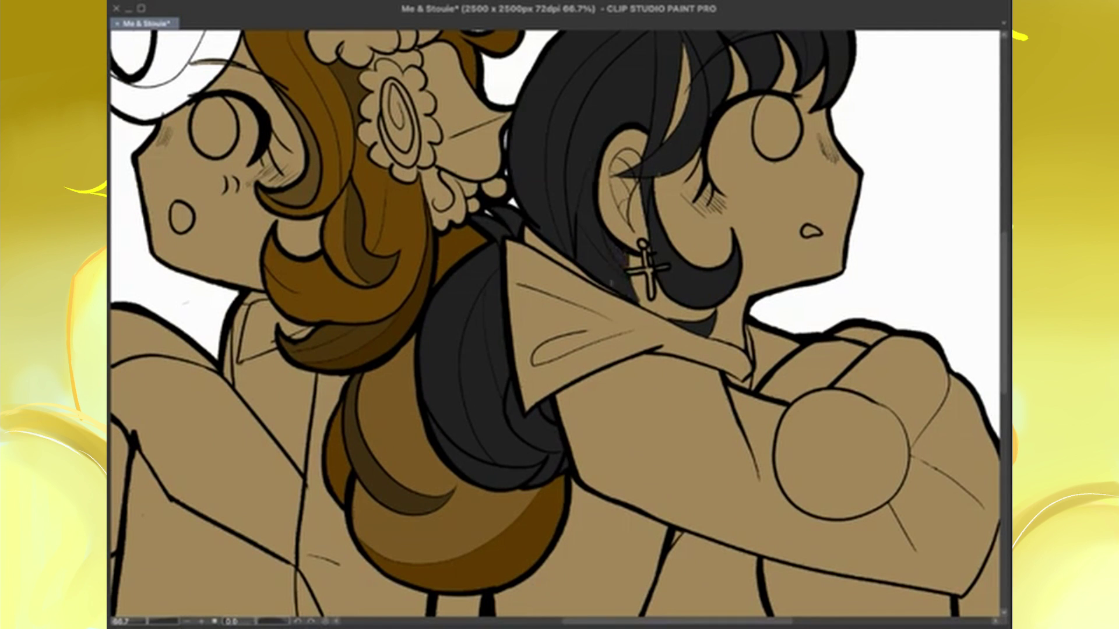
Touch up the colour around the long-haired character's white fringe
scroll(634, 176, down, 1)
scroll(647, 79, up, 1)
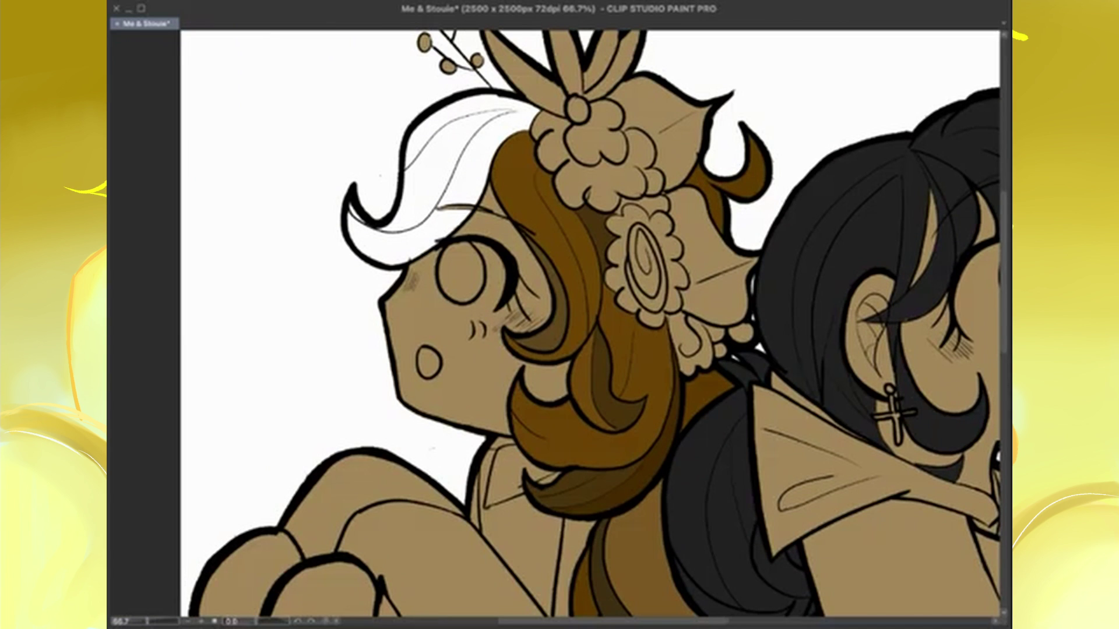
scroll(487, 199, up, 3)
drag(350, 211, 426, 204)
scroll(623, 350, down, 5)
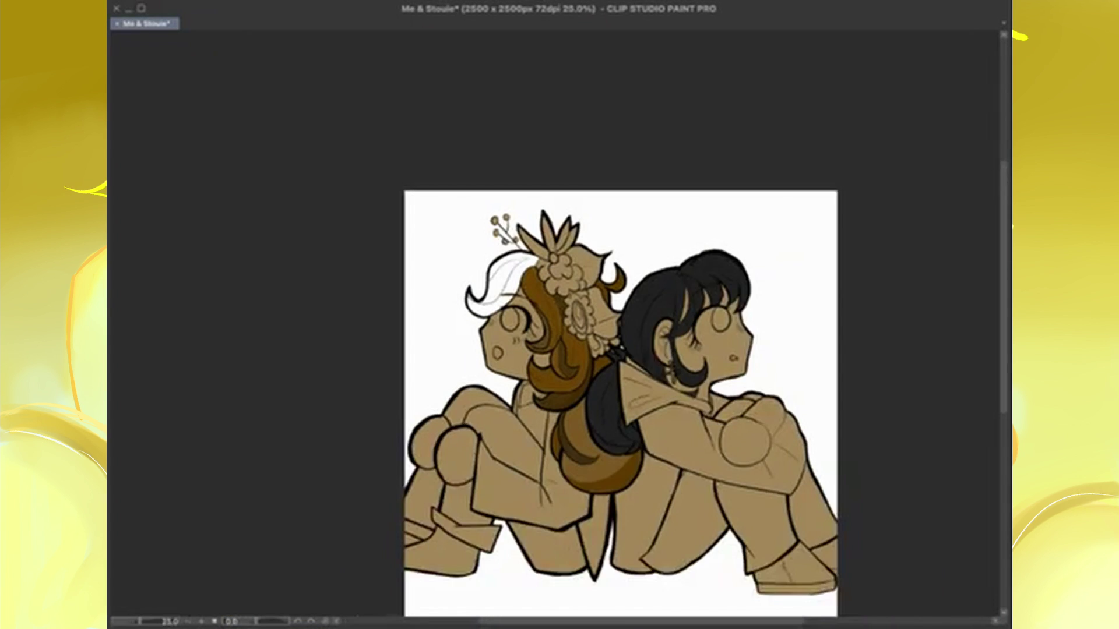
scroll(623, 350, up, 1)
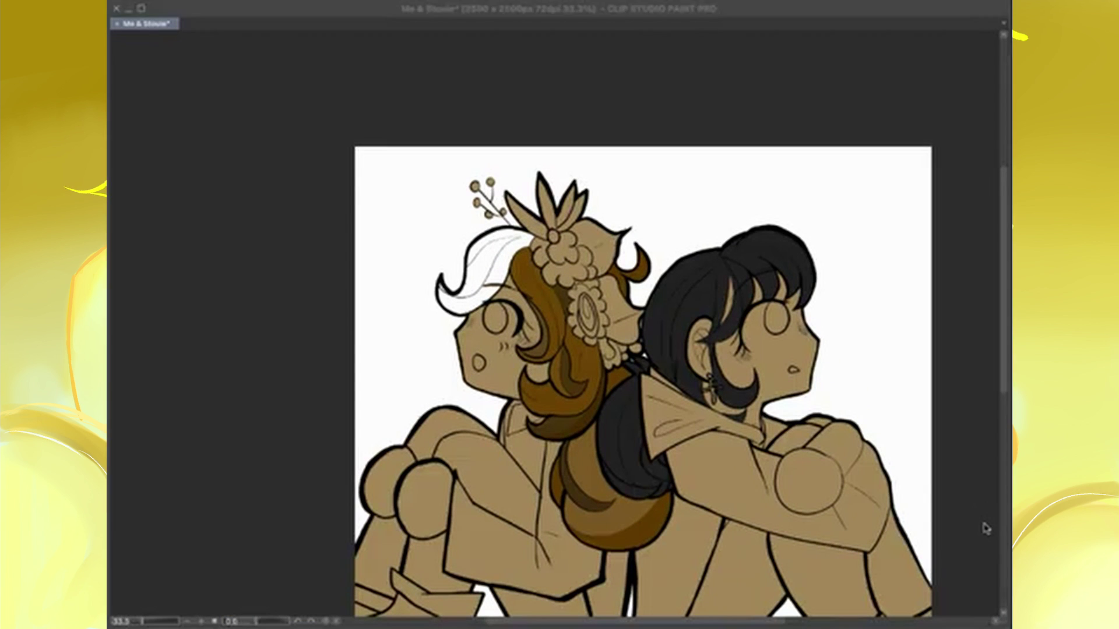
scroll(742, 348, up, 2)
mouse_move(204, 317)
mouse_down()
mouse_move(251, 379)
mouse_move(268, 437)
mouse_up()
drag(263, 343, 350, 431)
drag(178, 321, 222, 408)
drag(192, 285, 239, 402)
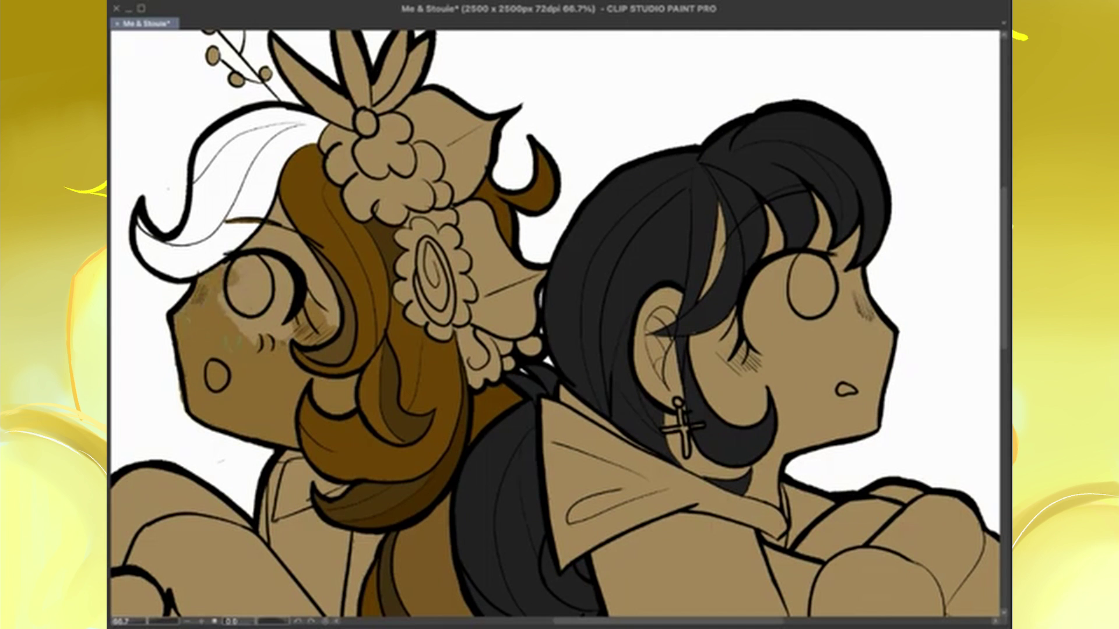
mouse_move(233, 268)
mouse_down()
mouse_move(327, 327)
mouse_move(303, 204)
mouse_up()
scroll(167, 332, down, 3)
scroll(408, 350, up, 1)
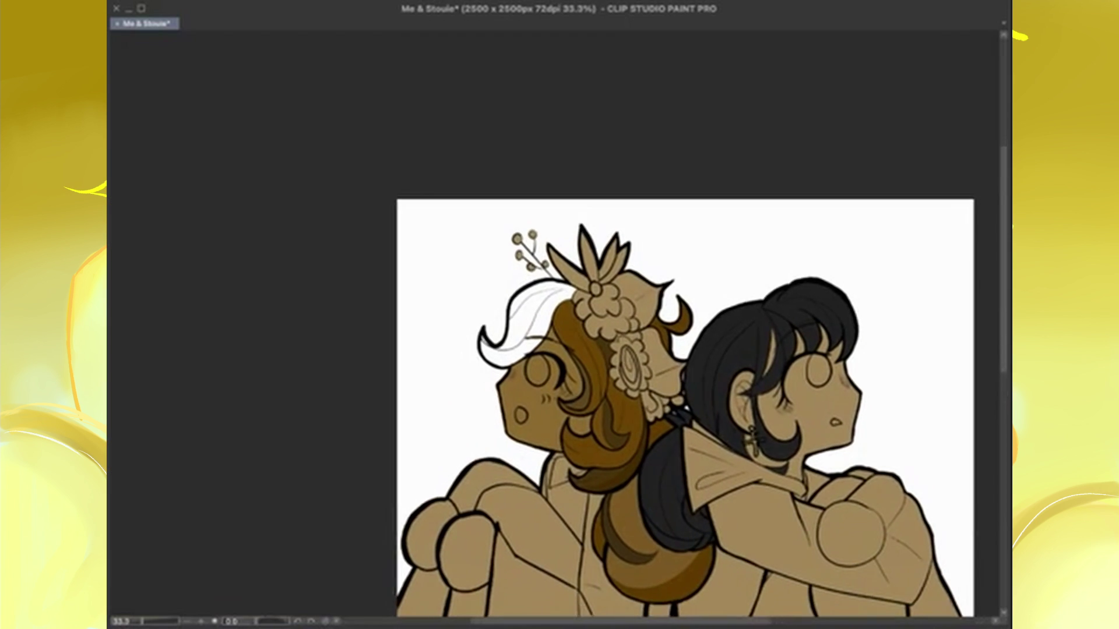
click(542, 396)
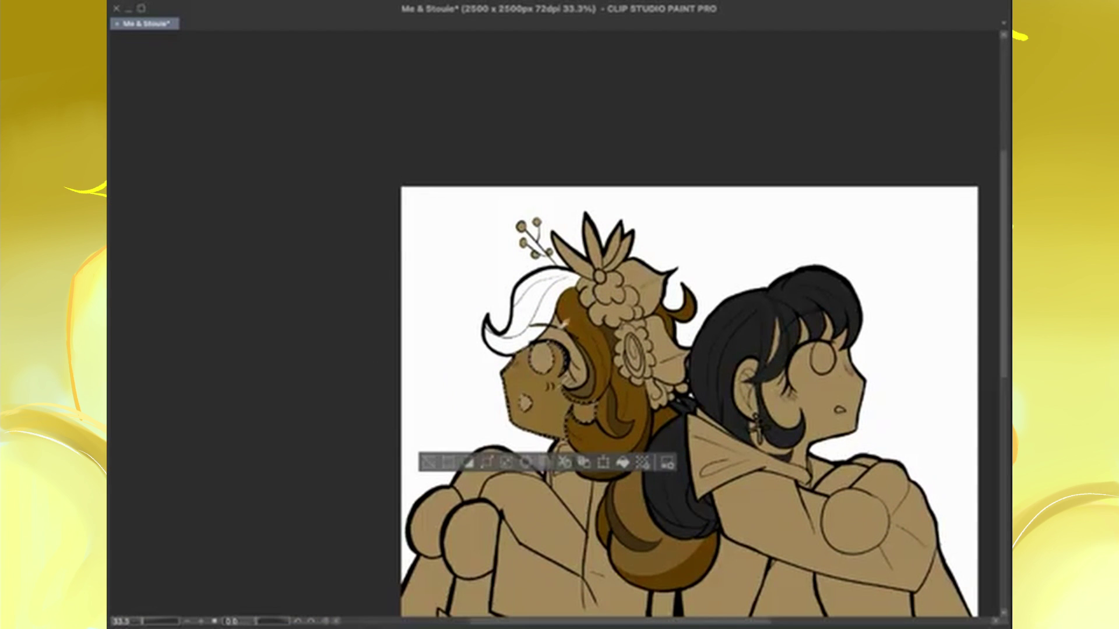
key(ctrl+d)
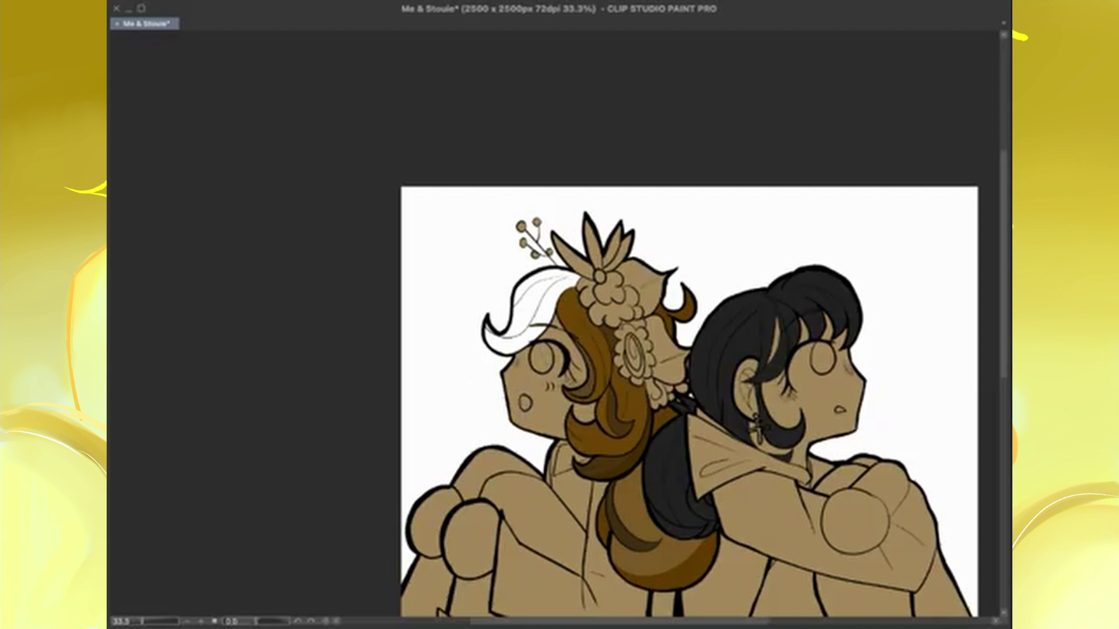
mouse_move(582, 408)
mouse_down()
mouse_move(524, 350)
mouse_move(379, 252)
mouse_up()
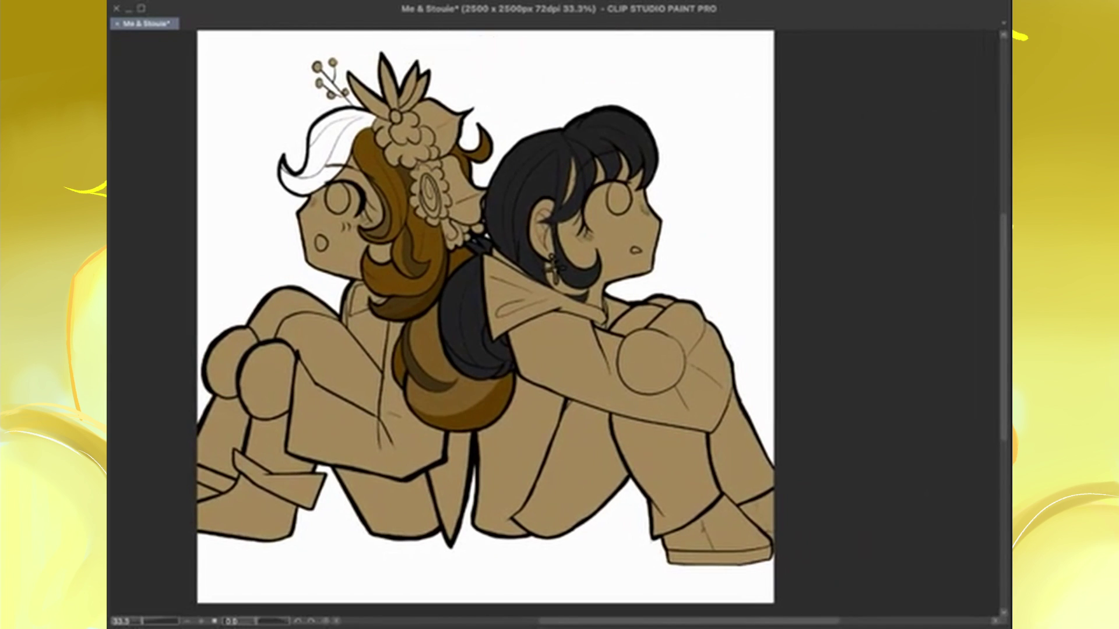
Paint the short-haired character's face, ear, neck and hand a darker tan skin tone
mouse_move(609, 210)
mouse_down()
mouse_move(641, 263)
mouse_move(658, 220)
mouse_up()
drag(545, 259, 539, 202)
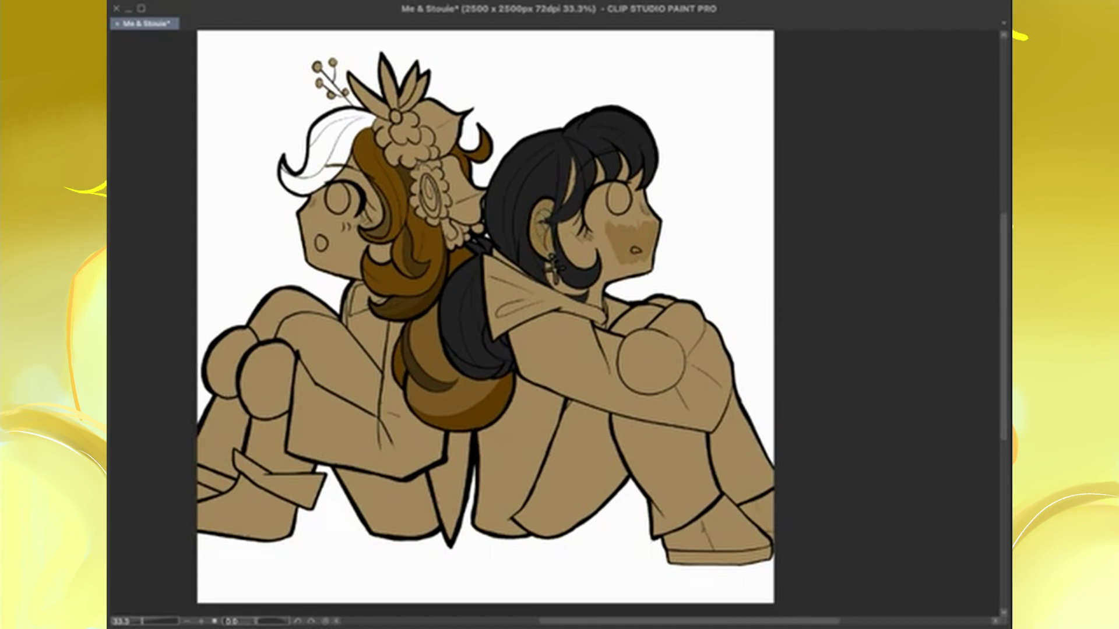
key(ctrl+z)
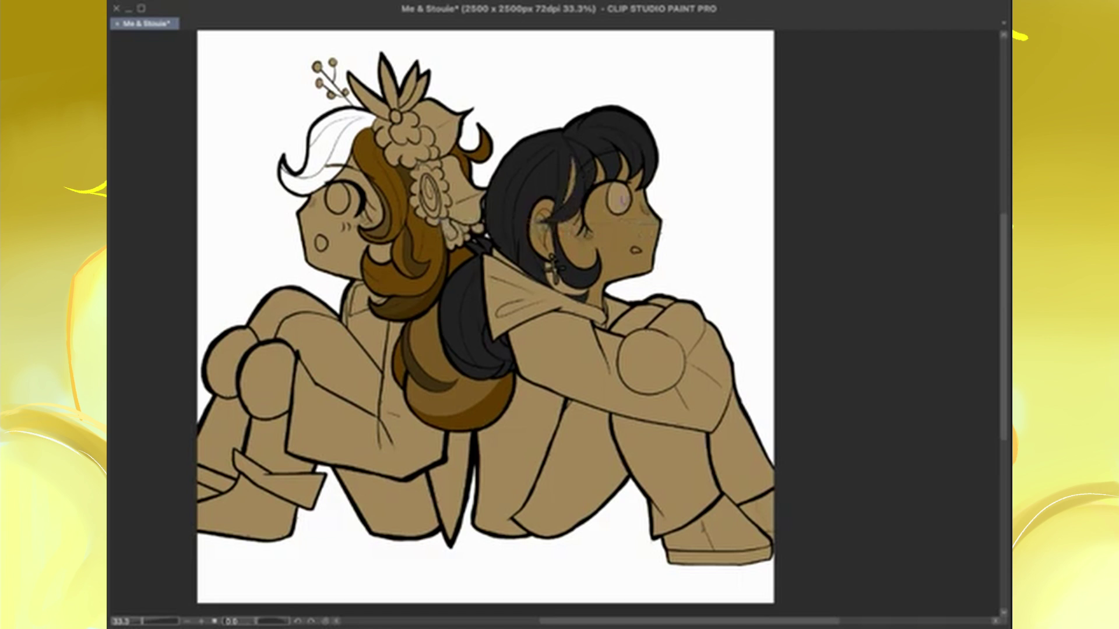
drag(541, 265, 577, 297)
key(ctrl+z)
key(ctrl+z)
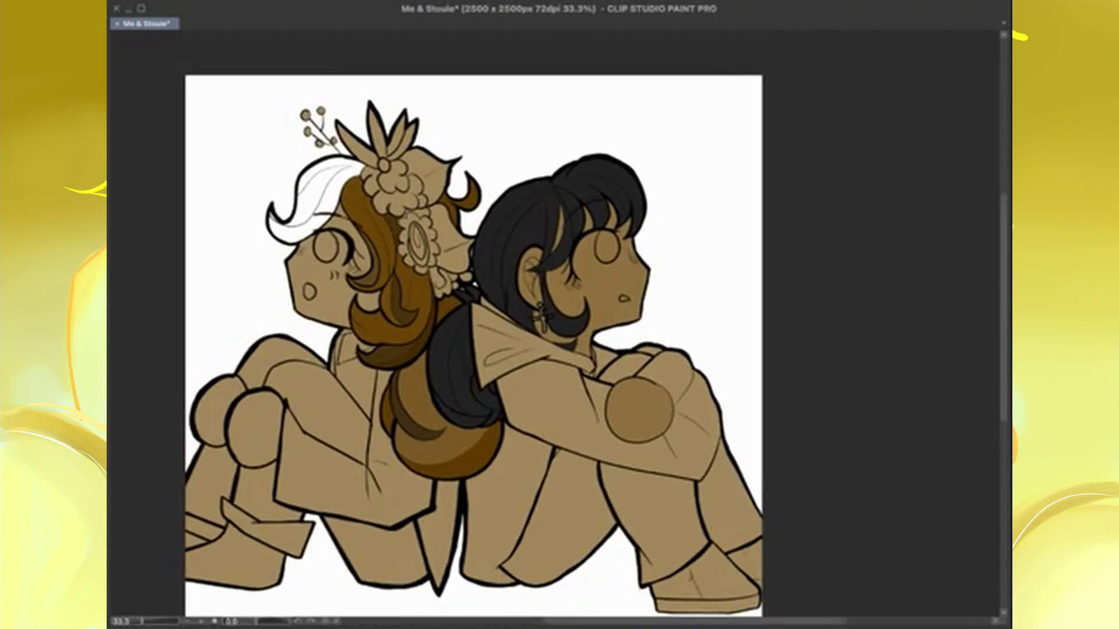
Fill the long-haired character's jacket and trousers light blue
drag(651, 362, 814, 326)
click(442, 420)
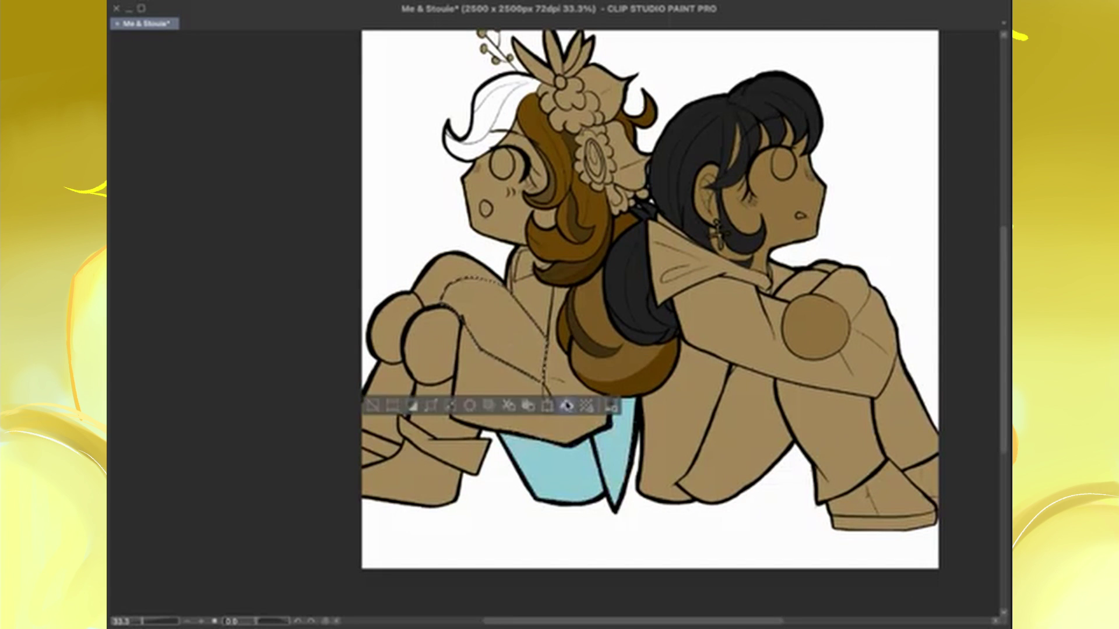
drag(598, 462, 570, 493)
click(495, 437)
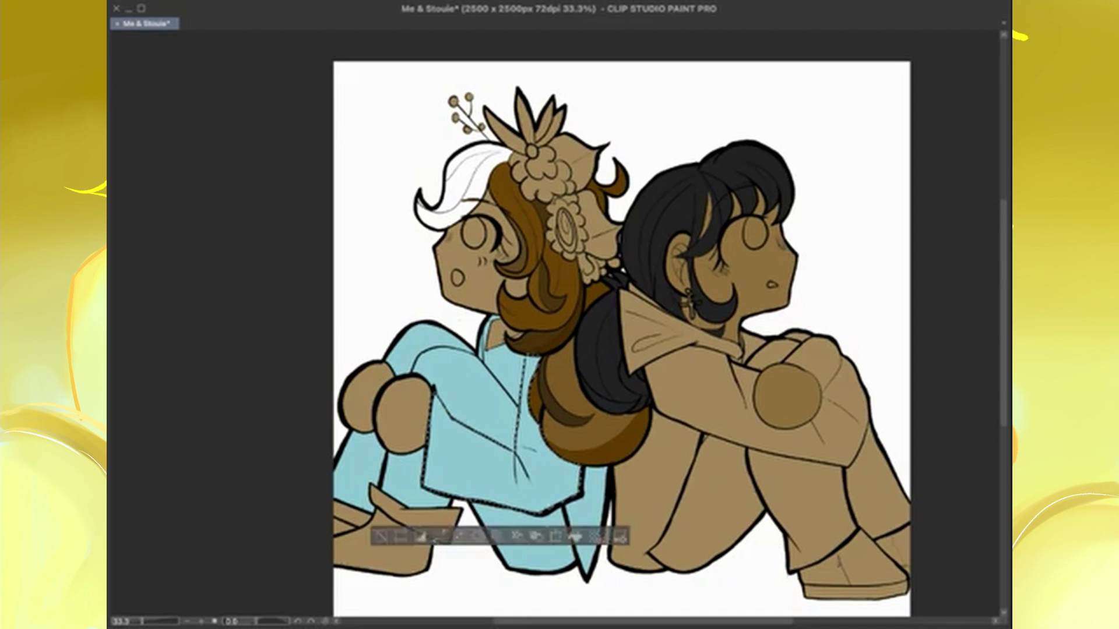
Recolour the long-haired character's jacket and trousers pale pink, with an off-white collar and trouser cuffs
click(455, 379)
click(513, 466)
click(356, 466)
click(432, 525)
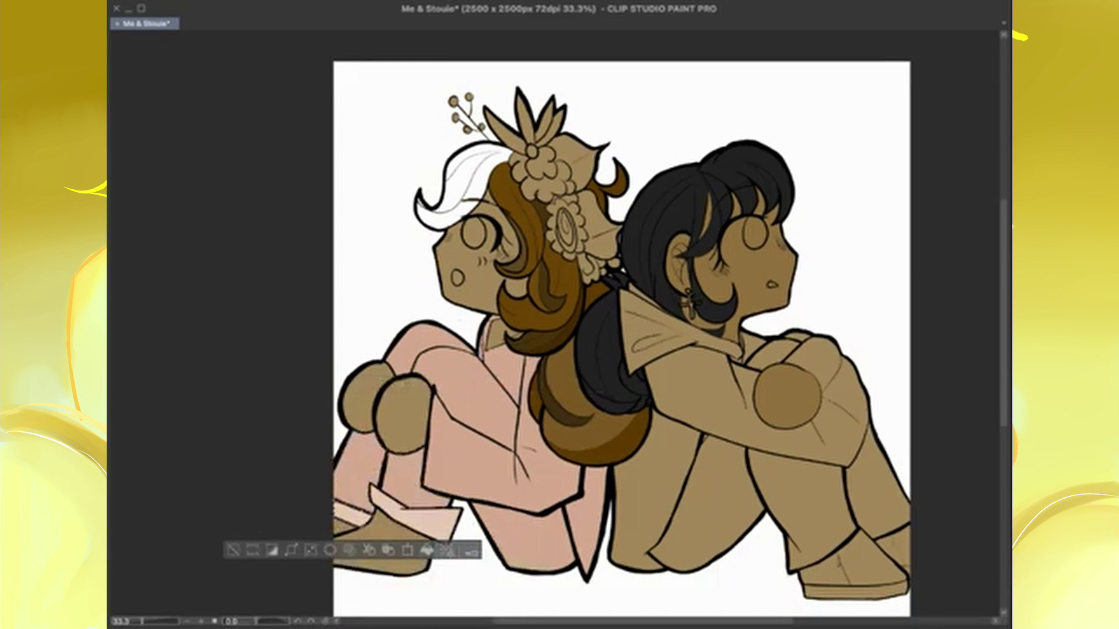
click(495, 332)
drag(384, 313, 440, 316)
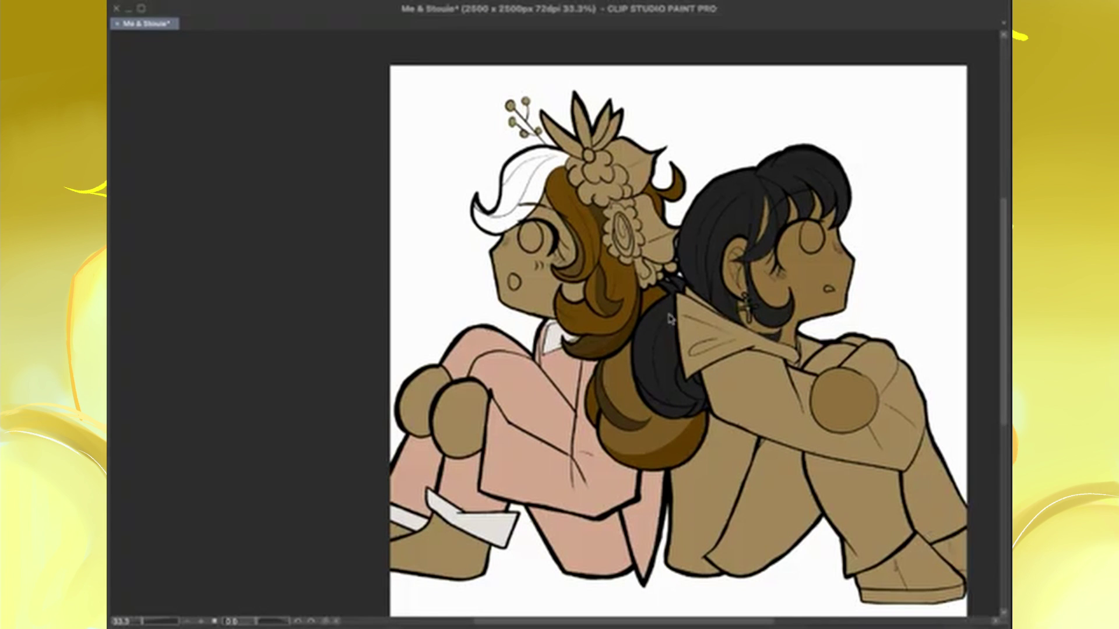
Fill the short-haired character's jacket dark grey with a lighter grey hood, and the trousers black
drag(678, 341, 602, 353)
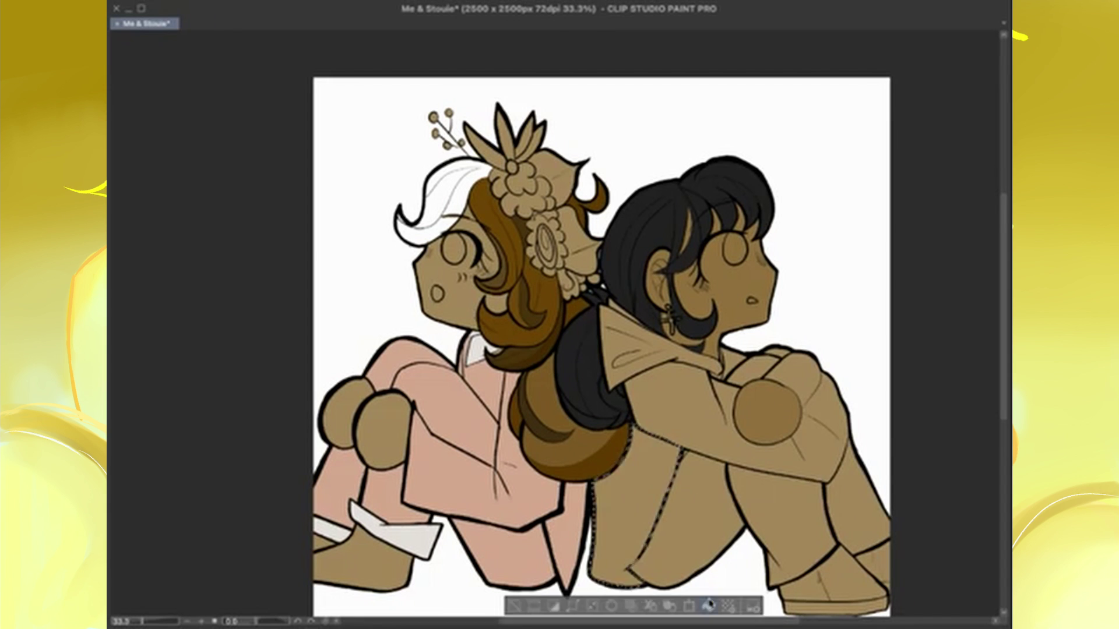
click(700, 420)
click(658, 344)
key(ctrl+d)
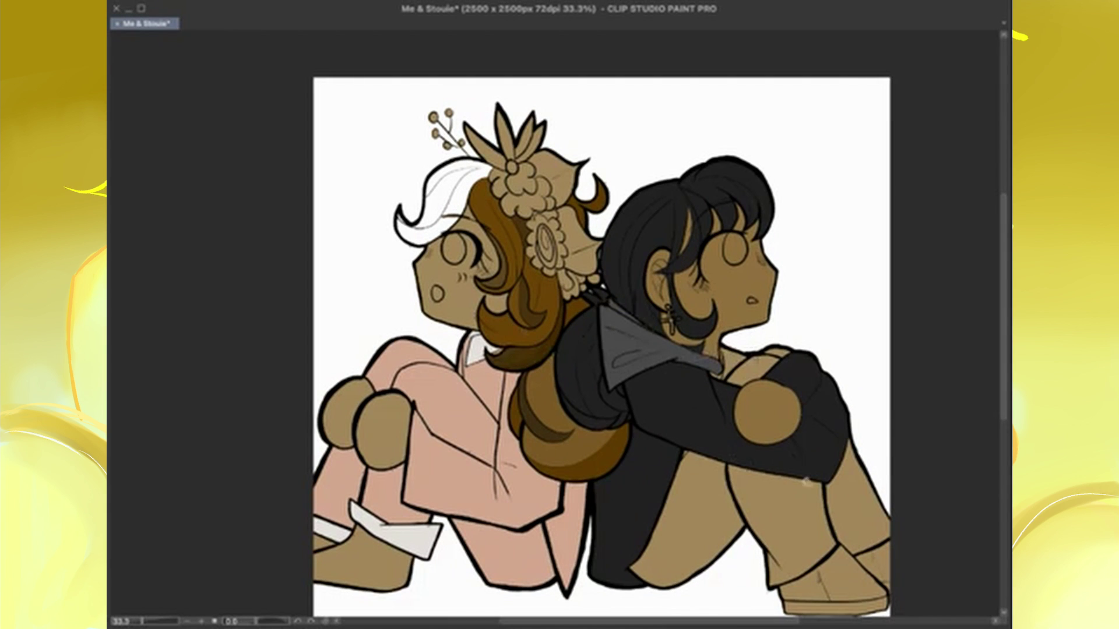
click(687, 519)
click(804, 501)
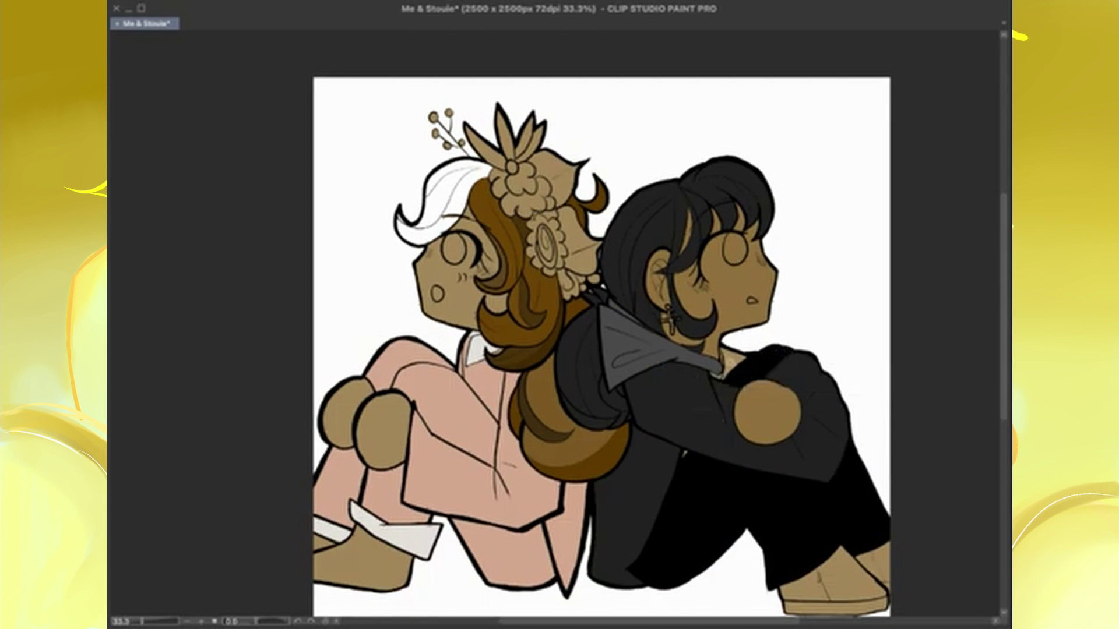
Colour the short-haired character's cross earring light grey and the shoes dark grey with white soles
scroll(693, 420, up, 2)
scroll(822, 341, up, 2)
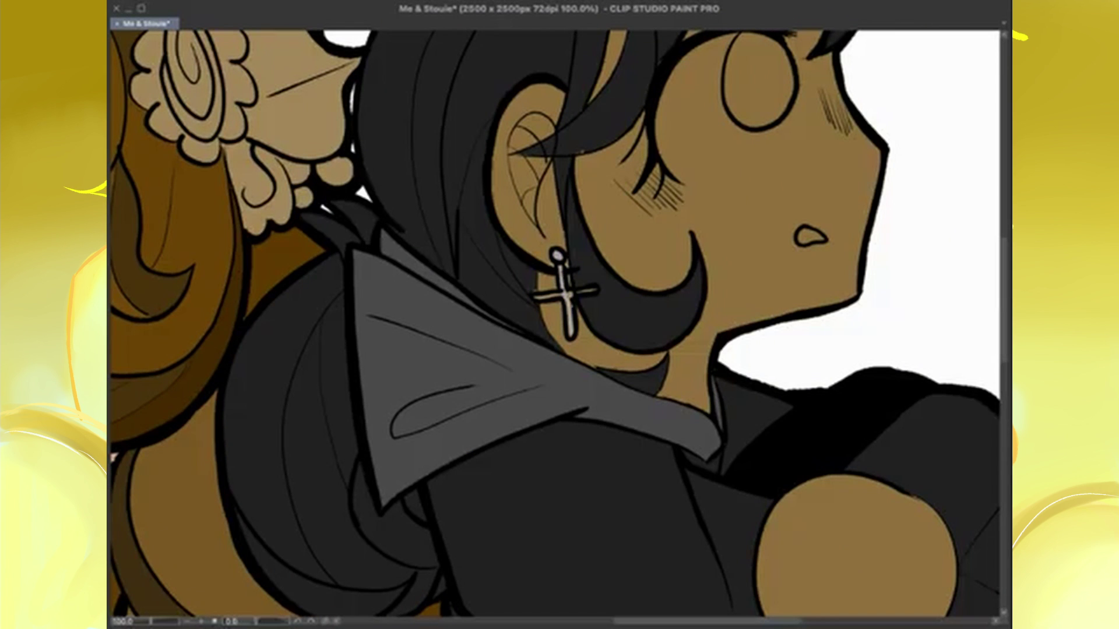
scroll(559, 327, down, 3)
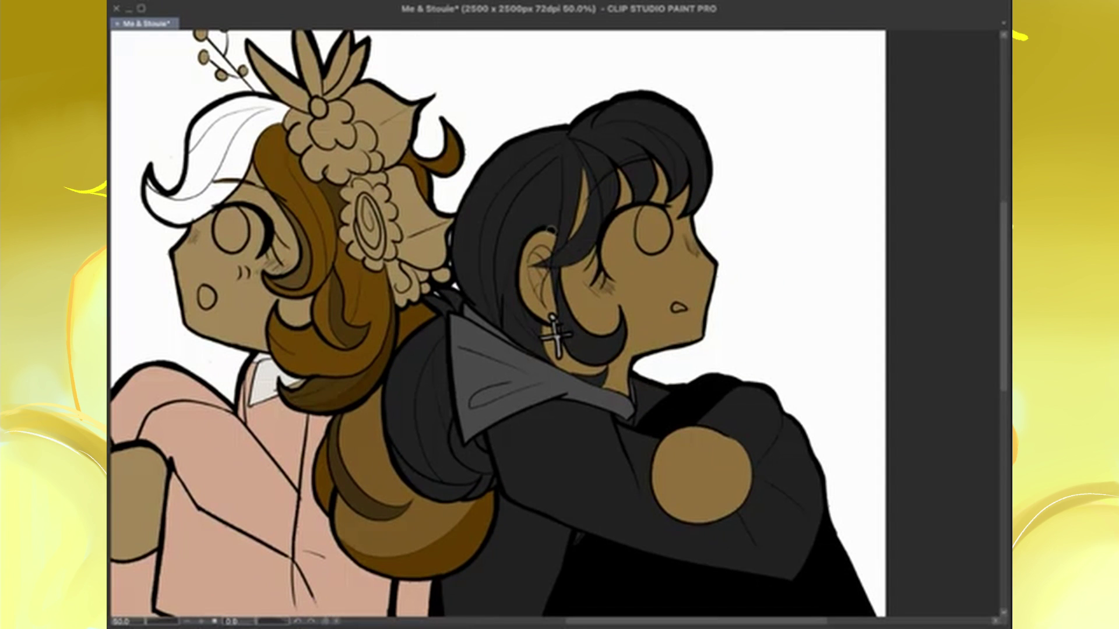
scroll(839, 234, down, 1)
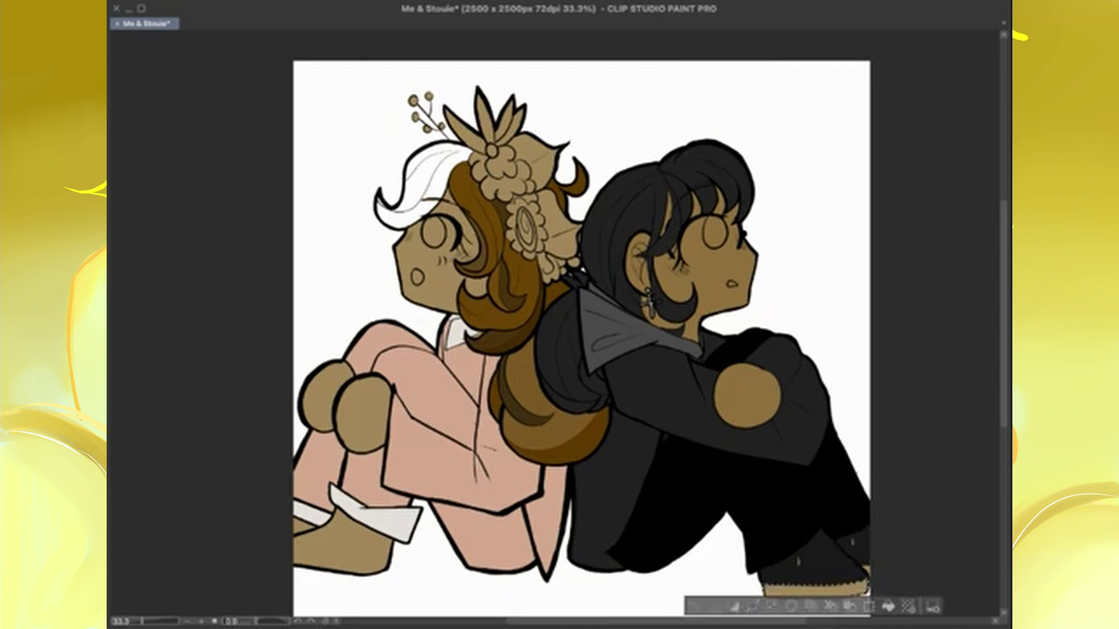
scroll(686, 336, up, 4)
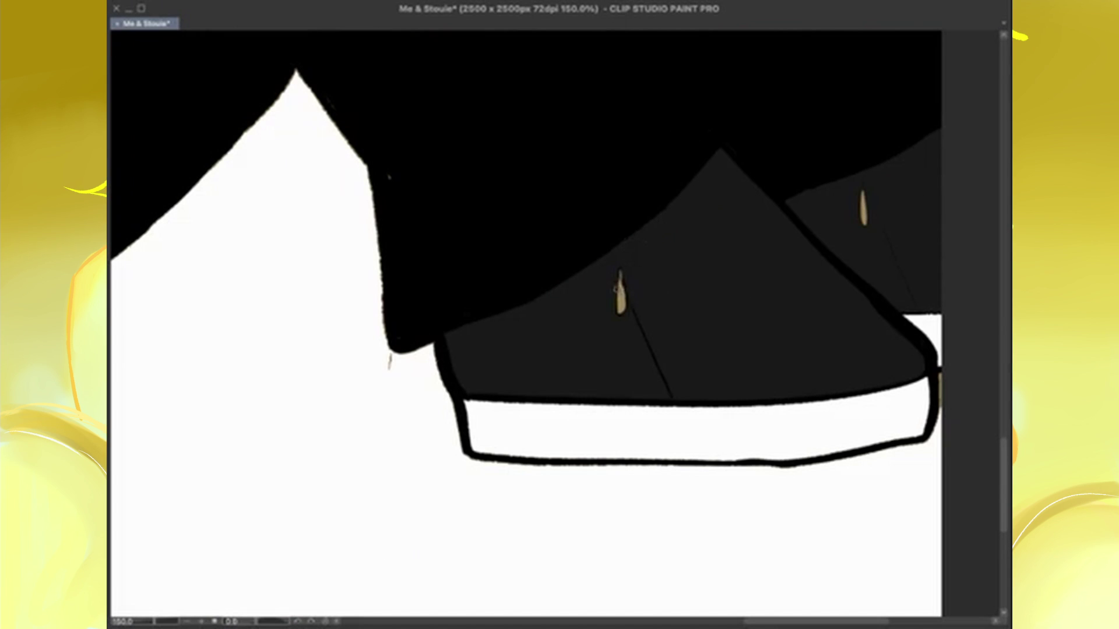
scroll(621, 291, down, 6)
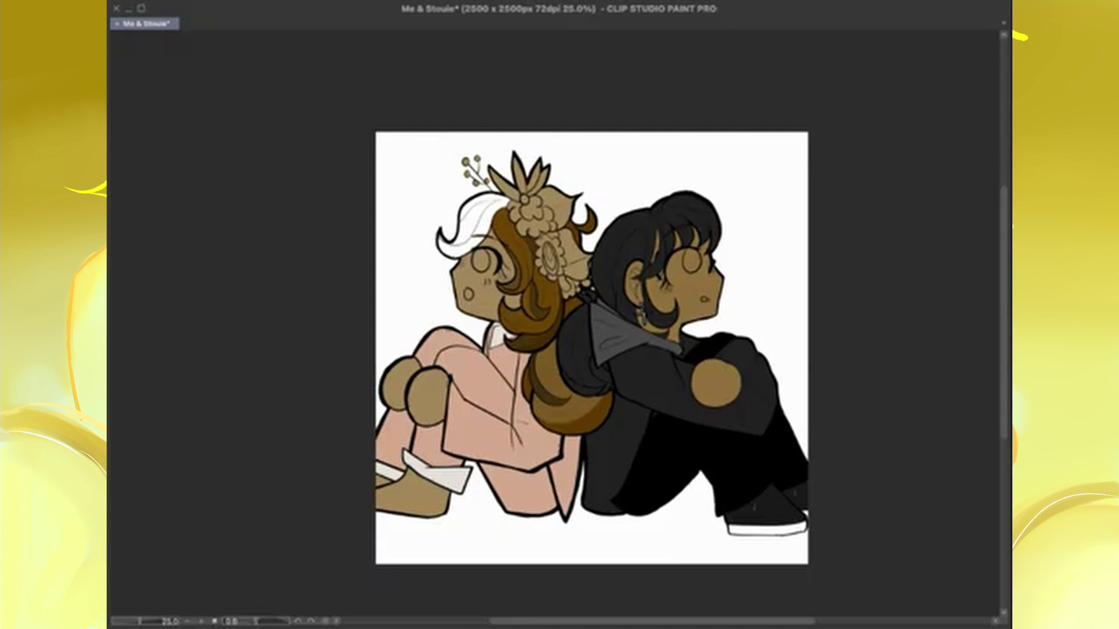
Paint the long-haired character's iris reddish brown and the rest of the eye white
scroll(932, 469, up, 6)
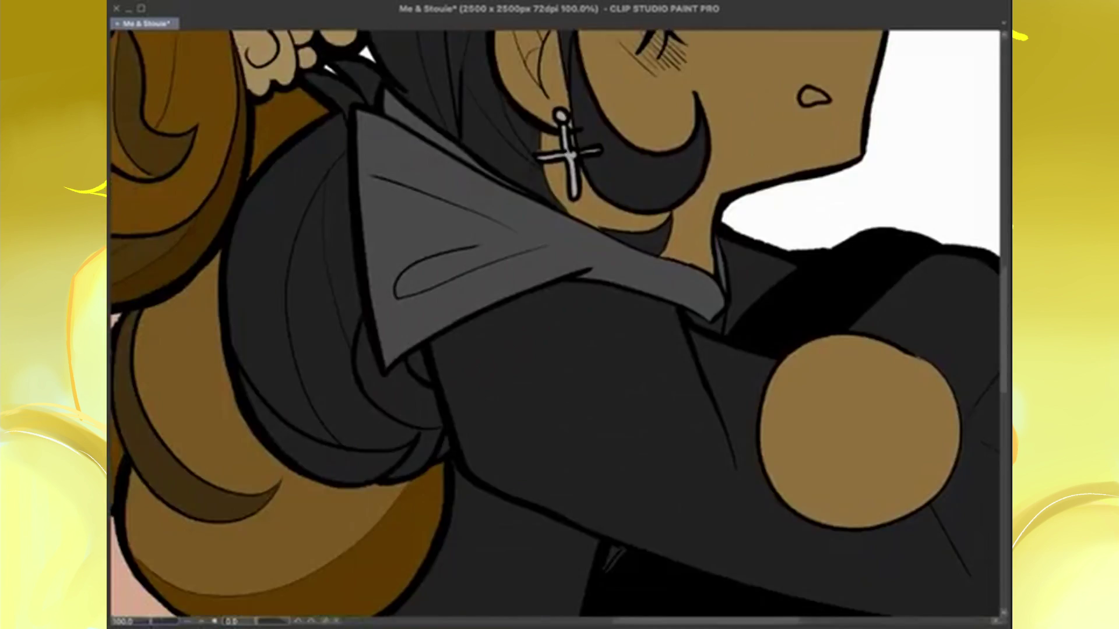
scroll(931, 469, down, 3)
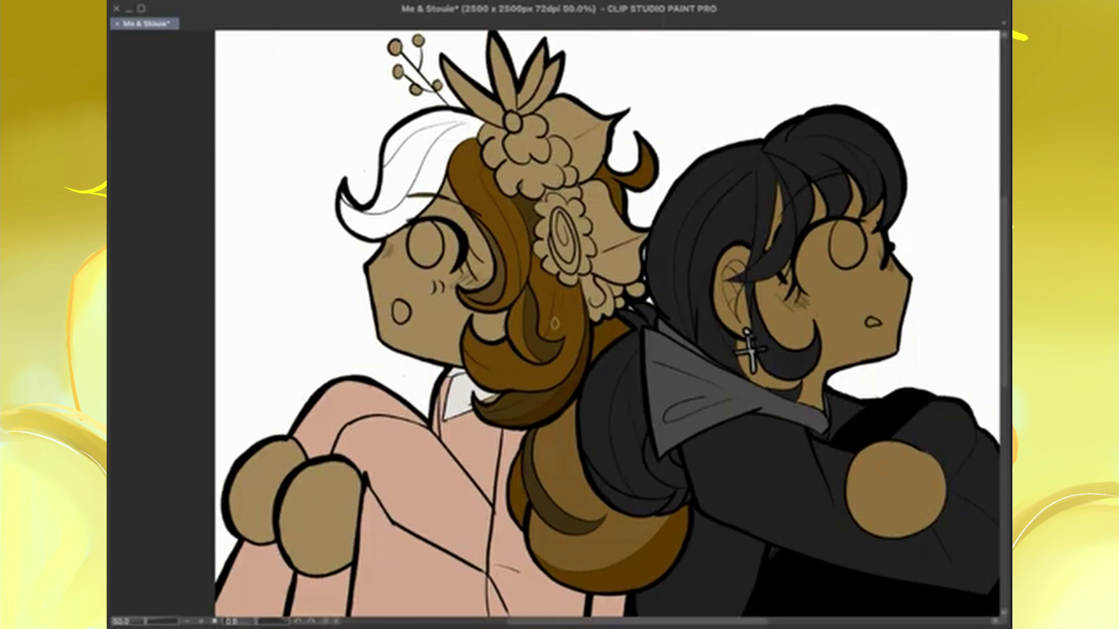
drag(417, 239, 432, 257)
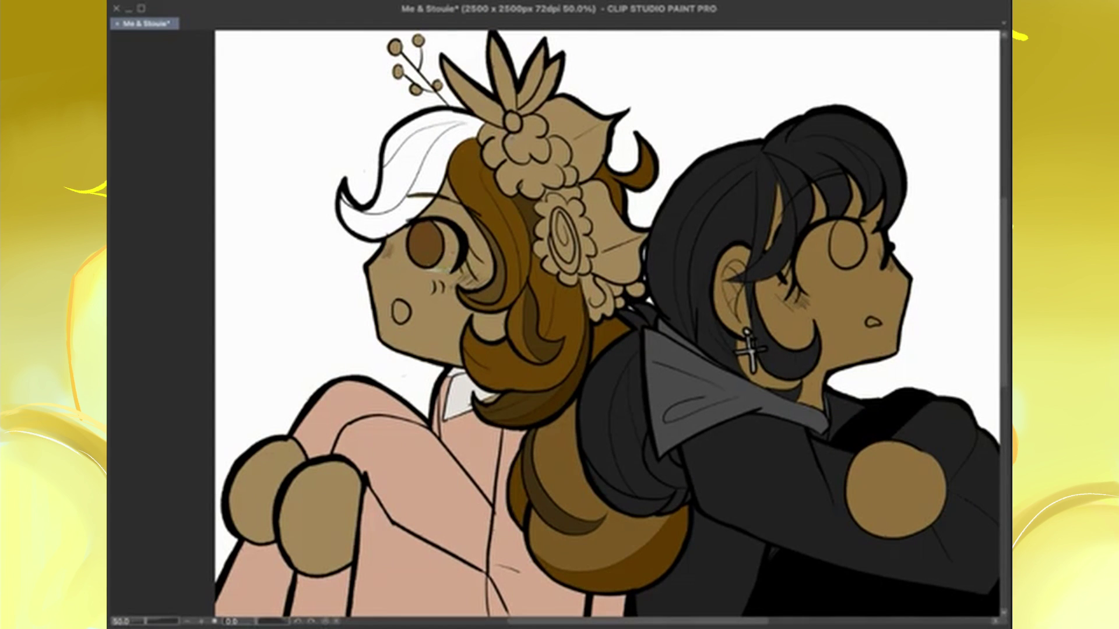
scroll(492, 230, up, 3)
mouse_move(408, 222)
mouse_down()
mouse_move(362, 292)
mouse_move(349, 356)
mouse_move(373, 279)
mouse_move(385, 344)
mouse_move(375, 315)
mouse_up()
scroll(281, 208, down, 2)
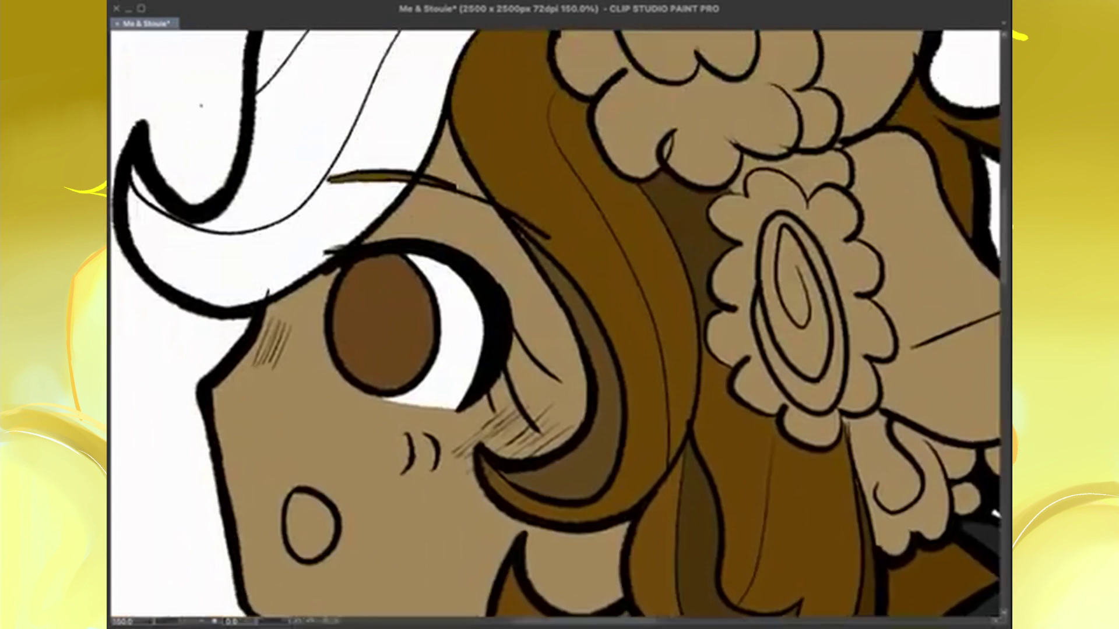
Paint the short-haired character's iris a near-black brown and the rest of the eye white
drag(816, 349, 262, 291)
drag(946, 483, 1116, 291)
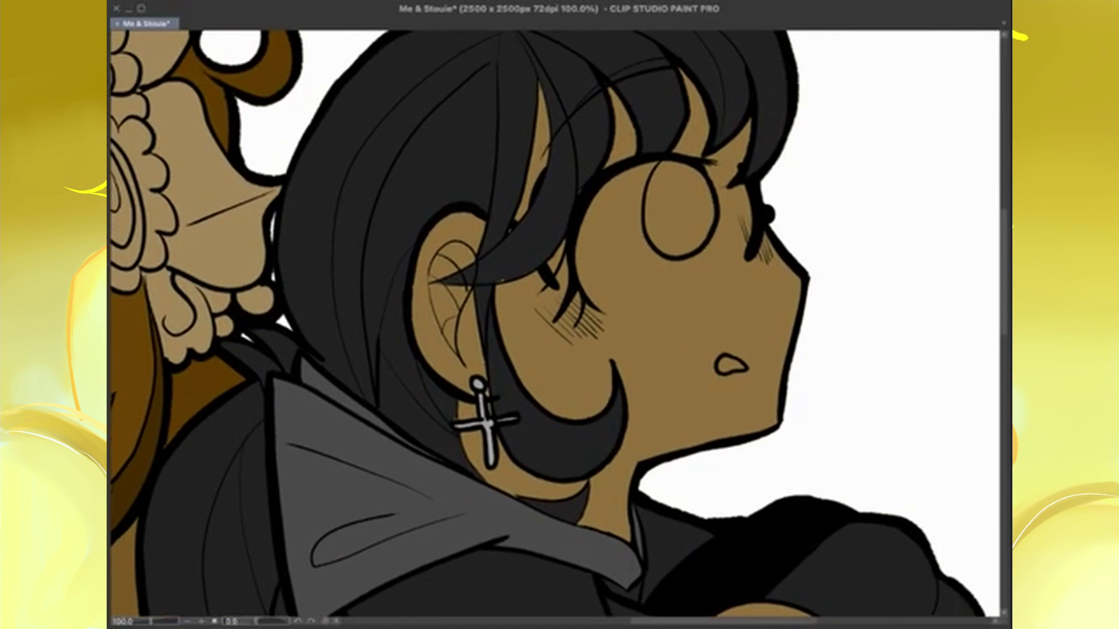
mouse_move(653, 181)
mouse_down()
mouse_move(666, 233)
mouse_move(695, 183)
mouse_move(667, 245)
mouse_up()
drag(659, 175, 699, 239)
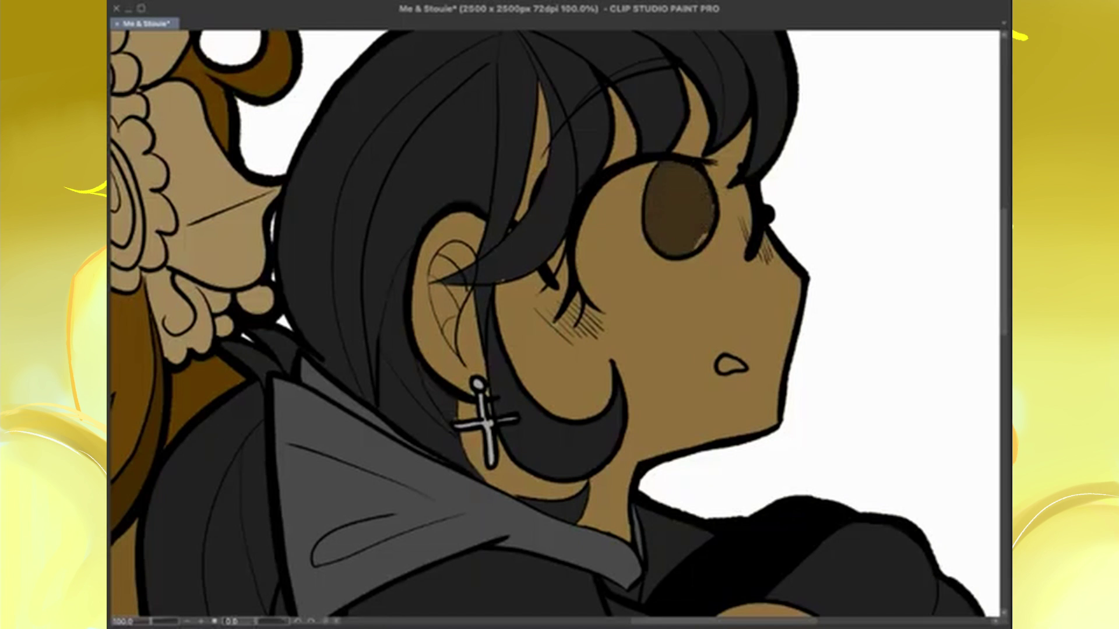
mouse_move(601, 186)
mouse_down()
mouse_move(592, 240)
mouse_move(638, 162)
mouse_move(644, 186)
mouse_move(632, 161)
mouse_move(613, 176)
mouse_move(598, 227)
mouse_move(619, 215)
mouse_move(685, 247)
mouse_move(627, 275)
mouse_move(658, 265)
mouse_up()
mouse_move(596, 300)
mouse_down()
mouse_move(615, 260)
mouse_move(647, 260)
mouse_move(674, 170)
mouse_move(604, 289)
mouse_move(638, 276)
mouse_move(621, 265)
mouse_move(712, 221)
mouse_move(712, 232)
mouse_move(637, 260)
mouse_move(711, 232)
mouse_up()
scroll(711, 233, down, 3)
scroll(653, 260, up, 3)
scroll(652, 261, down, 3)
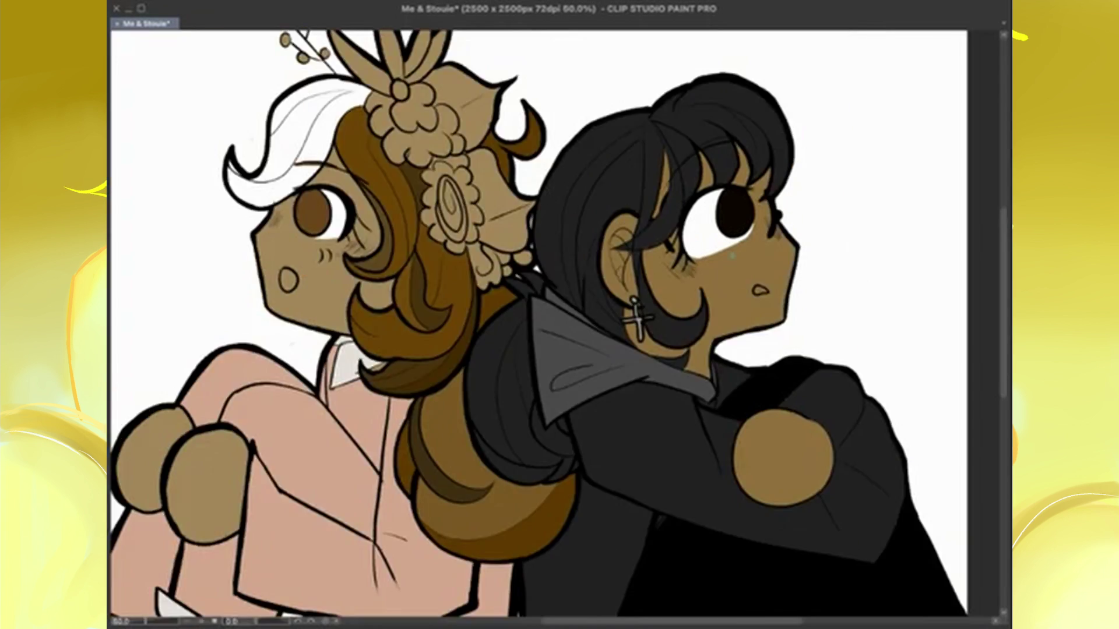
scroll(663, 189, up, 4)
scroll(663, 190, down, 5)
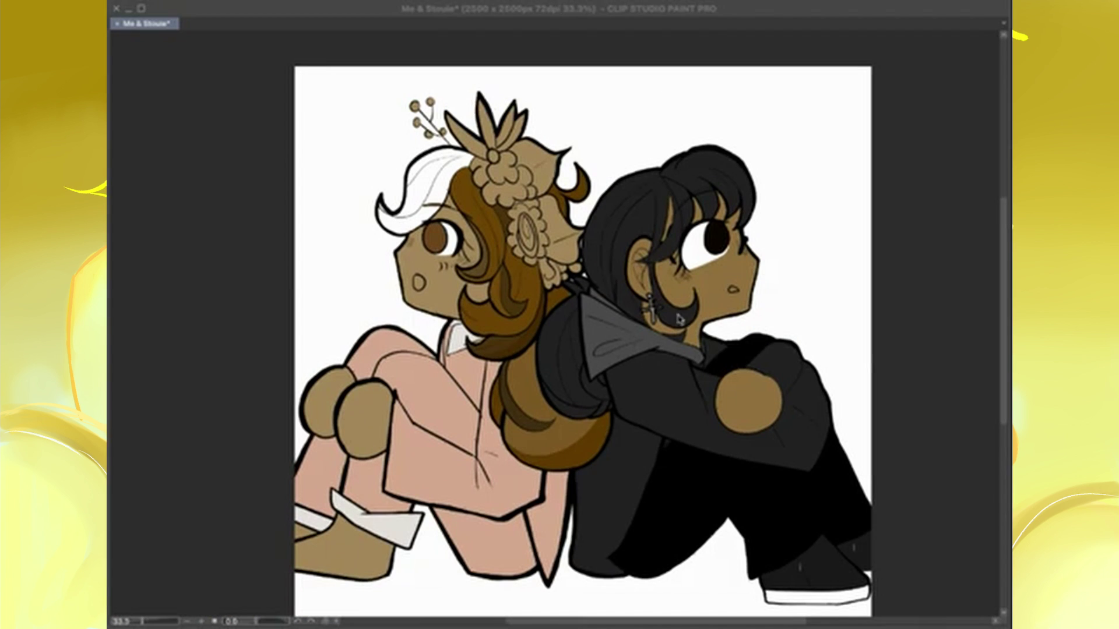
Paint the four pointed petals at the top of the long-haired character's headpiece yellow
scroll(485, 160, up, 2)
mouse_move(420, 69)
mouse_down()
mouse_move(450, 130)
mouse_move(489, 156)
mouse_up()
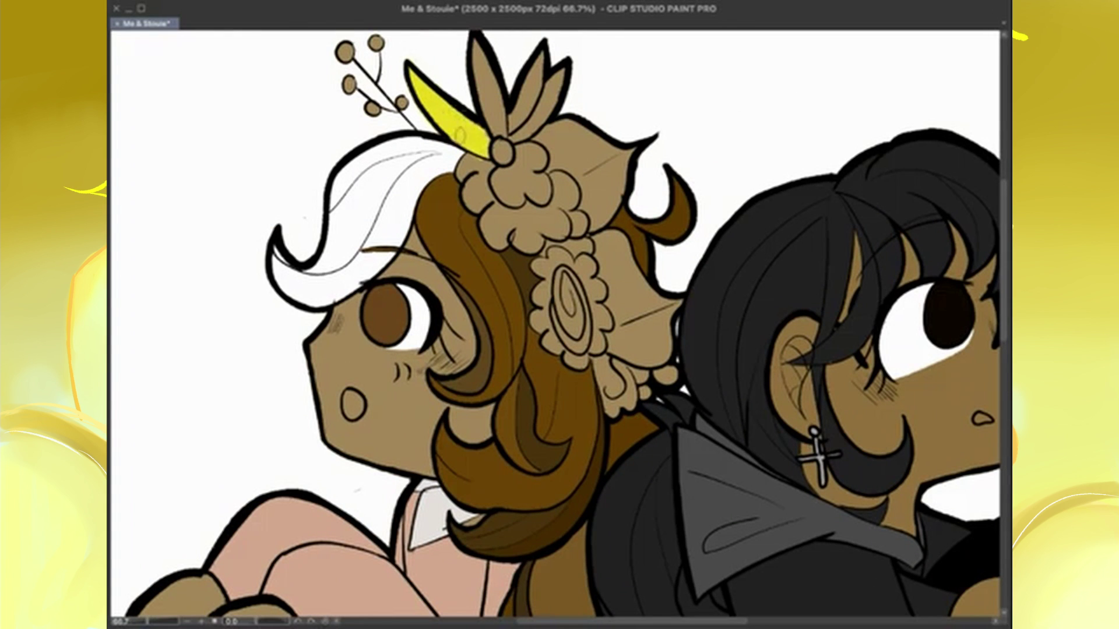
drag(492, 59, 483, 133)
mouse_move(545, 88)
mouse_down()
mouse_move(524, 137)
mouse_move(463, 185)
mouse_up()
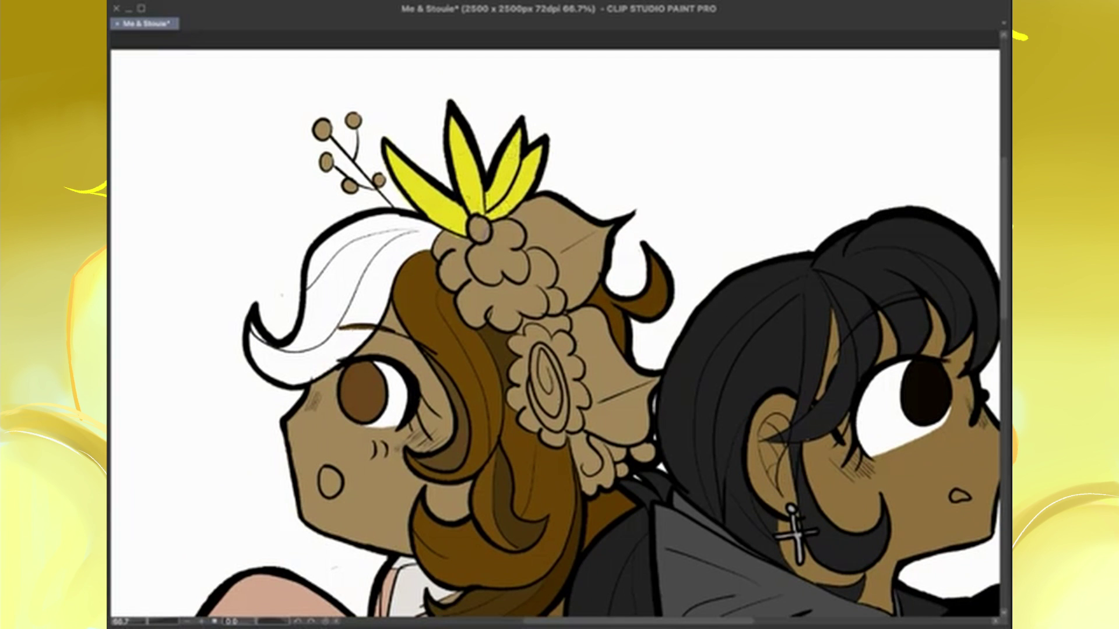
Paint the headpiece's lower ruffled blossom light orange and its two large leaves green
drag(466, 291, 548, 314)
mouse_move(550, 228)
mouse_down()
mouse_move(595, 274)
mouse_move(515, 219)
mouse_up()
mouse_move(565, 268)
mouse_down()
mouse_move(629, 390)
mouse_move(600, 420)
mouse_move(635, 432)
mouse_up()
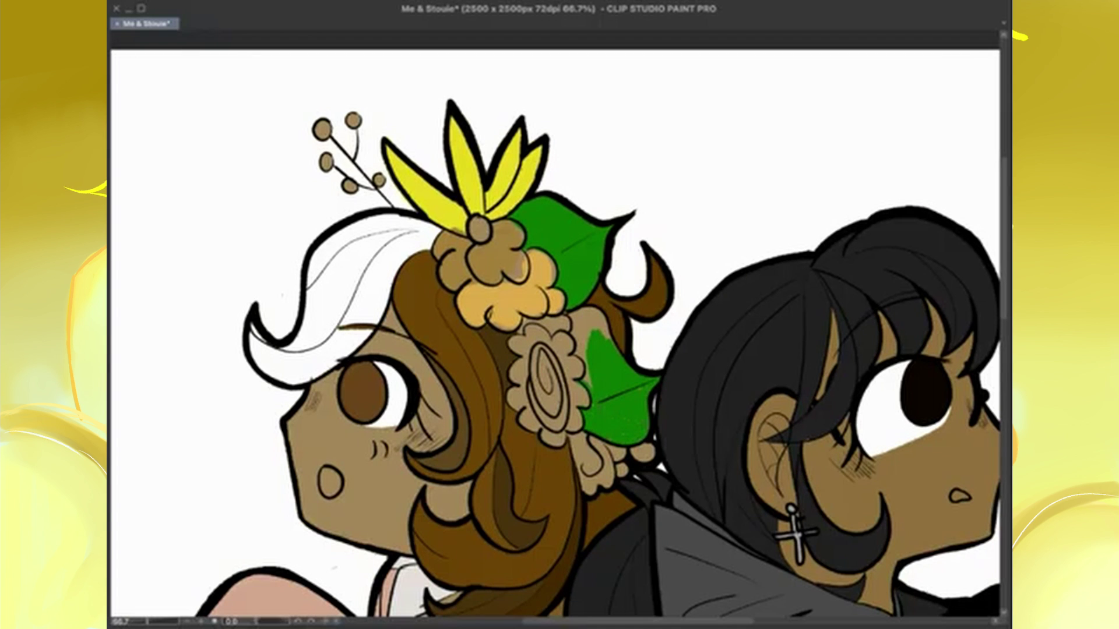
mouse_move(582, 388)
mouse_down()
mouse_move(575, 315)
mouse_move(606, 311)
mouse_up()
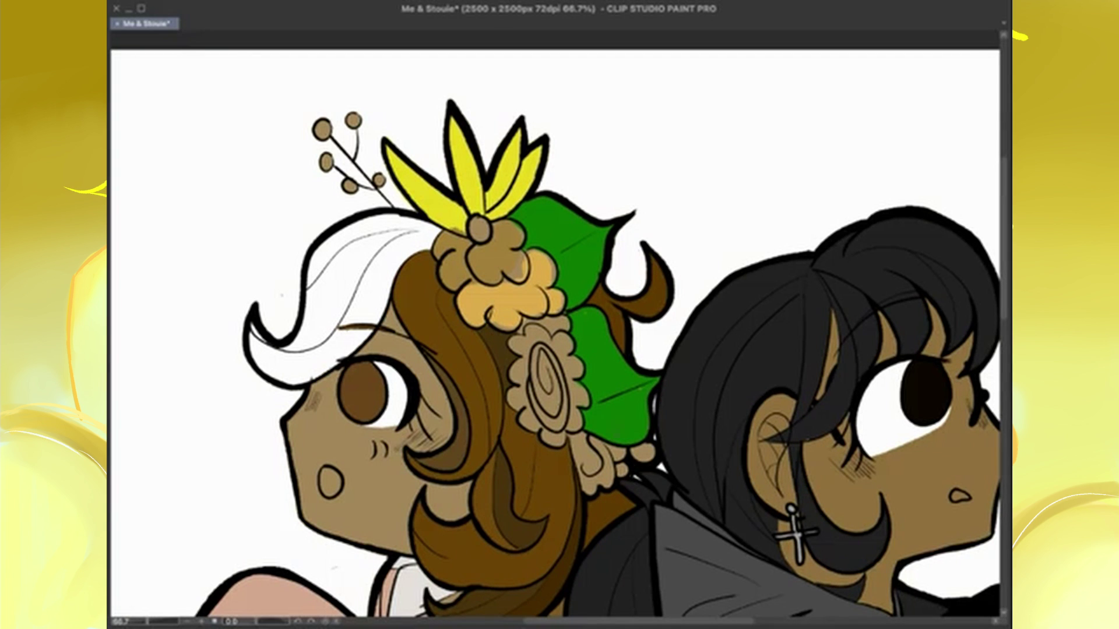
Paint the berries beneath the headpiece's lower leaf purple and the small curled flower beside them lavender
drag(638, 447, 648, 455)
drag(611, 449, 621, 460)
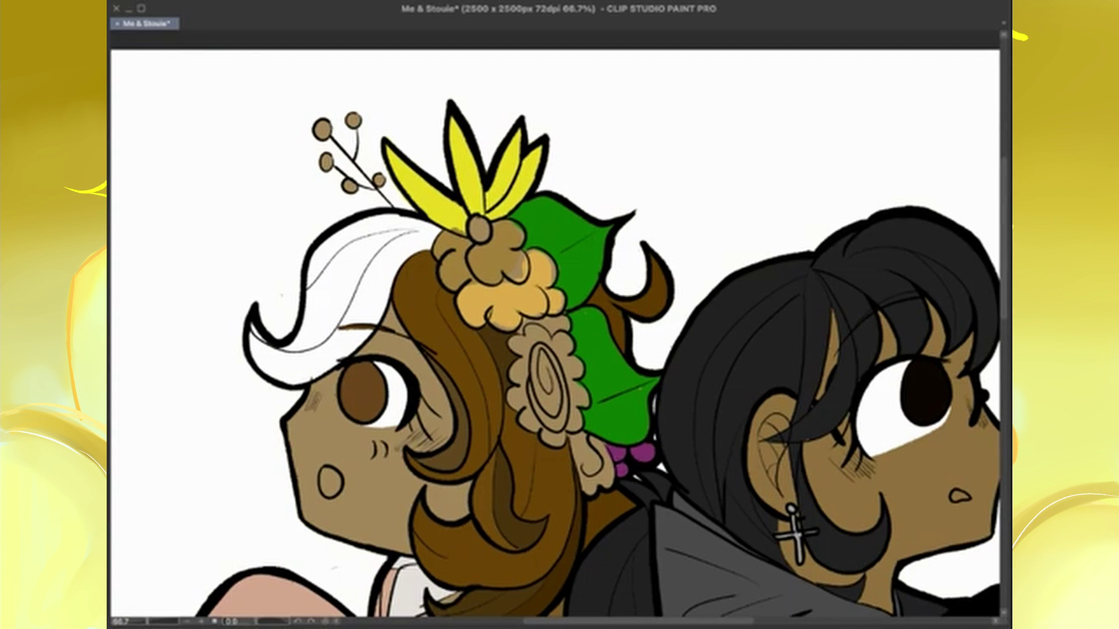
scroll(553, 326, down, 2)
scroll(553, 326, up, 4)
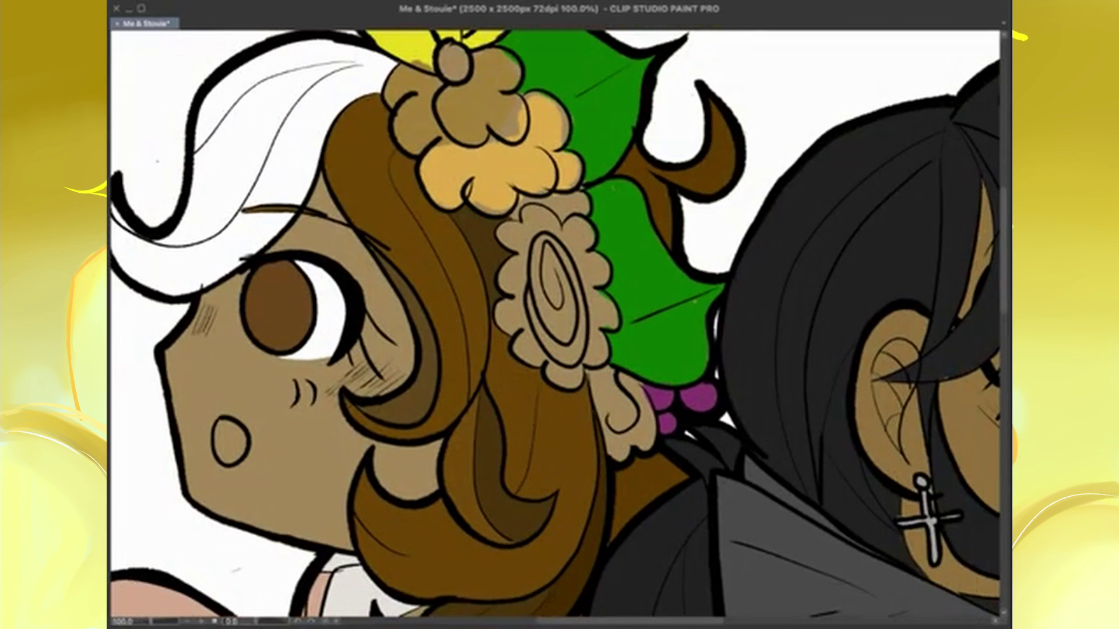
drag(606, 396, 629, 443)
Paint the scalloped headpiece flower white with a pink oval centre and the small bloom behind it navy
mouse_move(509, 296)
mouse_down()
mouse_move(524, 266)
mouse_move(521, 341)
mouse_move(556, 371)
mouse_move(537, 356)
mouse_move(599, 358)
mouse_move(587, 256)
mouse_move(537, 212)
mouse_move(514, 229)
mouse_move(523, 226)
mouse_move(524, 295)
mouse_up()
drag(539, 256, 568, 355)
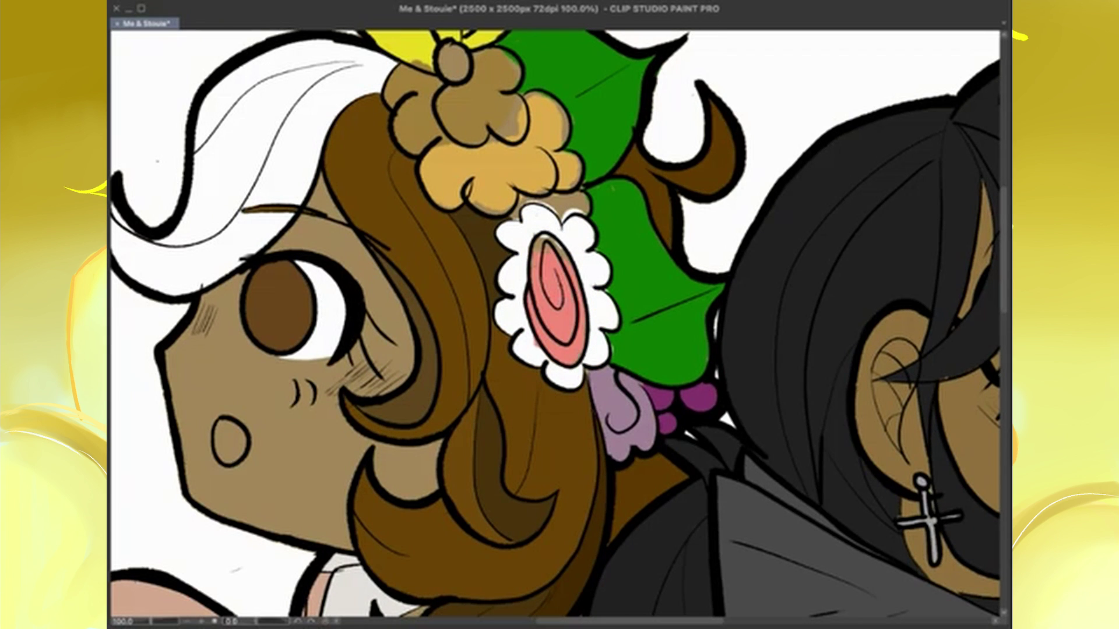
scroll(559, 327, right, 5)
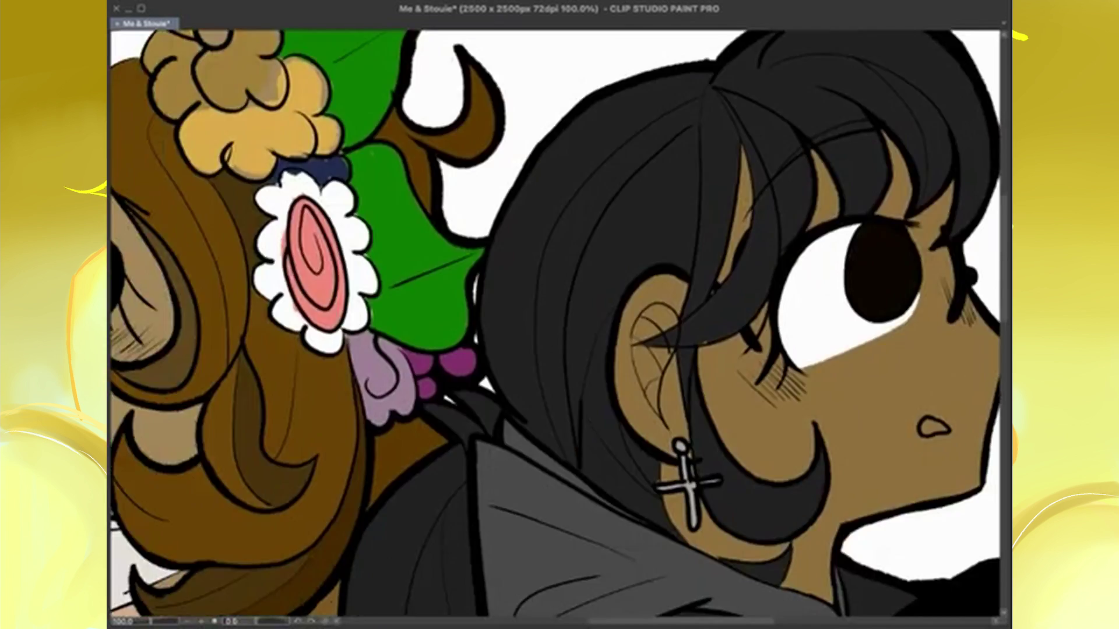
Paint the five berries on the headpiece's sprig red and the bead below the yellow petals brown
scroll(558, 327, up, 5)
mouse_move(315, 115)
mouse_down()
mouse_move(326, 132)
mouse_move(373, 115)
mouse_up()
drag(400, 193, 410, 205)
drag(320, 165, 332, 181)
drag(356, 201, 366, 213)
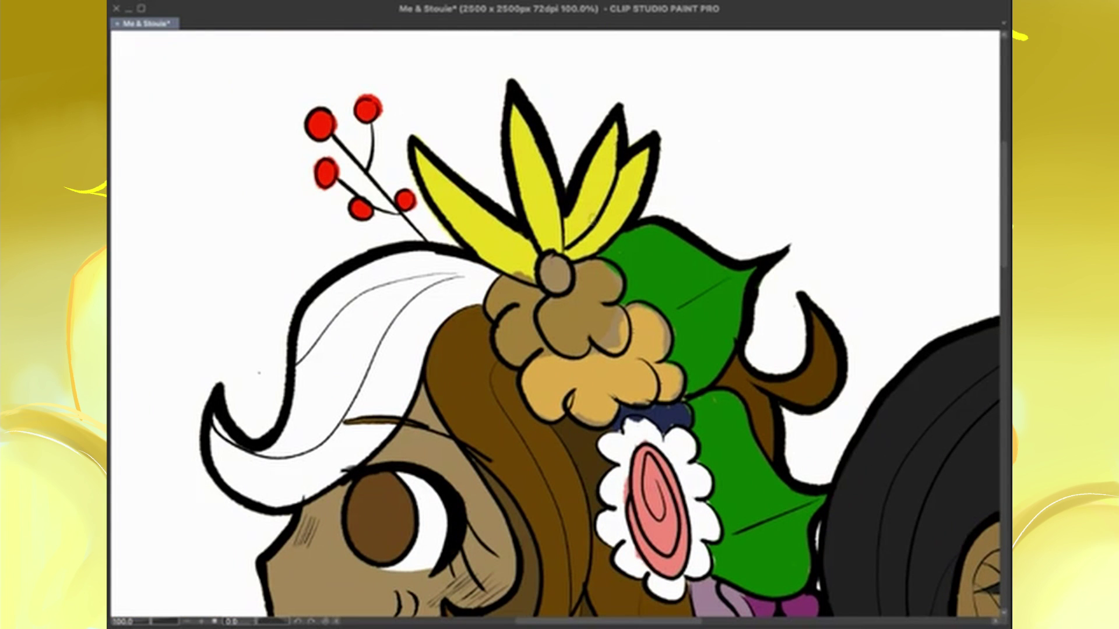
drag(547, 262, 561, 287)
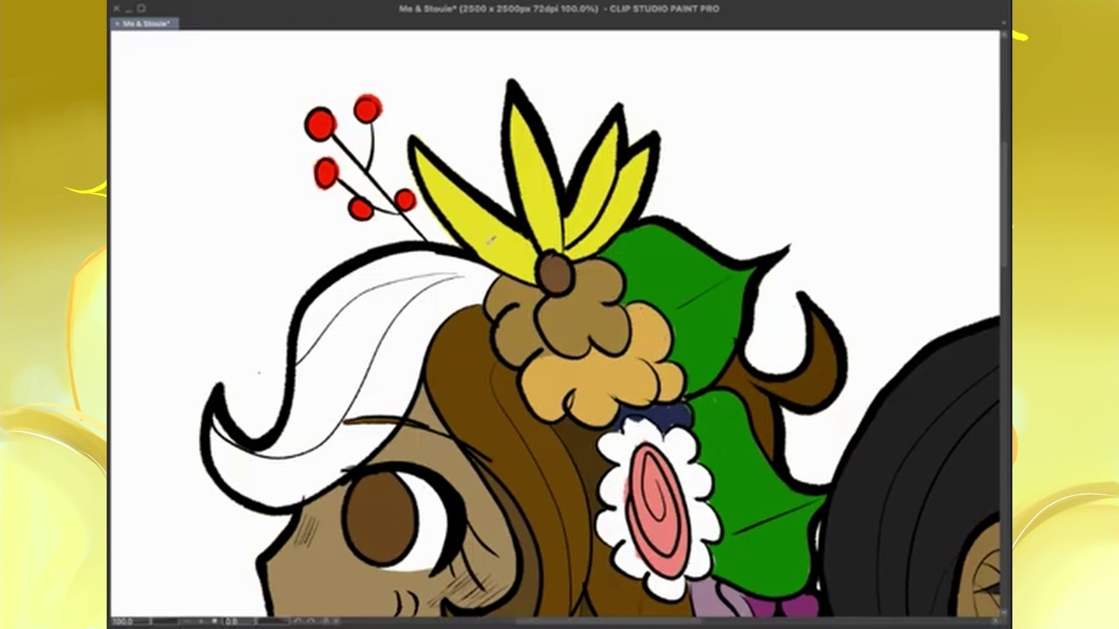
Clean up the stray navy, pink and red paint outside the headpiece's flower and berry outlines
scroll(181, 318, up, 5)
scroll(610, 281, down, 3)
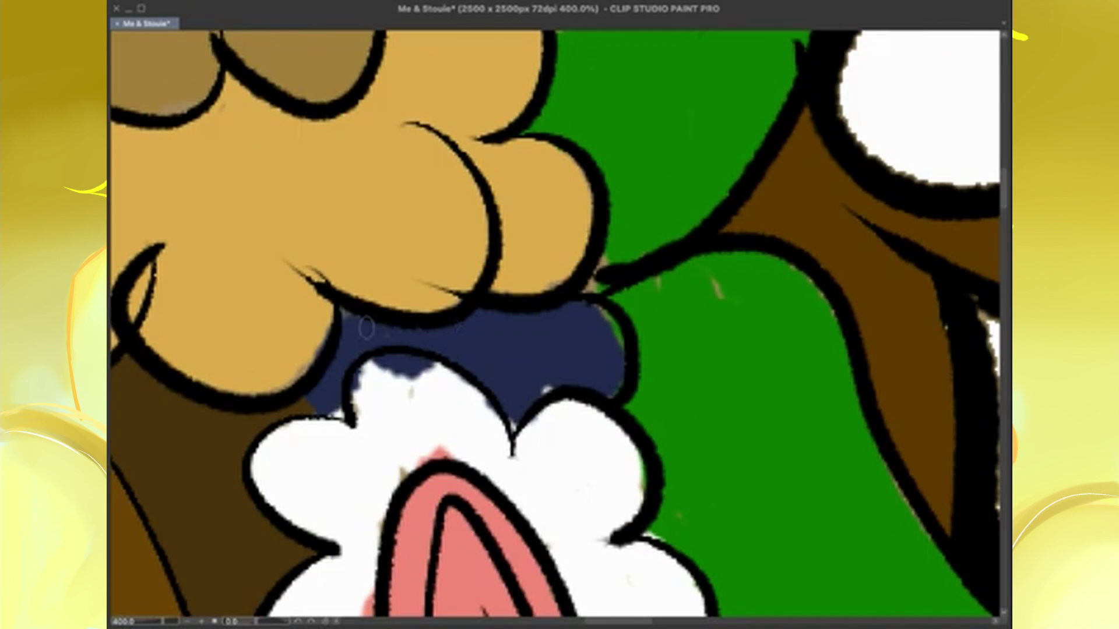
scroll(610, 281, down, 2)
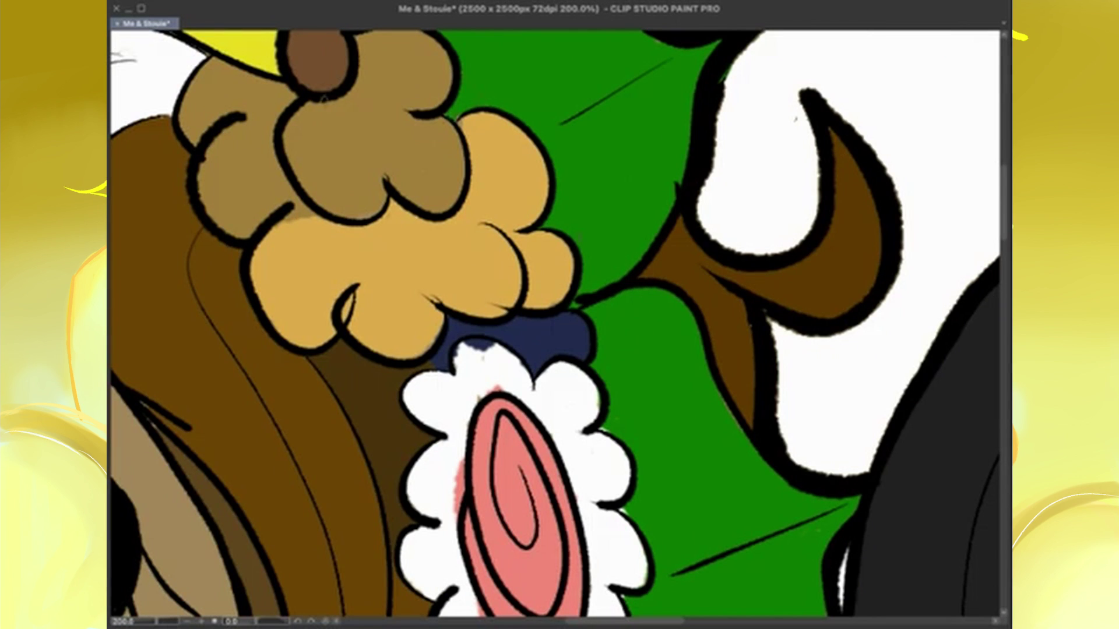
scroll(510, 128, down, 5)
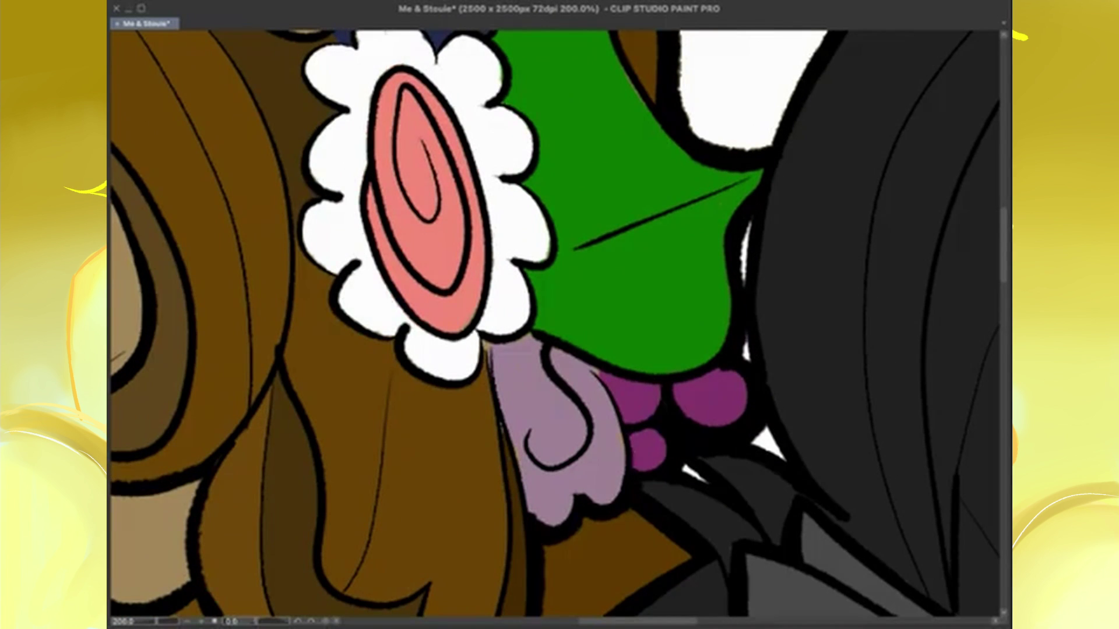
drag(391, 61, 556, 309)
drag(469, 307, 428, 120)
scroll(553, 326, up, 2)
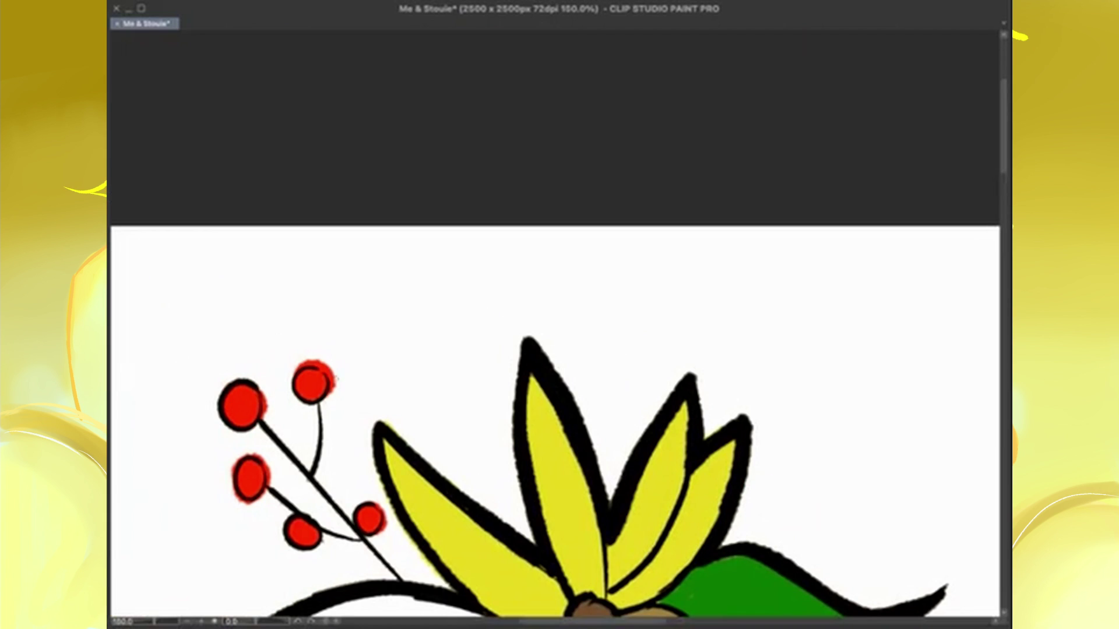
scroll(554, 326, down, 4)
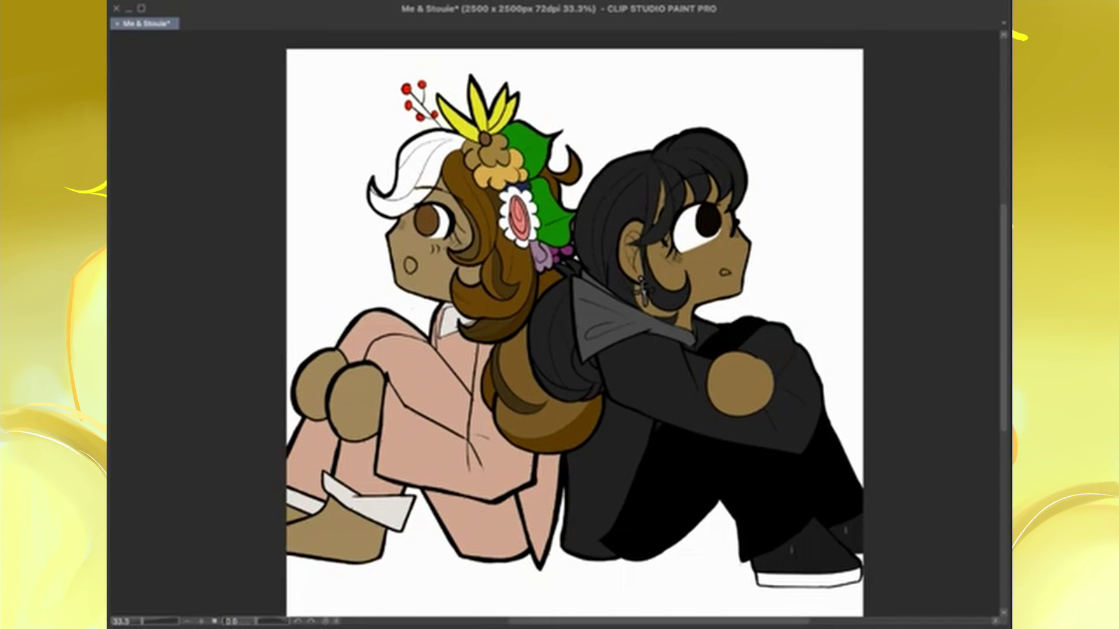
Paint soft pink blush on the white-haired character's face, both hands and the foot
scroll(454, 245, up, 2)
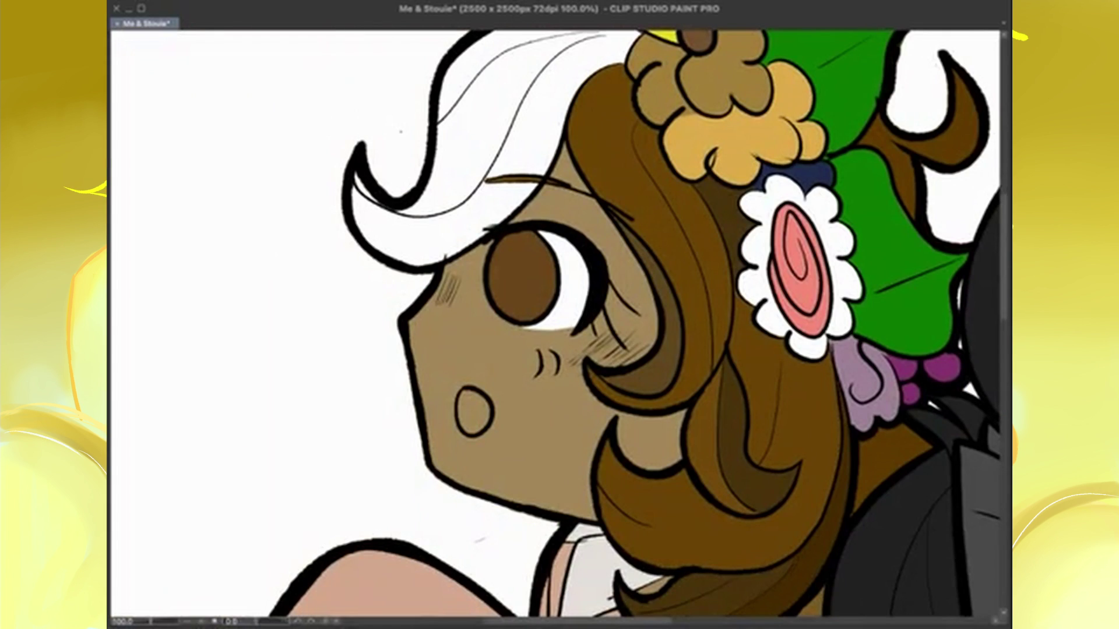
drag(554, 323, 493, 332)
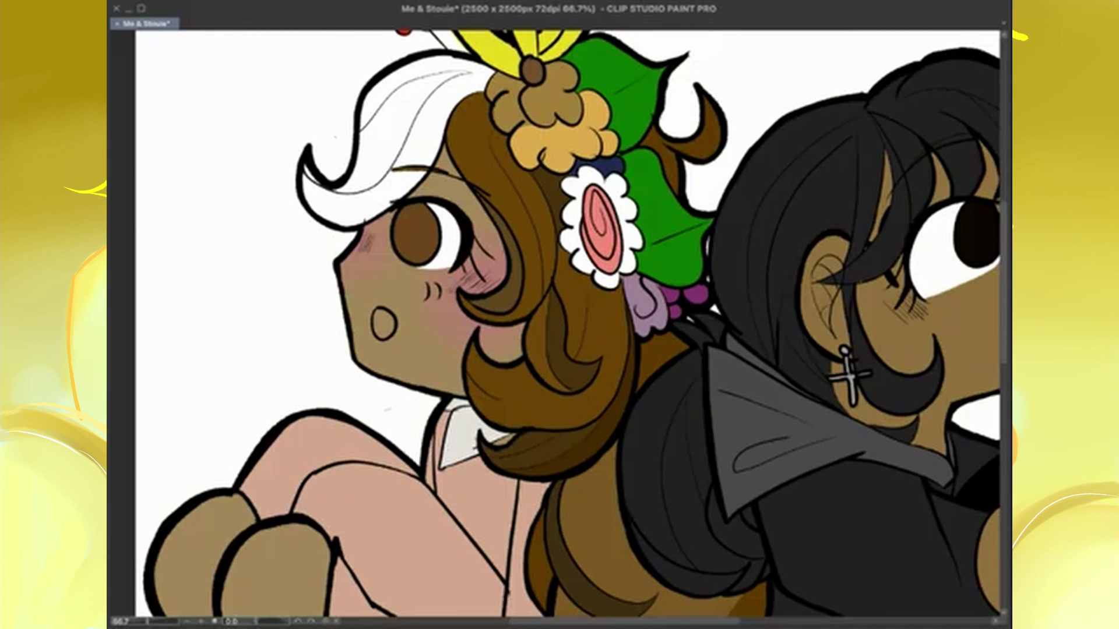
drag(349, 582, 577, 161)
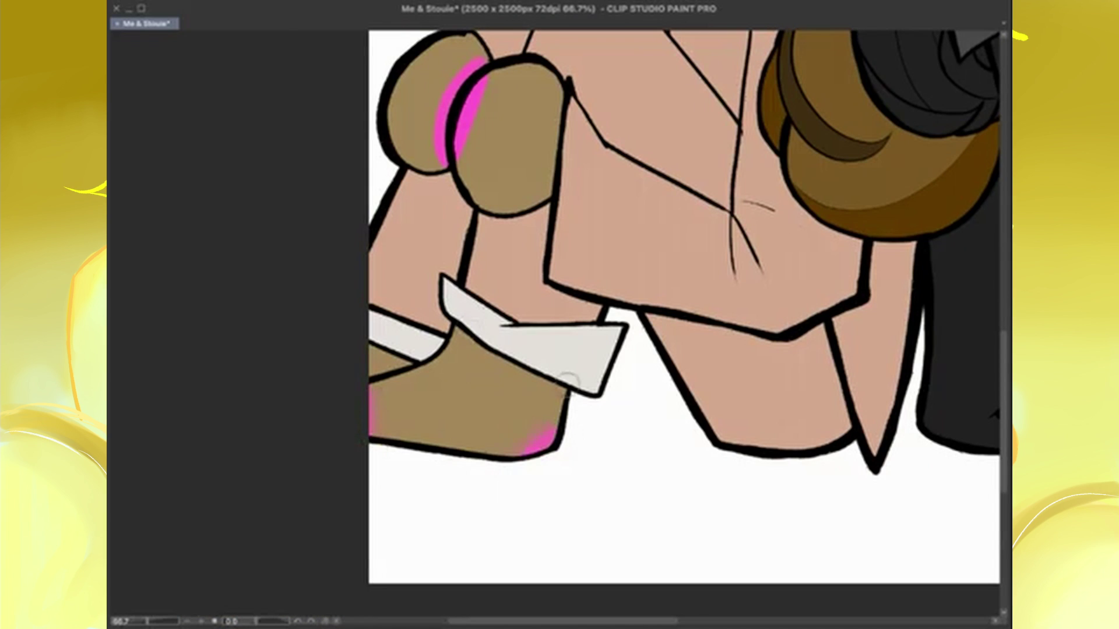
scroll(570, 466, down, 2)
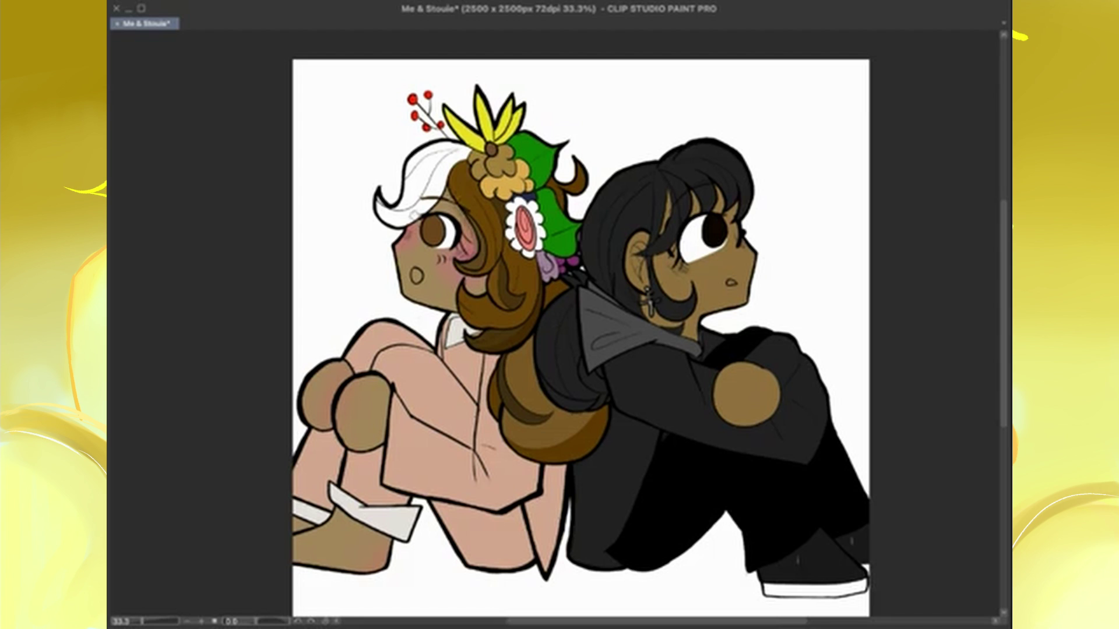
Shade the white-haired character's front hand, foot and face with a darker skin tone, and fill the mouth pink
drag(387, 384, 379, 446)
drag(389, 525, 303, 530)
key(ctrl+z)
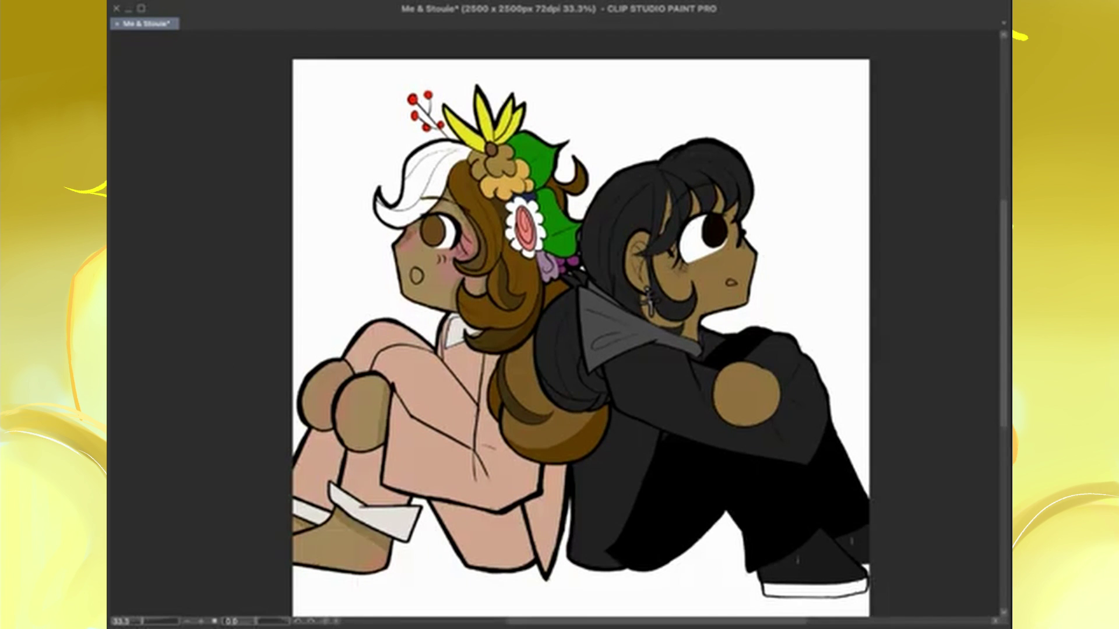
scroll(459, 222, up, 2)
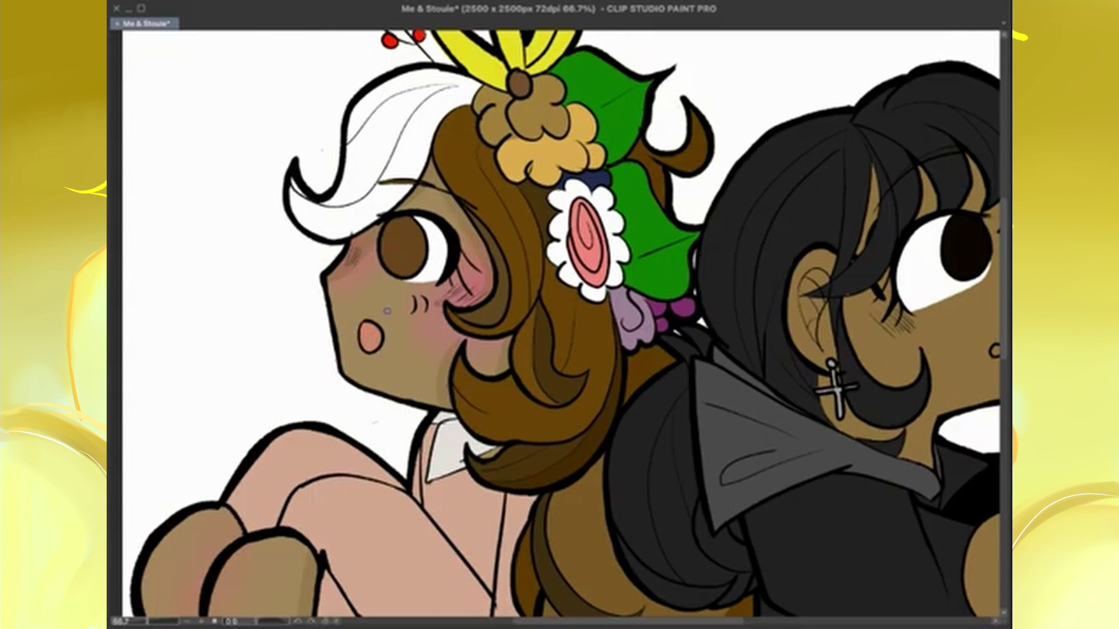
scroll(436, 327, down, 2)
Add a soft pink blush to the black-haired character's cheek and beside the far eye
scroll(465, 328, up, 1)
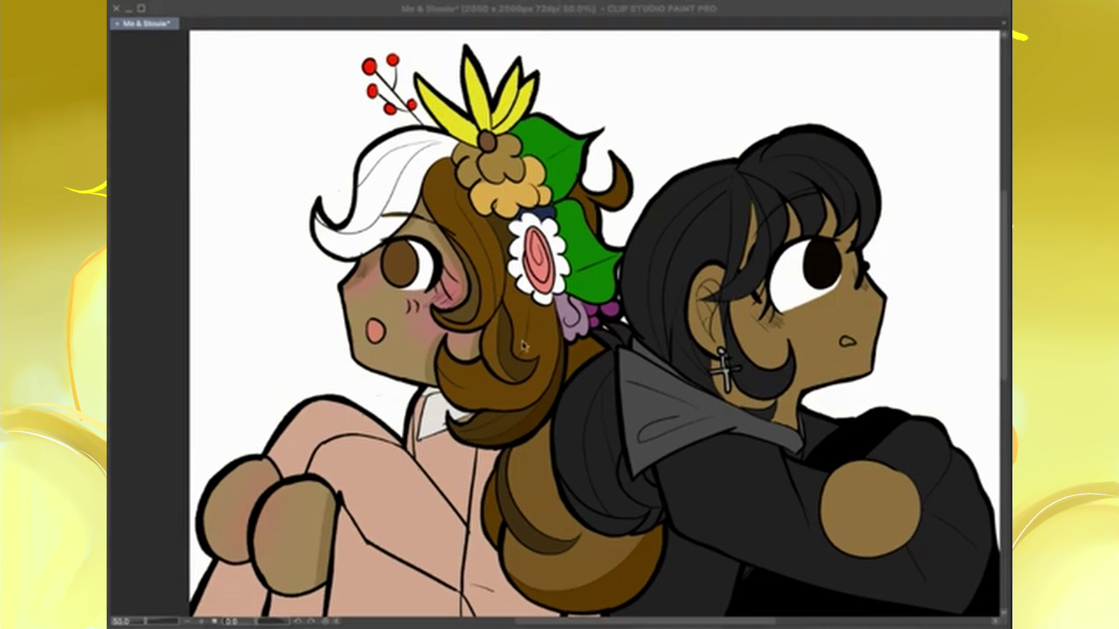
drag(523, 345, 404, 309)
click(644, 278)
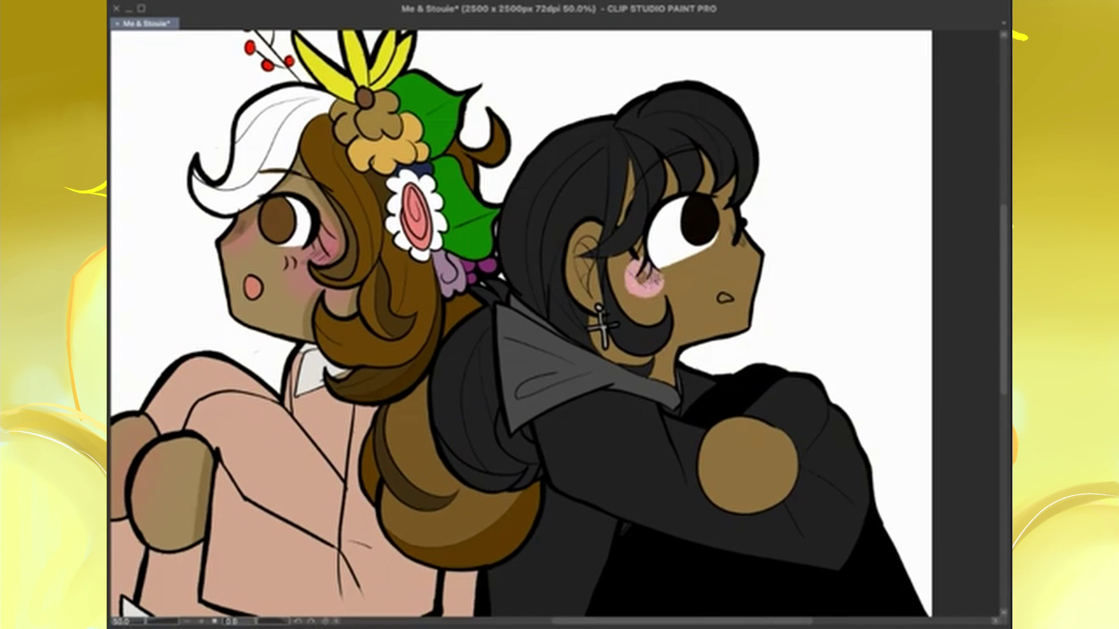
mouse_move(629, 266)
mouse_down()
mouse_move(650, 288)
mouse_move(641, 280)
mouse_up()
click(746, 233)
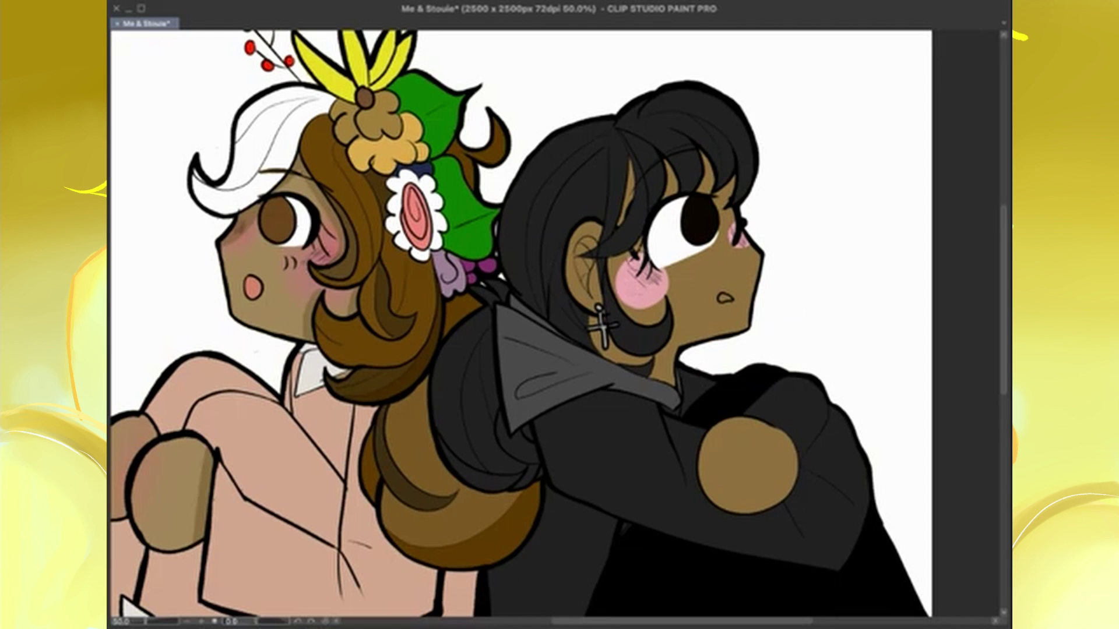
key(ctrl+z)
key(ctrl+z)
key(ctrl+z)
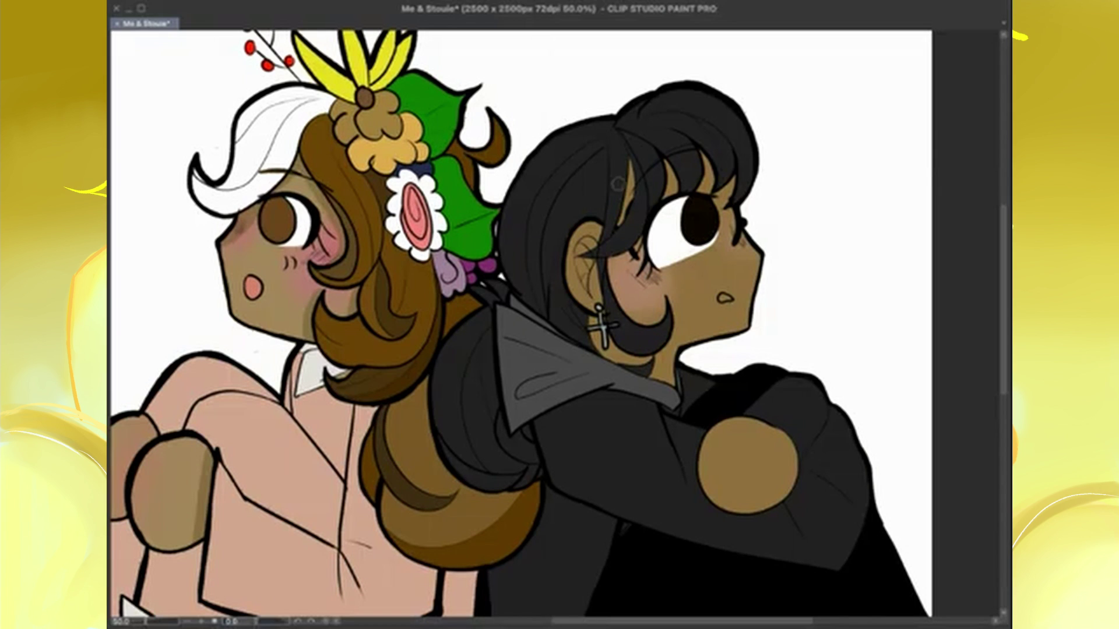
Shade the black-haired character's skin beneath the bangs and the side strands with a darker brown
mouse_move(617, 184)
mouse_down()
mouse_move(665, 160)
mouse_move(733, 200)
mouse_up()
drag(623, 163, 630, 224)
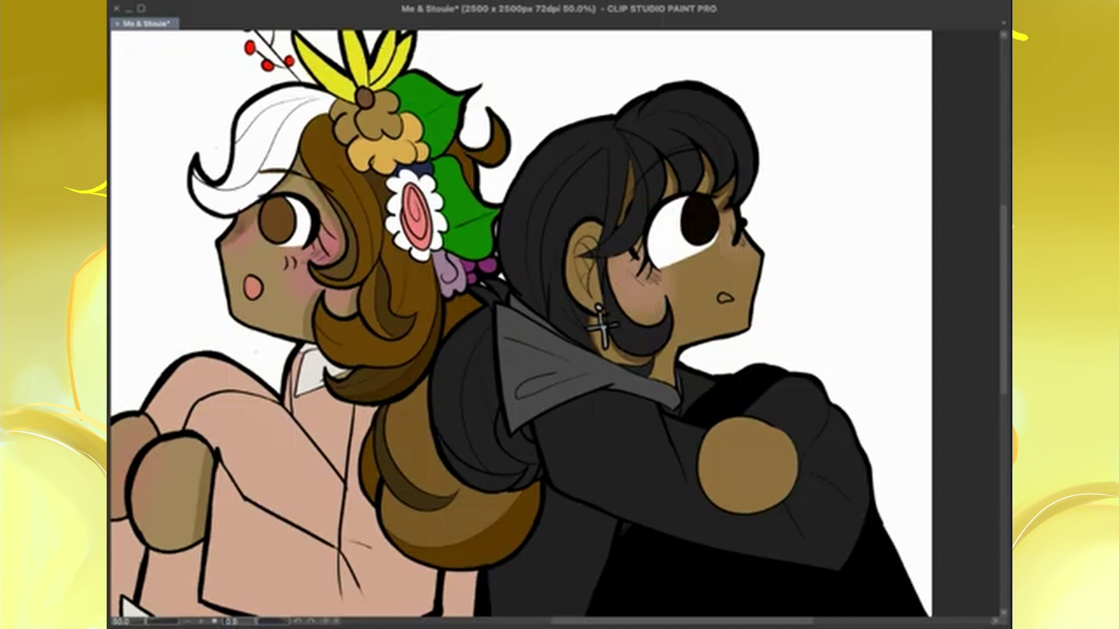
drag(723, 176, 732, 219)
drag(621, 166, 629, 224)
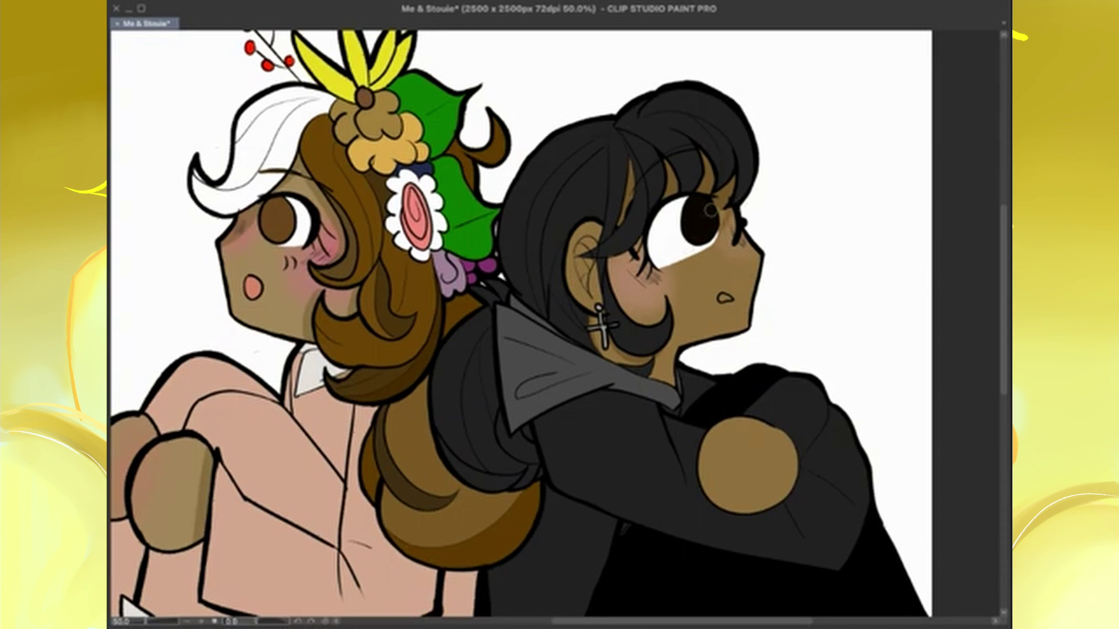
Add white highlights to the white-haired character's cheek, the front edge of the face and the upper edges of both hands
scroll(699, 241, left, 4)
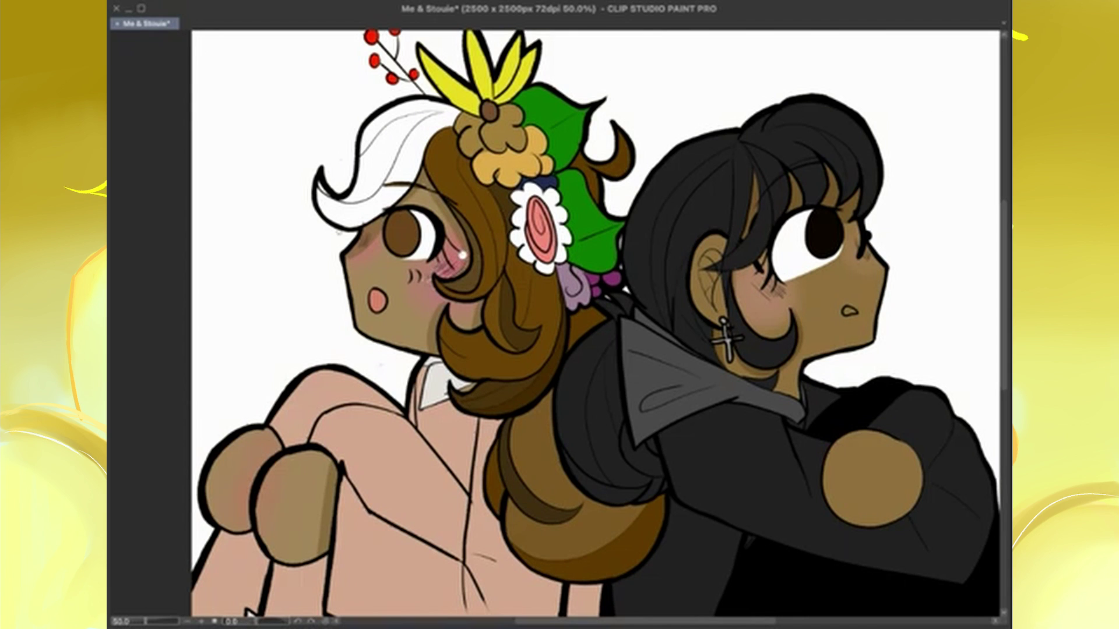
scroll(595, 326, down, 3)
scroll(596, 326, left, 3)
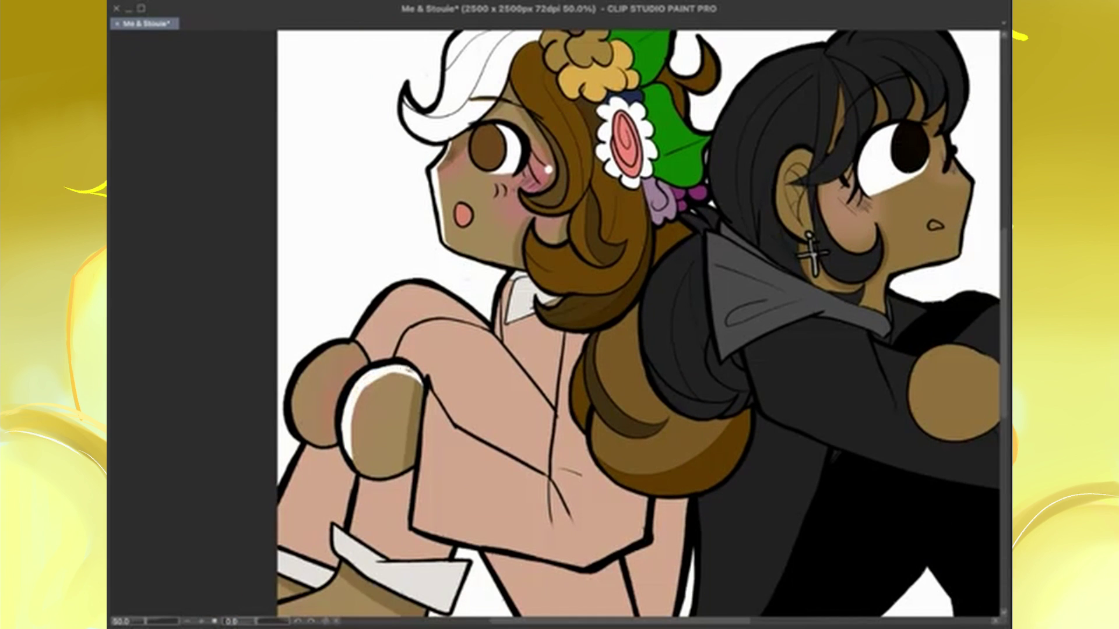
drag(421, 378, 353, 389)
drag(353, 348, 301, 432)
scroll(641, 327, down, 5)
scroll(641, 327, left, 3)
scroll(698, 267, up, 7)
scroll(698, 267, right, 4)
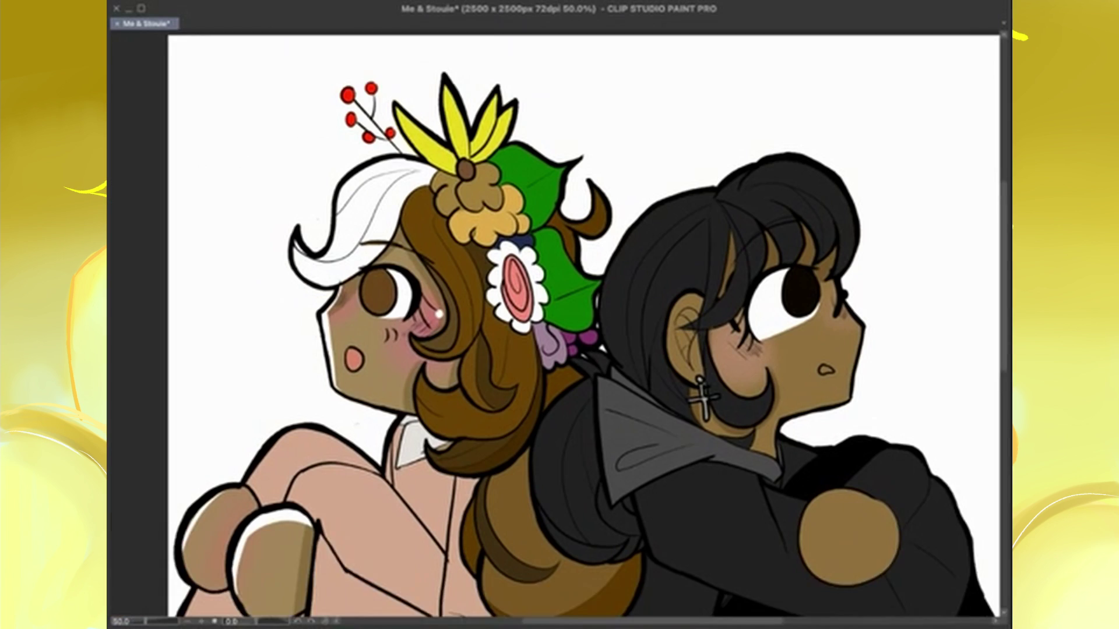
Dab soft pale pink highlights along the lower edges of the white-haired character's hands and the heel
scroll(699, 266, down, 6)
scroll(698, 267, left, 4)
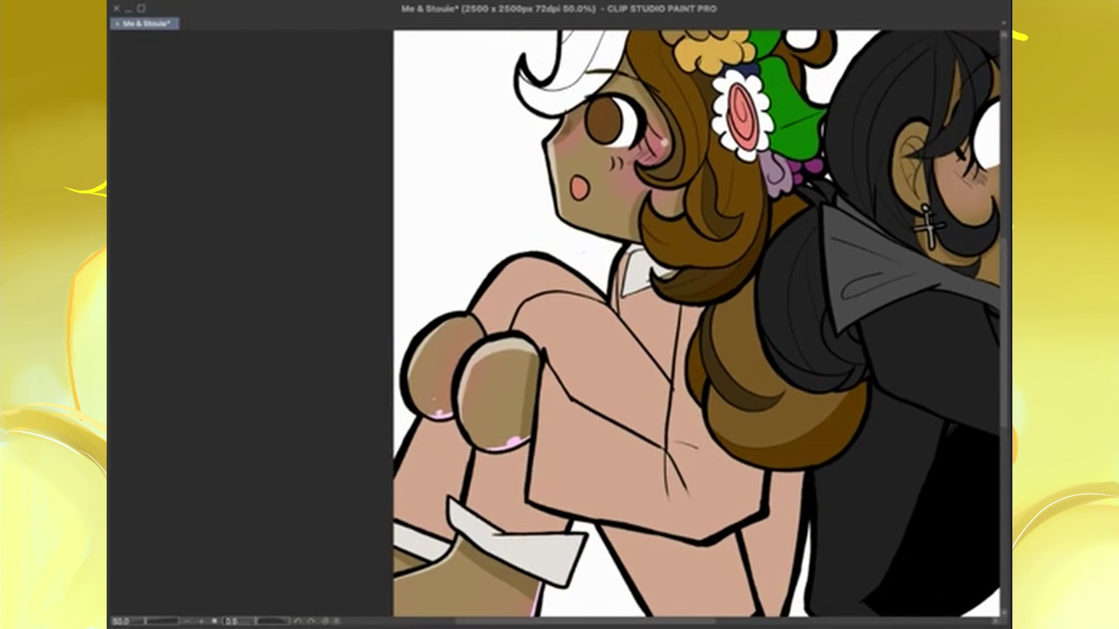
scroll(408, 341, up, 2)
scroll(408, 340, left, 1)
scroll(698, 324, right, 8)
scroll(698, 324, up, 1)
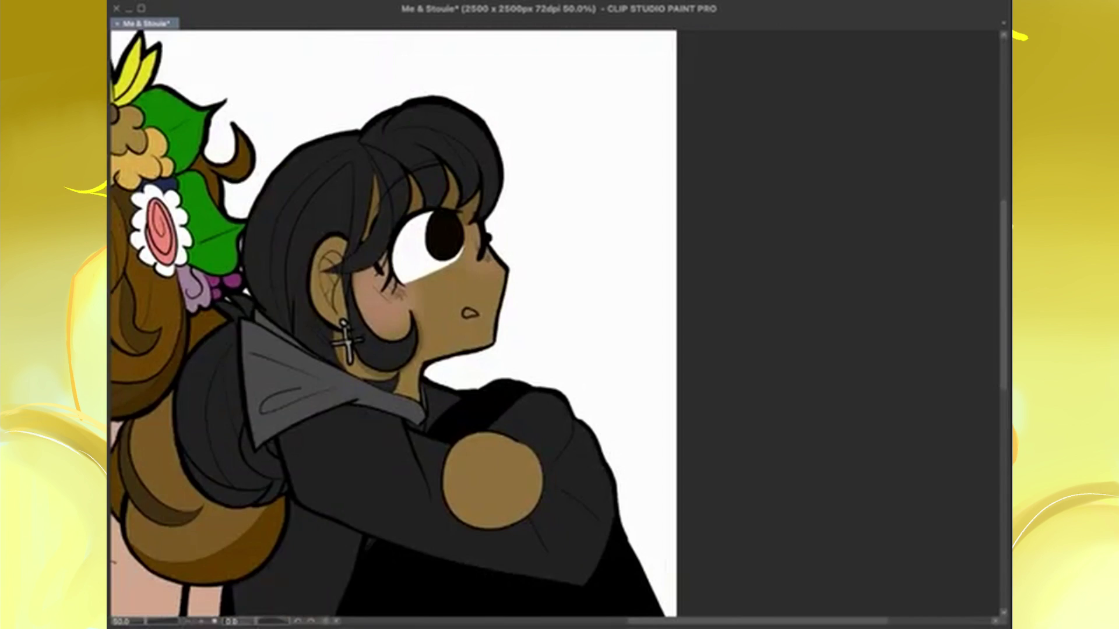
scroll(698, 324, left, 7)
scroll(698, 324, down, 2)
key(ctrl+minus)
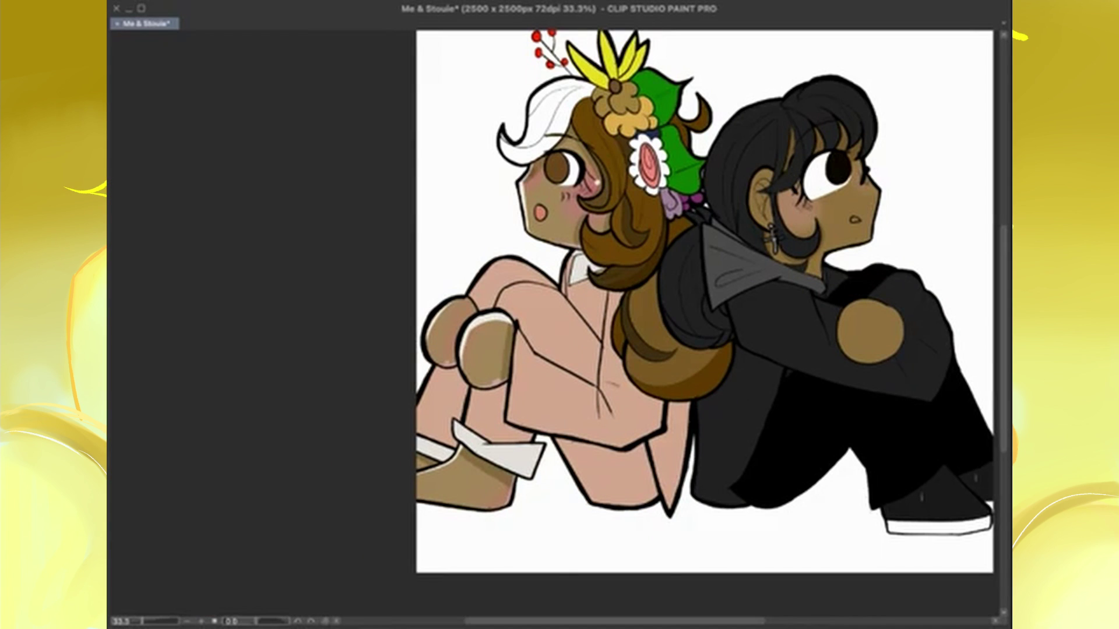
Fill the black-haired character's mouth pink and paint white highlights on the face edge, ear and hand
key(ctrl+plus)
key(ctrl+plus)
scroll(559, 326, right, 3)
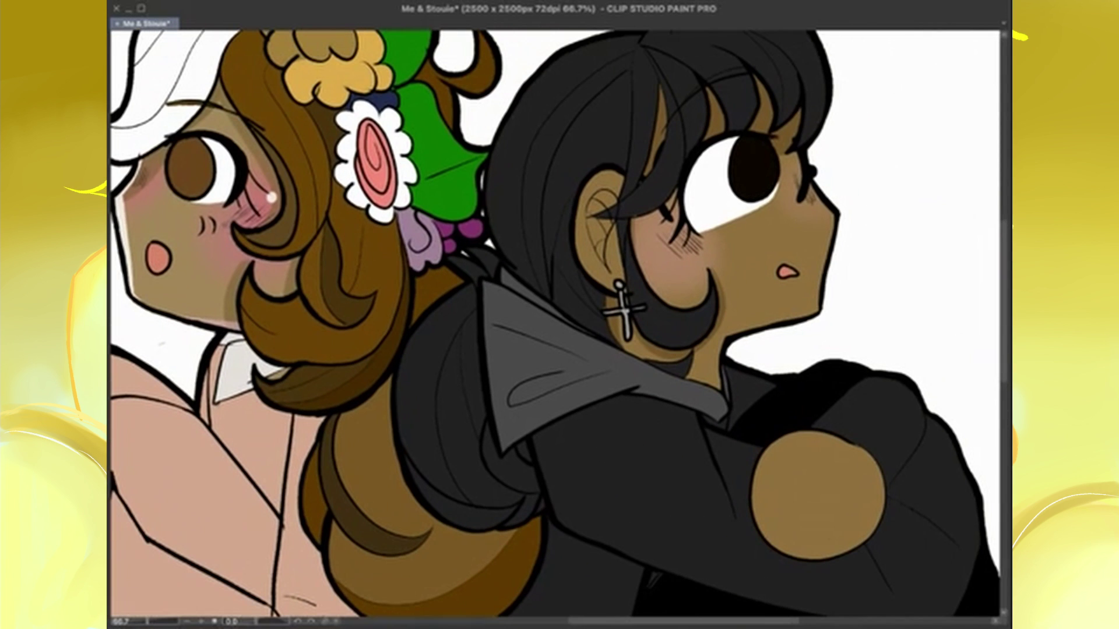
scroll(804, 314, right, 3)
scroll(804, 315, down, 1)
drag(737, 405, 731, 480)
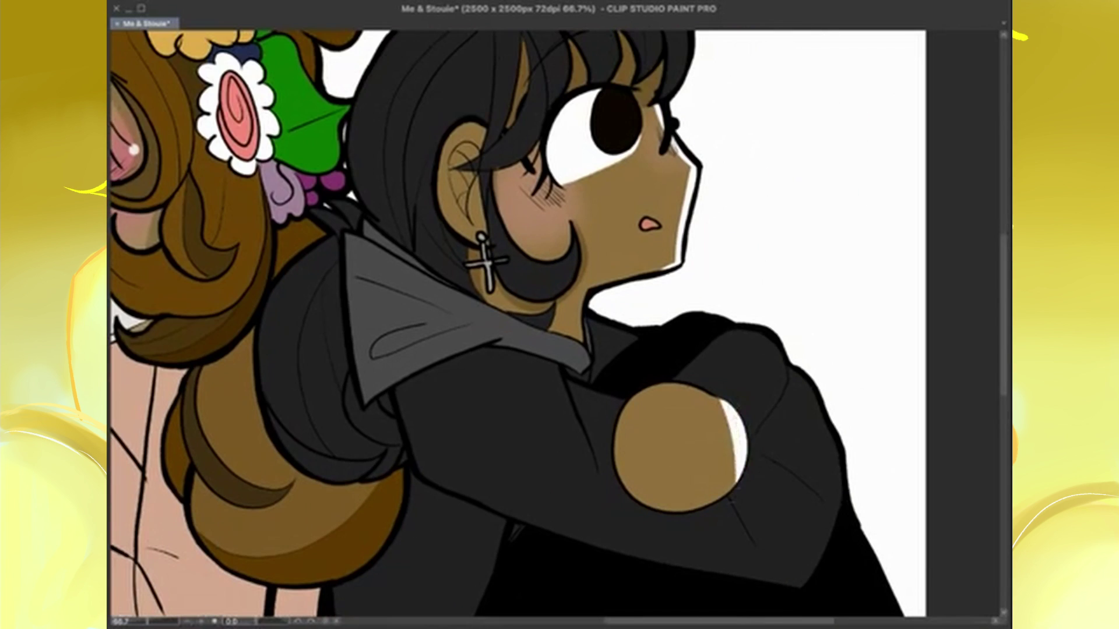
click(712, 451)
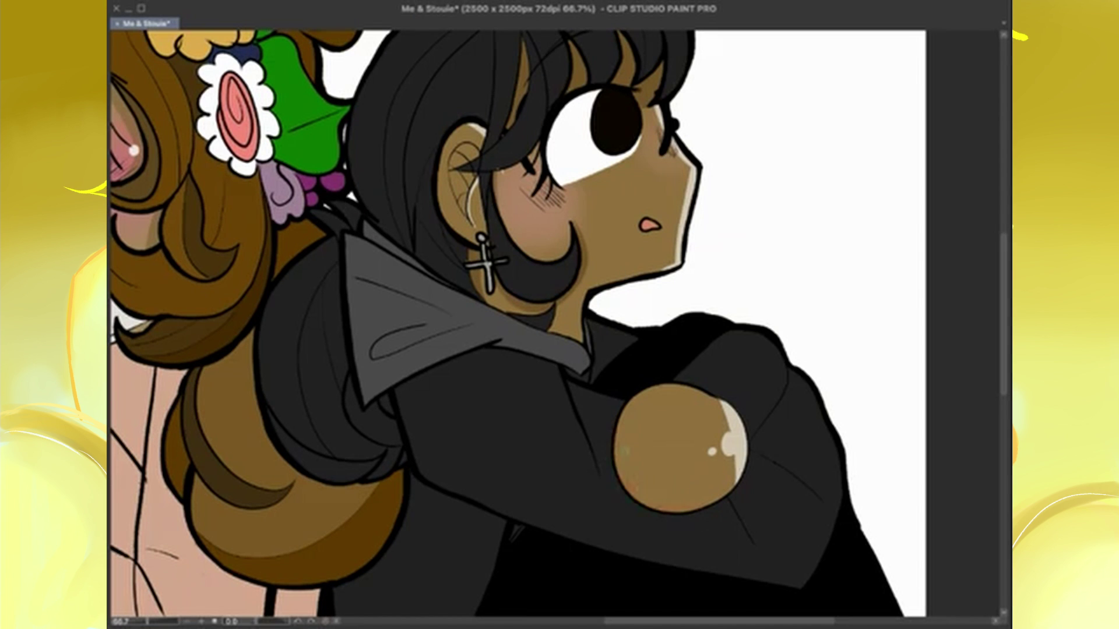
Paint reddish-brown shading along the lower edge of the black-haired character's hand and the back of the ear
drag(616, 446, 670, 510)
drag(627, 466, 659, 501)
mouse_move(445, 131)
mouse_down()
mouse_move(443, 225)
mouse_move(441, 211)
mouse_up()
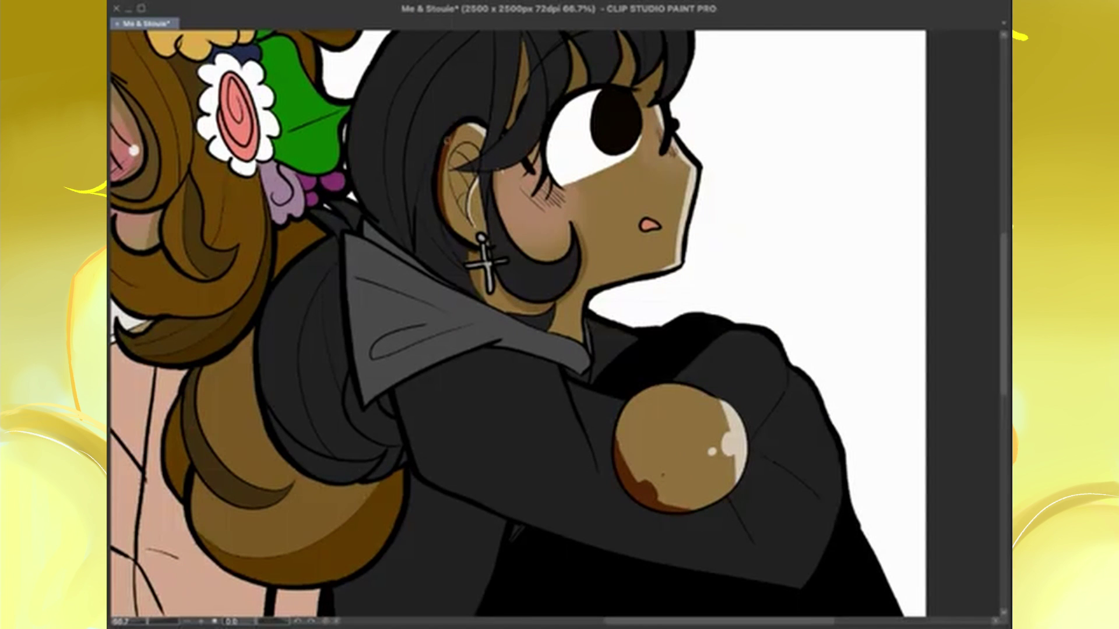
key(ctrl+minus)
key(ctrl+minus)
key(ctrl+minus)
key(ctrl+plus)
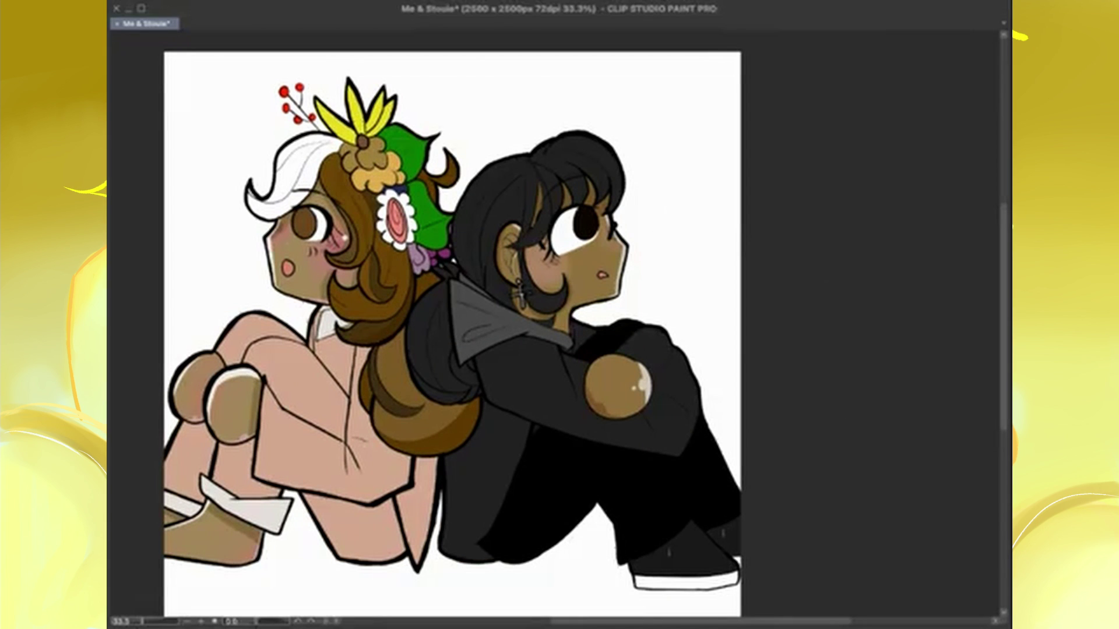
Scatter small coral hearts across the white-haired character's pink outfit
key(ctrl+minus)
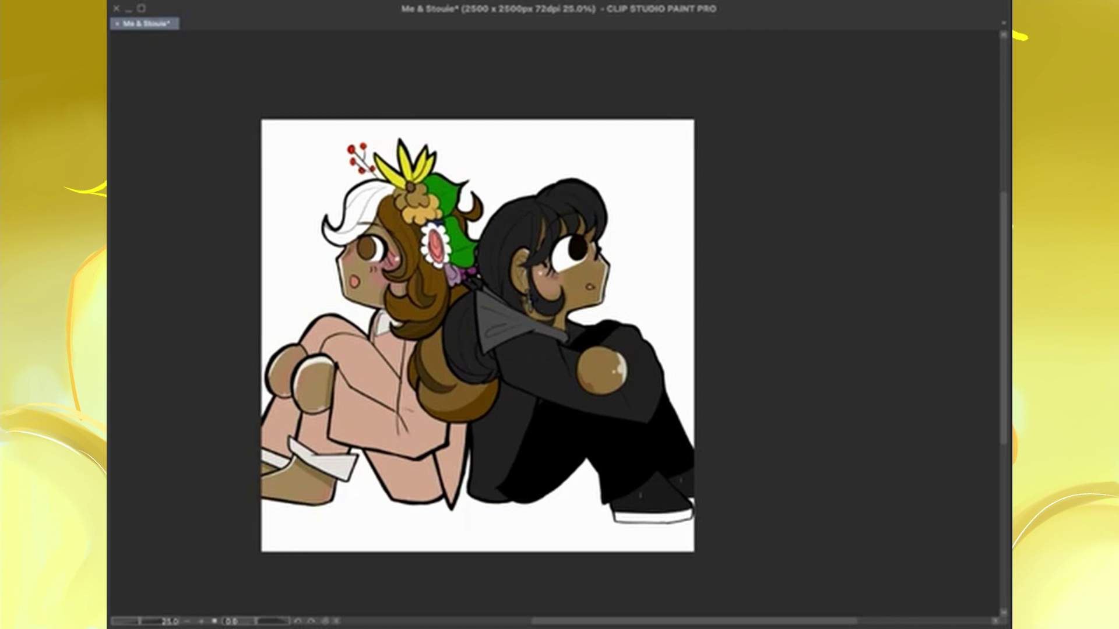
drag(478, 336, 528, 304)
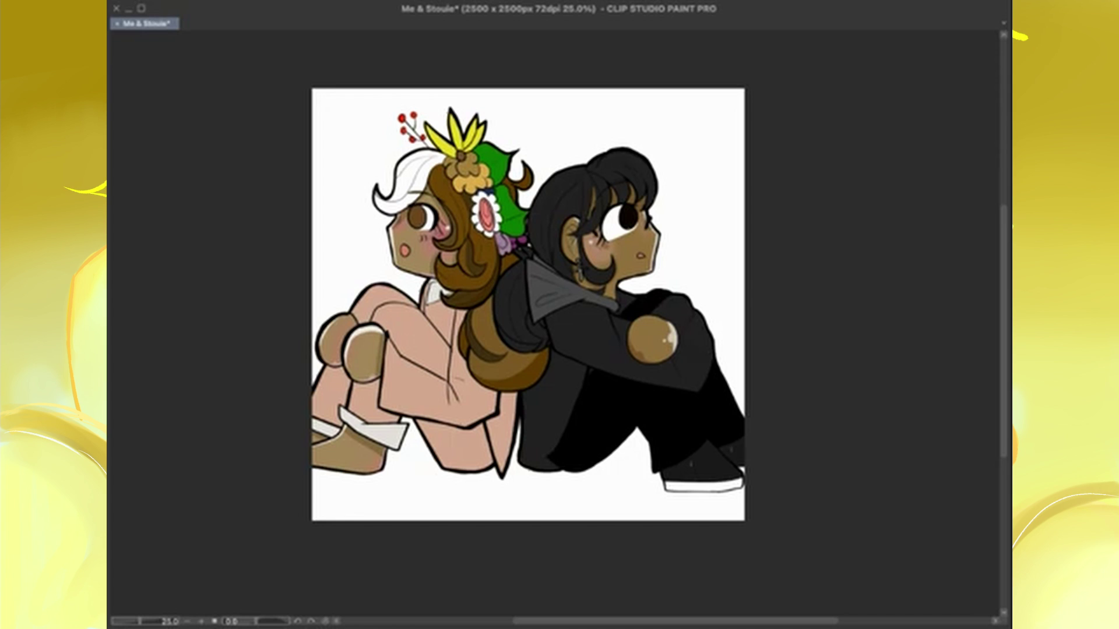
drag(423, 339, 408, 402)
scroll(501, 250, up, 2)
Shade the pink outfit at the elbow folds, beside the long hair and along the sleeve's lower edge
mouse_move(408, 507)
mouse_down()
mouse_move(431, 559)
mouse_move(461, 512)
mouse_up()
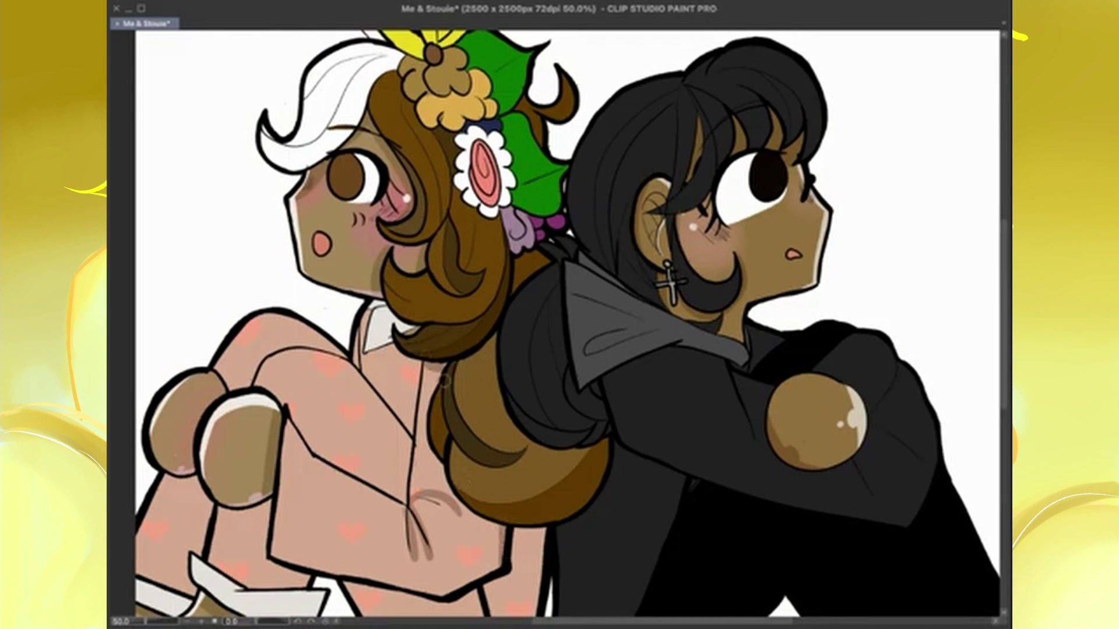
drag(448, 373, 443, 501)
drag(274, 568, 446, 595)
scroll(559, 326, down, 2)
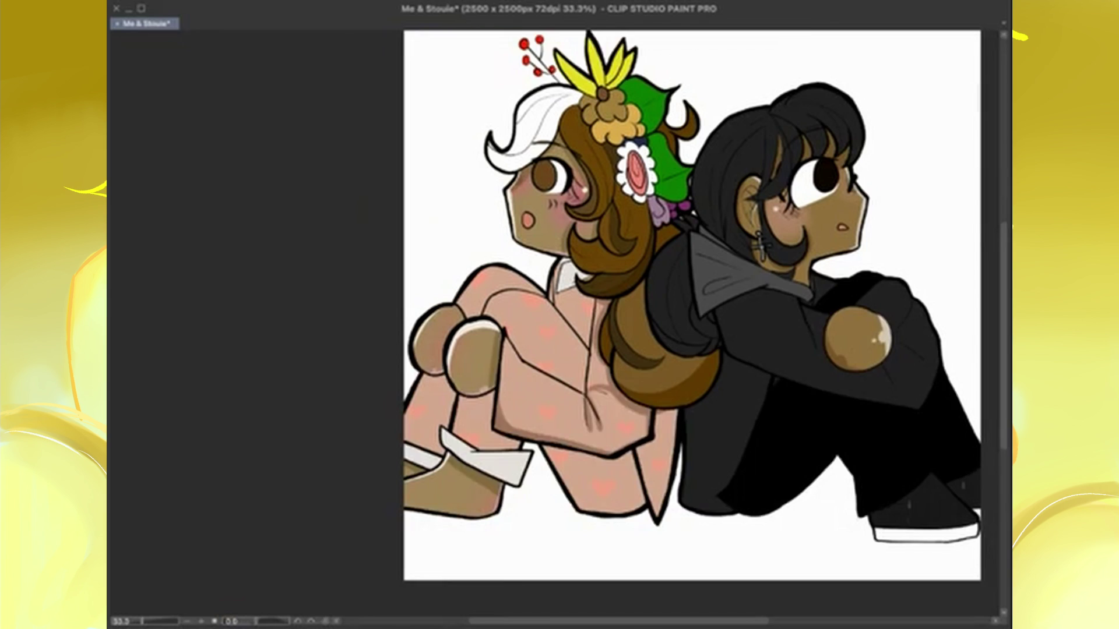
Shade the pink trouser legs beneath the sleeve and hands, and the white collar under the chin
scroll(559, 326, up, 2)
drag(559, 349, 681, 41)
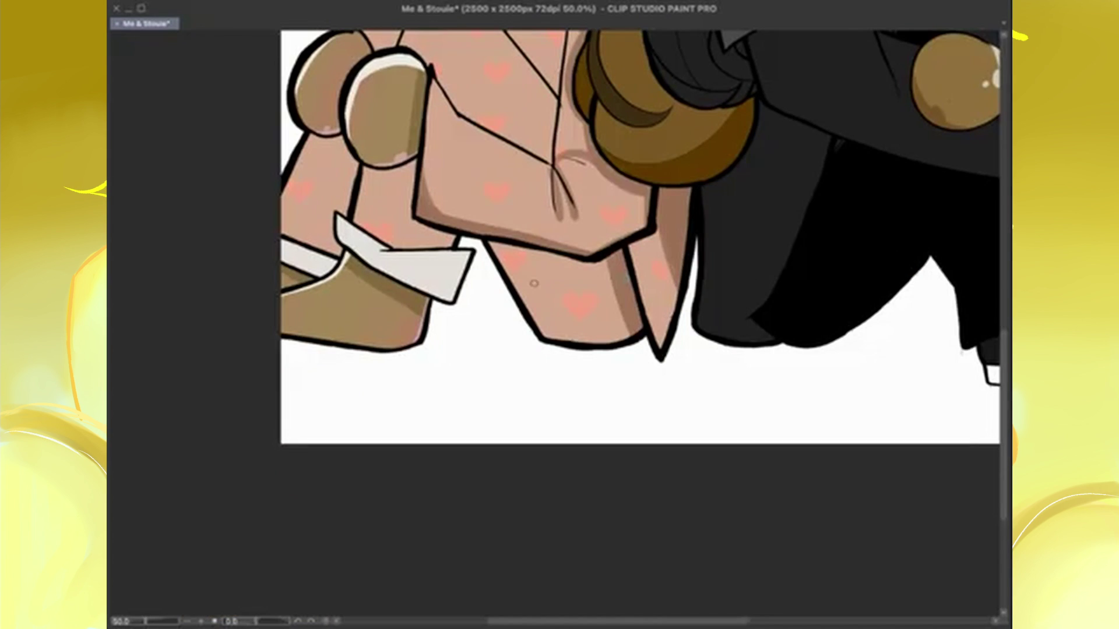
scroll(982, 93, down, 1)
scroll(752, 174, up, 1)
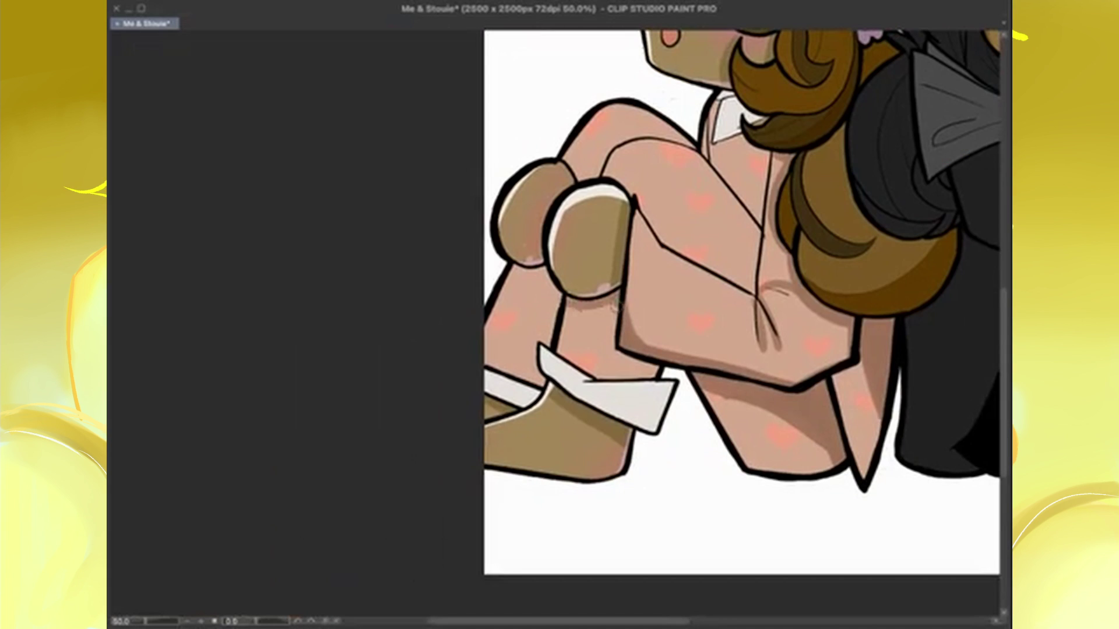
scroll(740, 292, up, 3)
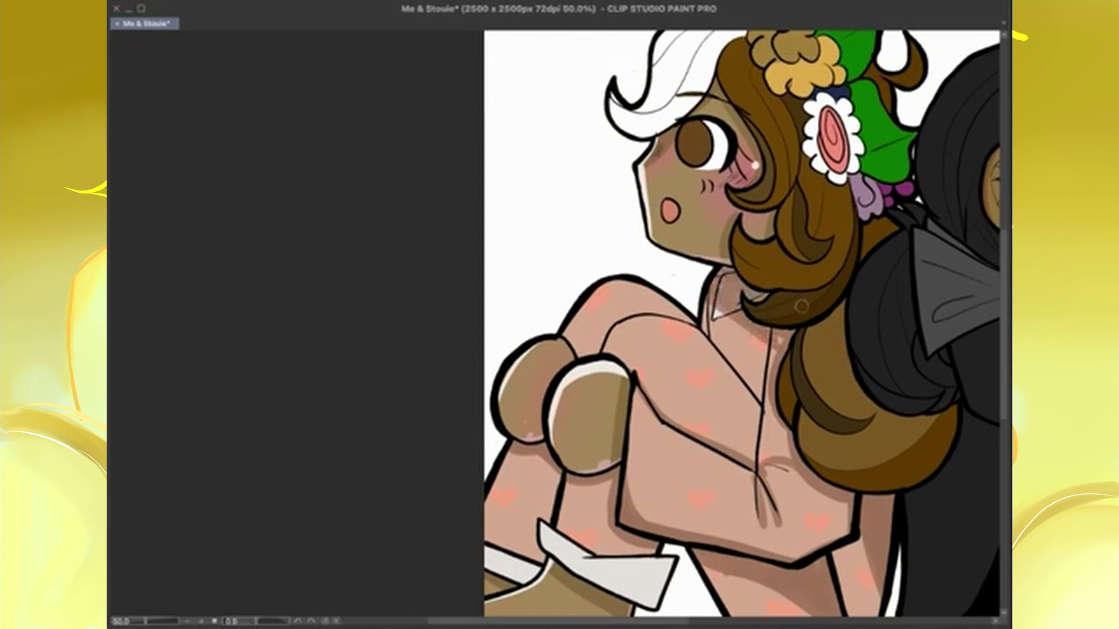
Paint white highlights along the pink outfit's lower sleeve edge, front seam and raised knee
scroll(740, 291, down, 1)
drag(467, 365, 483, 408)
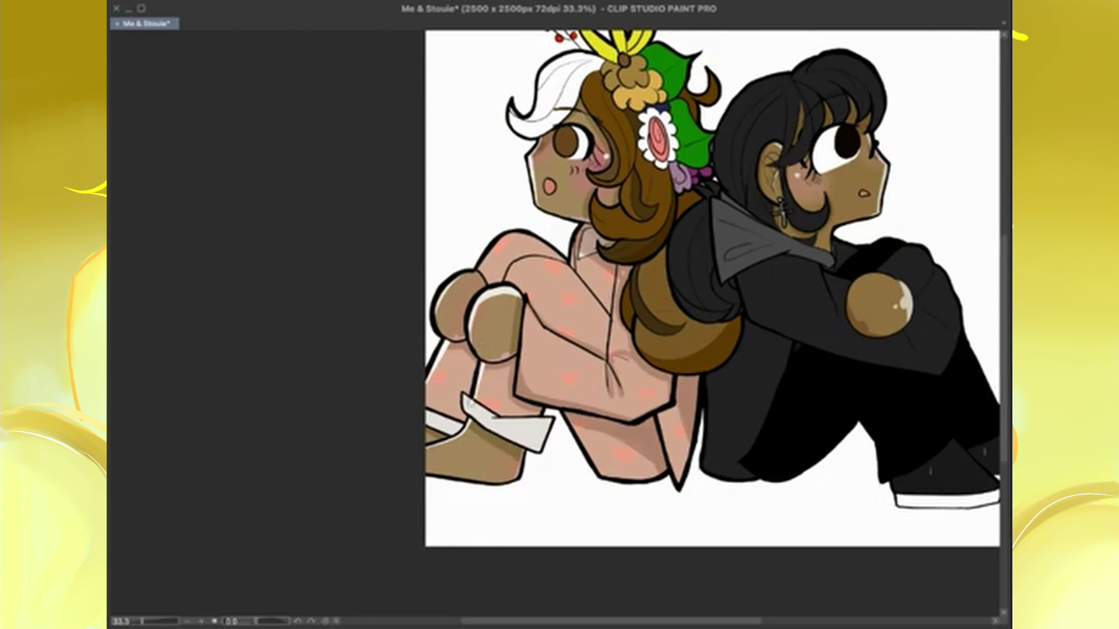
mouse_move(521, 303)
mouse_down()
mouse_move(518, 396)
mouse_move(565, 341)
mouse_move(611, 364)
mouse_up()
drag(617, 263, 608, 364)
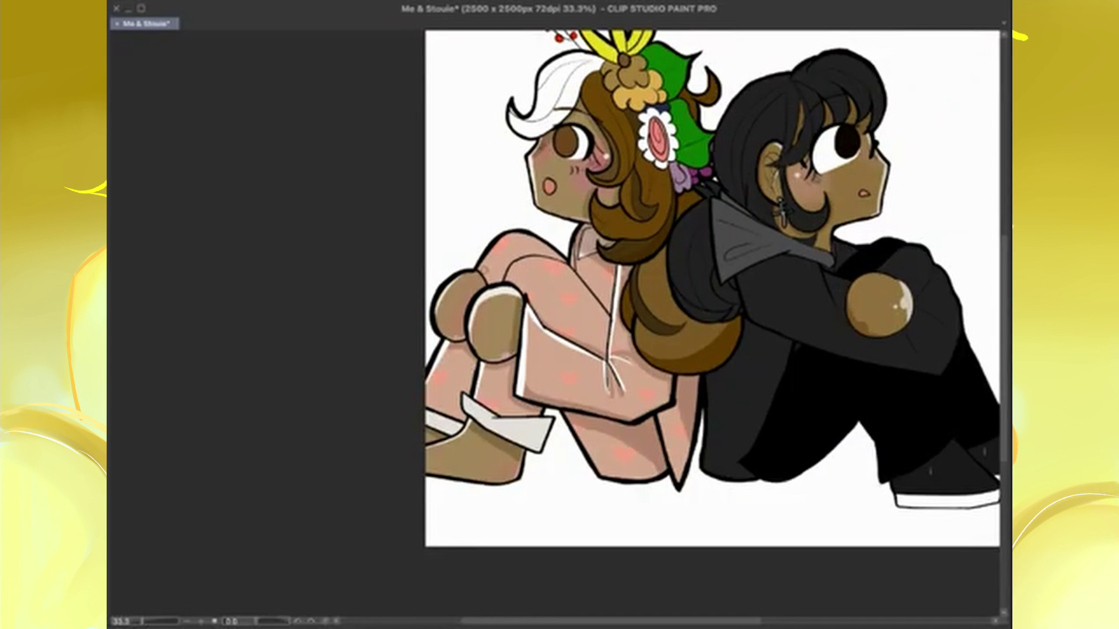
drag(479, 271, 562, 250)
scroll(711, 288, right, 2)
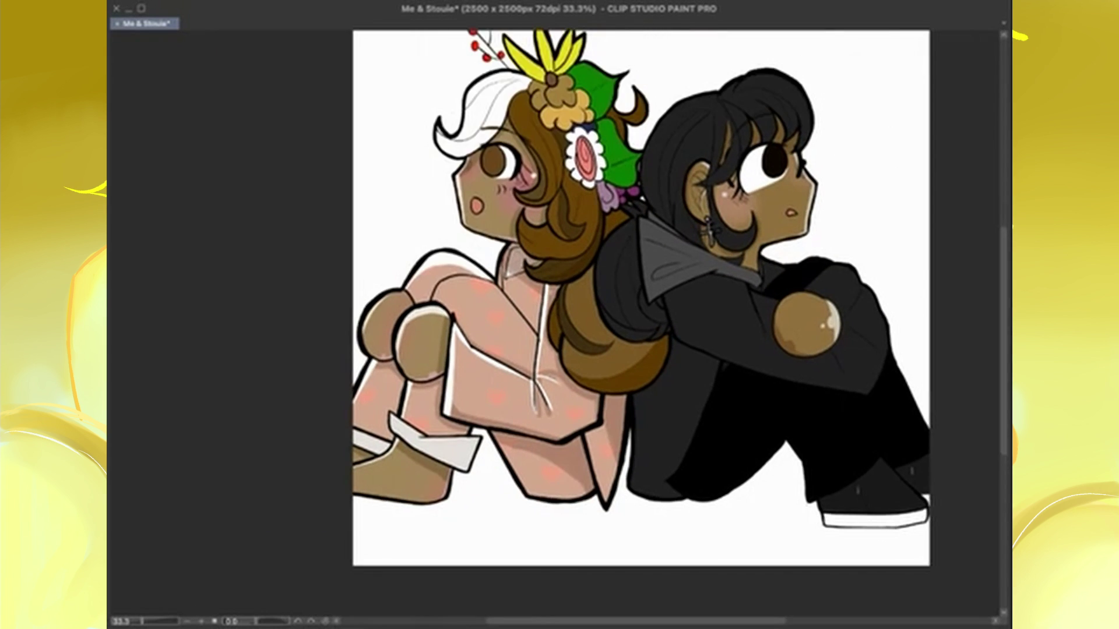
Extend the white highlights along the upper folds of the pink sleeve and soften the outfit's highlights to a pale tint
scroll(711, 289, up, 2)
scroll(711, 289, left, 3)
drag(651, 257, 728, 367)
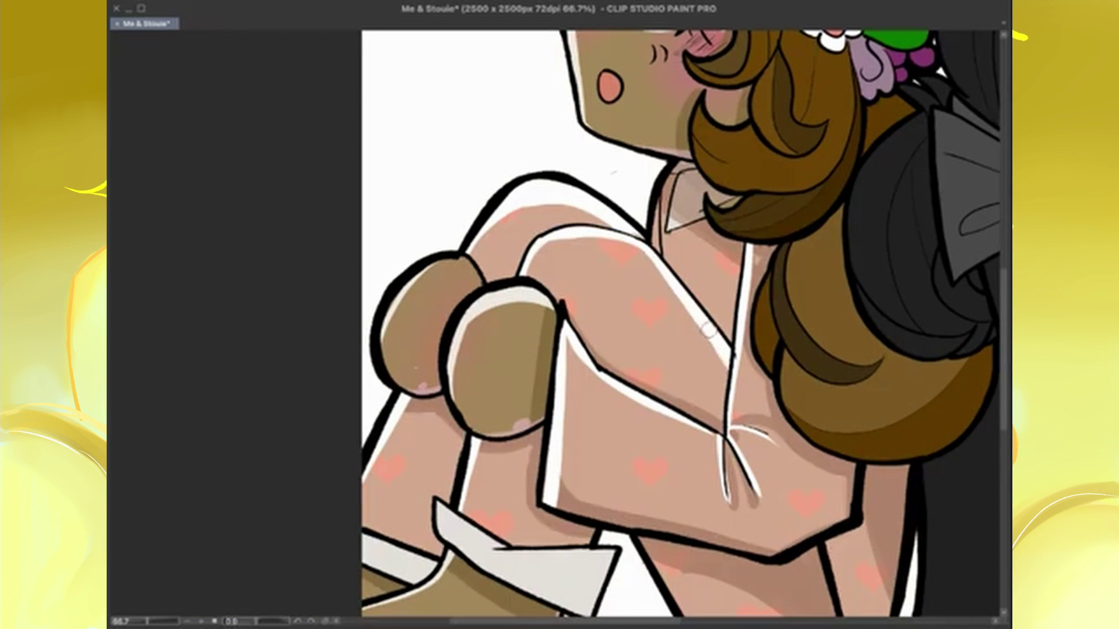
scroll(728, 367, down, 2)
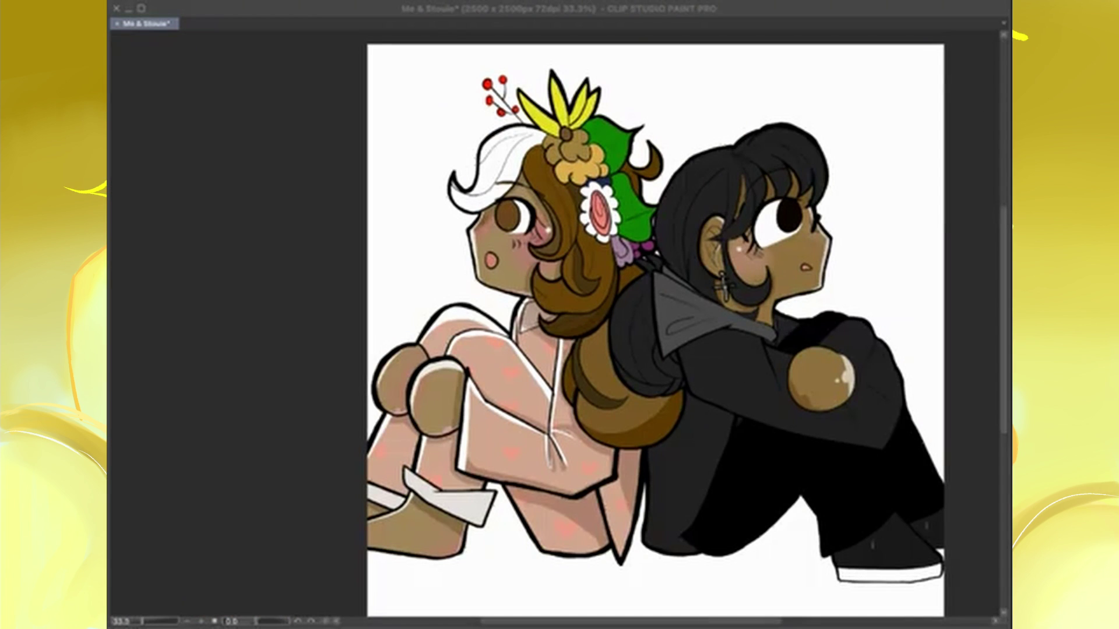
scroll(545, 204, up, 1)
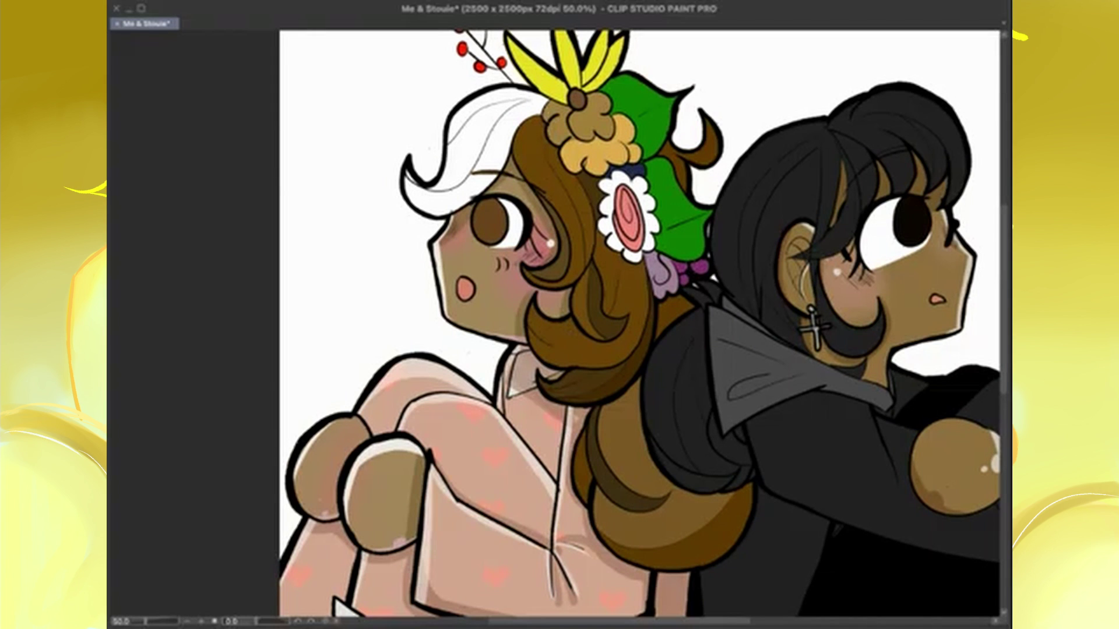
Add peach highlights along the lower edges of the pink trousers and coat tail, with small light spots near the hearts
drag(583, 350, 661, 79)
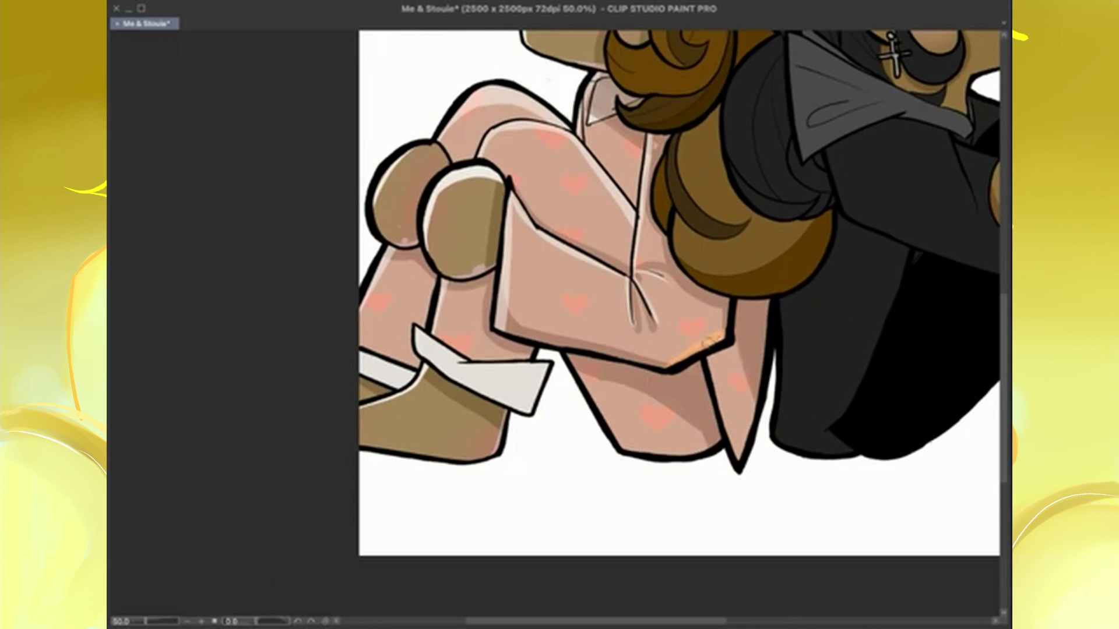
key(ctrl+z)
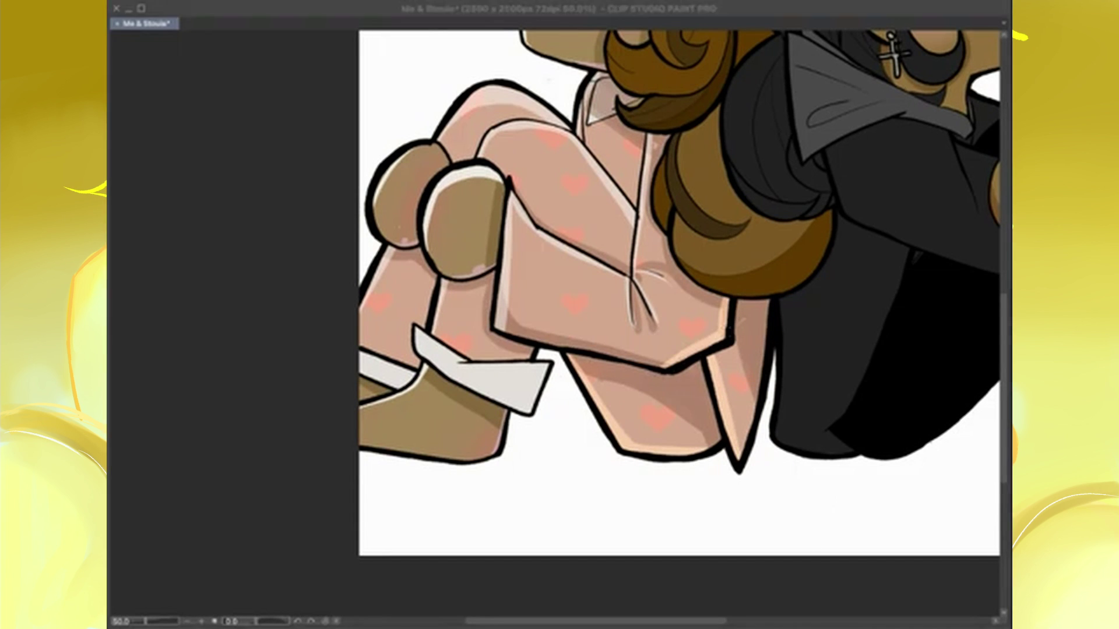
drag(583, 291, 650, 449)
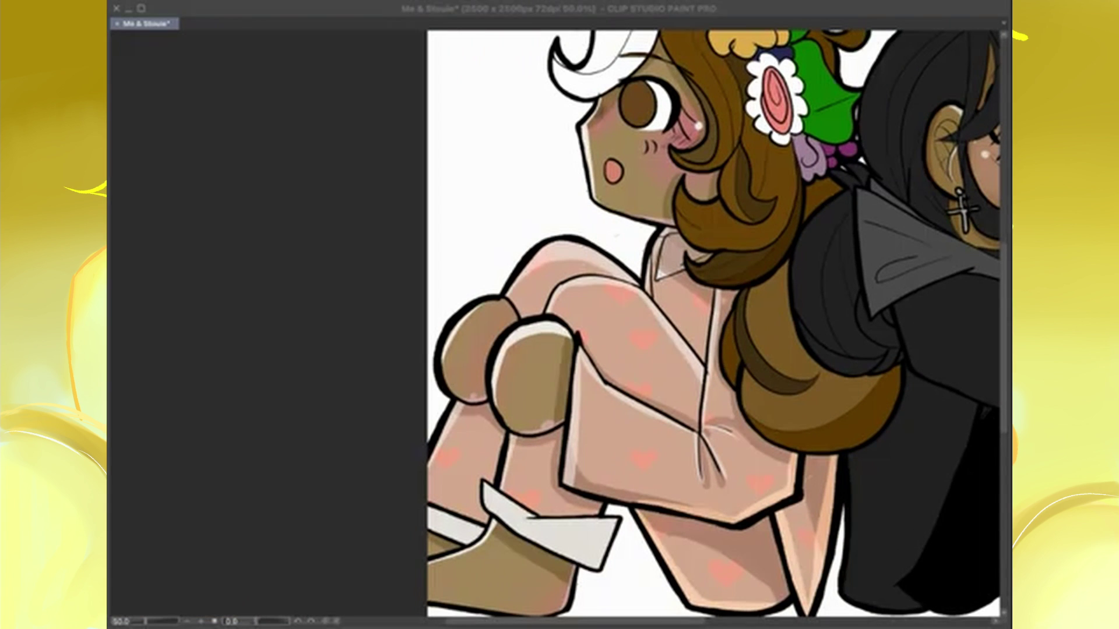
drag(833, 382, 816, 445)
key(ctrl+minus)
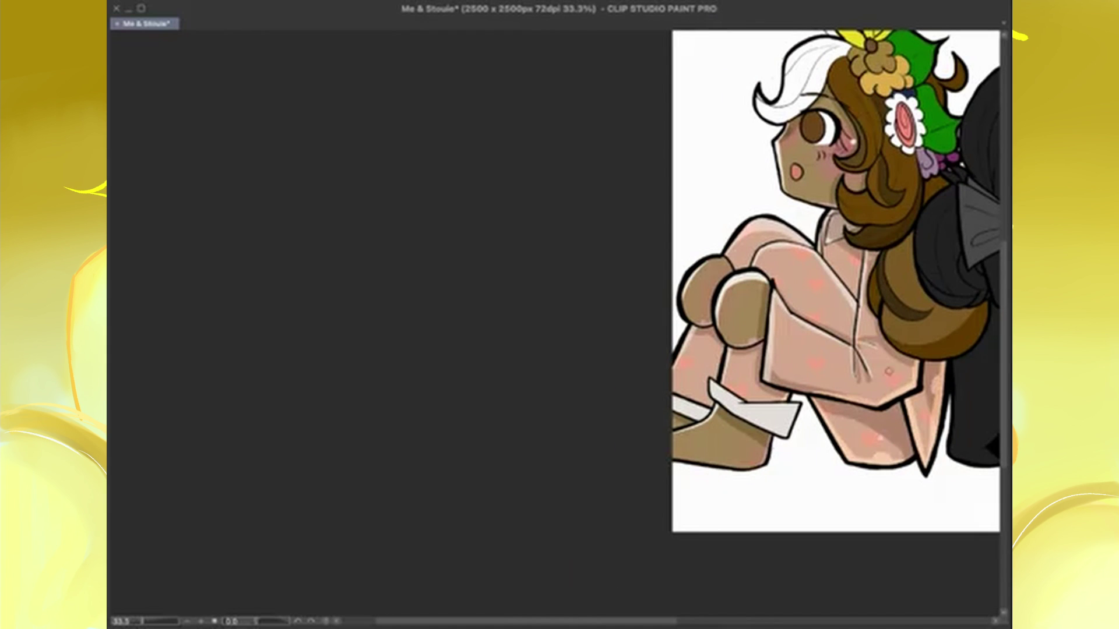
drag(757, 292, 506, 311)
drag(699, 291, 557, 332)
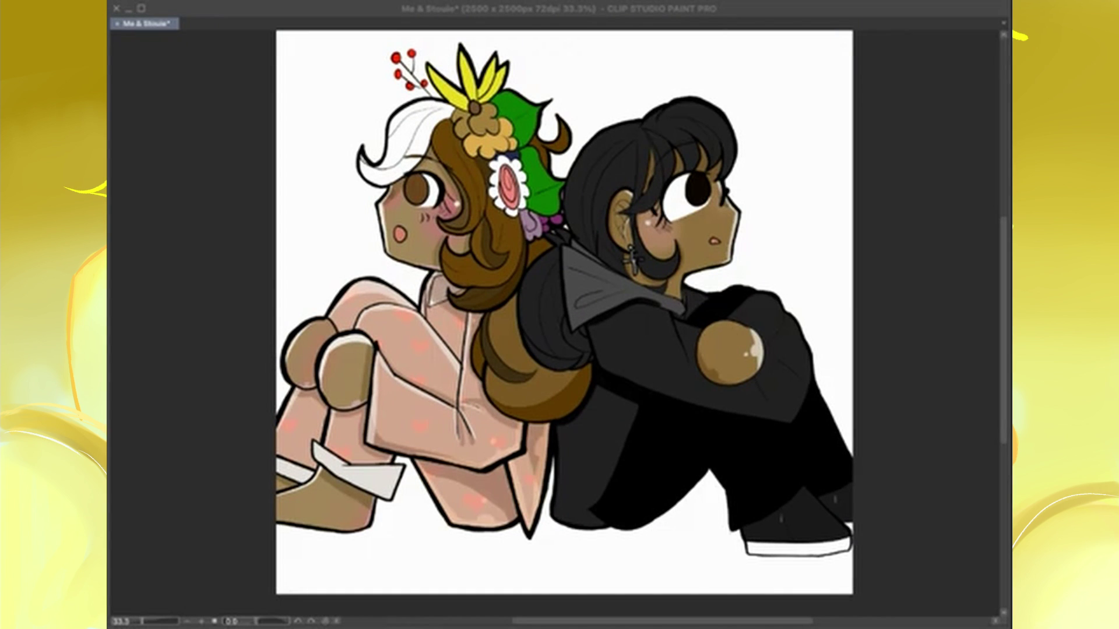
Shade the black jacket around the hand, sleeve folds and long hair, and darken the folds of the grey hood
scroll(705, 289, up, 2)
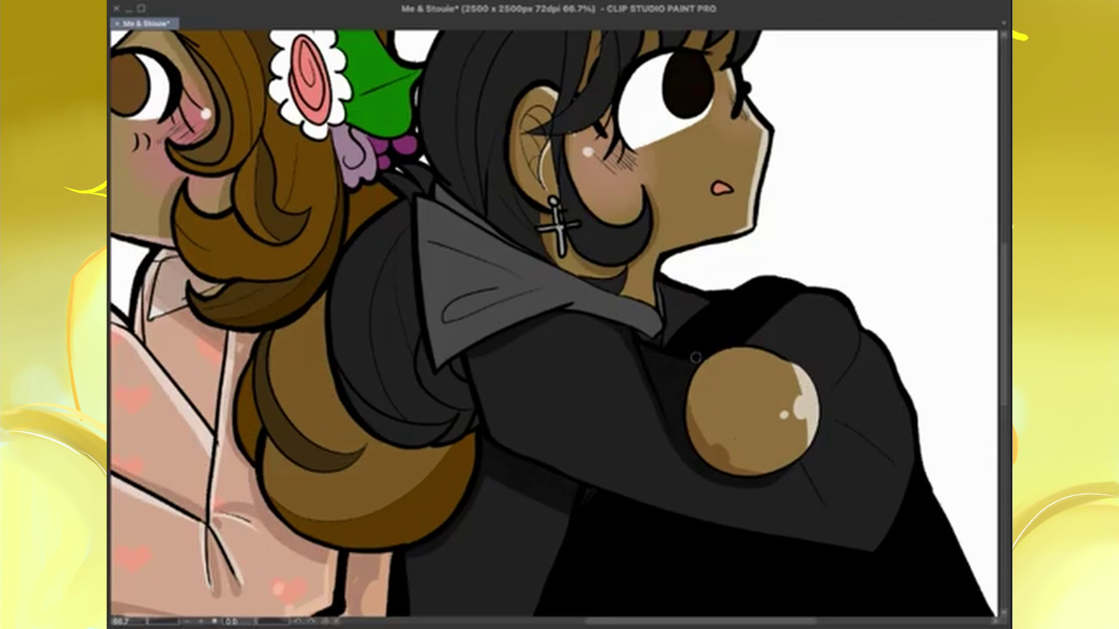
scroll(824, 373, down, 2)
scroll(629, 223, up, 1)
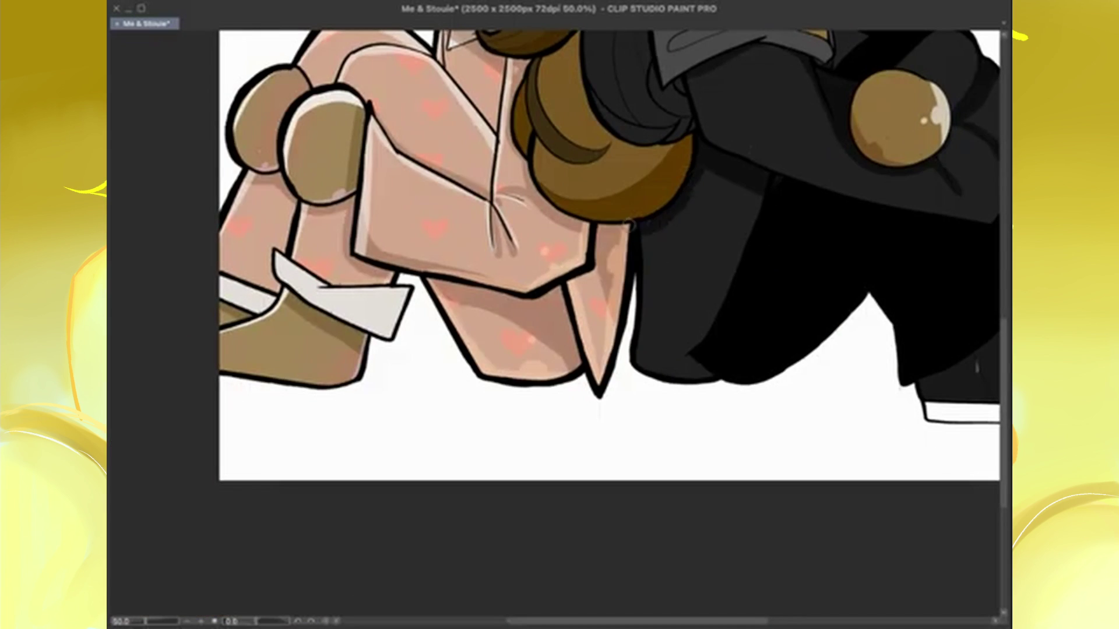
scroll(742, 392, up, 1)
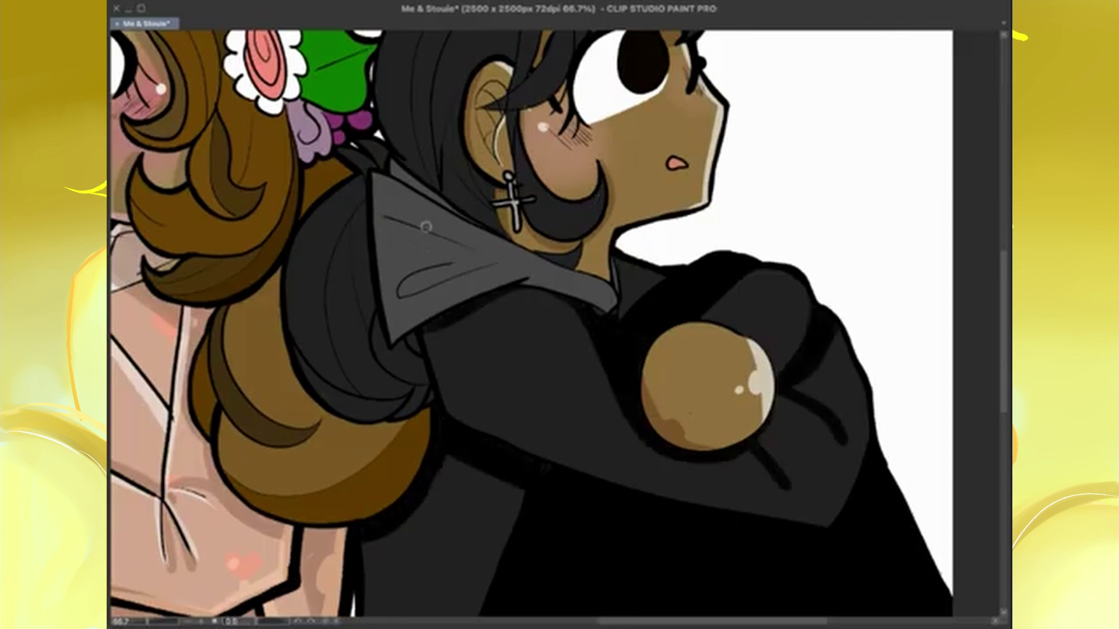
mouse_move(425, 225)
mouse_down()
mouse_move(551, 254)
mouse_move(597, 283)
mouse_up()
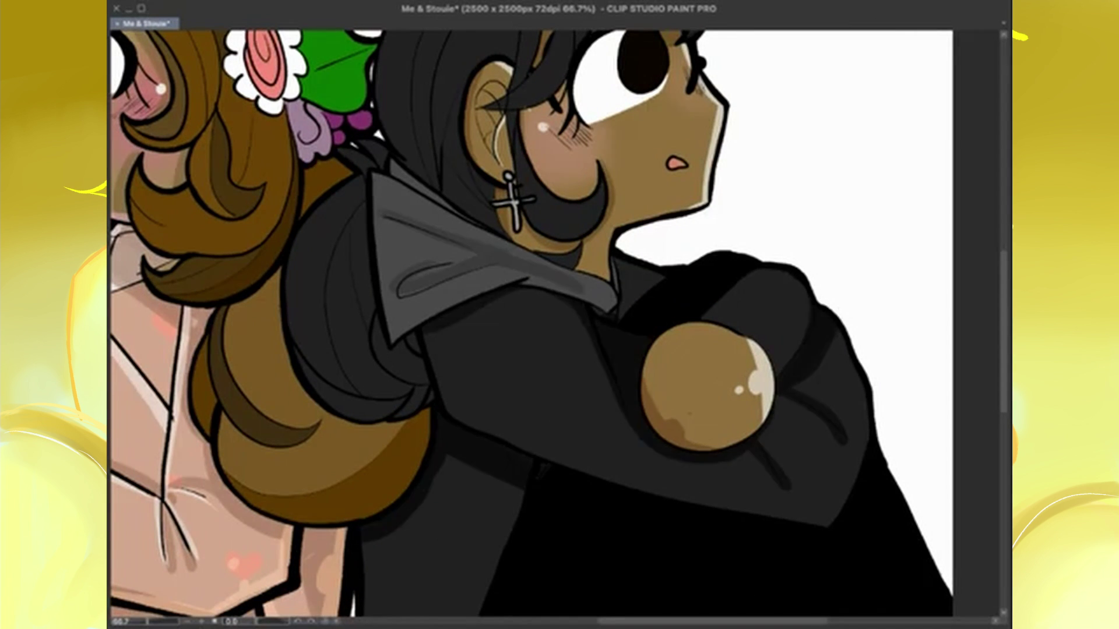
key(ctrl+minus)
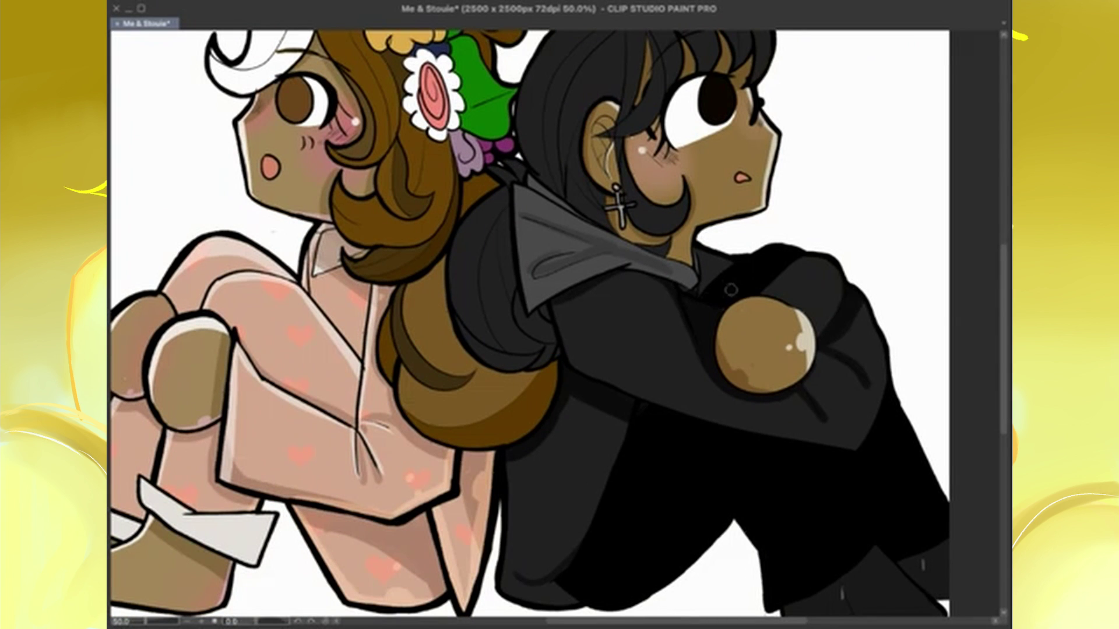
Paint white highlight lines along the edges of the black trouser legs, from beneath the sleeve down to the shoes
scroll(558, 327, down, 5)
drag(862, 283, 885, 372)
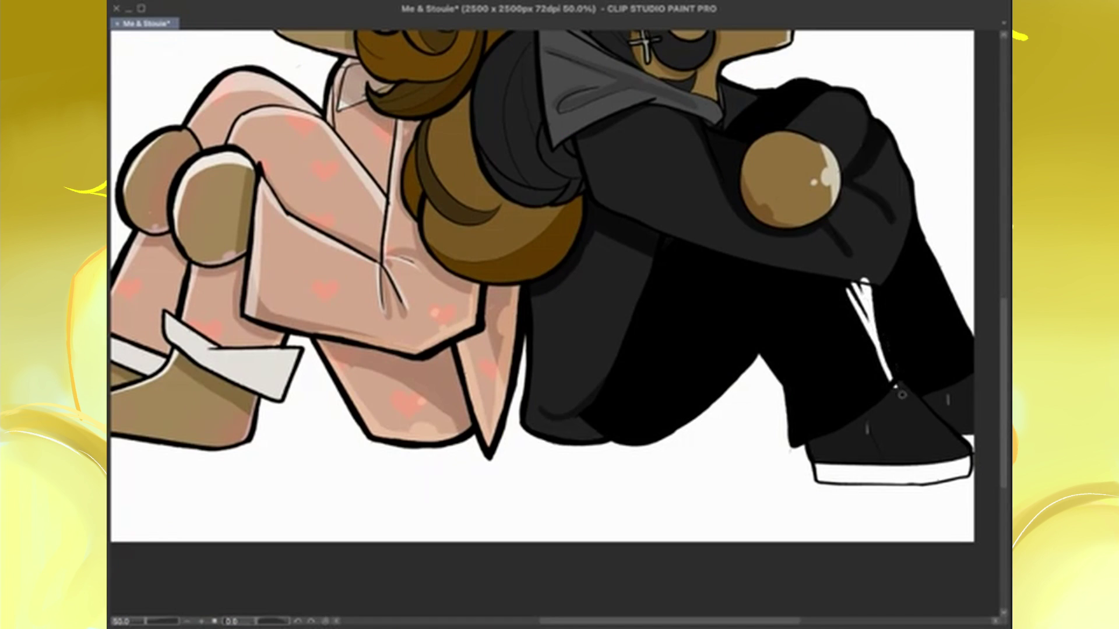
drag(909, 207, 971, 352)
scroll(765, 323, up, 3)
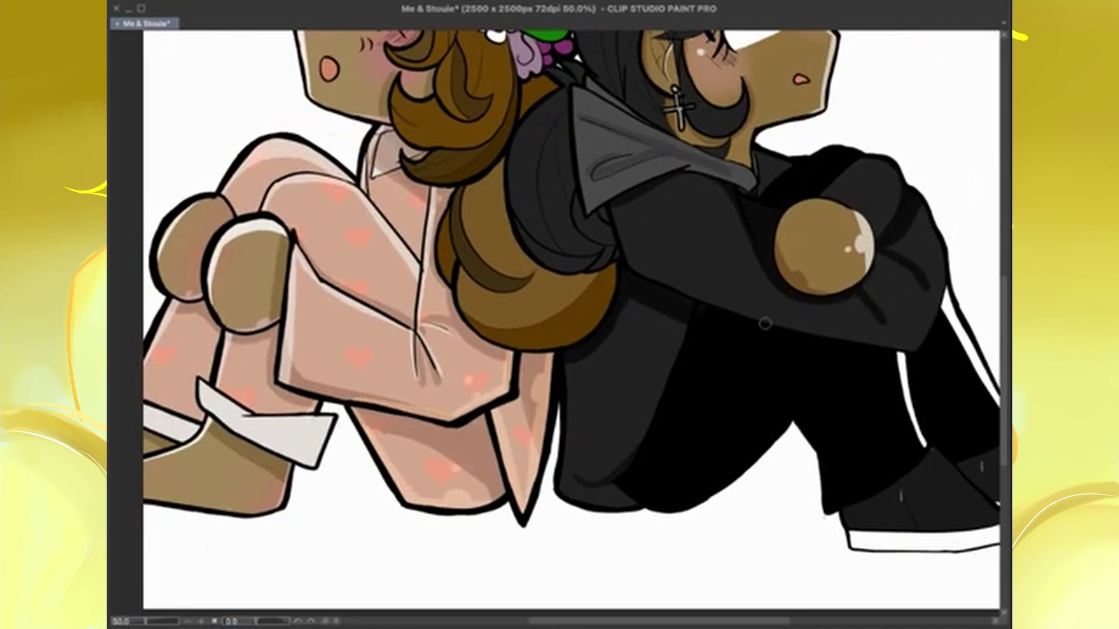
drag(765, 323, 827, 506)
drag(757, 453, 610, 480)
key(ctrl+z)
drag(790, 419, 609, 480)
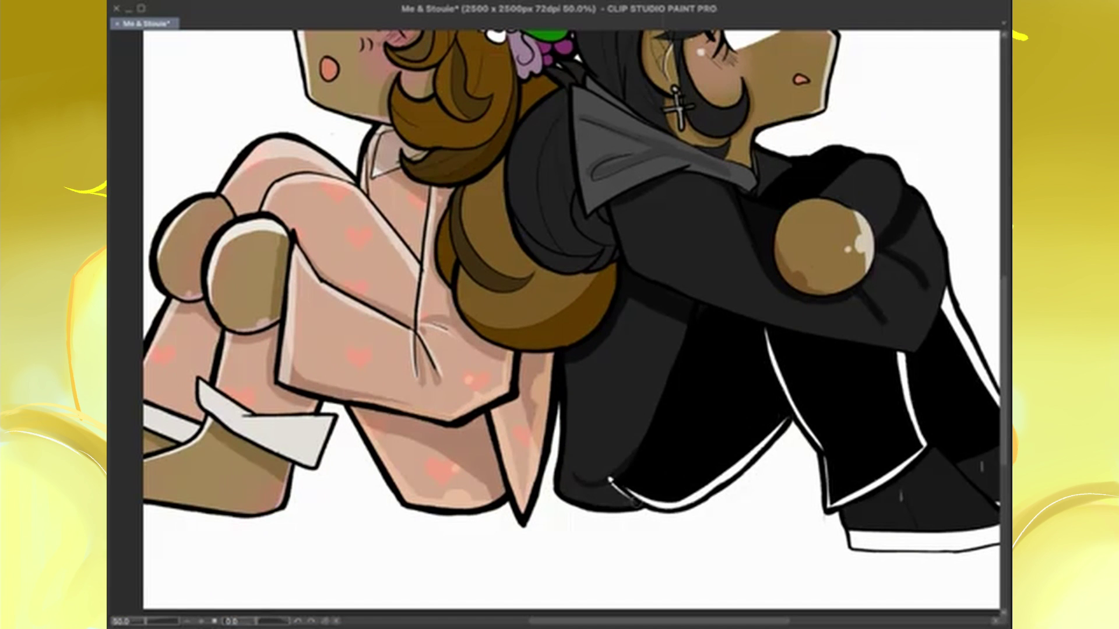
Add highlight lines on the black sleeve and jacket edge, tone all the black outfit's highlights to grey and widen those on the lower legs
scroll(620, 476, right, 5)
mouse_move(464, 201)
mouse_down()
mouse_move(554, 245)
mouse_move(524, 260)
mouse_up()
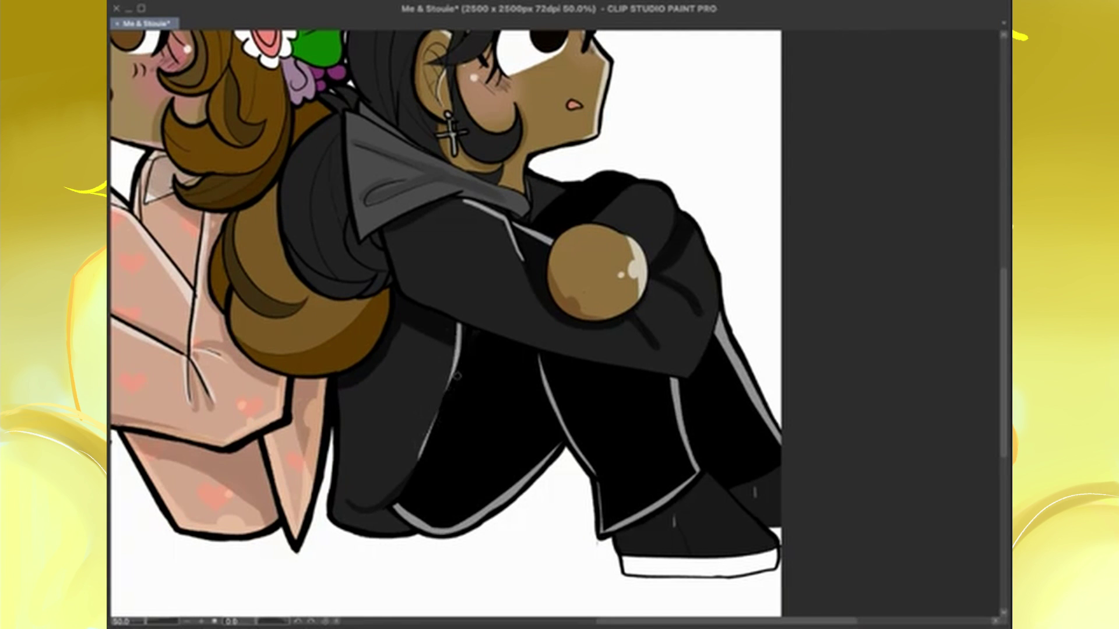
scroll(643, 516, up, 3)
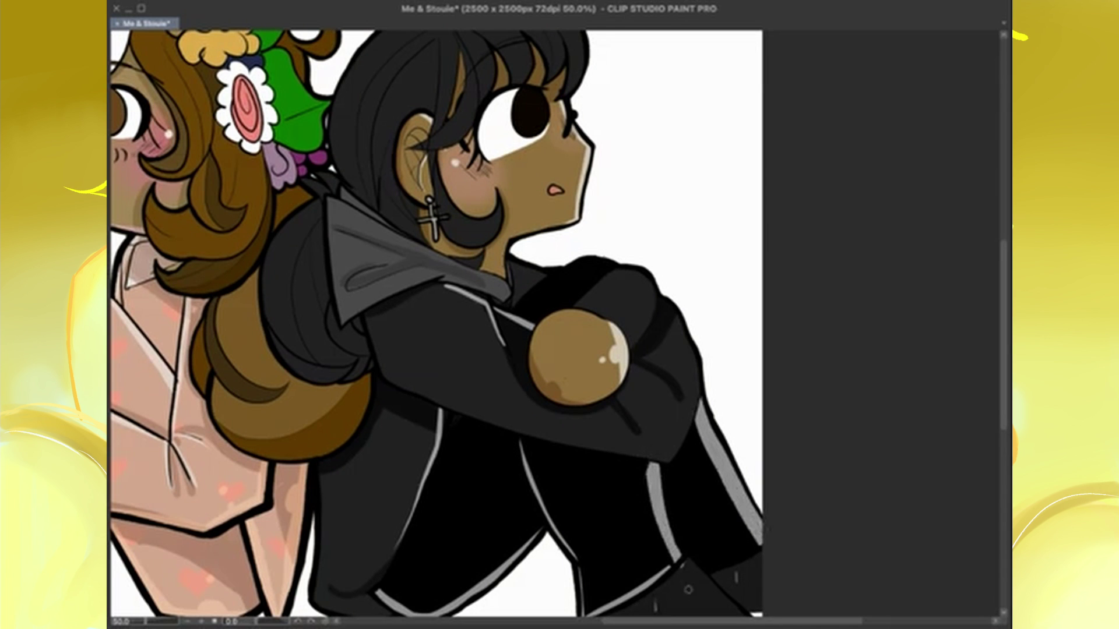
scroll(581, 486, down, 3)
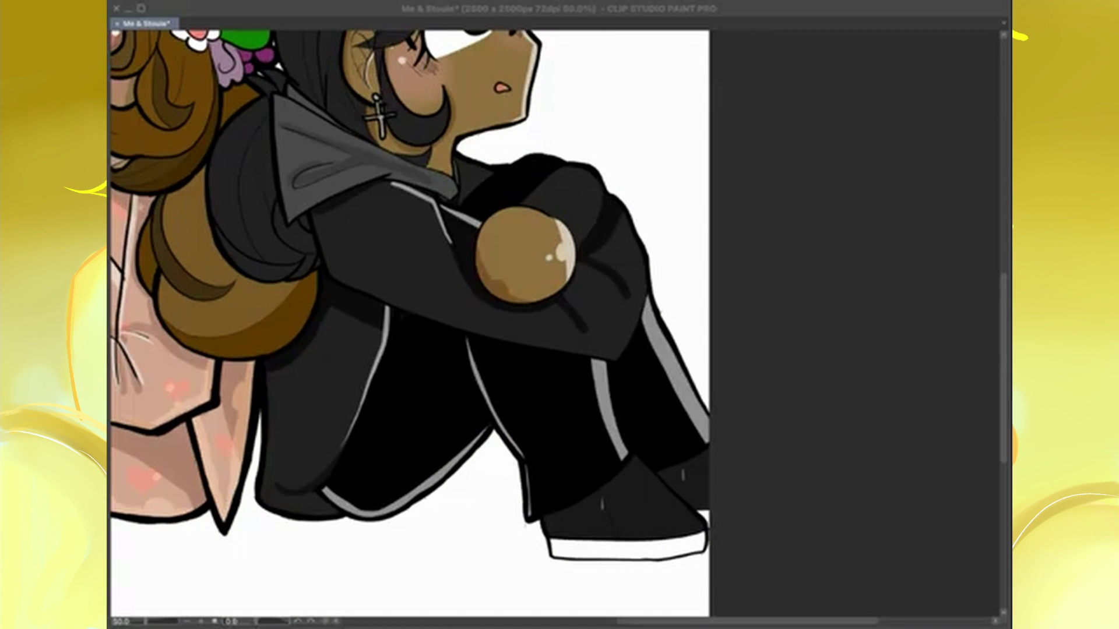
scroll(408, 320, down, 3)
scroll(525, 320, up, 3)
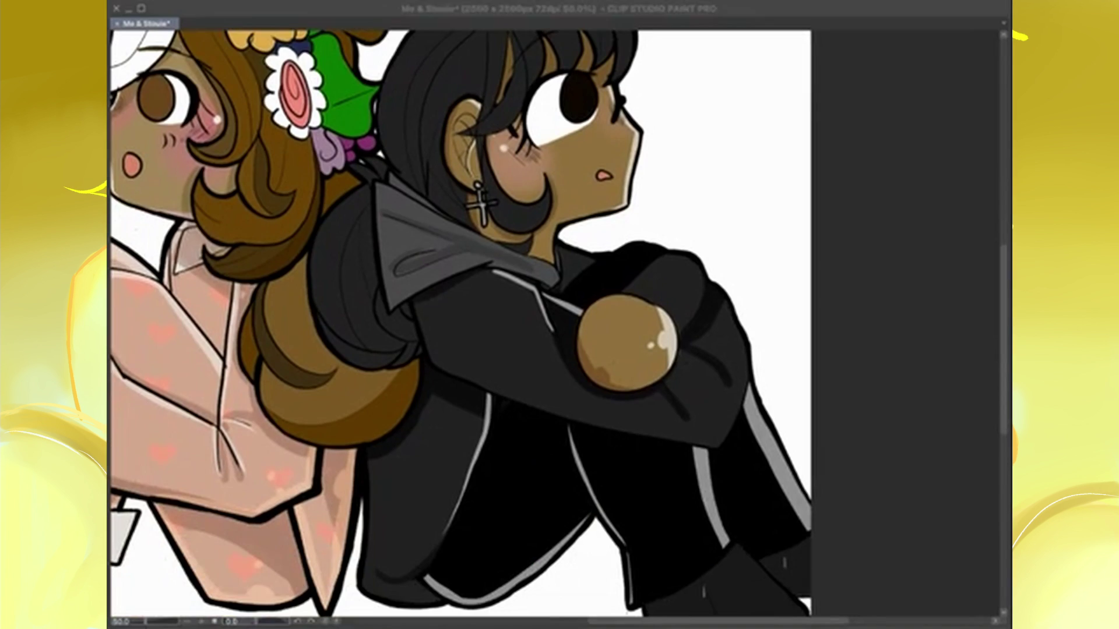
Draw fine grey fold lines on the lower legs of the black trousers
drag(669, 521, 825, 368)
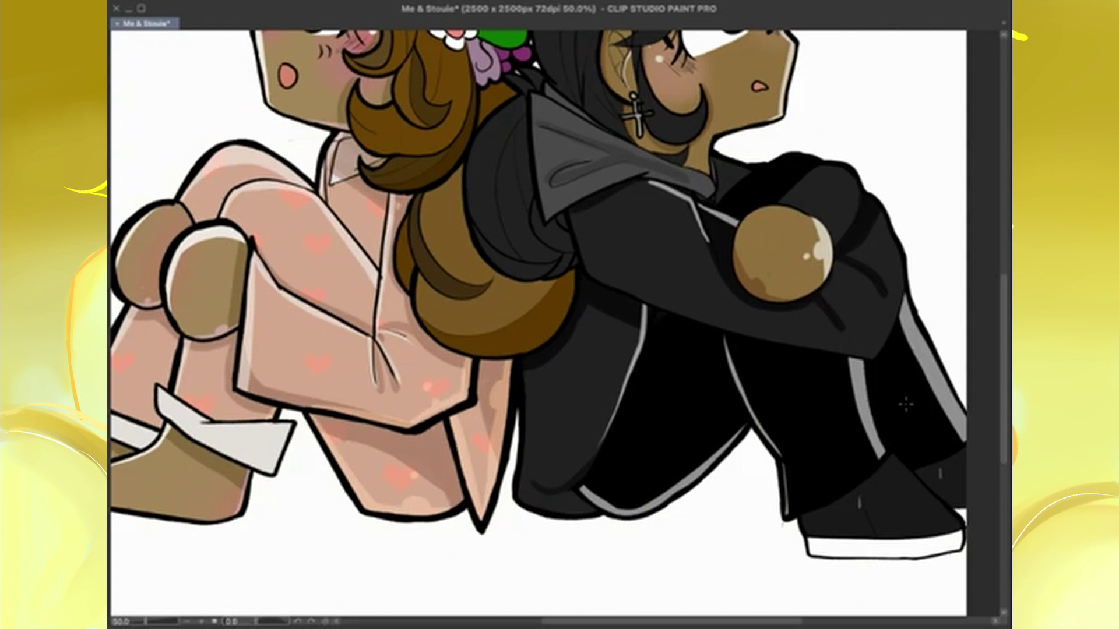
mouse_move(845, 245)
mouse_down()
mouse_move(897, 349)
mouse_move(869, 309)
mouse_move(880, 259)
mouse_up()
key(ctrl+minus)
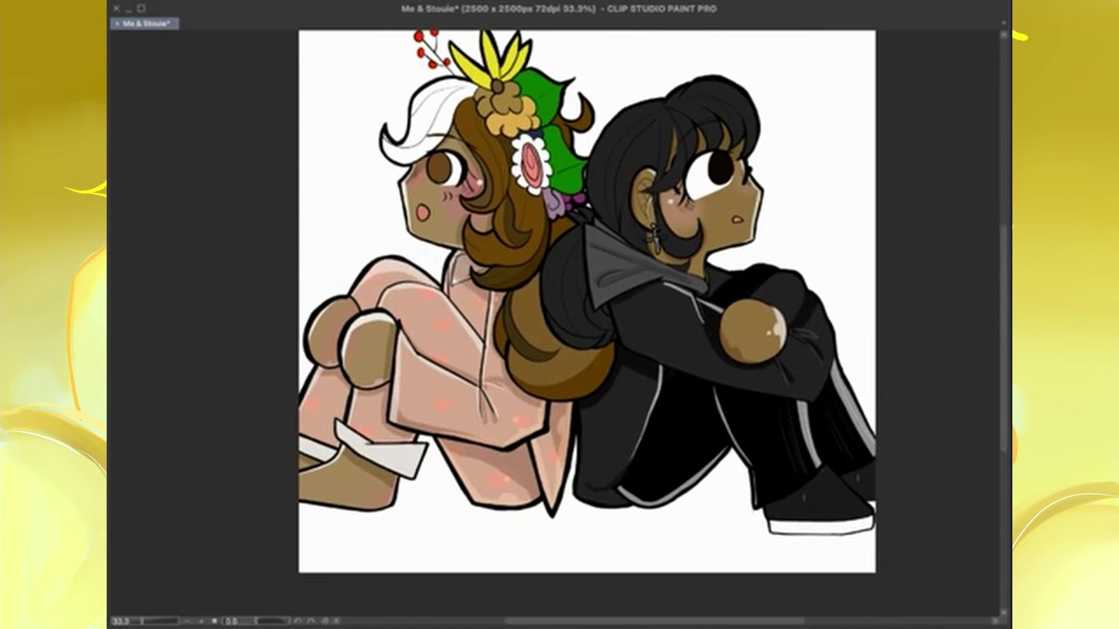
Shade the curls of the brown hair in darker brown and the white forelock in light grey
key(ctrl+plus)
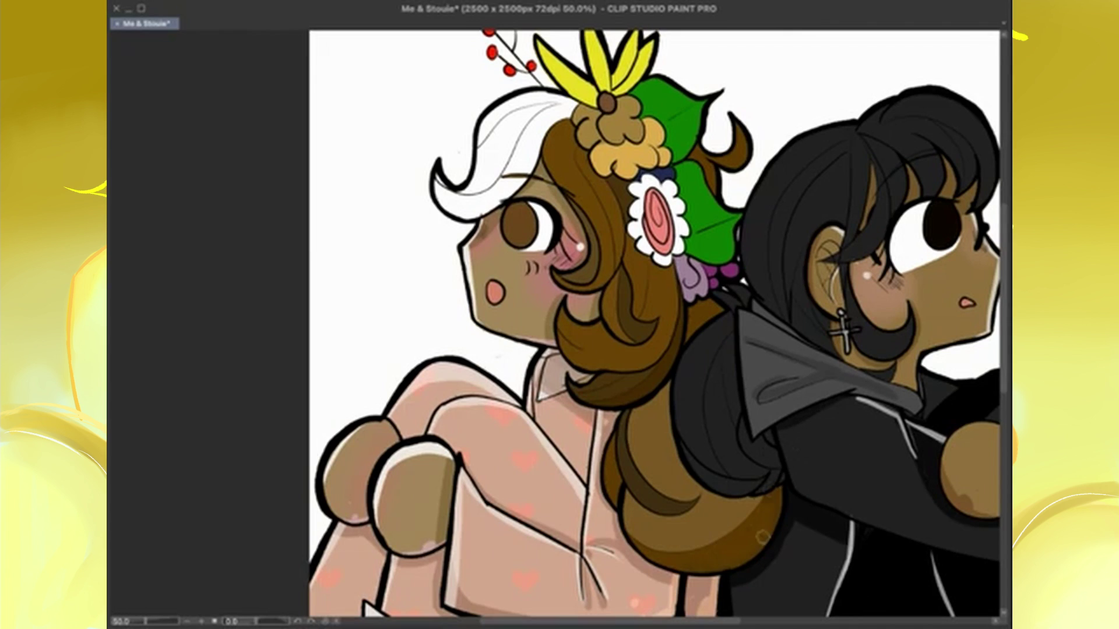
mouse_move(621, 359)
mouse_down()
mouse_move(669, 266)
mouse_move(568, 383)
mouse_up()
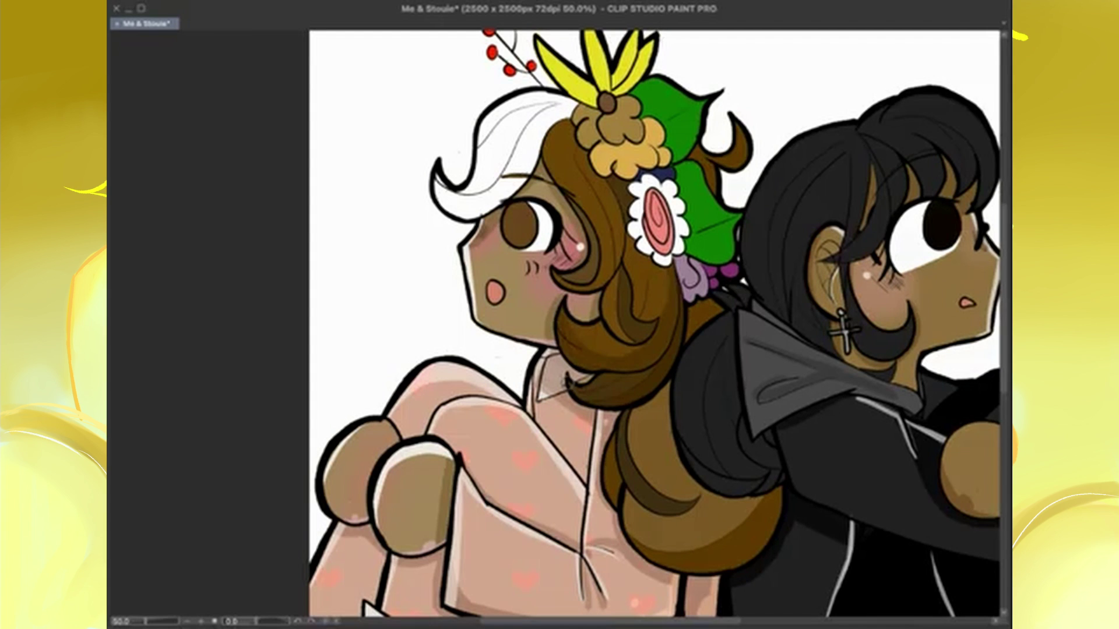
drag(612, 175, 585, 286)
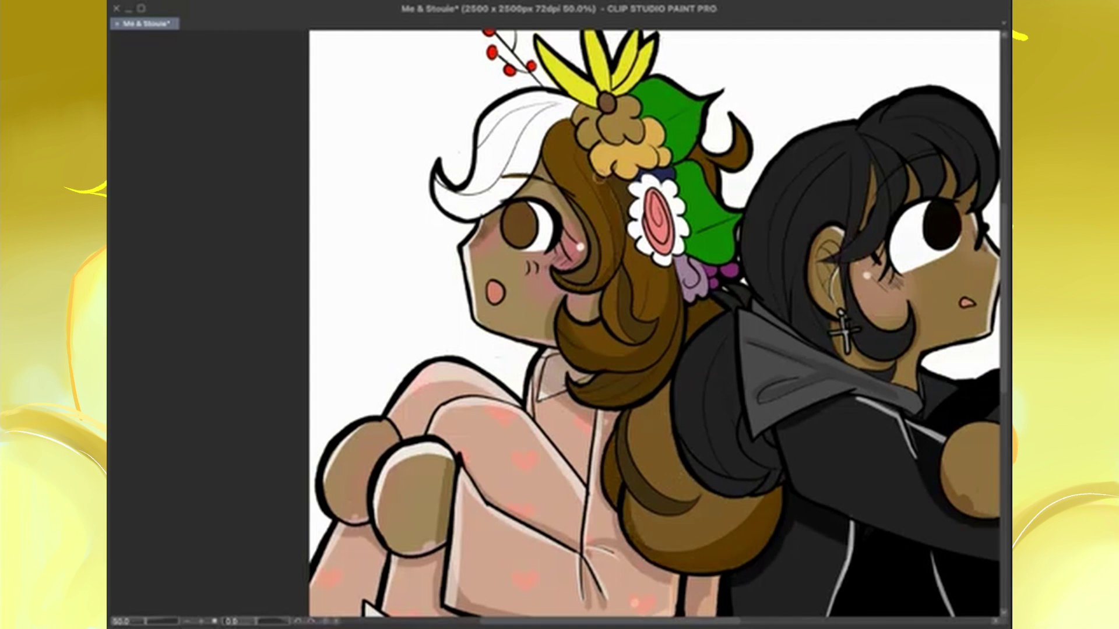
drag(632, 507, 661, 548)
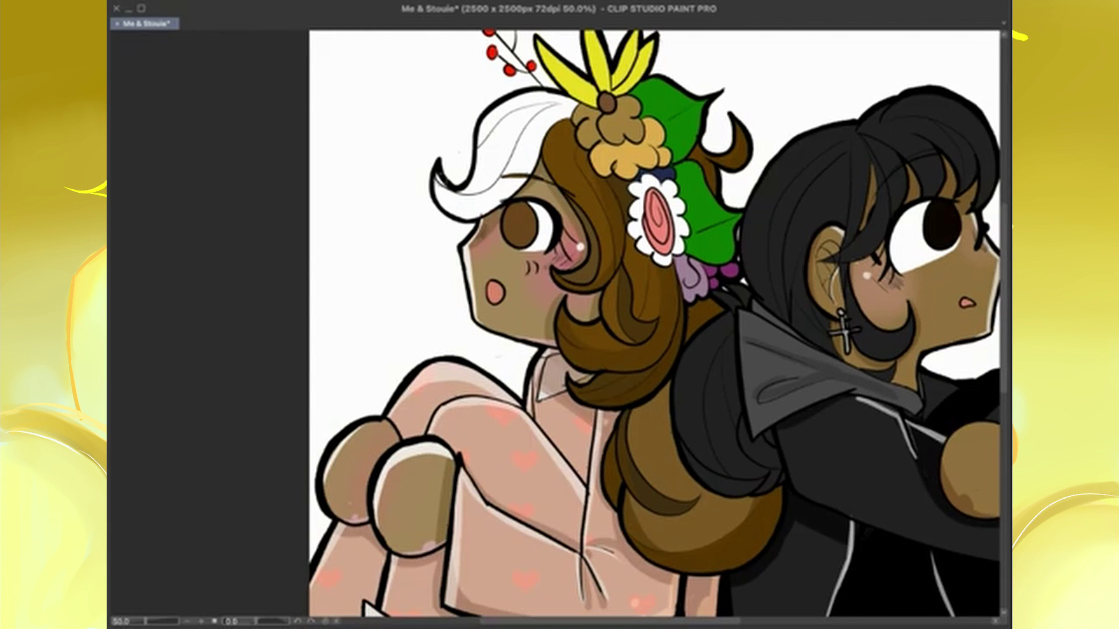
mouse_move(443, 198)
mouse_down()
mouse_move(542, 117)
mouse_move(467, 193)
mouse_move(460, 134)
mouse_move(484, 123)
mouse_up()
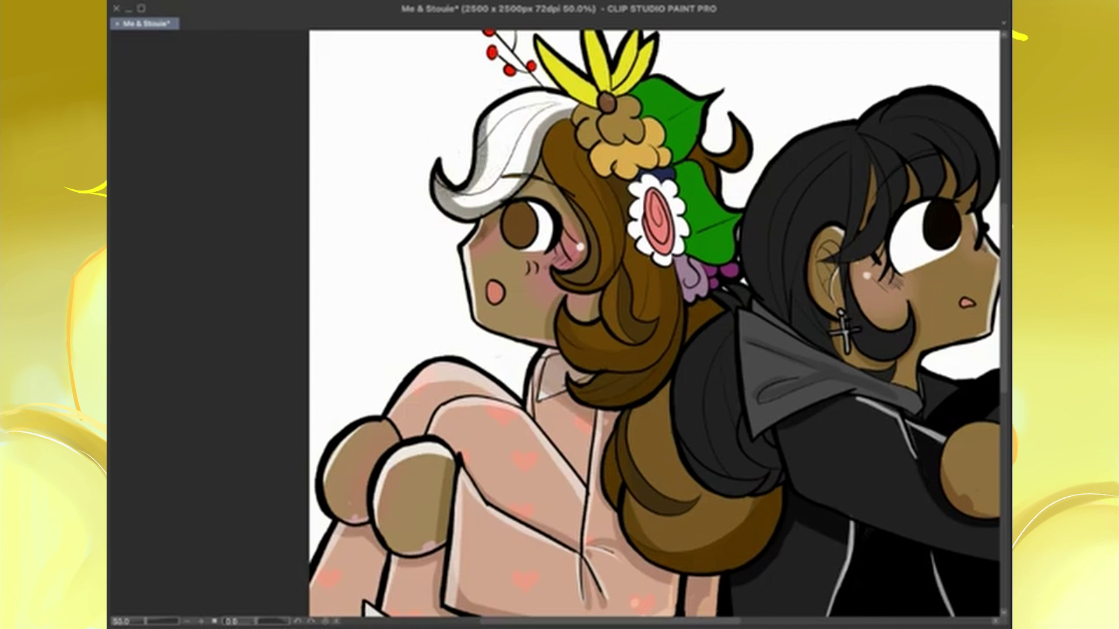
key(ctrl+z)
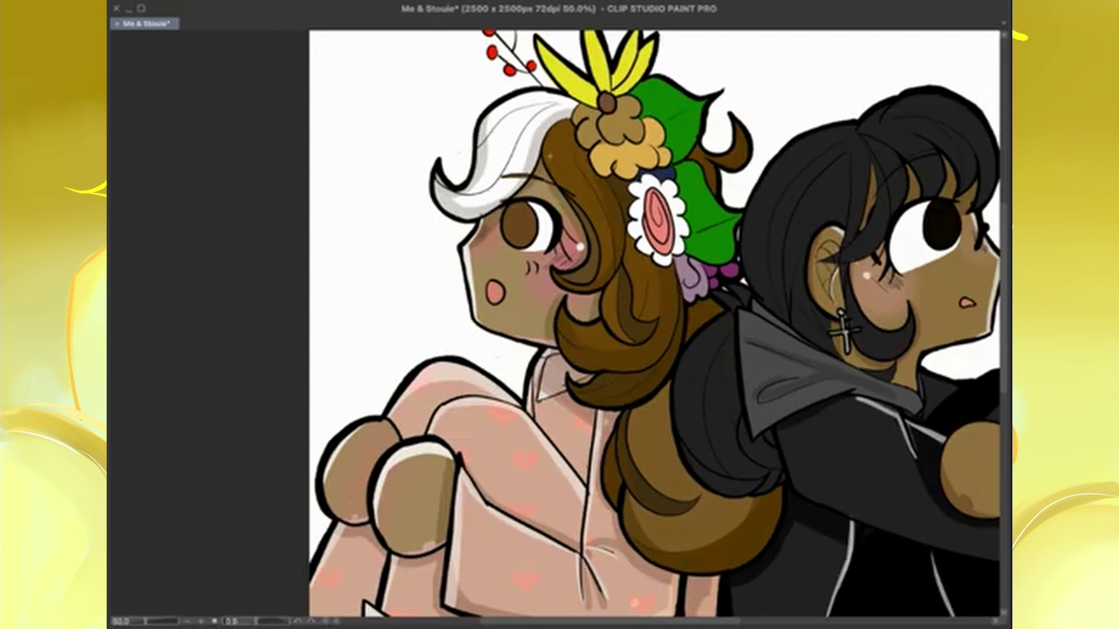
Paint cream highlights along the lower edges and curls of the brown hair, with small round shine spots
mouse_move(624, 414)
mouse_down()
mouse_move(609, 507)
mouse_move(781, 489)
mouse_up()
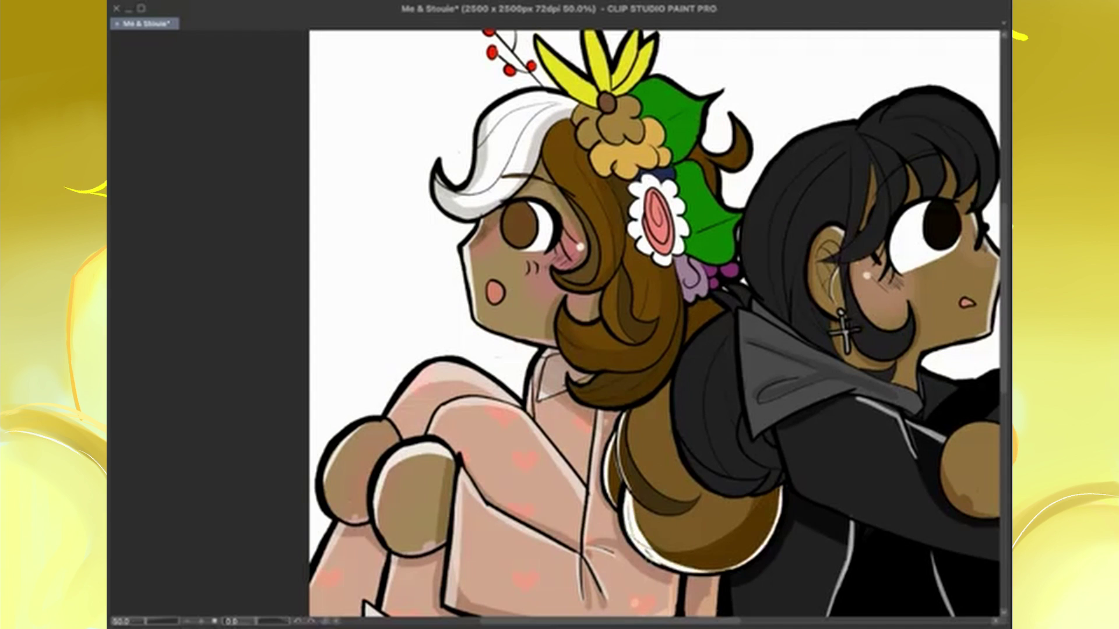
mouse_move(632, 496)
mouse_down()
mouse_move(775, 513)
mouse_move(688, 568)
mouse_move(734, 548)
mouse_move(743, 570)
mouse_move(629, 501)
mouse_move(692, 565)
mouse_up()
drag(624, 413, 620, 507)
mouse_move(616, 437)
mouse_down()
mouse_move(609, 479)
mouse_move(667, 514)
mouse_up()
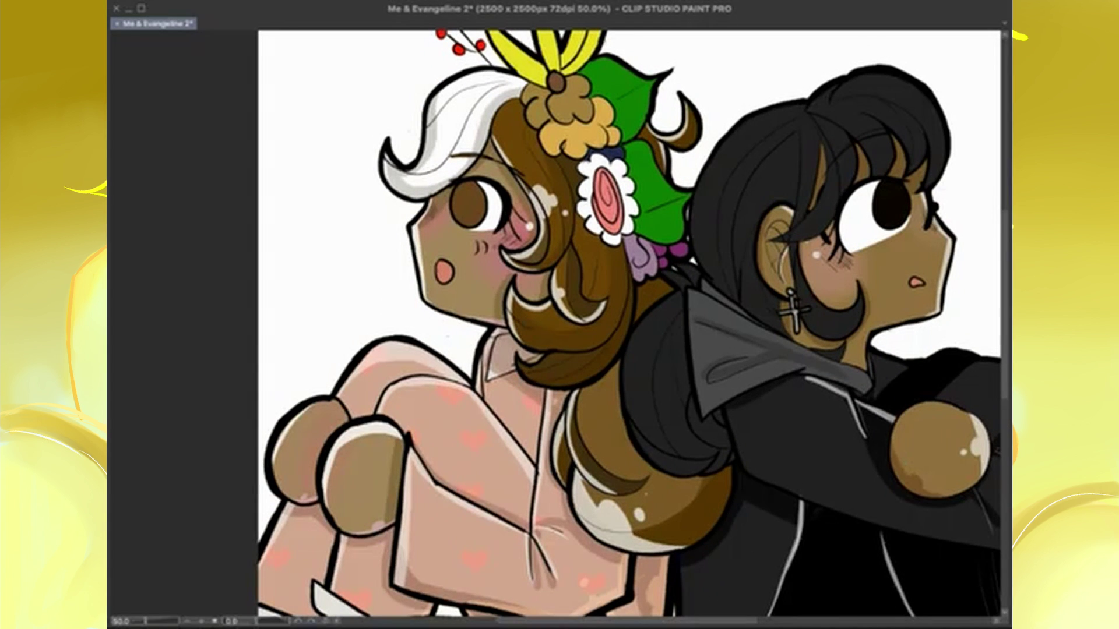
drag(718, 508, 724, 489)
drag(561, 386, 589, 375)
drag(551, 229, 533, 190)
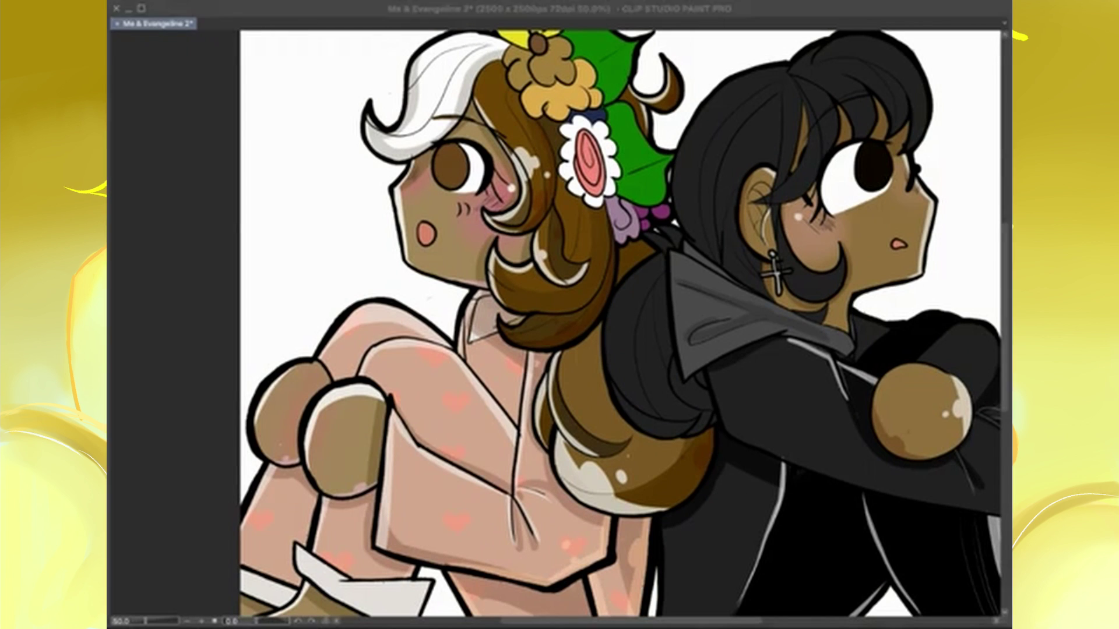
key(ctrl+minus)
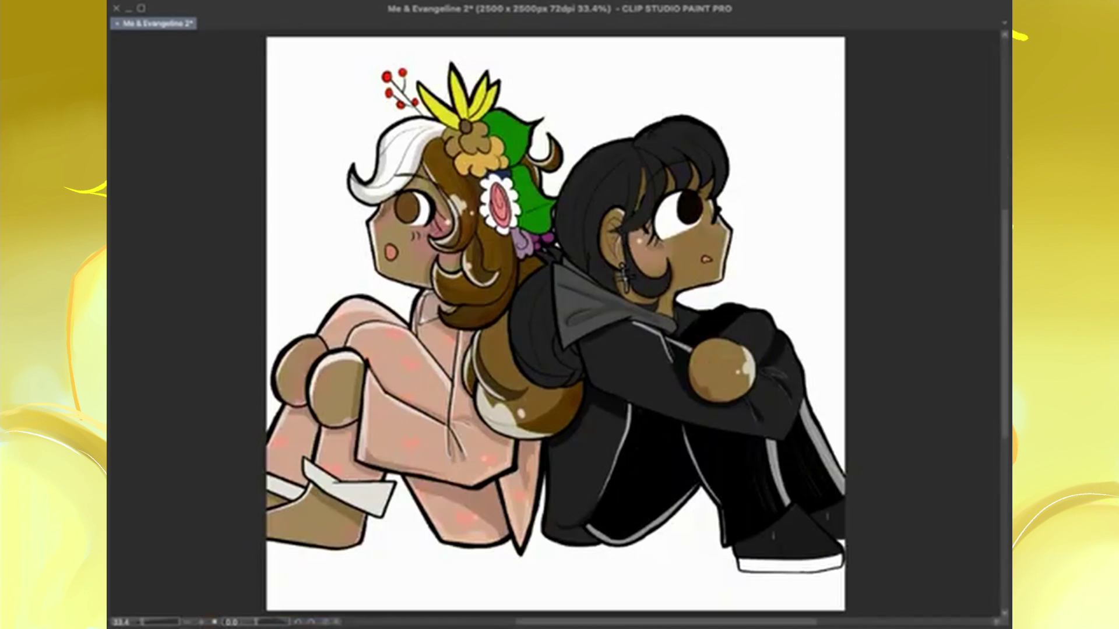
Shade the bun and strands of the black hair, and paint light grey highlights with round shine spots on the fringe and side curl
key(ctrl+plus)
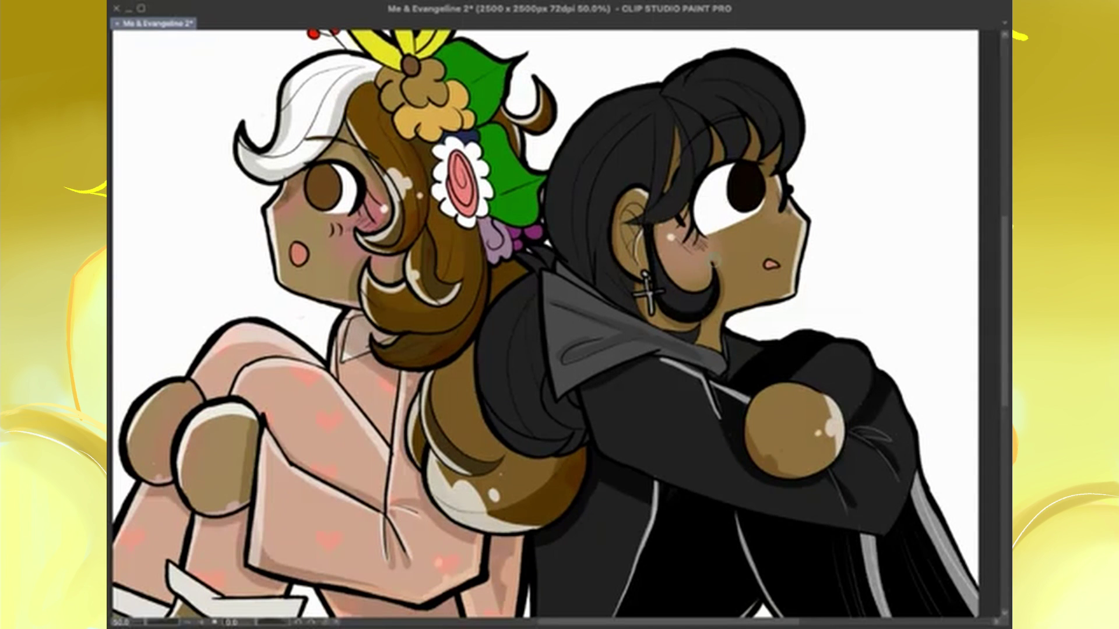
mouse_move(498, 309)
mouse_down()
mouse_move(513, 443)
mouse_move(539, 373)
mouse_move(519, 408)
mouse_move(525, 385)
mouse_up()
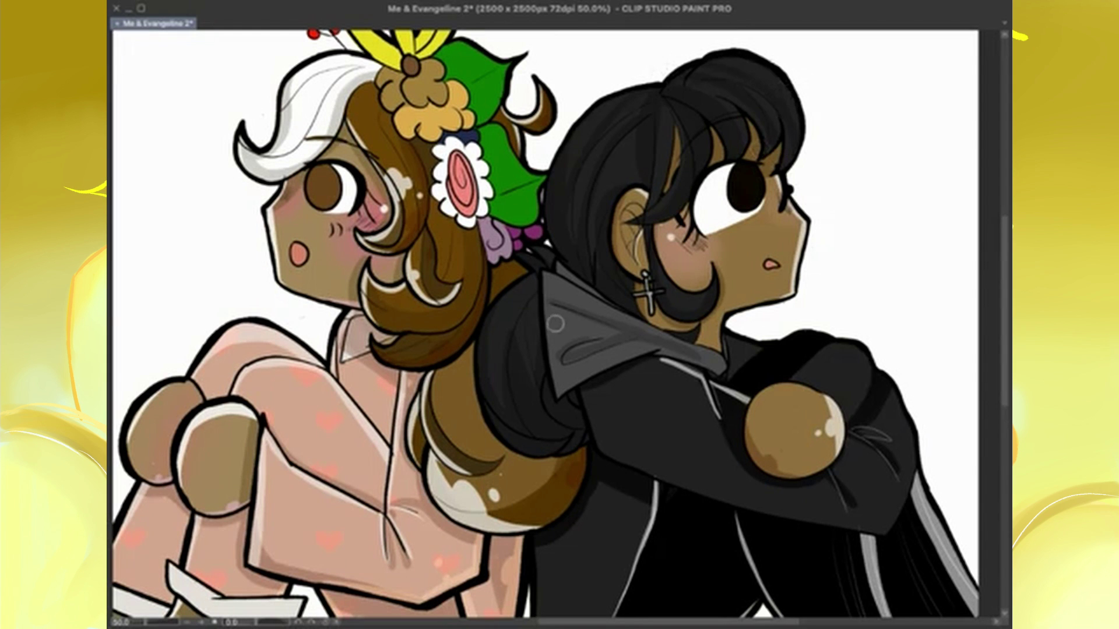
drag(670, 82, 801, 143)
mouse_move(767, 85)
mouse_down()
mouse_move(778, 99)
mouse_move(725, 146)
mouse_up()
mouse_move(737, 102)
mouse_down()
mouse_move(700, 146)
mouse_move(671, 219)
mouse_up()
mouse_move(655, 259)
mouse_down()
mouse_move(689, 313)
mouse_move(712, 279)
mouse_up()
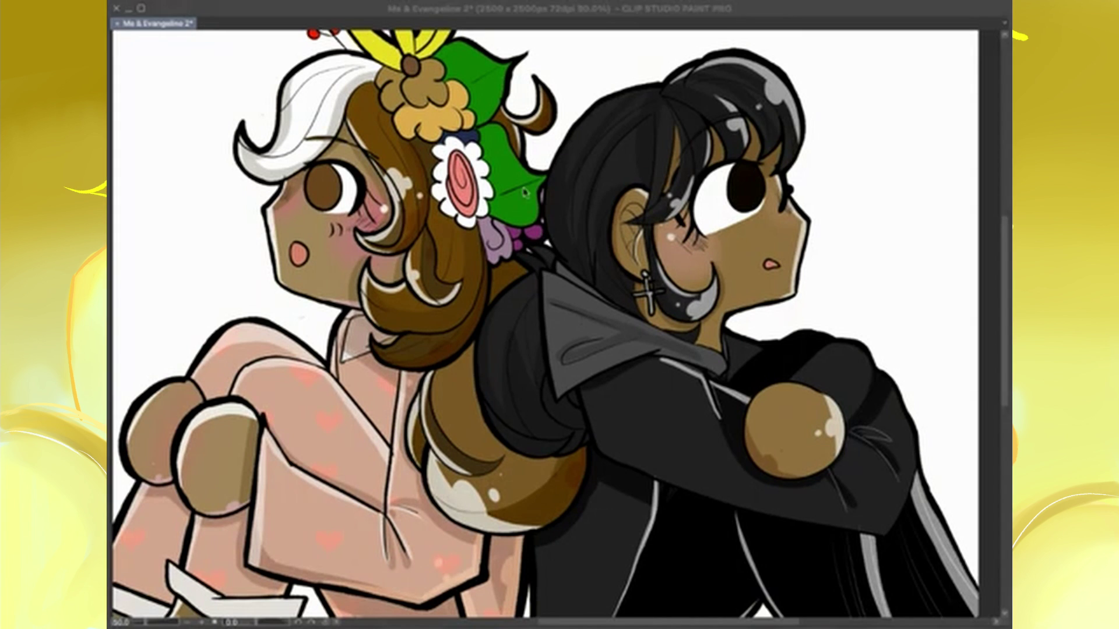
Dab darker spots on the bun and the back of the black hair
drag(524, 281, 482, 390)
drag(486, 344, 510, 378)
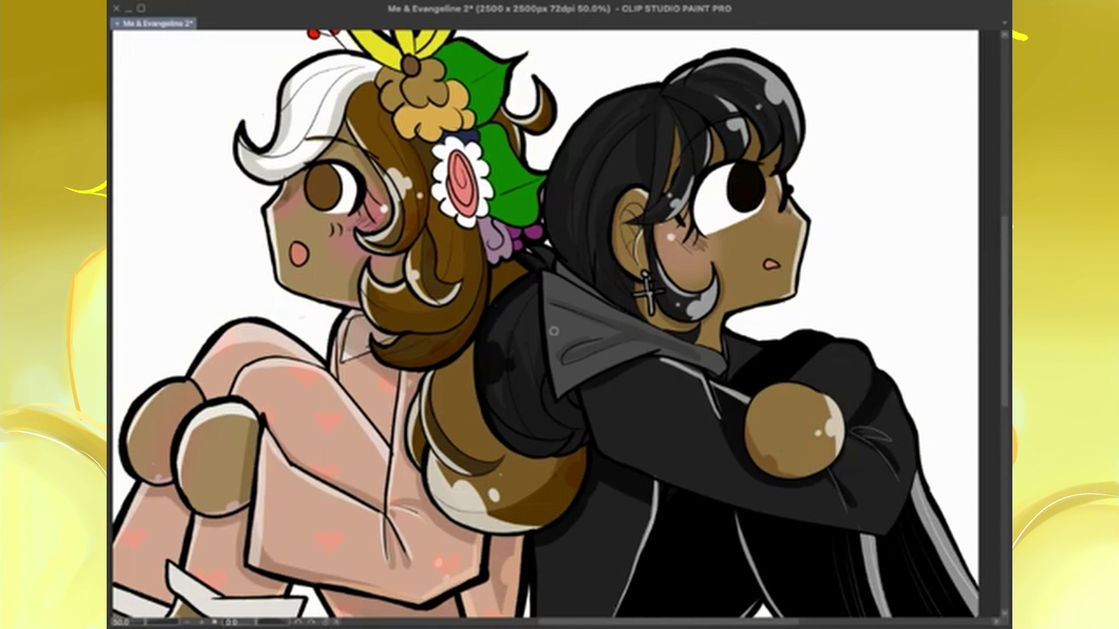
mouse_move(542, 256)
mouse_down()
mouse_move(613, 104)
mouse_move(644, 96)
mouse_move(574, 172)
mouse_move(601, 149)
mouse_move(555, 212)
mouse_move(672, 93)
mouse_up()
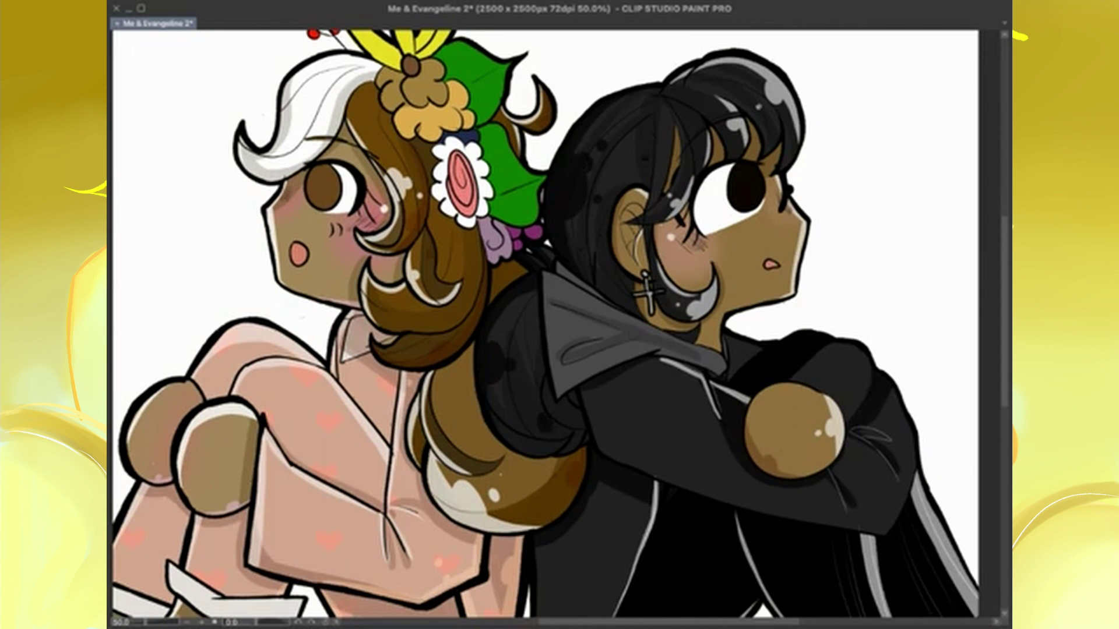
Add lighter brown reflections and white shine spots to the brown iris, and shade the white of that eye in grey
key(ctrl+0)
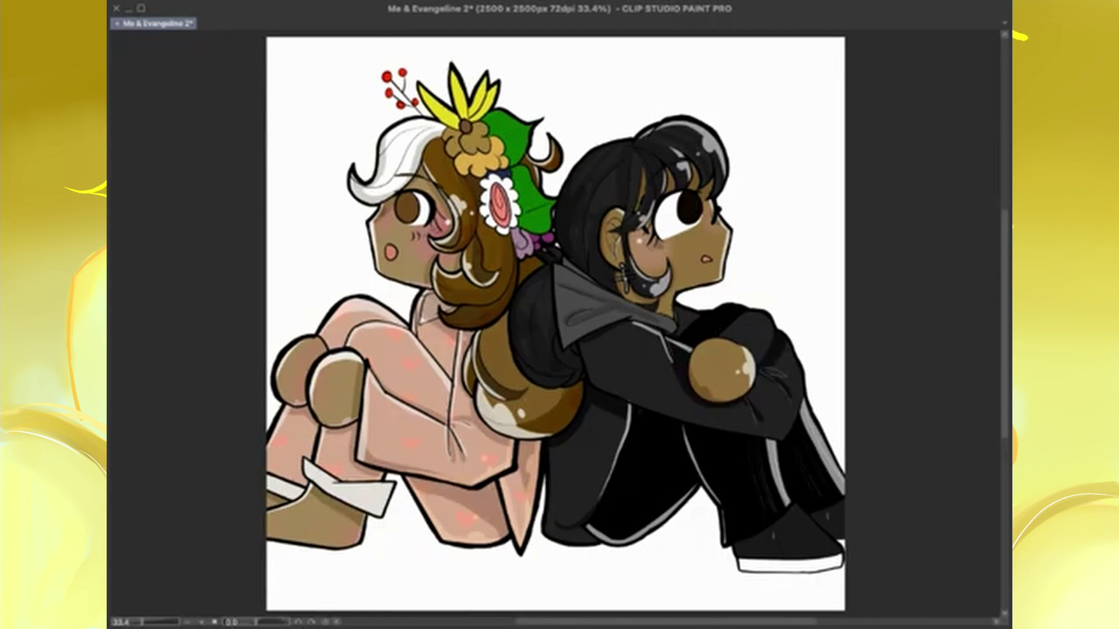
scroll(320, 194, up, 3)
mouse_move(579, 211)
mouse_down()
mouse_move(585, 254)
mouse_move(615, 248)
mouse_move(606, 259)
mouse_up()
click(593, 204)
click(564, 251)
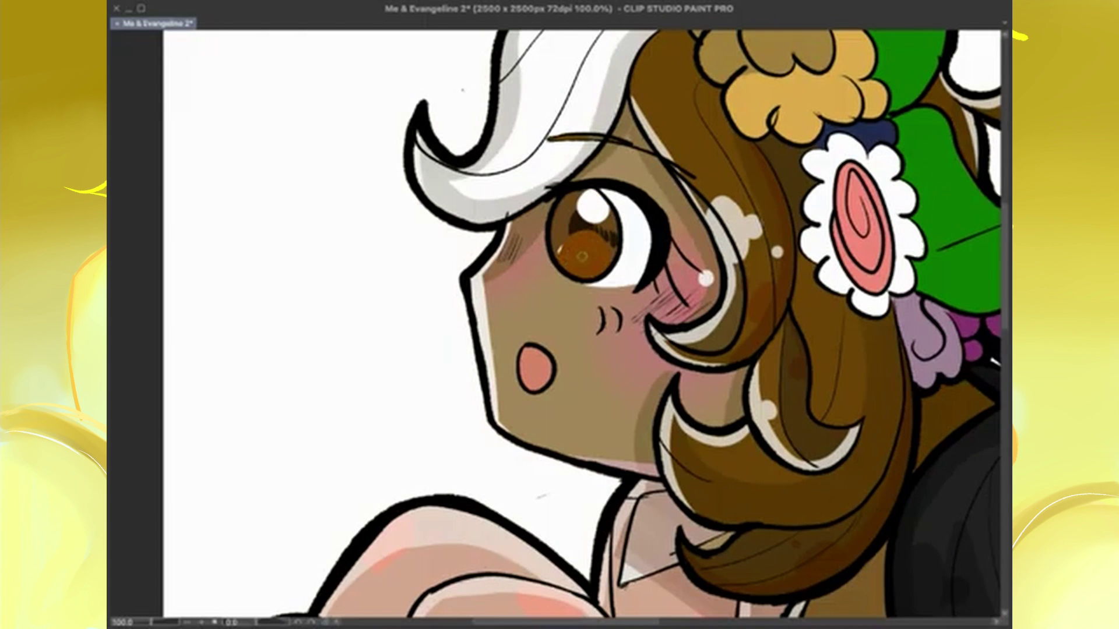
mouse_move(559, 230)
mouse_down()
mouse_move(603, 262)
mouse_move(574, 244)
mouse_move(588, 233)
mouse_up()
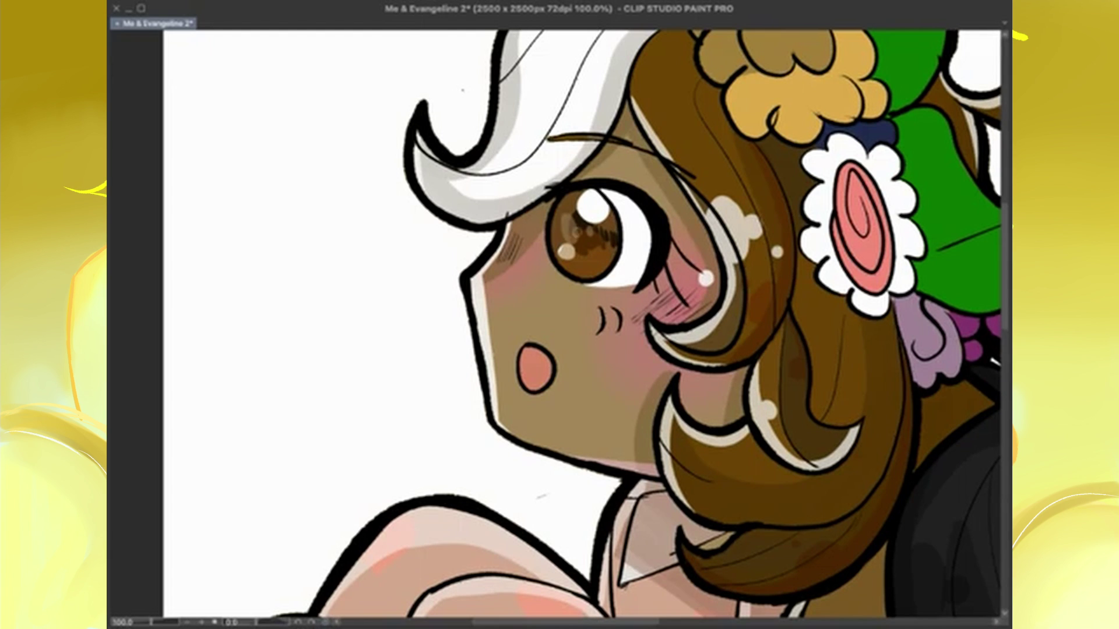
drag(612, 192, 644, 253)
Paint a grey lower iris, fine light hatching and white shine spots in the black eye, and shade its eye white
drag(961, 315, 174, 314)
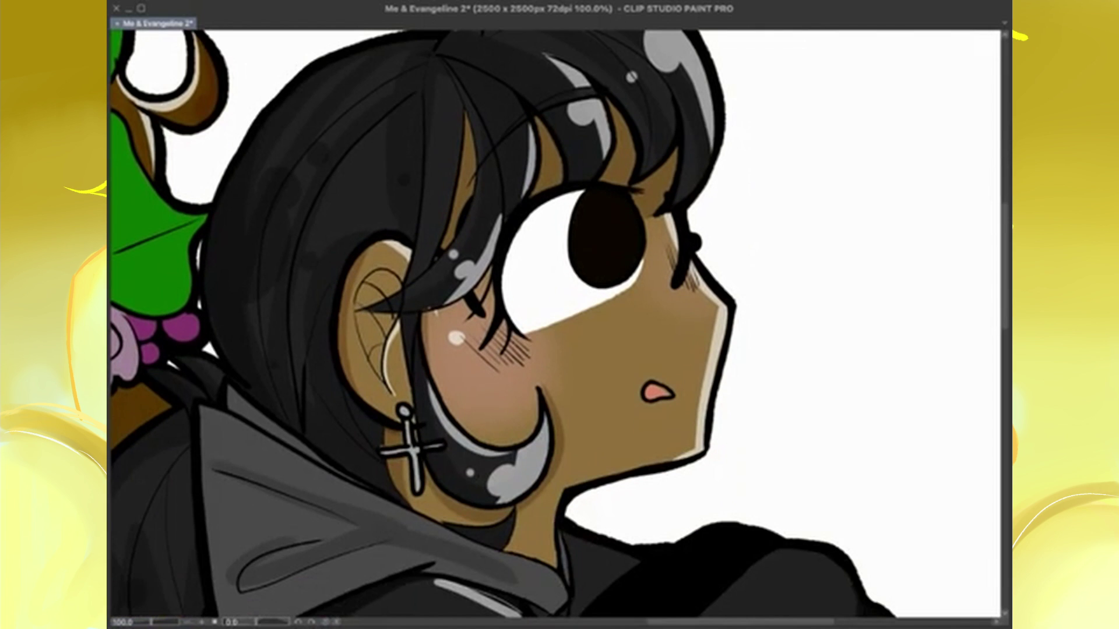
mouse_move(594, 215)
mouse_down()
mouse_move(612, 257)
mouse_move(638, 250)
mouse_move(635, 230)
mouse_up()
click(591, 255)
drag(582, 259, 629, 279)
drag(592, 231, 638, 250)
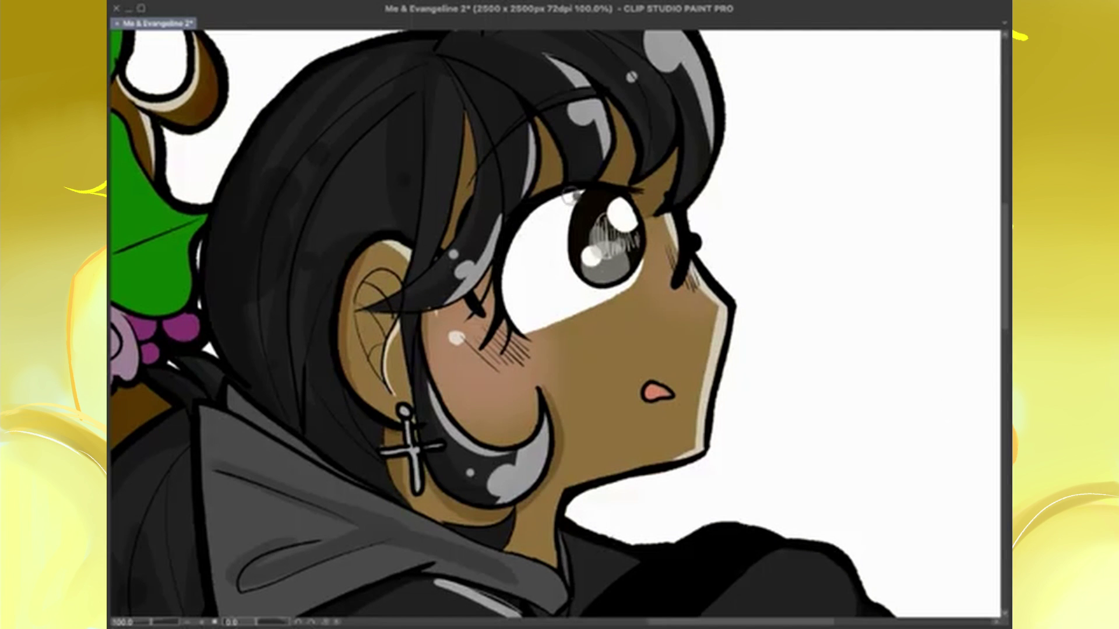
Shade the yellow petals in soft green, the leaves in darker green and the orange flower in brown
key(ctrl+0)
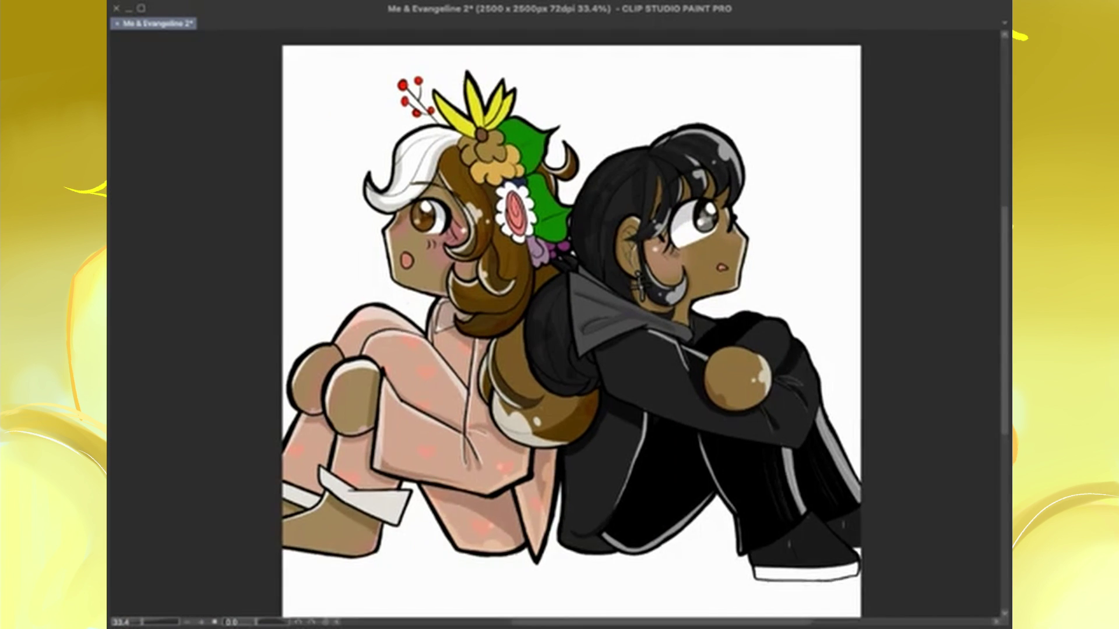
key(ctrl+plus)
key(ctrl+plus)
drag(466, 174, 560, 146)
drag(658, 210, 600, 285)
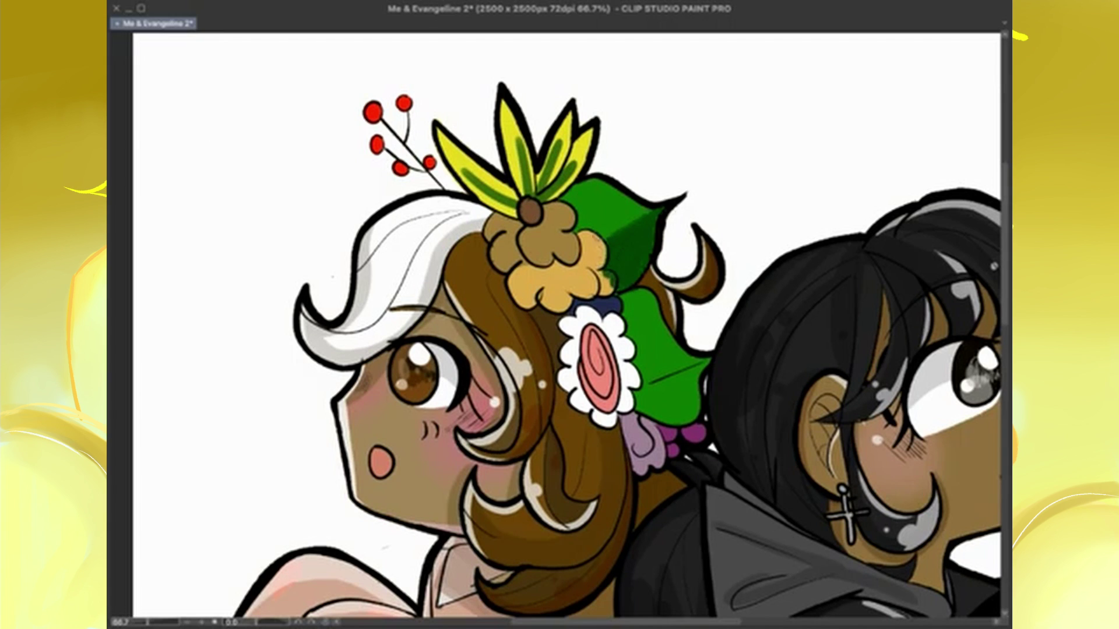
key(ctrl+z)
key(ctrl+z)
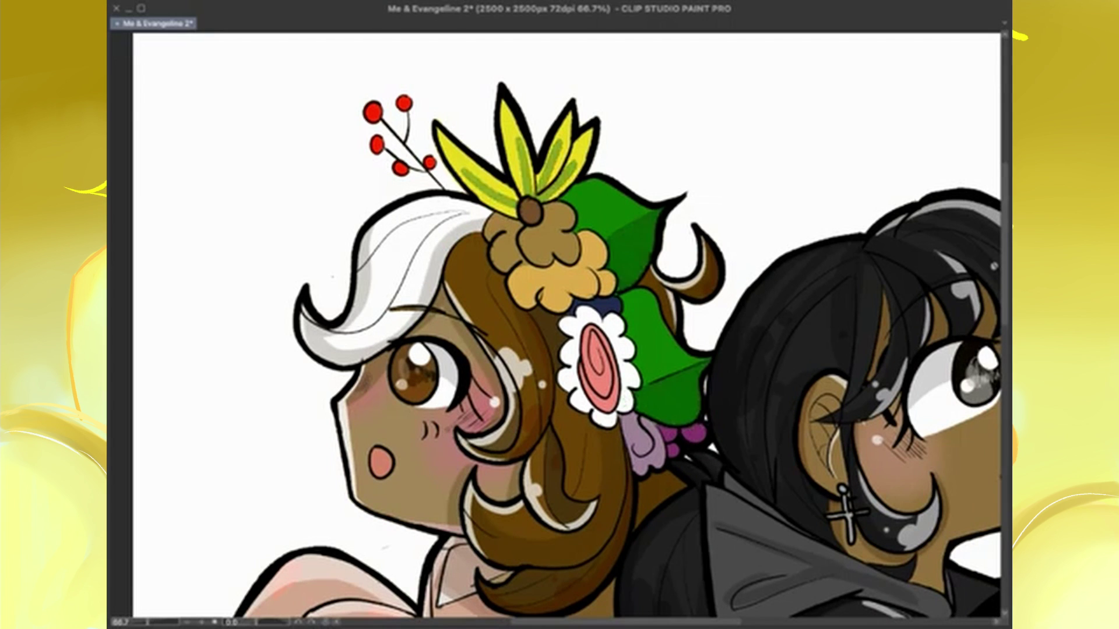
mouse_move(510, 274)
mouse_down()
mouse_move(536, 296)
mouse_move(612, 268)
mouse_up()
drag(582, 236, 612, 292)
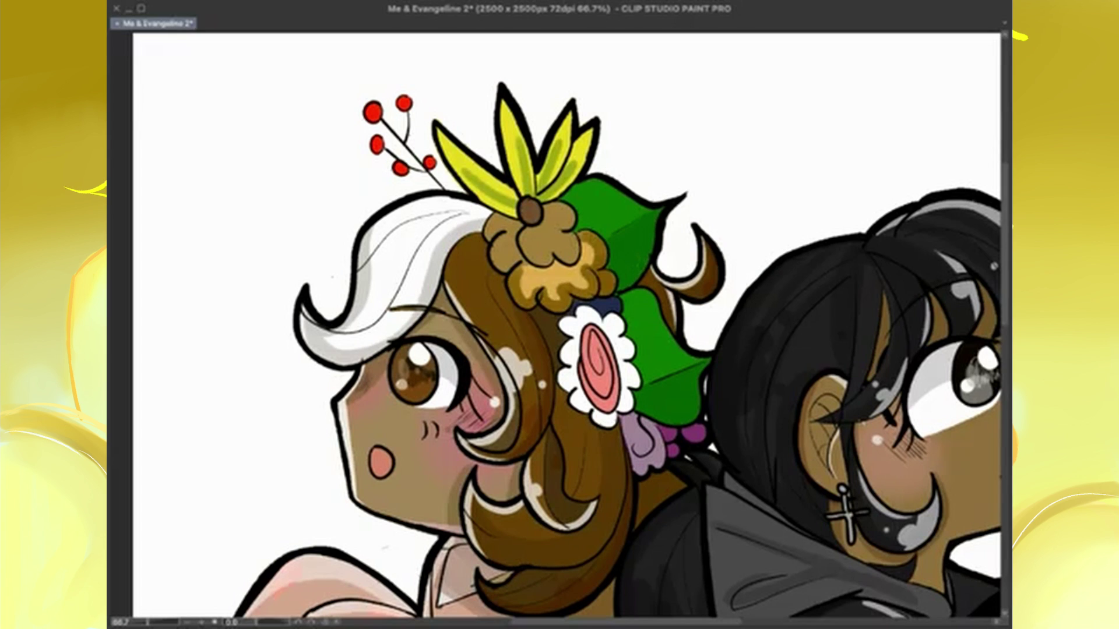
Paint white highlights on the yellow petals, the red berries and the edges of the tan and orange flowers
drag(443, 132, 486, 190)
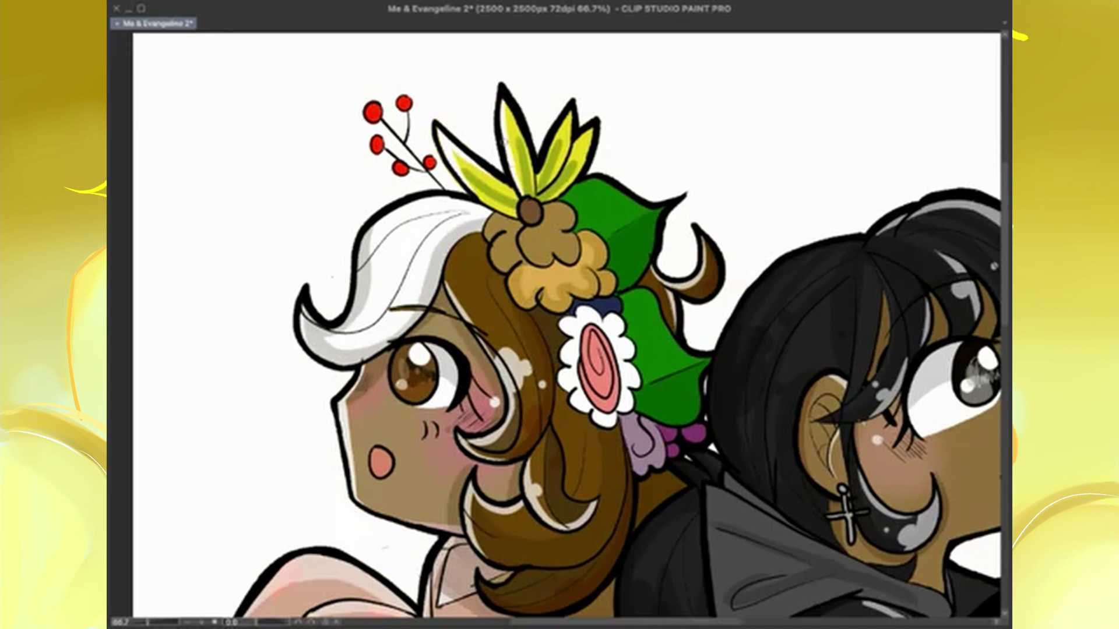
drag(504, 102, 522, 193)
mouse_move(589, 123)
mouse_down()
mouse_move(545, 196)
mouse_move(486, 248)
mouse_move(545, 306)
mouse_move(574, 280)
mouse_up()
click(370, 108)
click(402, 96)
mouse_move(518, 256)
mouse_down()
mouse_move(577, 227)
mouse_move(574, 204)
mouse_up()
Draw thin white vein and shine lines on both green leaves, and touch up the pink swirl flower
drag(653, 209, 603, 238)
drag(603, 184, 621, 221)
drag(650, 314, 670, 367)
drag(644, 358, 711, 387)
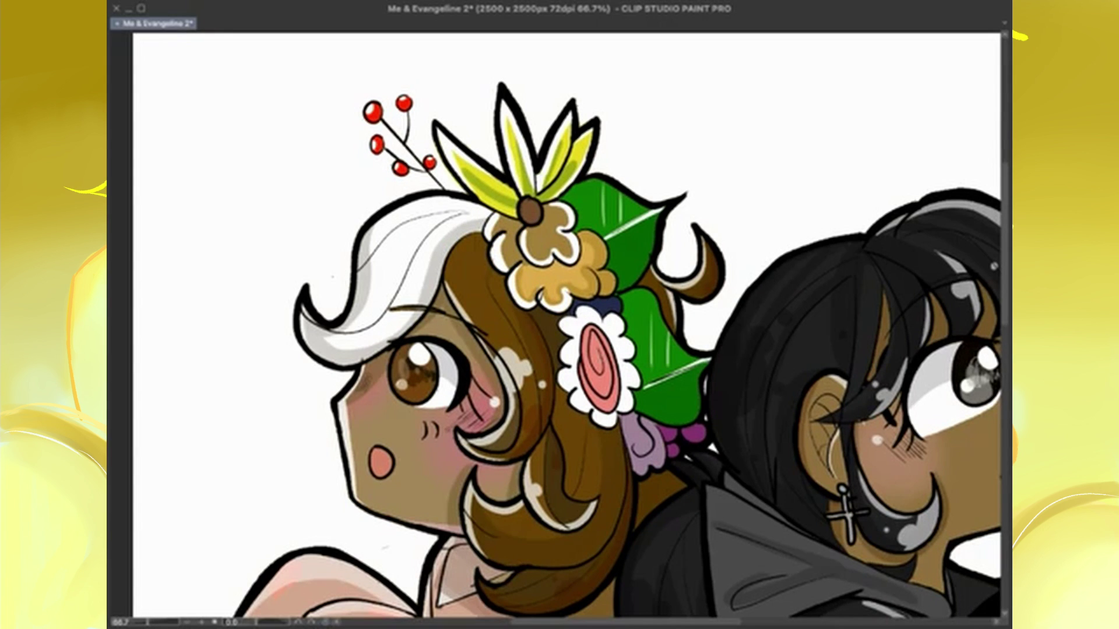
drag(582, 338, 618, 405)
Add a translucent white round lens with diagonal reflections over the black-haired character's eye
drag(757, 408, 257, 268)
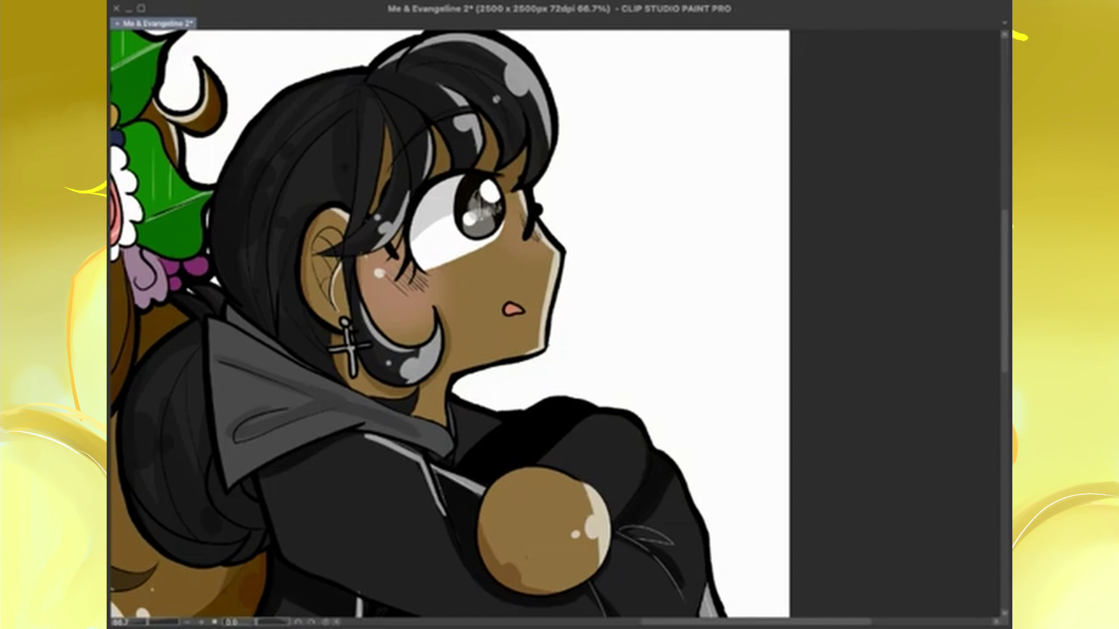
drag(461, 146, 408, 279)
drag(507, 192, 513, 285)
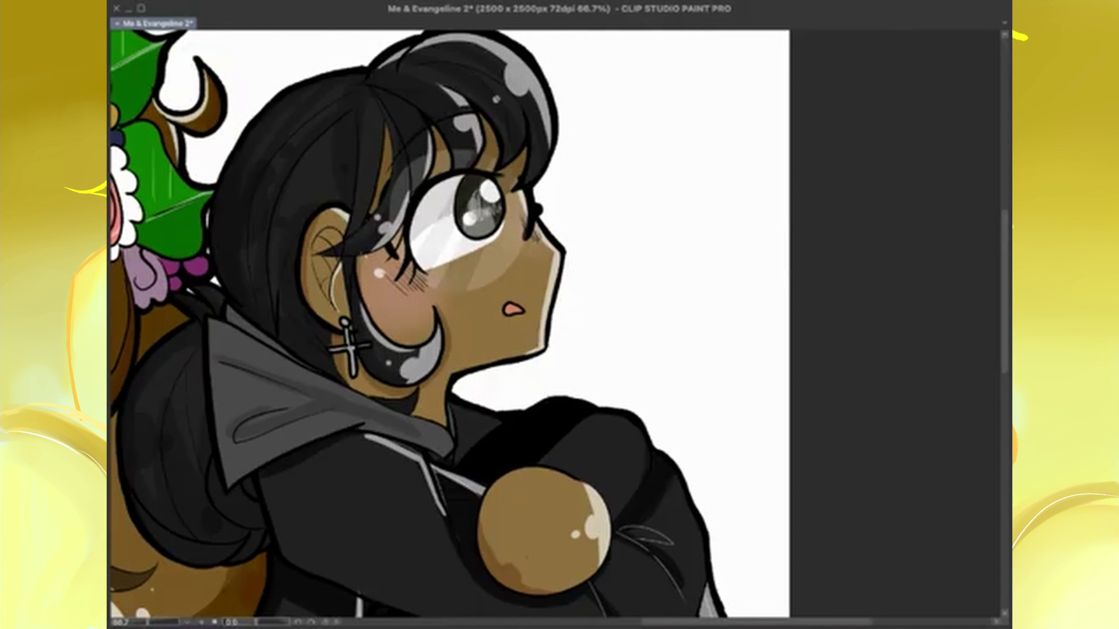
key(ctrl+0)
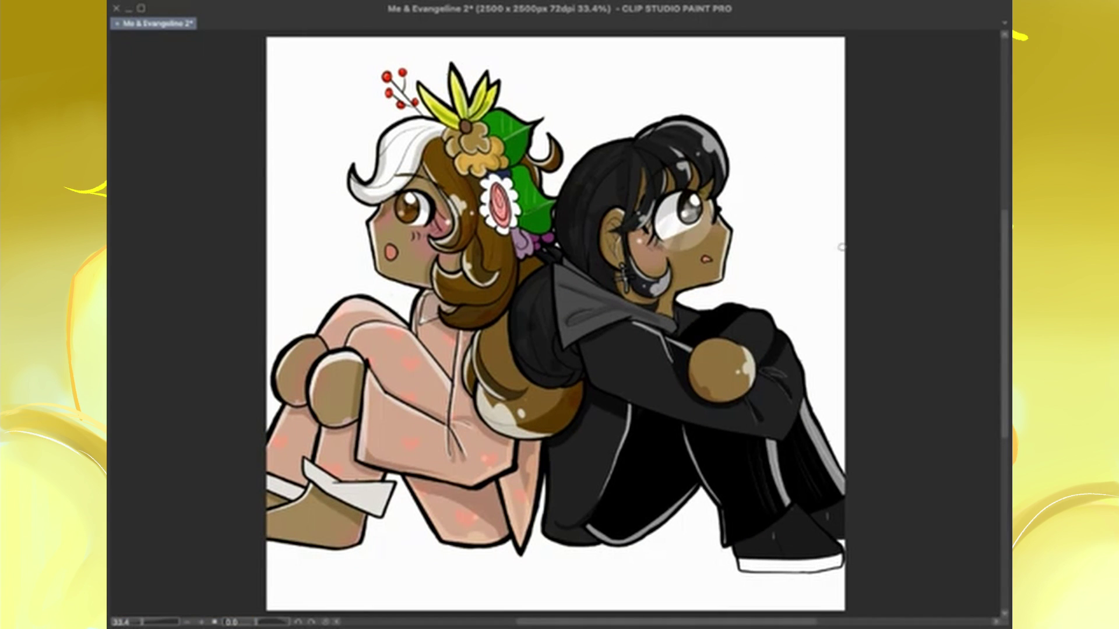
Airbrush the background behind the characters in pink on the pink-clad side, blending into dark grey on the black-clad side
key(ctrl+minus)
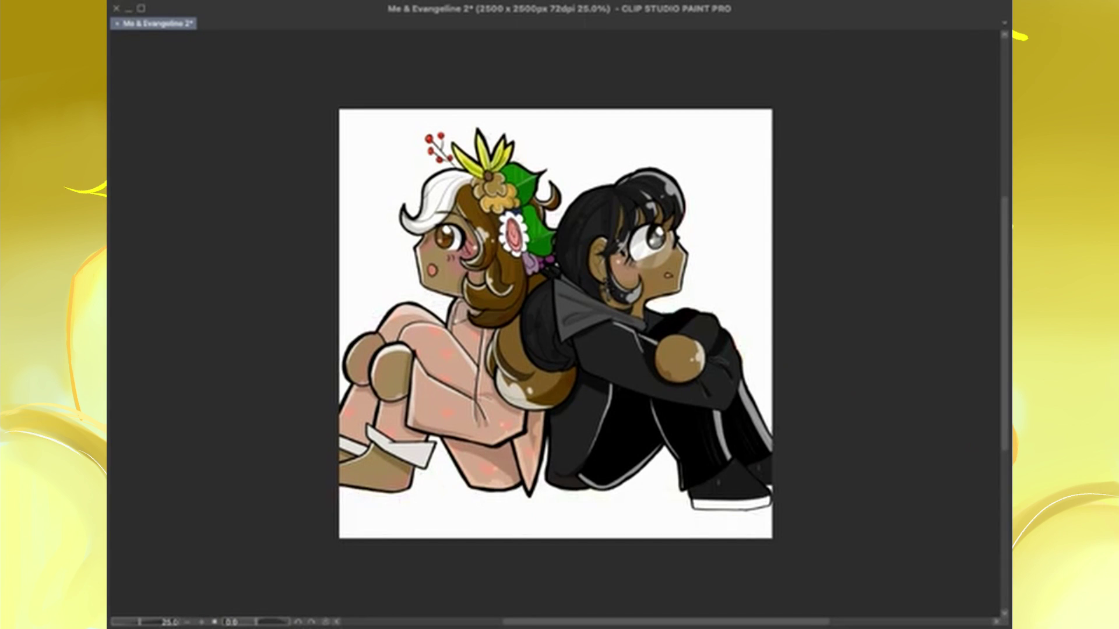
mouse_move(385, 152)
mouse_down()
mouse_move(349, 312)
mouse_move(369, 250)
mouse_move(443, 513)
mouse_up()
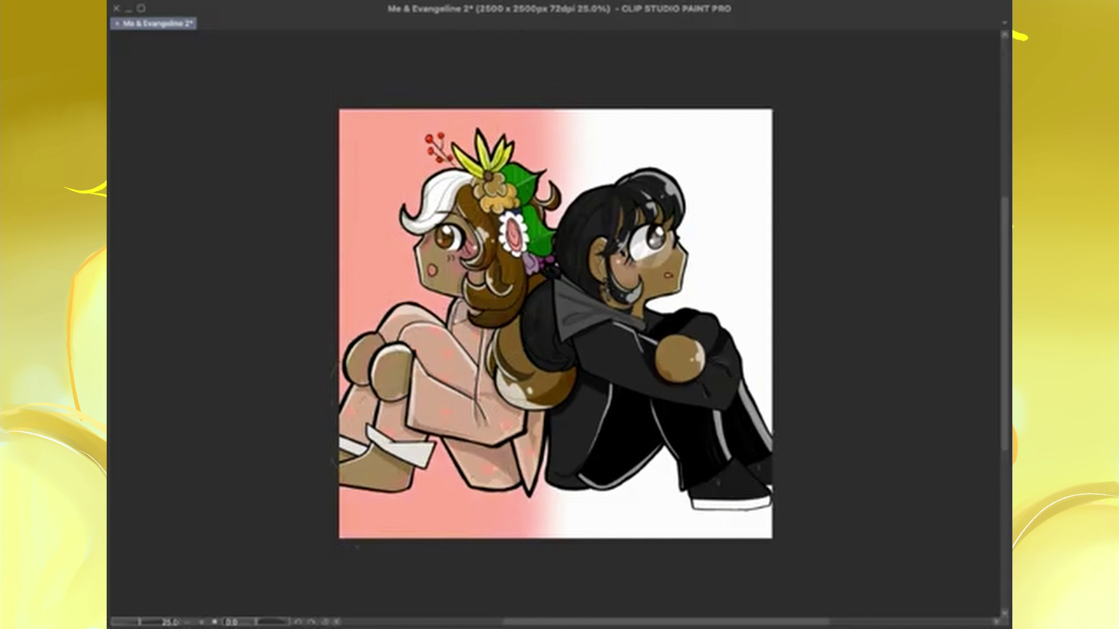
mouse_move(752, 146)
mouse_down()
mouse_move(750, 562)
mouse_move(550, 50)
mouse_move(699, 192)
mouse_move(554, 87)
mouse_move(542, 489)
mouse_up()
mouse_move(592, 105)
mouse_down()
mouse_move(637, 469)
mouse_move(701, 296)
mouse_up()
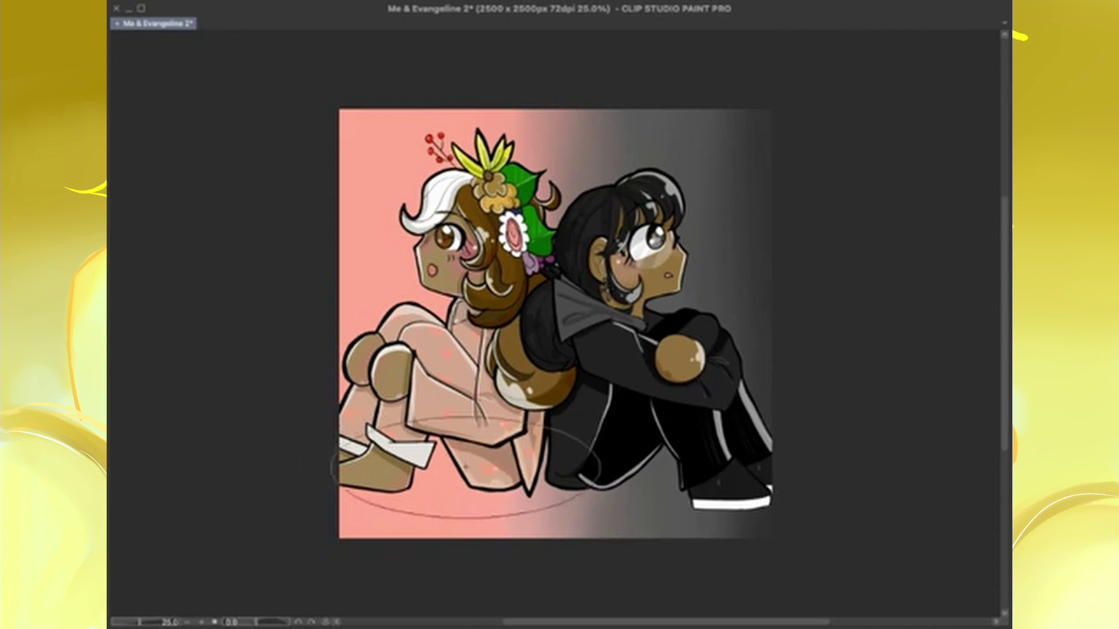
Place a translucent dark elliptical ground shadow beneath both seated characters and soften its edges
drag(752, 431, 699, 484)
mouse_move(408, 371)
mouse_down()
mouse_move(408, 329)
mouse_move(432, 372)
mouse_up()
click(638, 407)
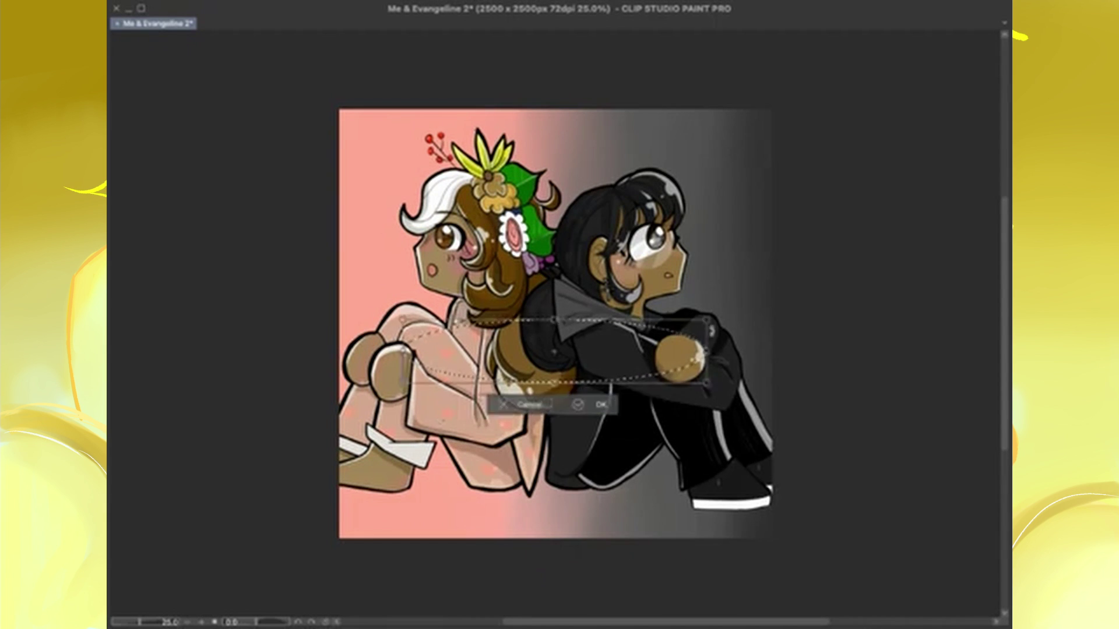
drag(583, 350, 582, 478)
key(Return)
click(412, 556)
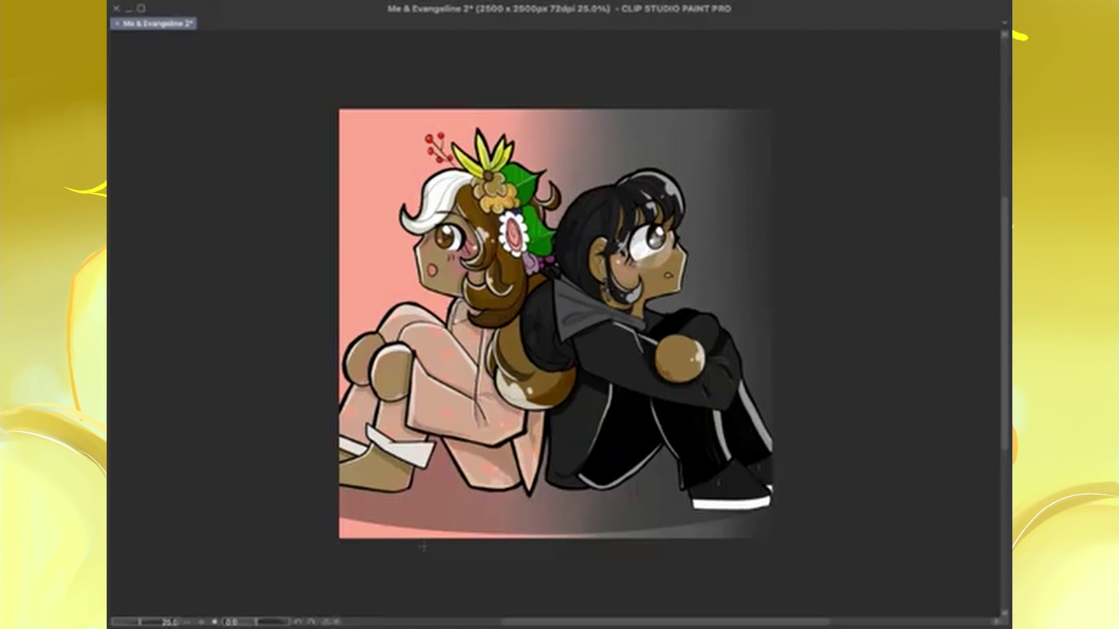
mouse_move(520, 548)
mouse_down()
mouse_move(576, 530)
mouse_move(420, 519)
mouse_move(641, 513)
mouse_up()
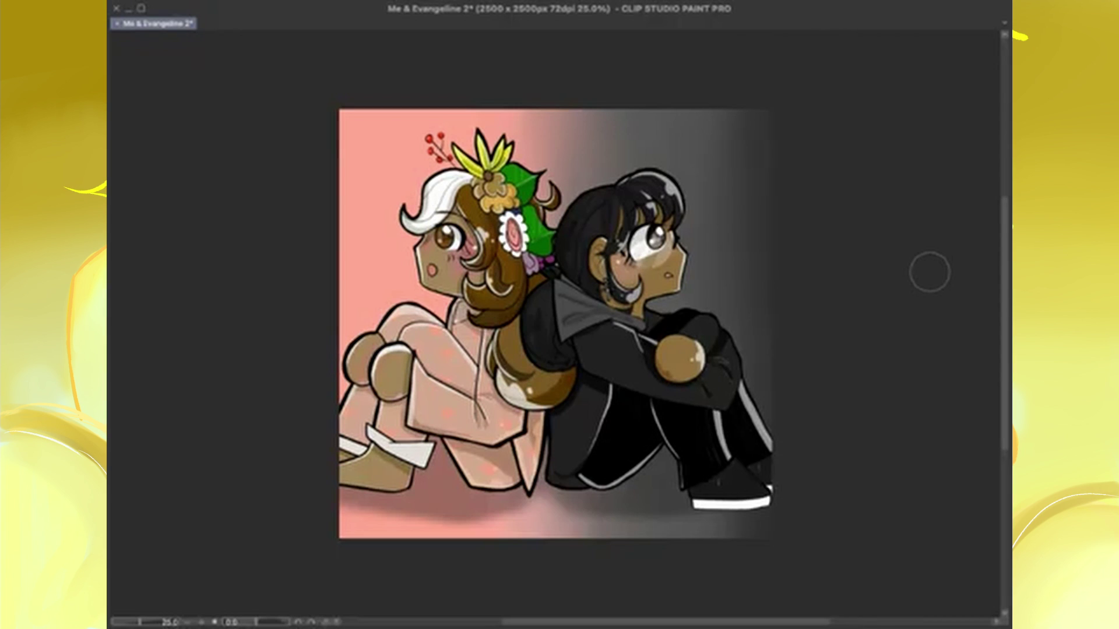
Paint a large white circle in the upper corner of the grey background and scatter white dots of varying sizes around it
drag(753, 146, 743, 163)
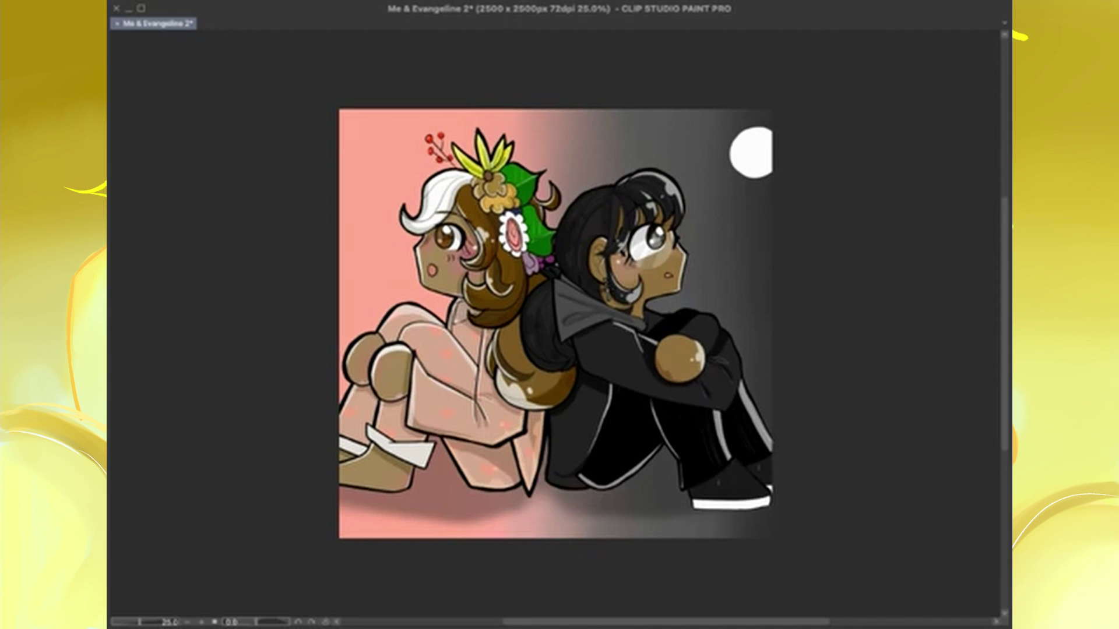
click(719, 215)
click(752, 249)
click(723, 260)
click(756, 303)
click(712, 300)
click(712, 152)
click(683, 169)
click(759, 212)
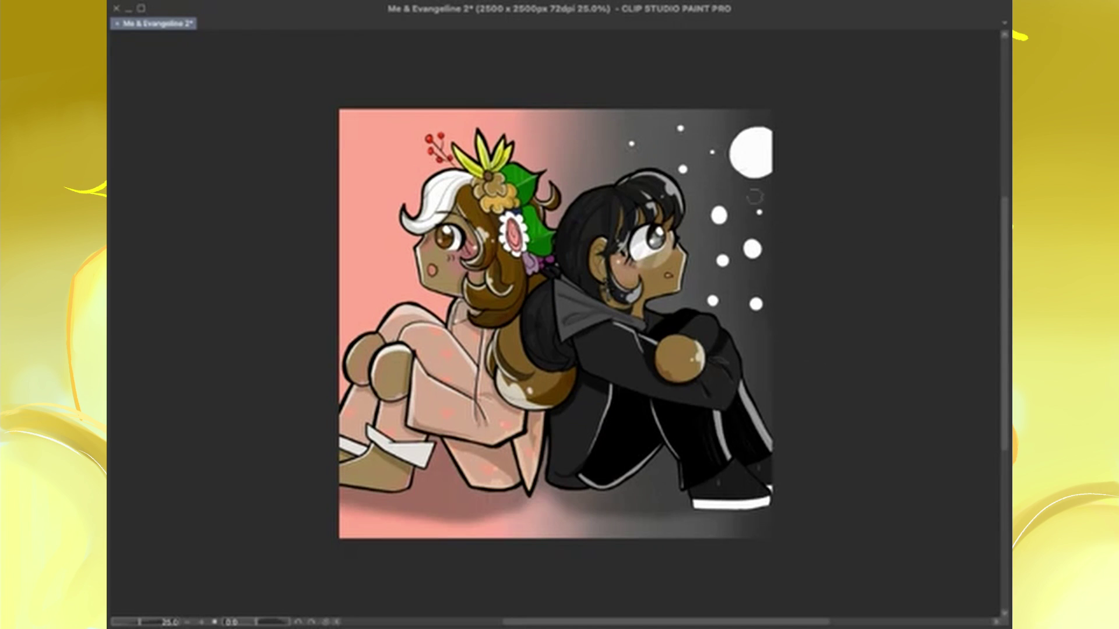
Remove the large white circle from the grey background and add small white dots in its place and beside the chin
key(ctrl+z)
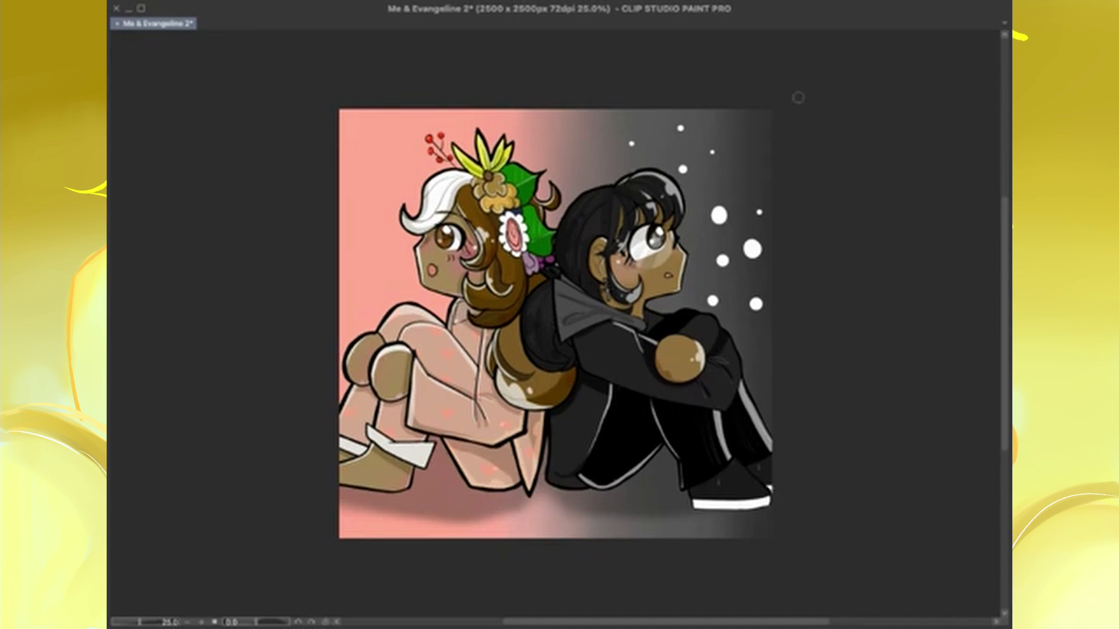
click(752, 146)
key(ctrl+z)
click(749, 128)
click(754, 162)
click(658, 303)
Paint rounded white mounds behind the knees and lower legs of the black-clad character
click(763, 402)
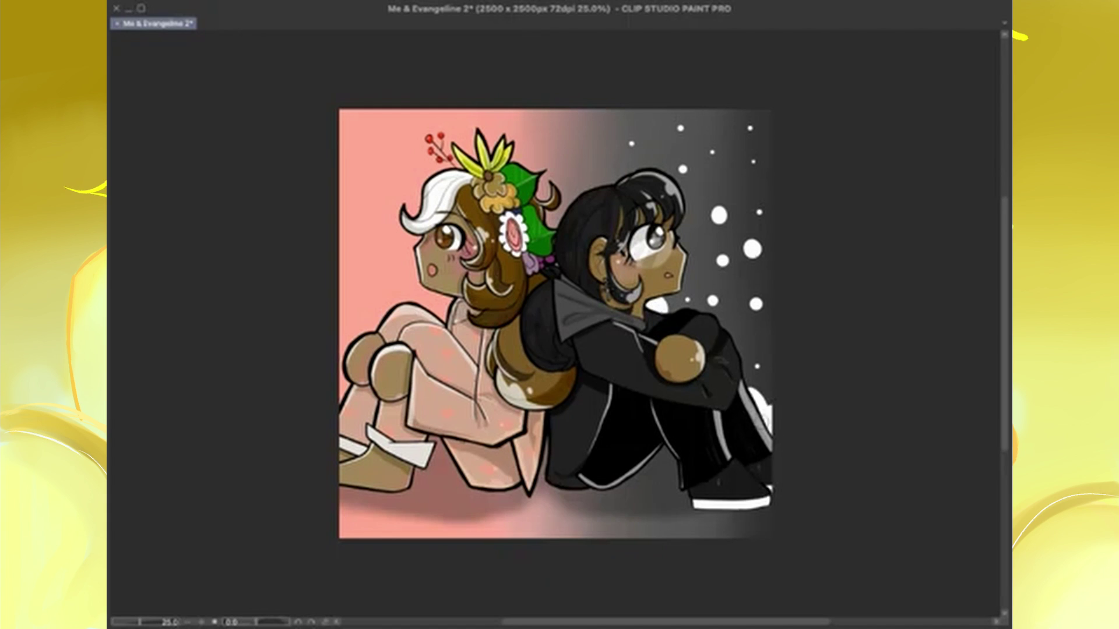
click(740, 349)
click(768, 332)
mouse_move(758, 366)
mouse_down()
mouse_move(678, 307)
mouse_move(752, 349)
mouse_up()
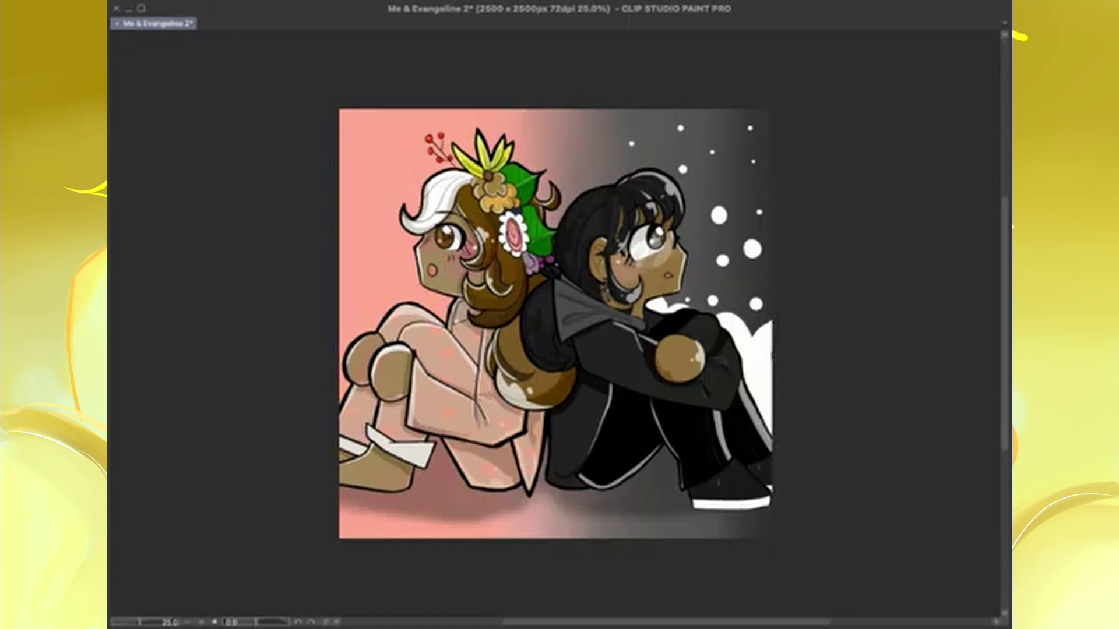
Paint white mounds behind the pink-clad character's knees and scatter white dots over the pink and middle background
mouse_move(347, 402)
mouse_down()
mouse_move(362, 326)
mouse_move(448, 298)
mouse_up()
click(367, 297)
click(408, 273)
click(348, 262)
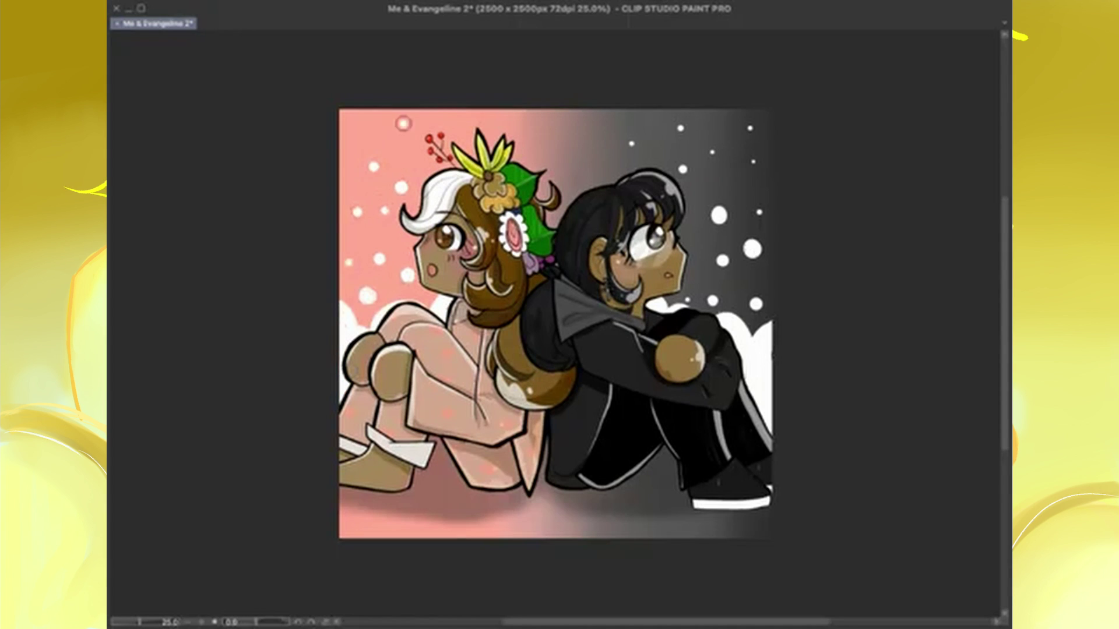
click(402, 123)
click(477, 128)
click(553, 122)
click(589, 175)
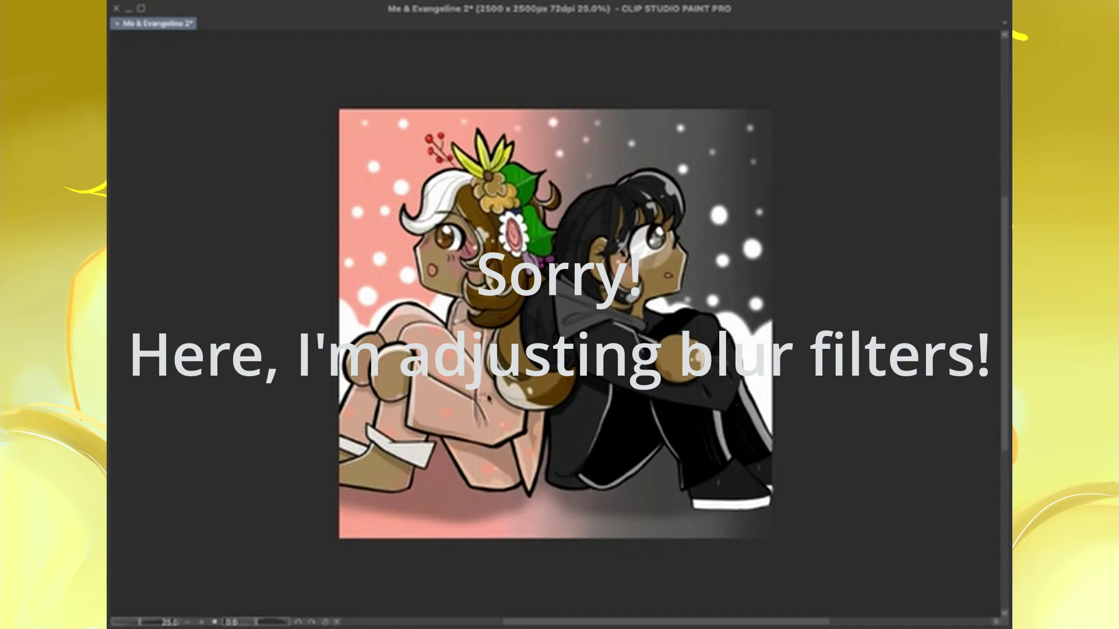